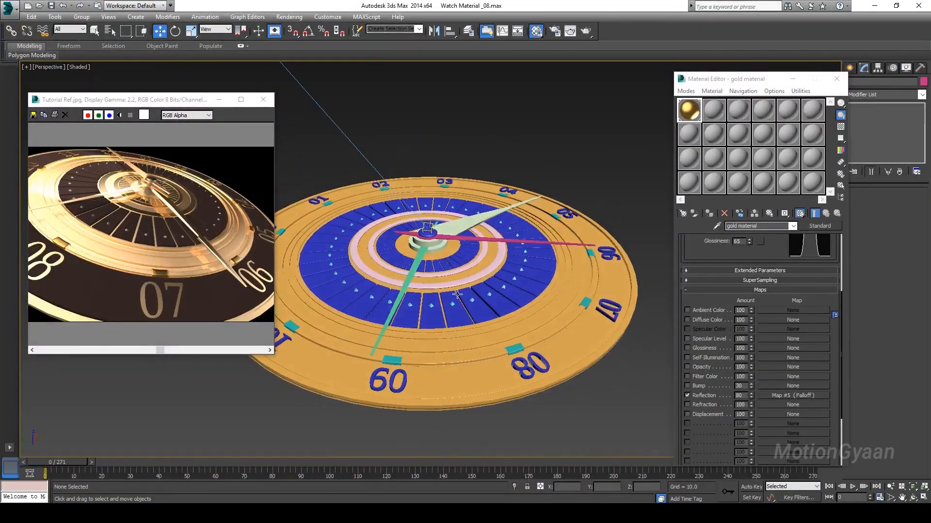
Step: Select the small round cap at the centre of the watch dial where the hands meet
scroll(486, 282, down, 5)
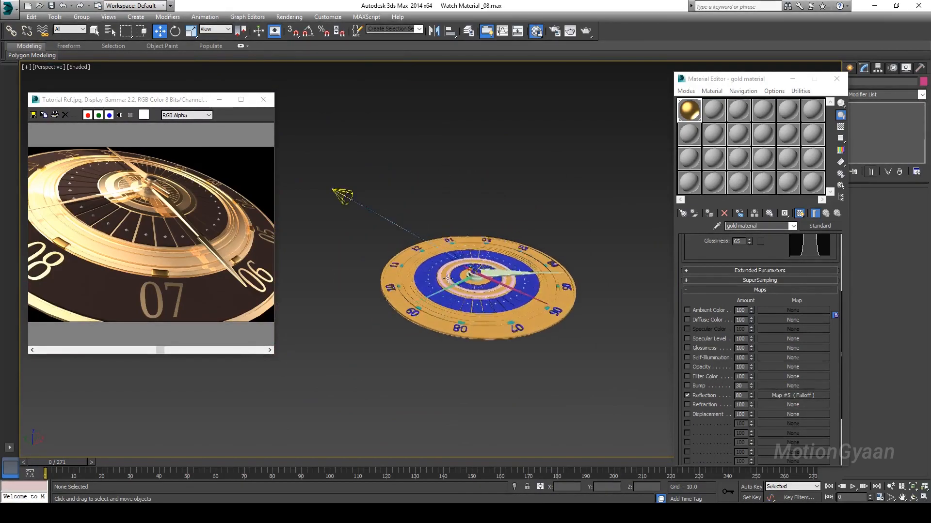
scroll(485, 281, up, 5)
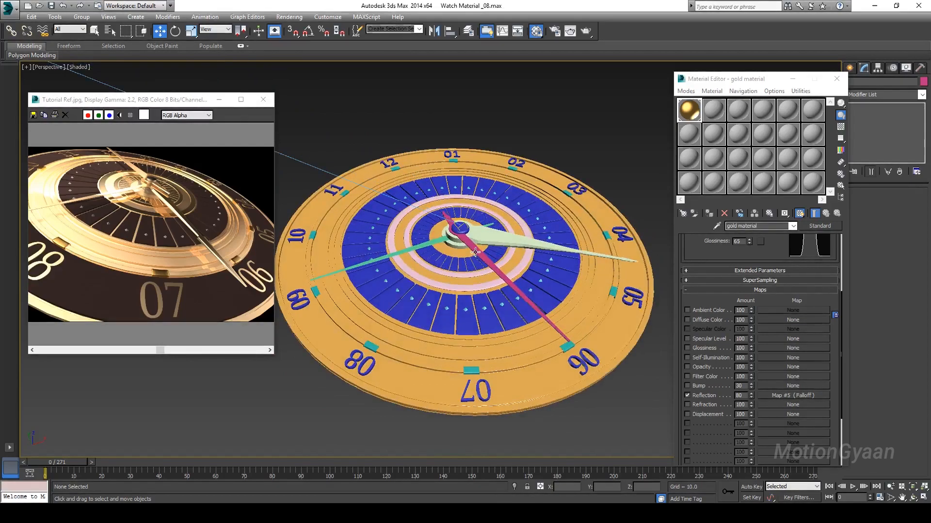
click(166, 187)
scroll(170, 181, up, 1)
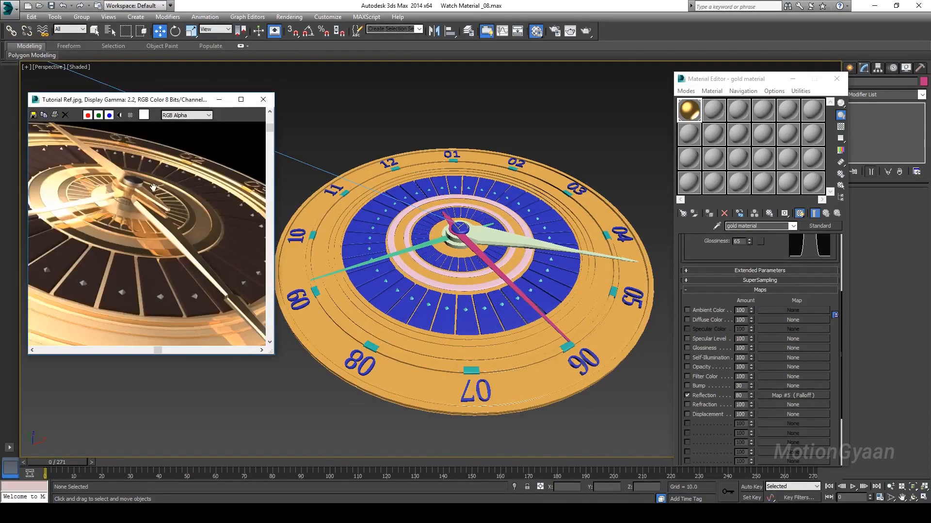
middle_drag(153, 187, 184, 220)
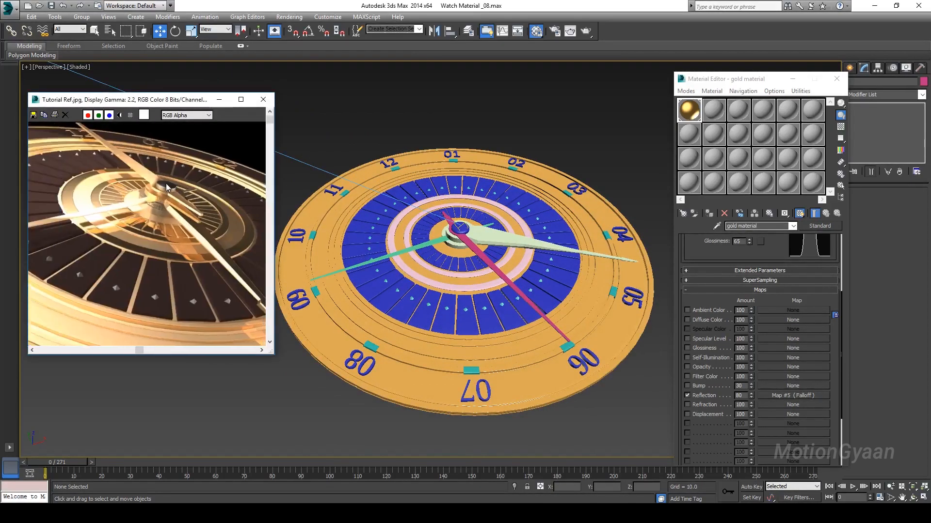
click(397, 273)
alt+middle_drag(397, 273, 458, 243)
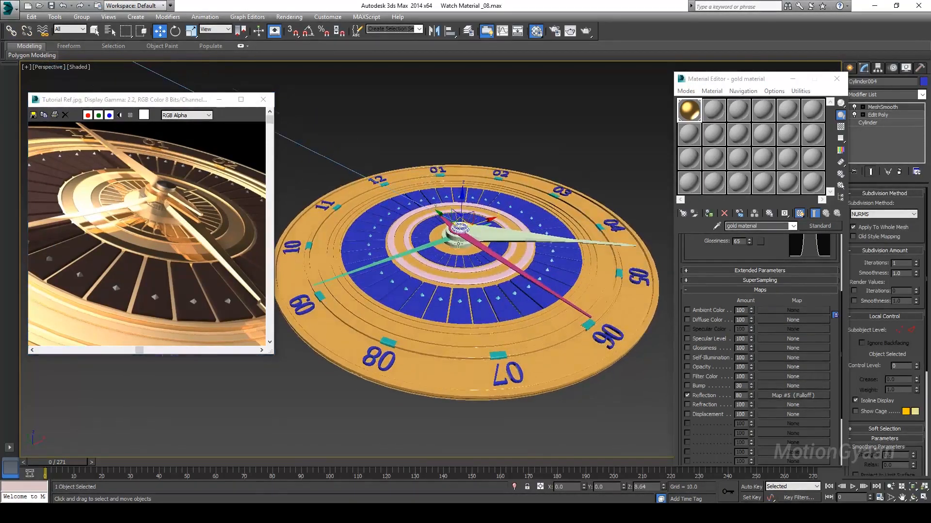
scroll(459, 243, up, 5)
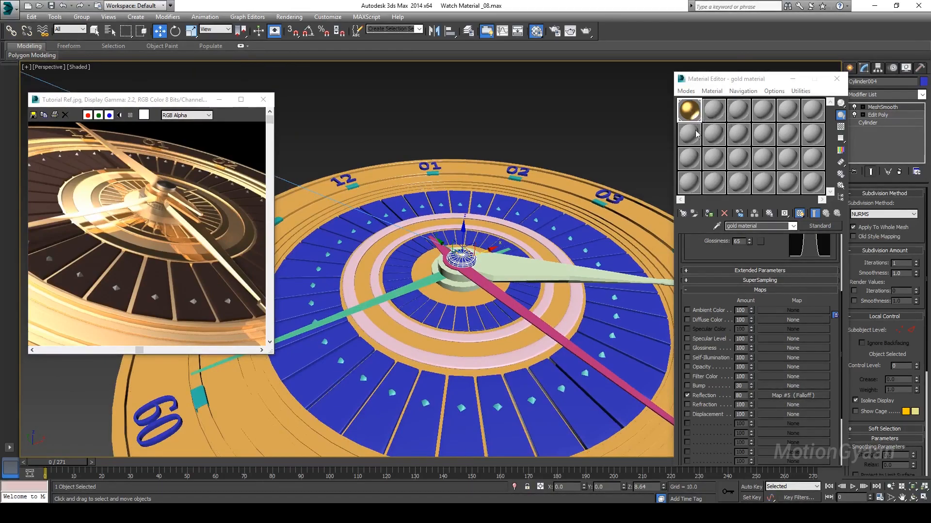
Step: Copy the gold material into the second sample slot and rename the copy silver material
drag(710, 84, 565, 67)
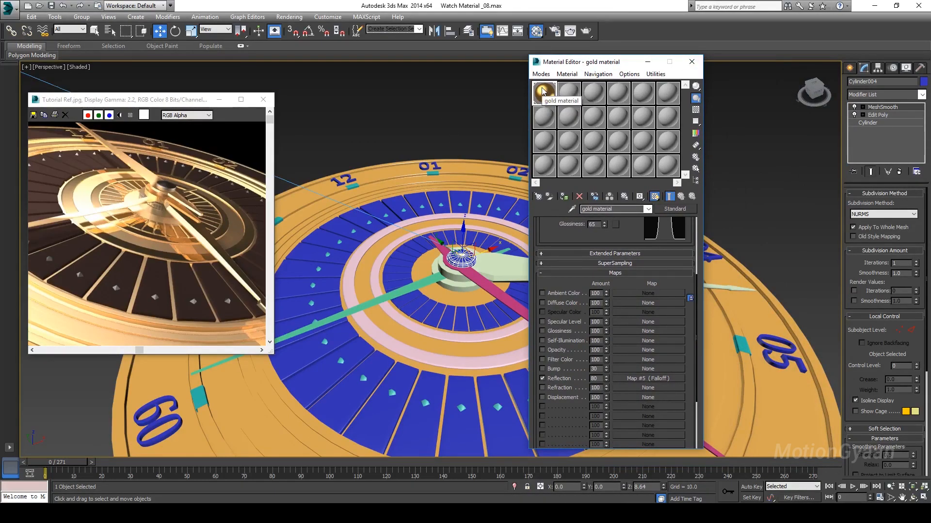
drag(543, 91, 574, 99)
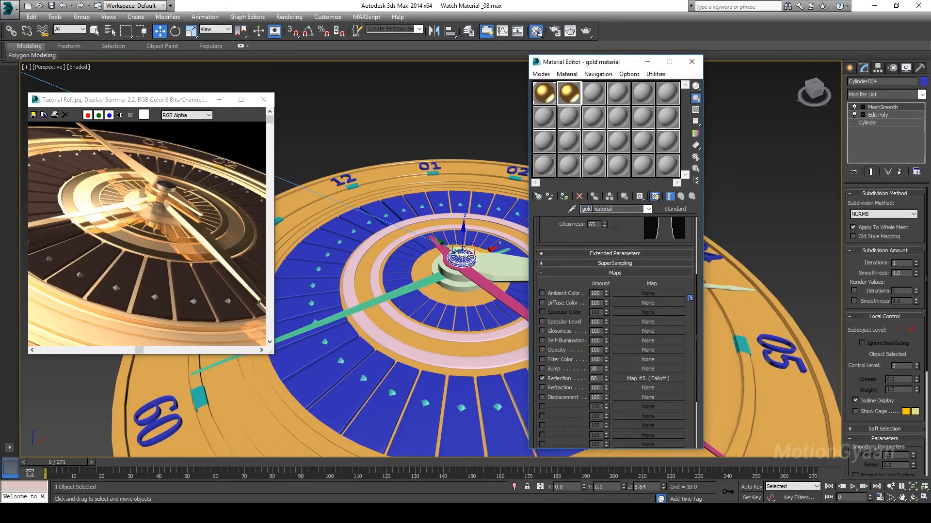
text(silver)
drag(696, 285, 714, 249)
click(545, 92)
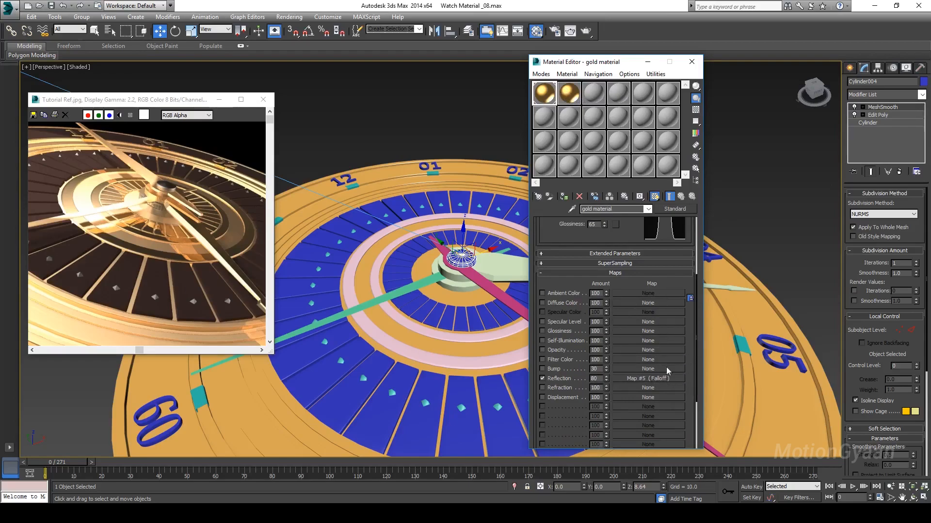
click(569, 96)
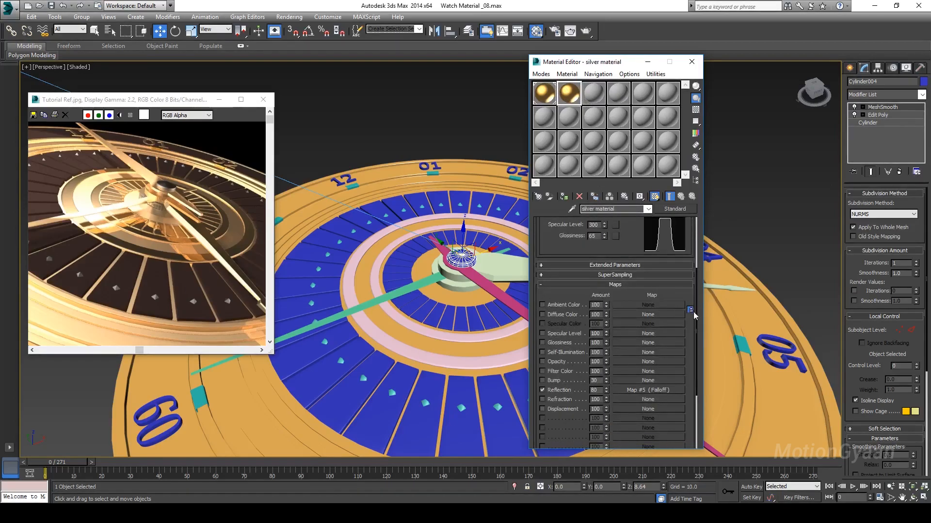
Step: Set the silver material's ambient colour to red 84, green 83 and blue 82
drag(696, 312, 699, 223)
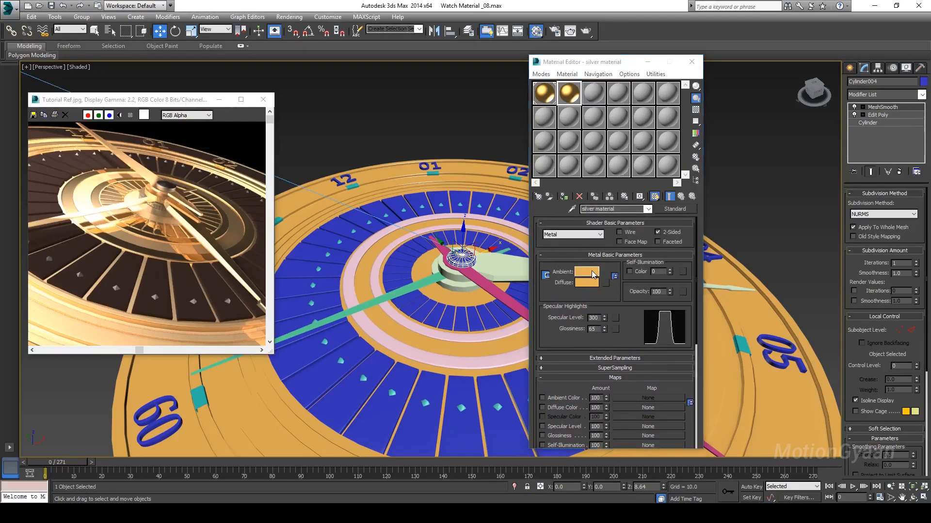
click(593, 274)
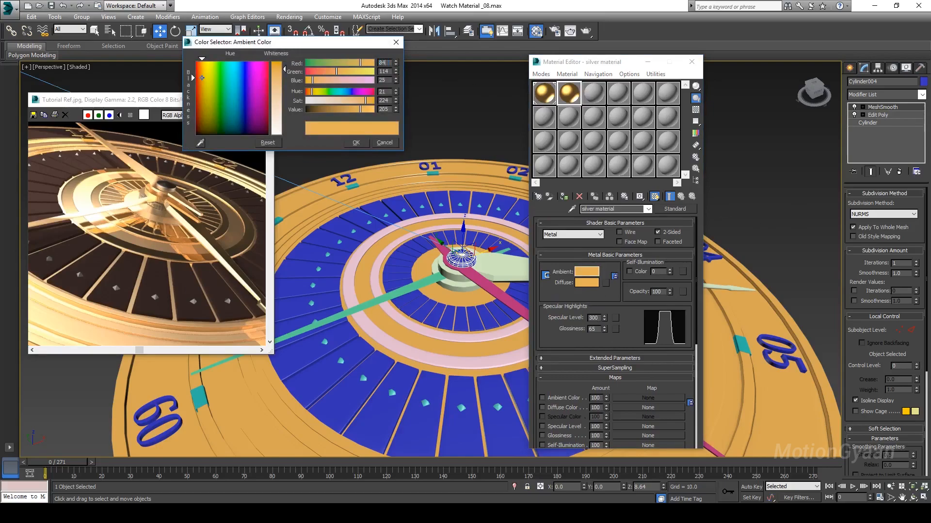
key(Tab)
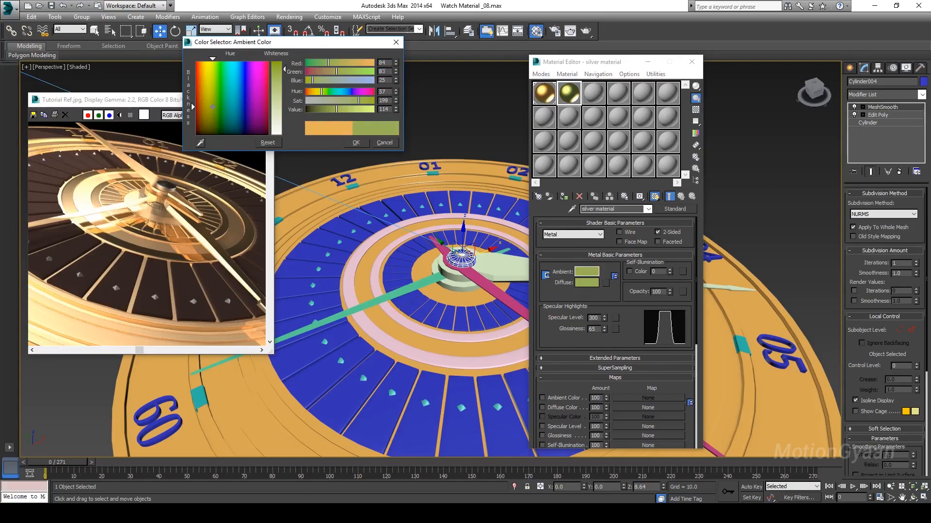
key(Tab)
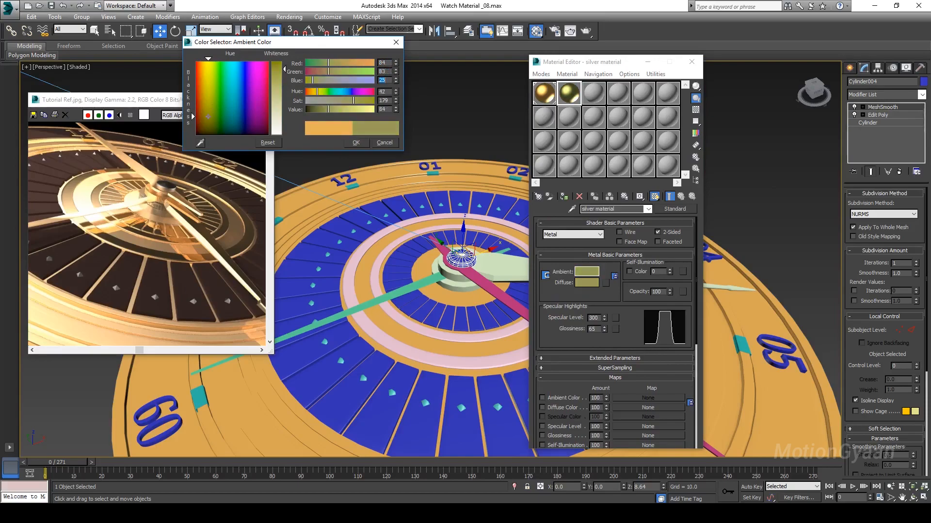
key(Tab)
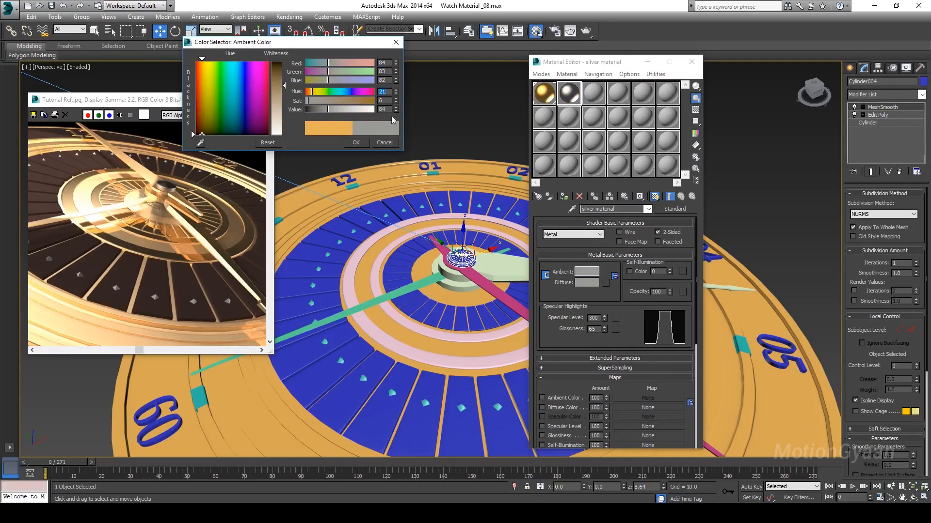
click(354, 144)
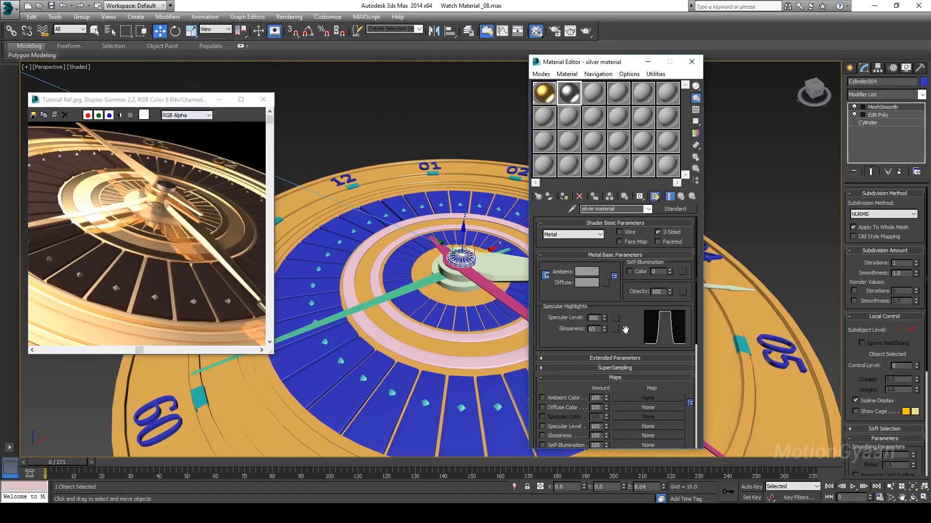
Step: Add the round base beneath the hands to the selection and assign the silver material to both the cap and the base
alt+middle_drag(474, 299, 463, 280)
scroll(461, 265, up, 3)
click(176, 208)
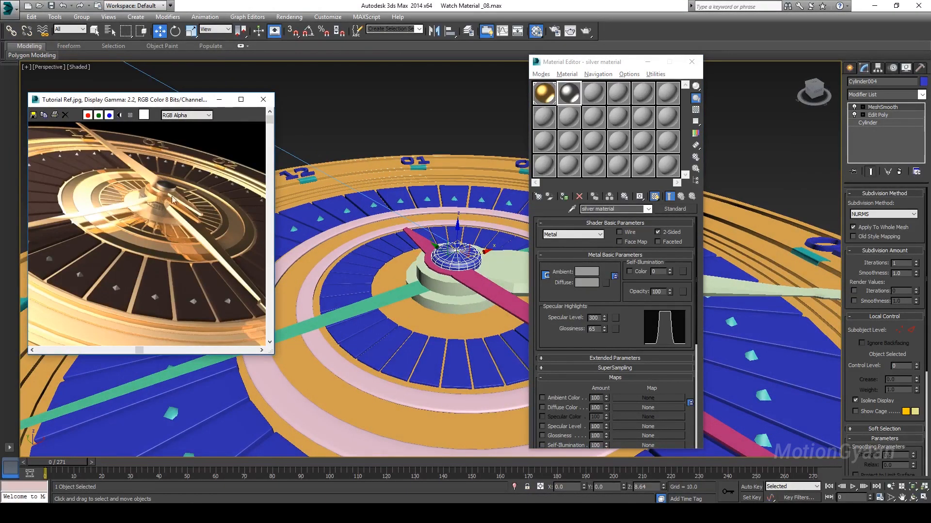
ctrl+click(456, 303)
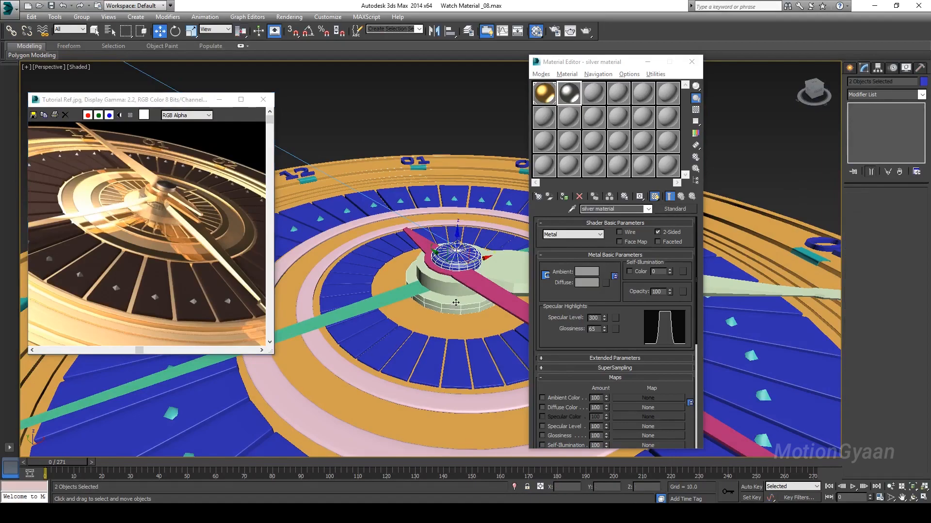
scroll(151, 248, down, 1)
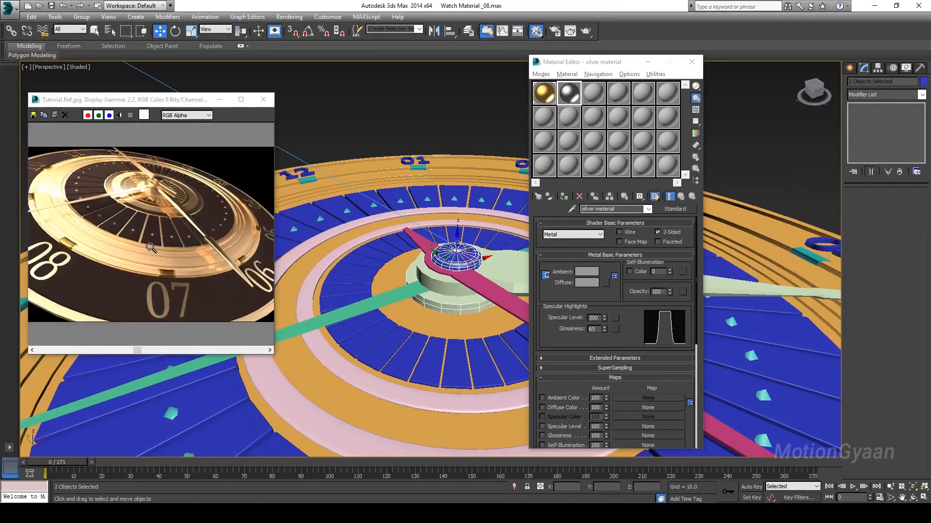
mouse_move(460, 305)
alt+middle_down()
mouse_move(460, 287)
mouse_move(449, 294)
alt+middle_up()
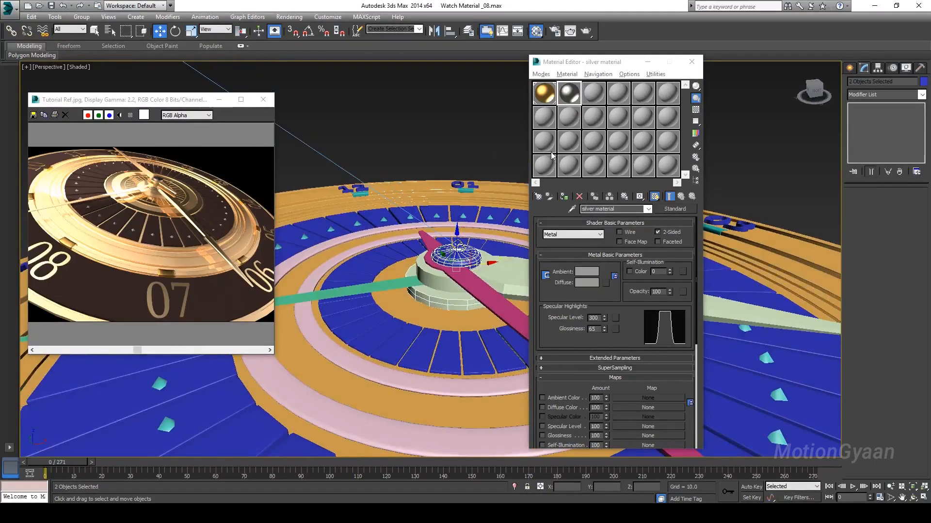
click(564, 197)
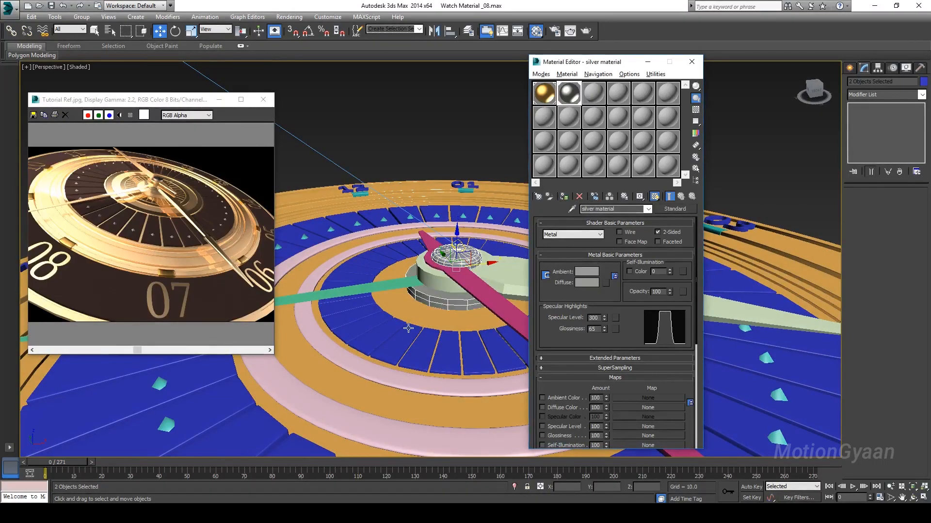
Step: Examine the centre parts of the watch and the marker and numeral at 07 in the reference image
drag(600, 58, 738, 52)
alt+middle_drag(582, 227, 600, 225)
click(566, 145)
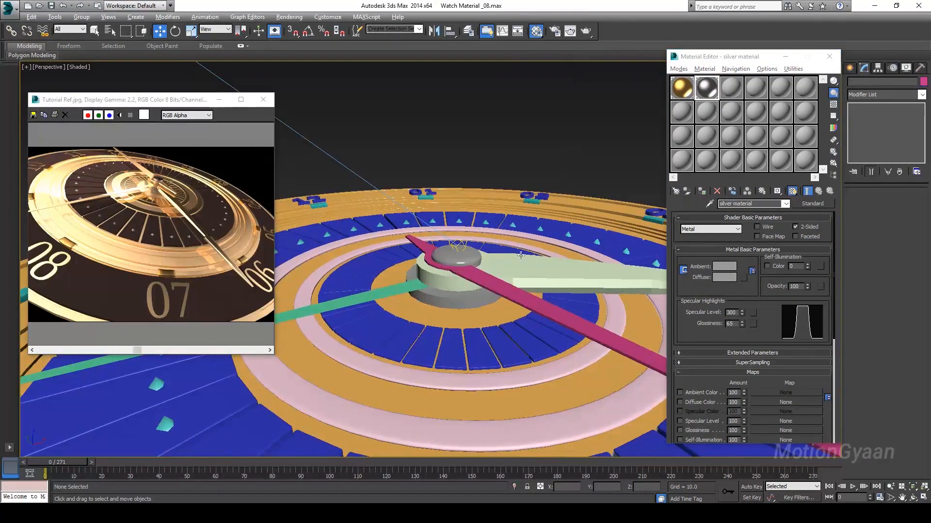
alt+middle_drag(519, 256, 497, 268)
scroll(500, 267, down, 5)
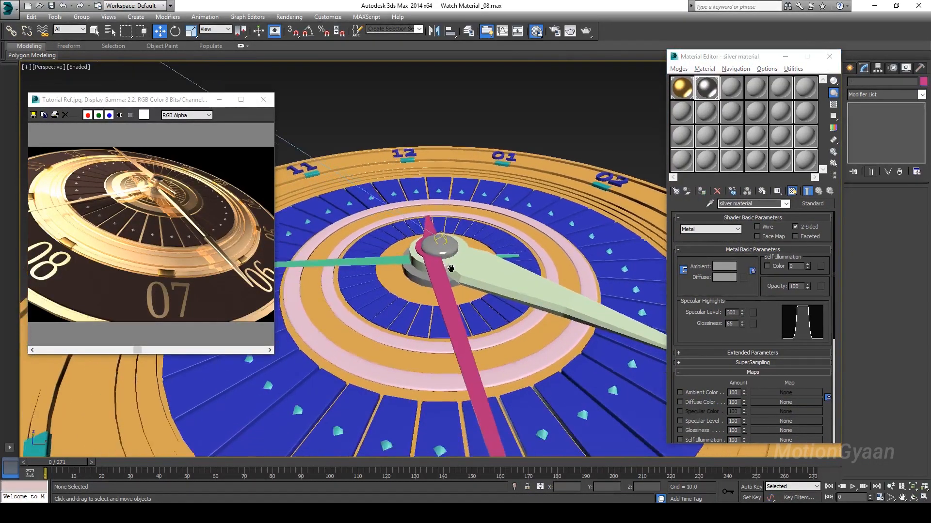
middle_drag(464, 279, 450, 273)
click(168, 295)
ctrl+click(169, 289)
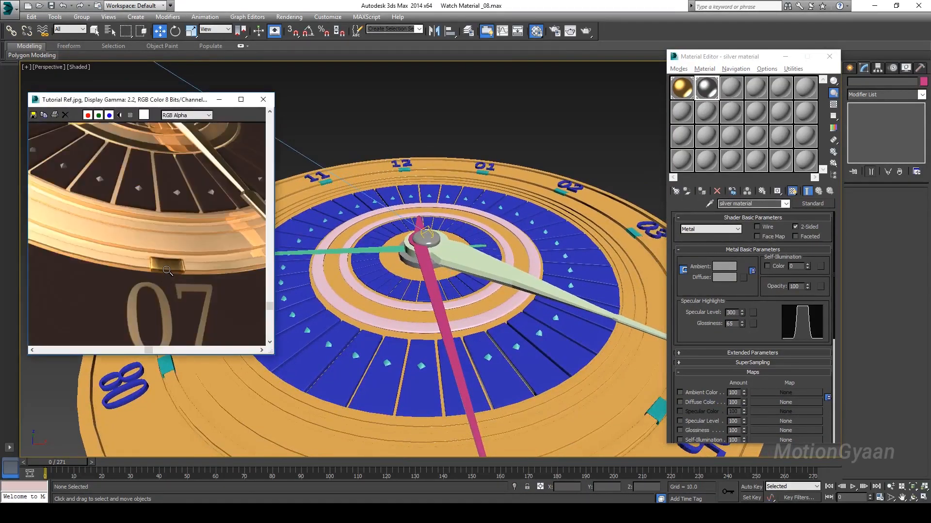
ctrl+right_click(175, 269)
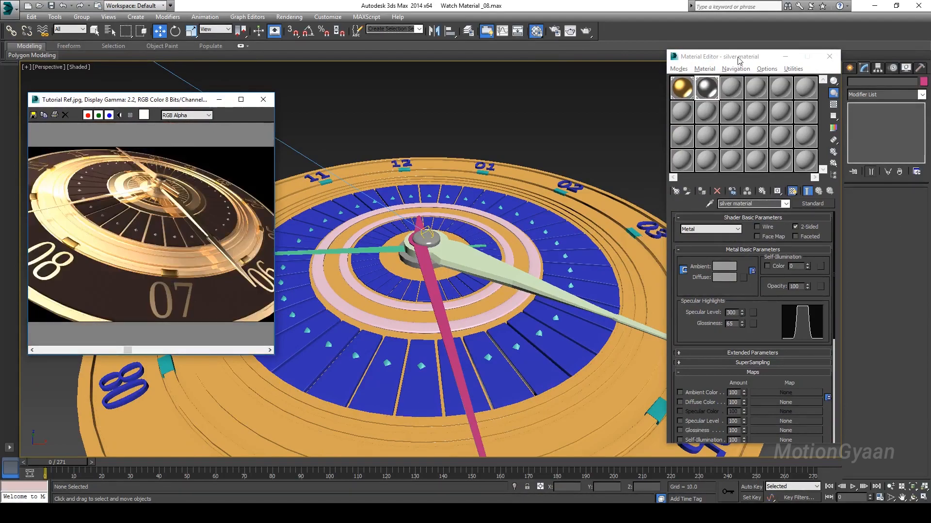
Step: Copy the gold material into the third sample slot and rename the copy no
drag(739, 62, 665, 61)
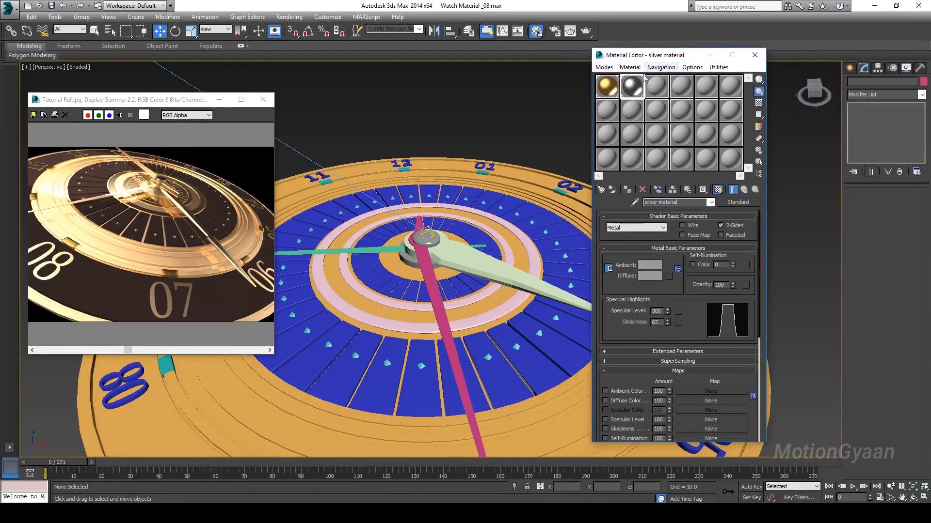
drag(636, 85, 663, 86)
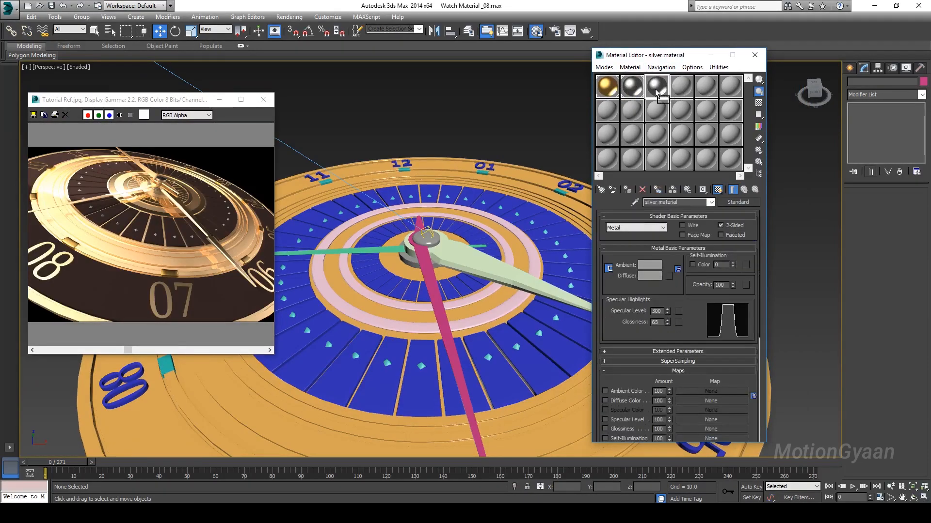
key(ctrl+z)
click(607, 82)
drag(639, 97, 659, 88)
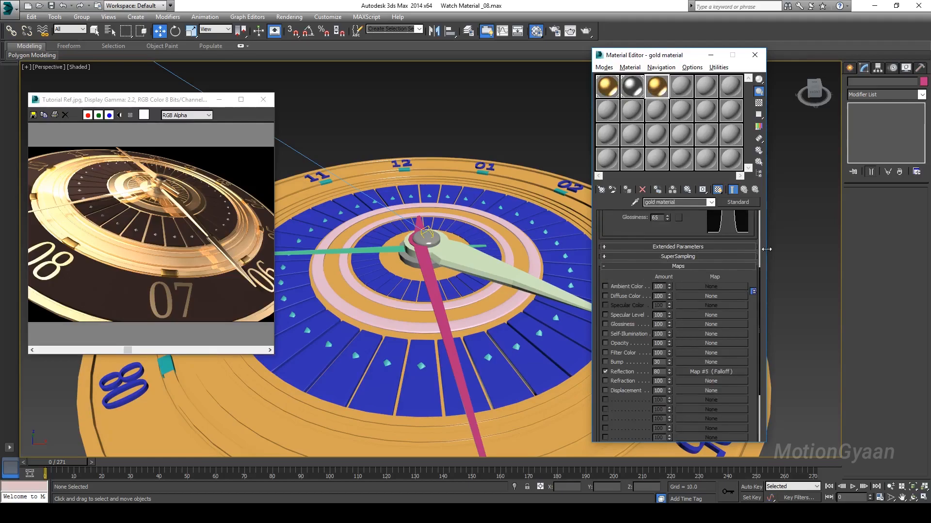
drag(759, 271, 761, 186)
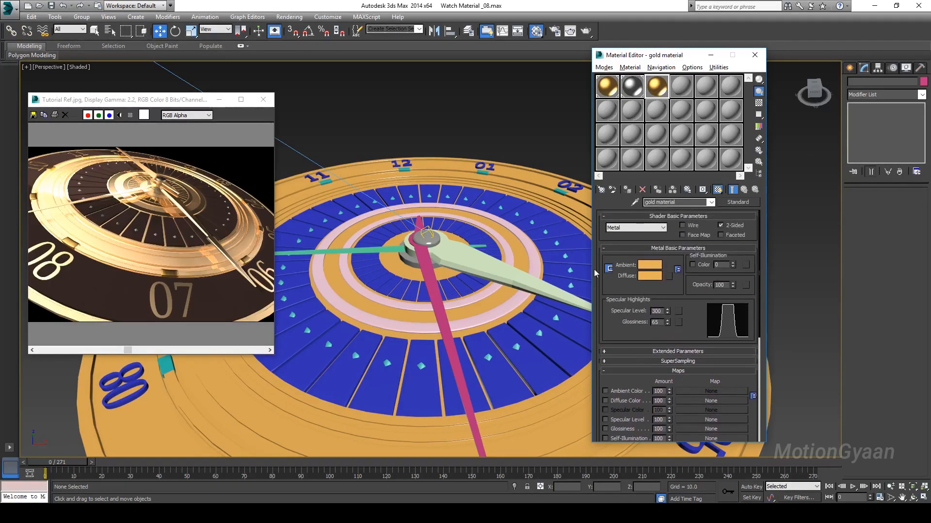
click(667, 203)
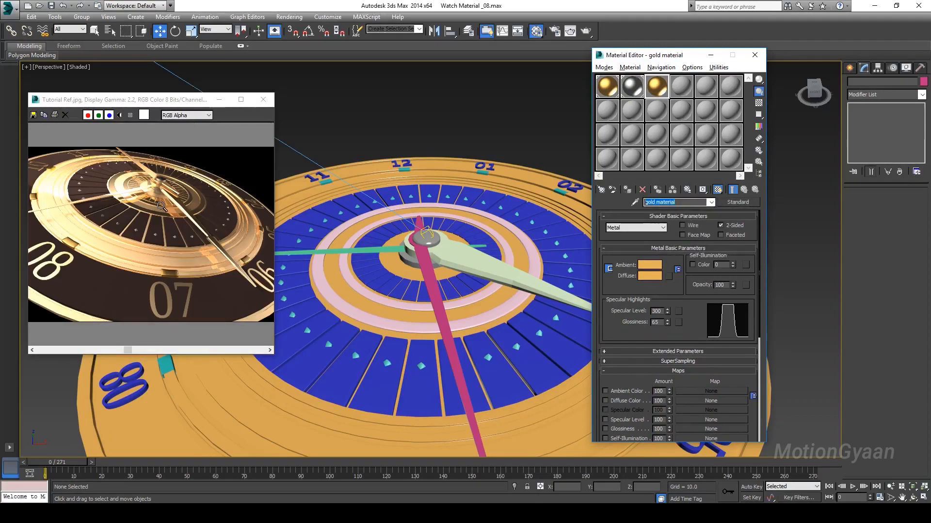
text(no.)
Step: Set the new numeral material's ambient colour to red 230, green 155 and blue 81
click(650, 265)
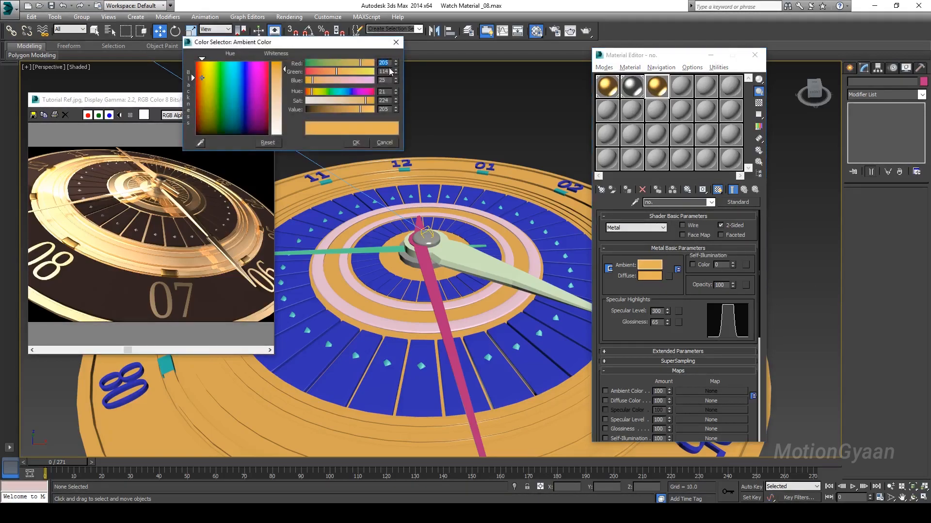
key(Tab)
text(155)
key(Tab)
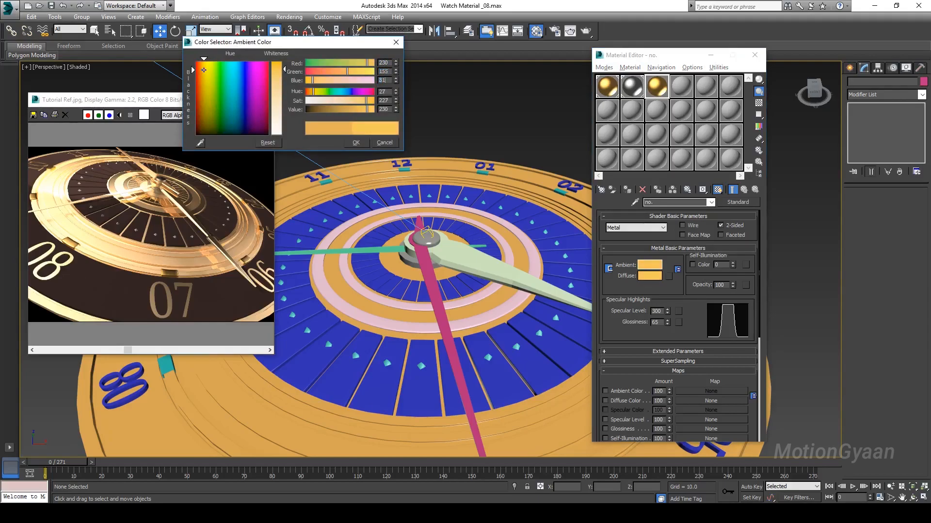
key(Tab)
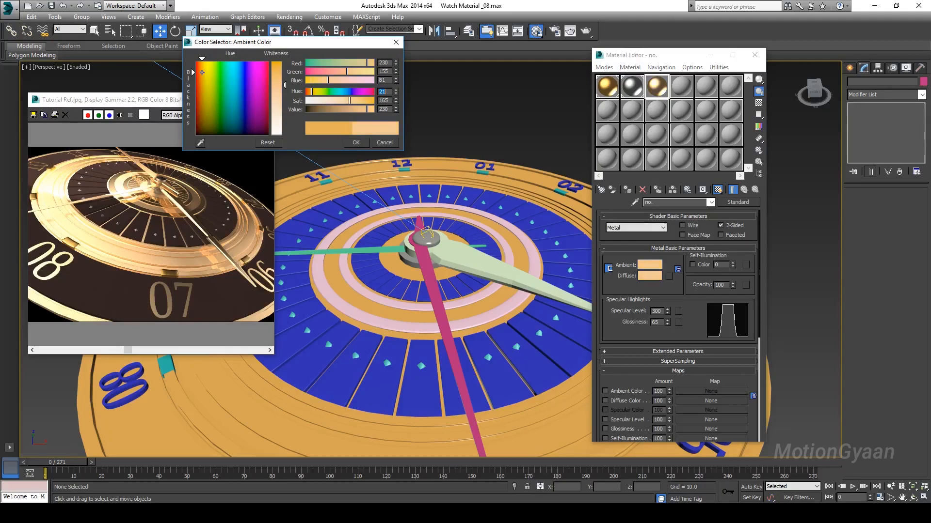
click(356, 143)
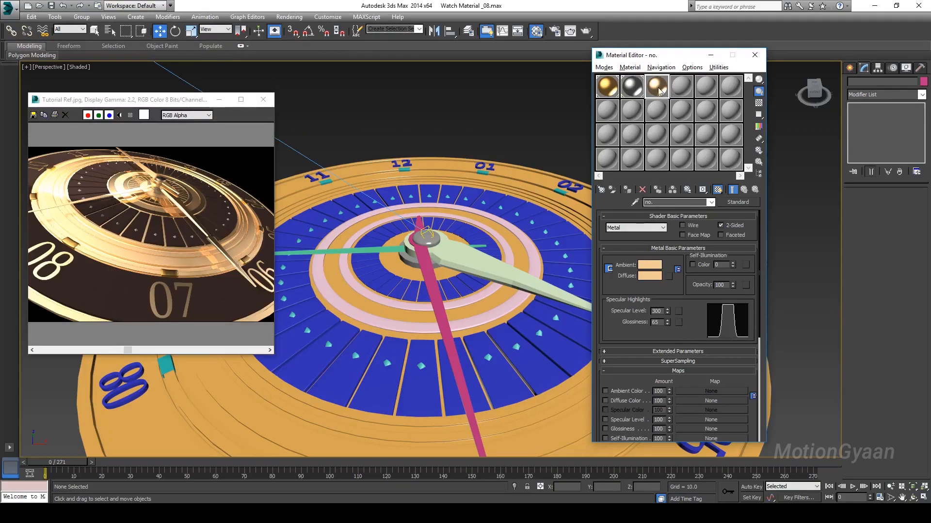
Step: Copy the no. material into the fourth sample slot and make the original no. material active again
drag(659, 90, 693, 93)
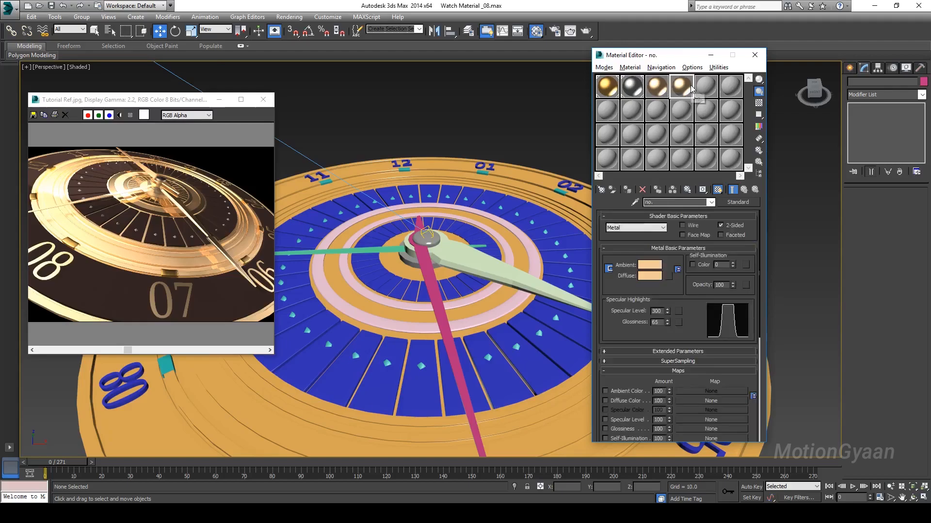
click(652, 93)
Step: Select the numerals 10, 11, 12 and 01 on the watch dial, leaving the dial itself out of the selection
scroll(408, 280, down, 5)
middle_drag(418, 284, 435, 269)
scroll(442, 233, up, 2)
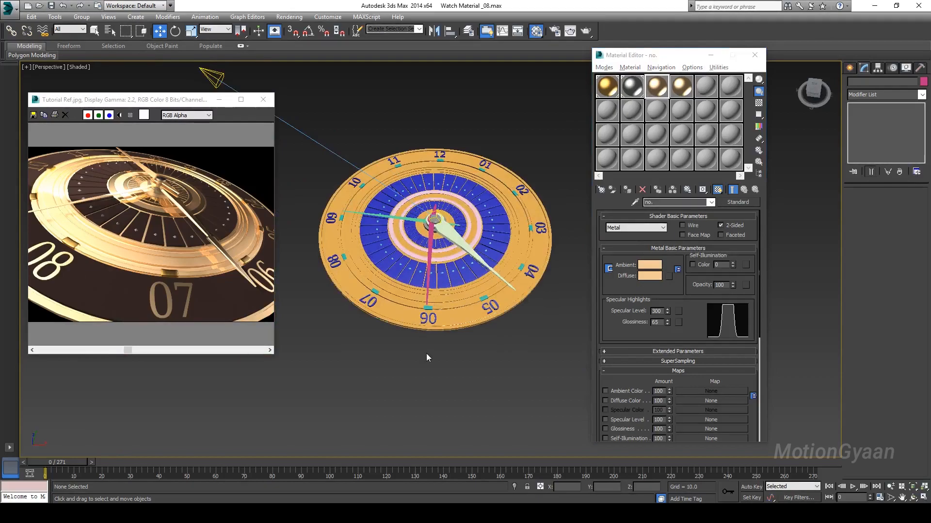
scroll(357, 184, up, 3)
click(355, 181)
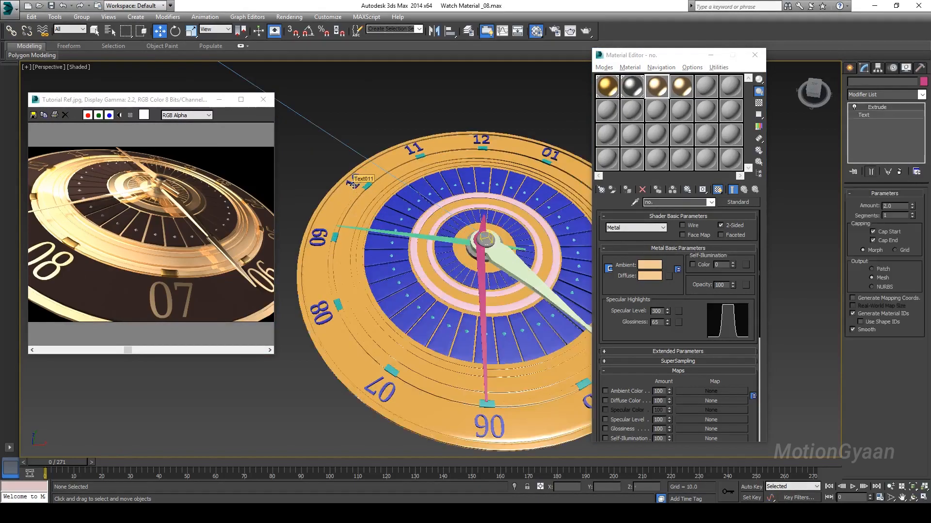
ctrl+click(417, 150)
ctrl+click(479, 141)
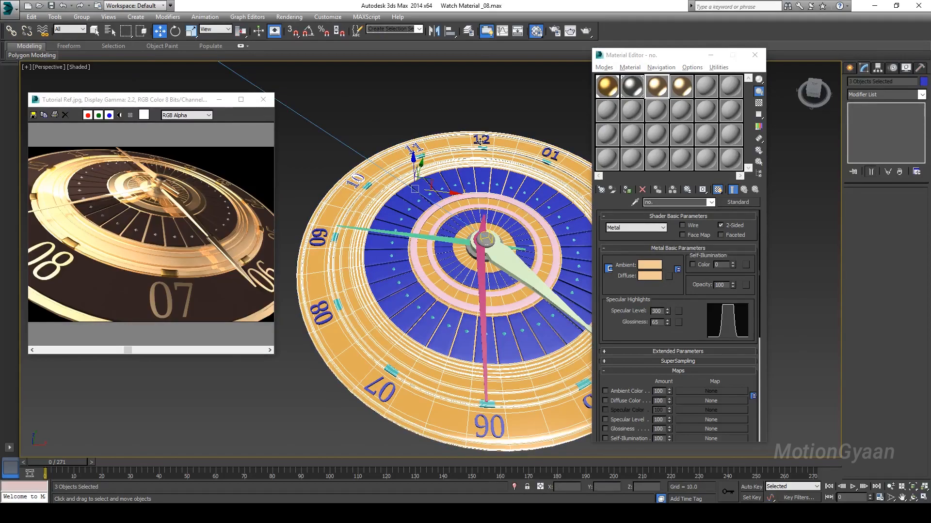
alt+click(479, 141)
ctrl+click(481, 141)
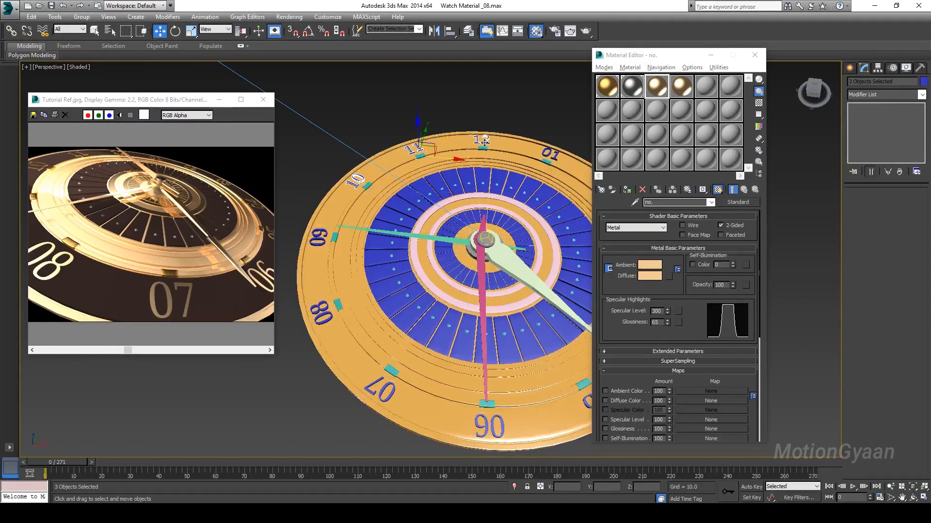
ctrl+click(544, 153)
Step: Add the numerals 02, 03, 04, 05 and 06 to the selection
middle_drag(555, 156, 455, 123)
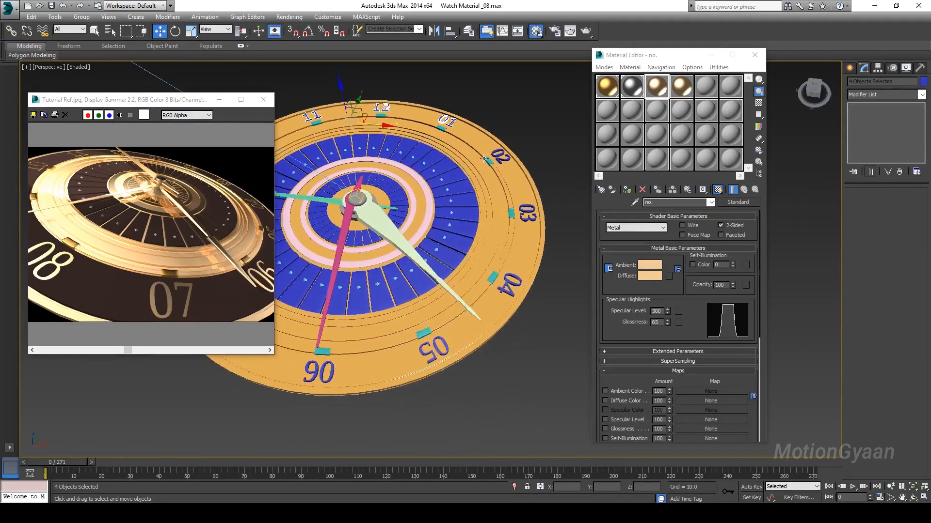
ctrl+click(500, 156)
ctrl+click(527, 213)
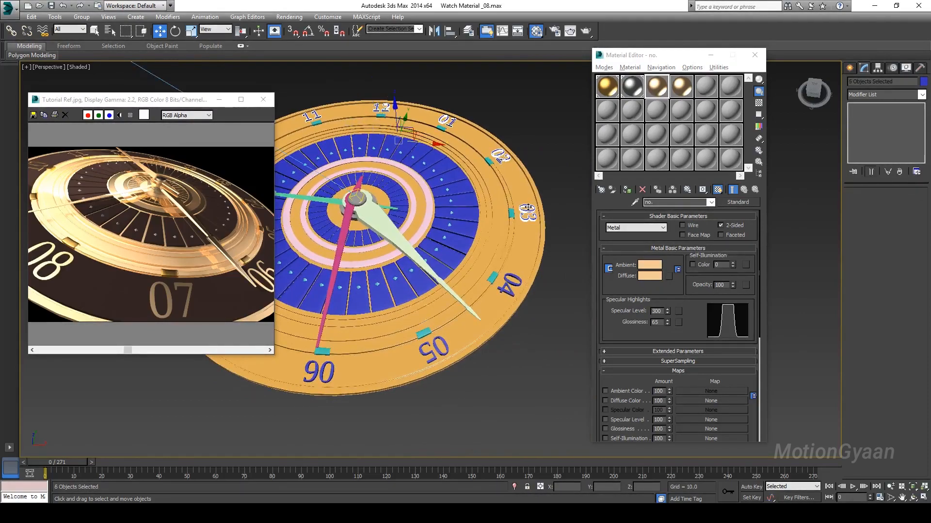
ctrl+click(517, 280)
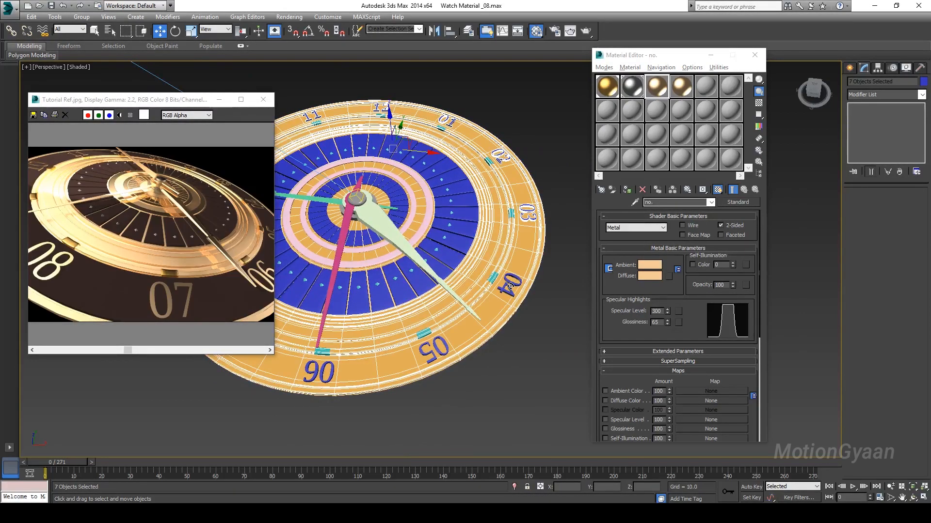
ctrl+click(510, 292)
ctrl+click(435, 347)
ctrl+click(331, 376)
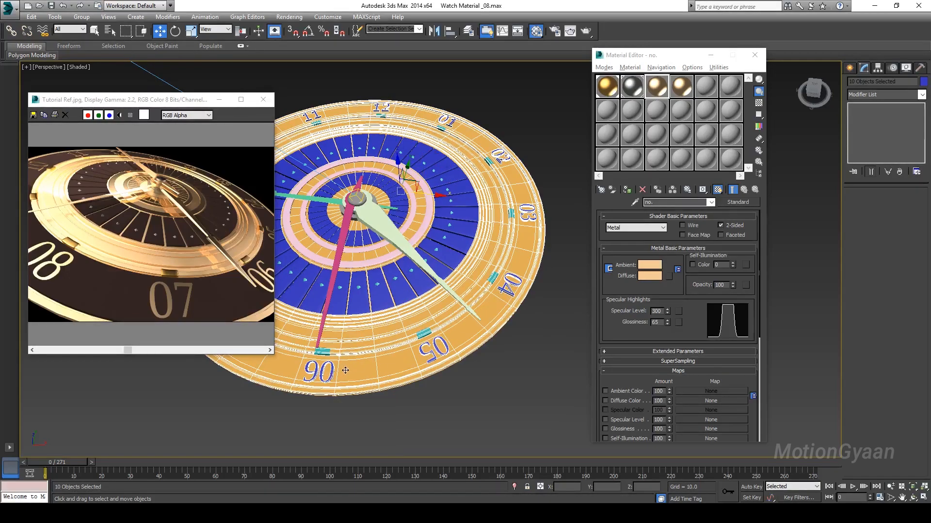
Step: Complete the numeral selection with 07, 08 and 09 and assign the no. material to all twelve numerals
middle_drag(332, 376, 490, 356)
ctrl+click(409, 321)
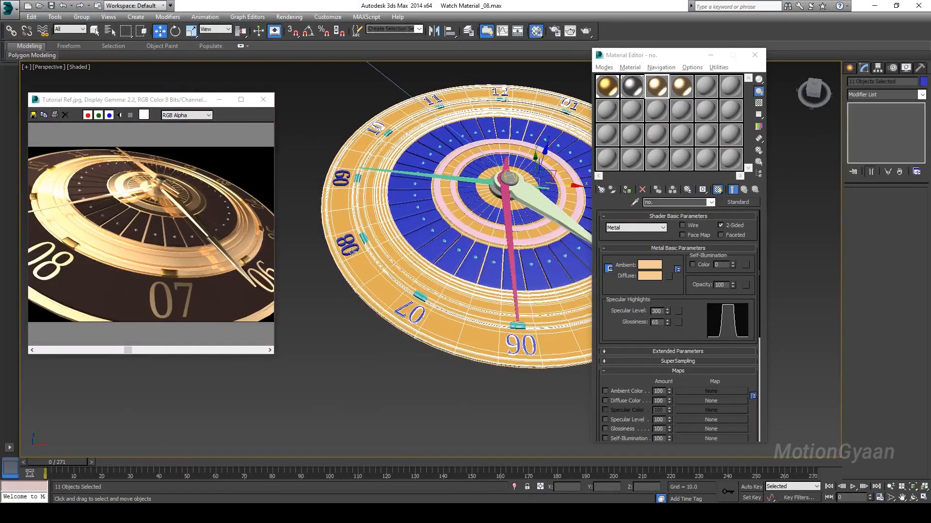
ctrl+click(352, 253)
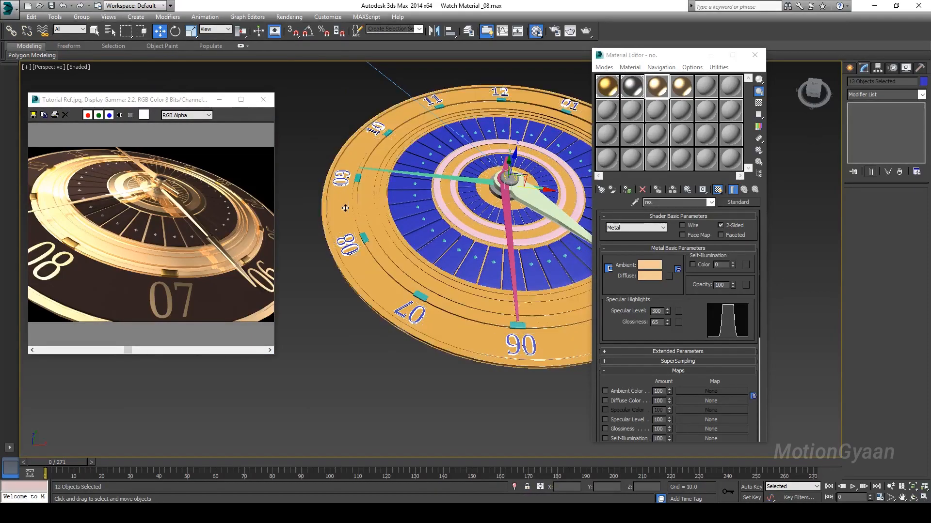
alt+middle_drag(345, 208, 442, 215)
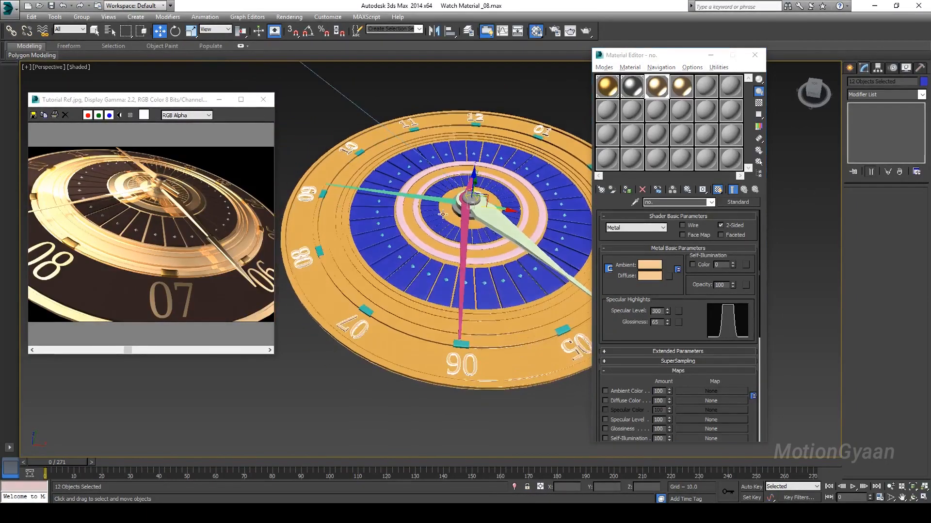
Step: Name the fourth material hands and set its specular level to 350 and glossiness to 50
click(681, 86)
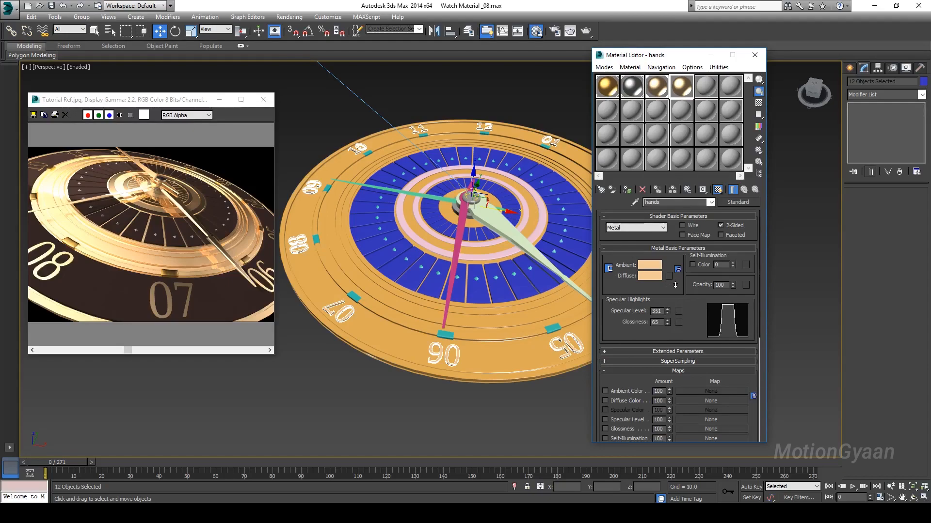
double_click(662, 324)
text(50)
key(Return)
text(.)
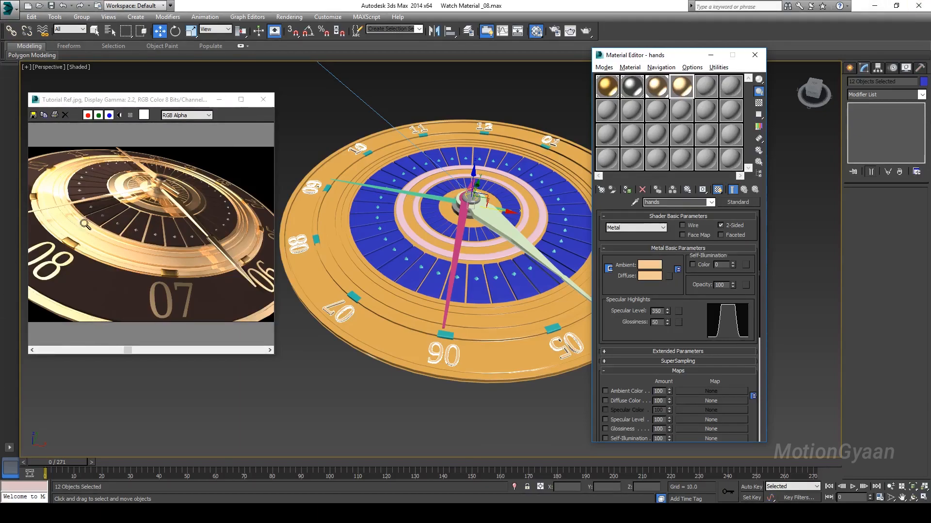
Step: Select the three watch hands and assign the hands material to them
alt+middle_drag(419, 286, 384, 229)
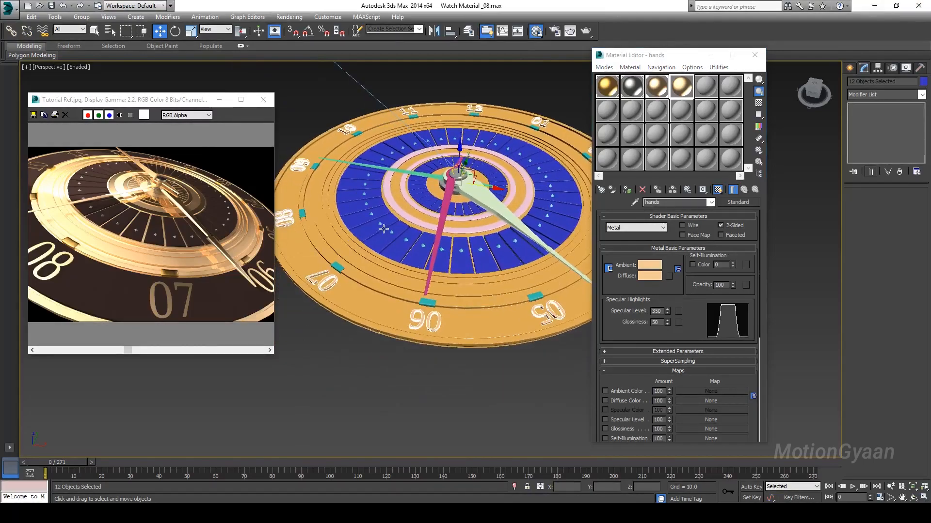
click(432, 247)
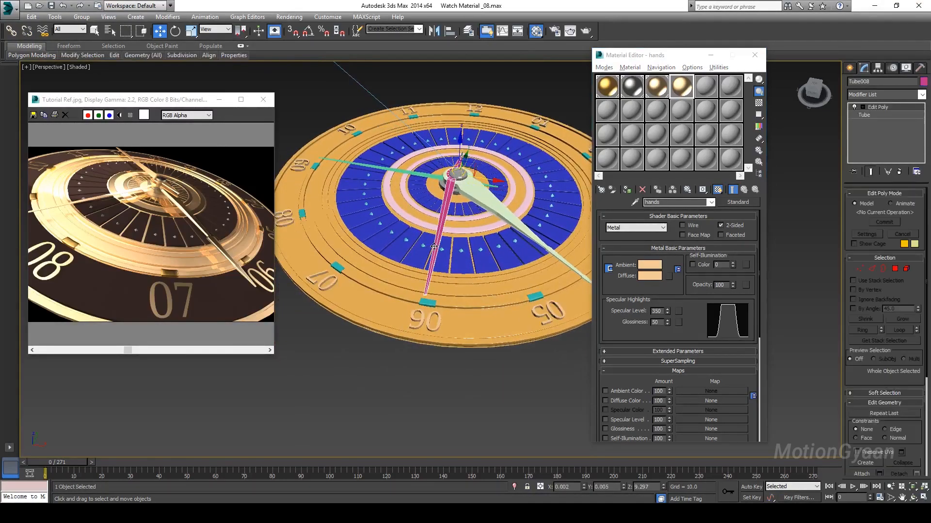
ctrl+click(410, 172)
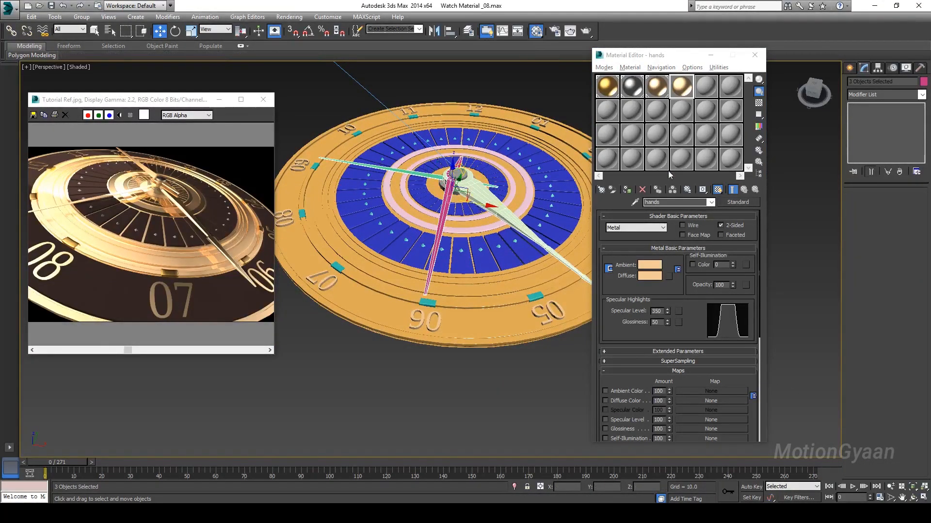
click(627, 190)
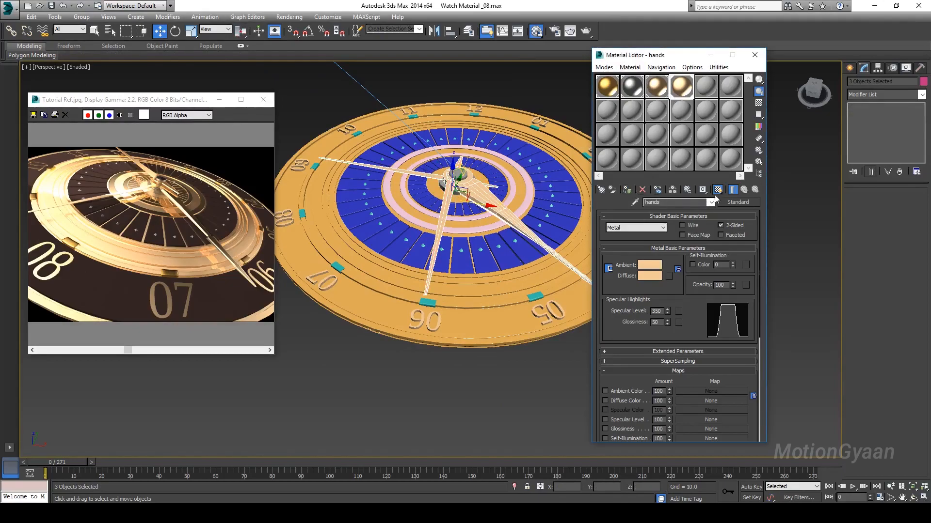
Step: Select the hour markers beside the numerals 06, 07 and 08
middle_drag(426, 270, 451, 295)
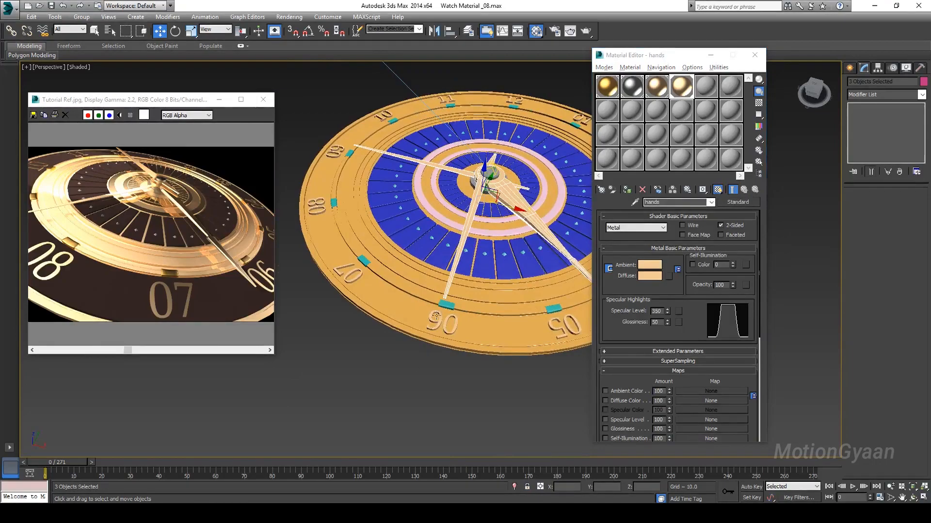
click(446, 305)
click(662, 93)
scroll(669, 271, up, 5)
mouse_move(472, 223)
middle_down()
mouse_move(394, 257)
mouse_move(443, 278)
mouse_move(534, 252)
mouse_move(426, 278)
mouse_move(472, 296)
mouse_move(394, 315)
middle_up()
middle_drag(318, 285, 304, 202)
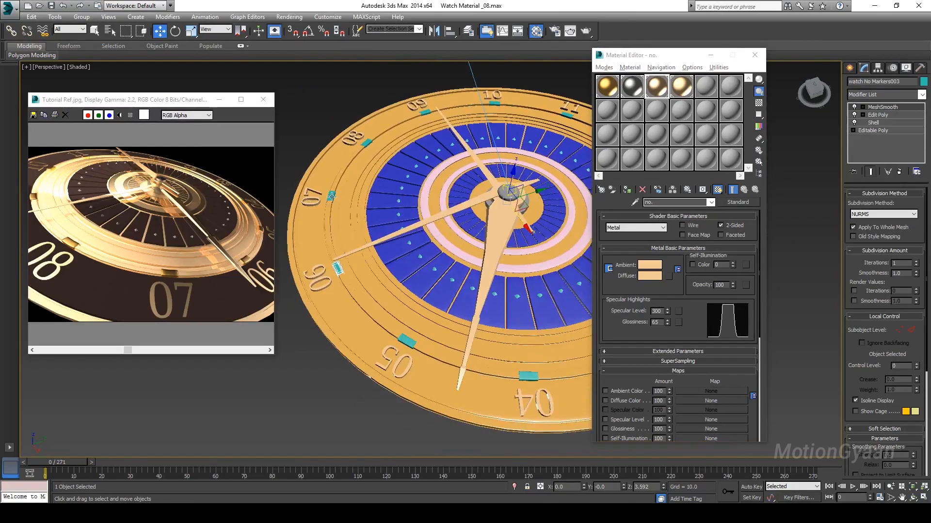
ctrl+click(331, 196)
ctrl+click(367, 144)
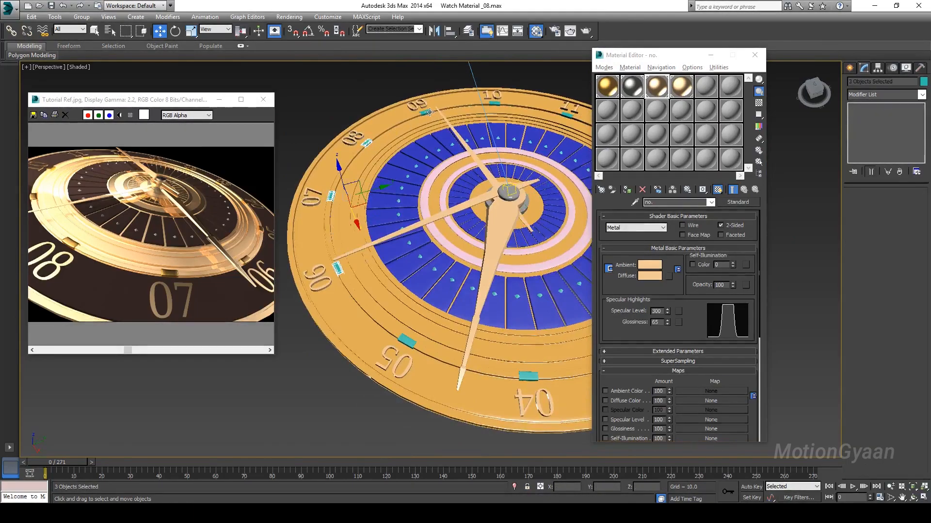
Step: Add the hour markers at 09, 10 and 11 to the selection
scroll(426, 113, up, 2)
scroll(451, 223, down, 5)
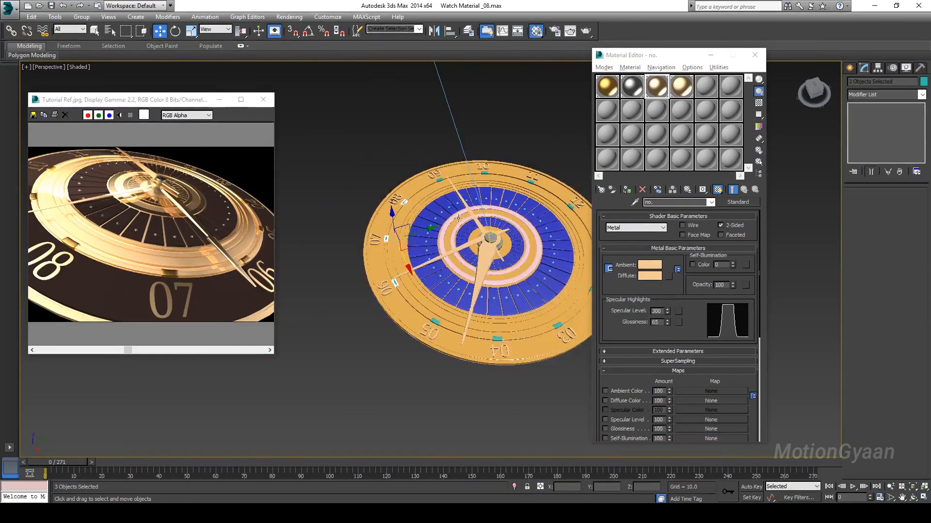
scroll(446, 212, up, 4)
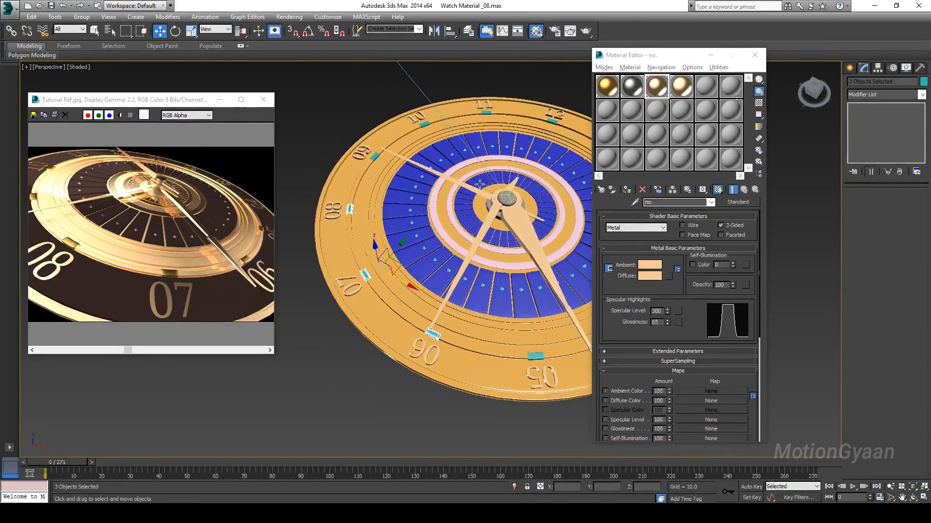
click(659, 91)
click(681, 91)
click(661, 90)
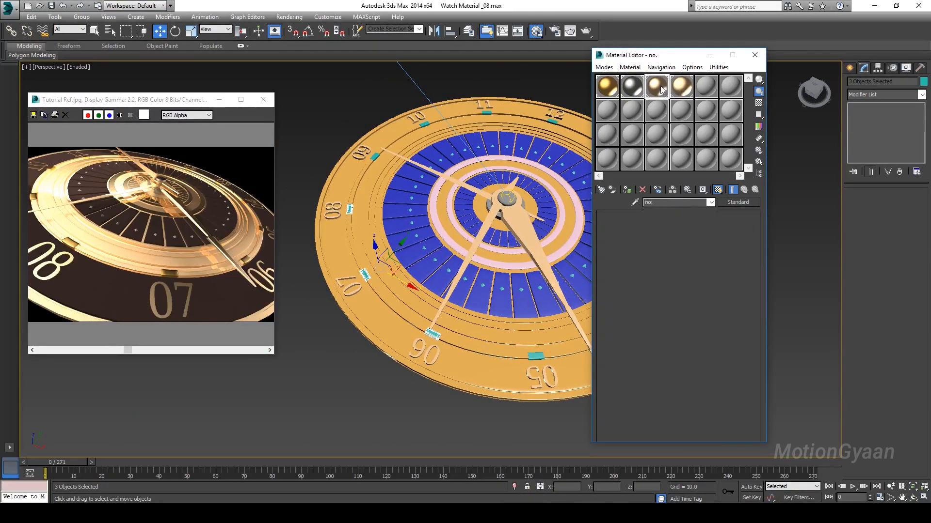
ctrl+click(375, 158)
ctrl+click(424, 124)
ctrl+click(483, 111)
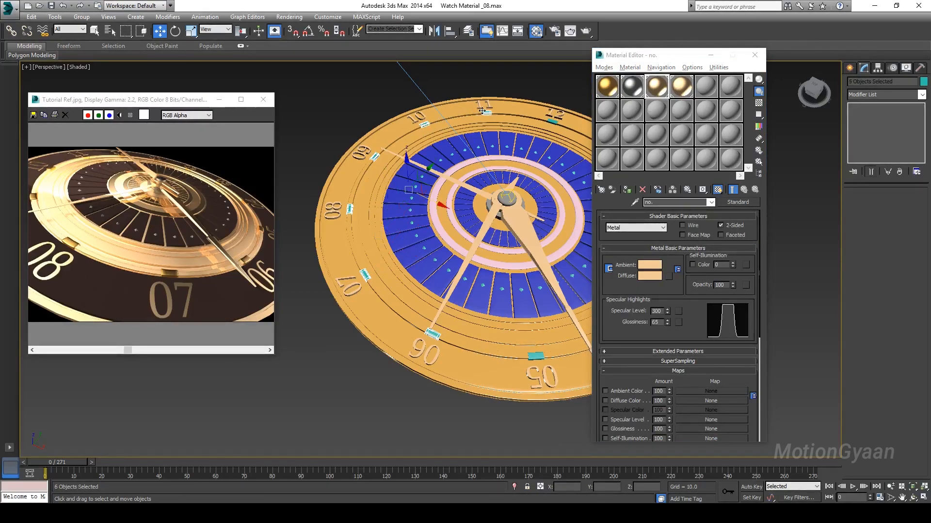
Step: Extend the selection with the hour markers at 12, 01, 02, 03, 04 and 05
middle_drag(566, 147, 479, 159)
ctrl+click(481, 130)
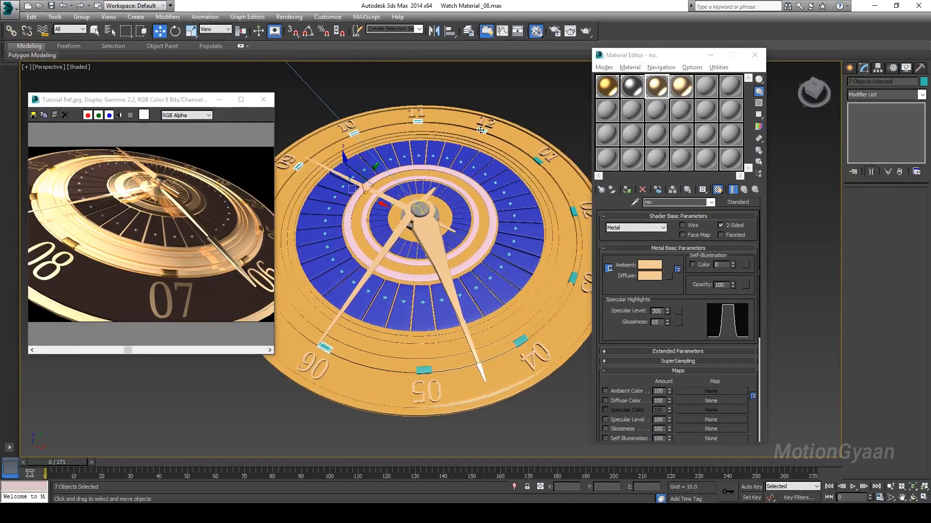
ctrl+click(536, 161)
ctrl+click(573, 212)
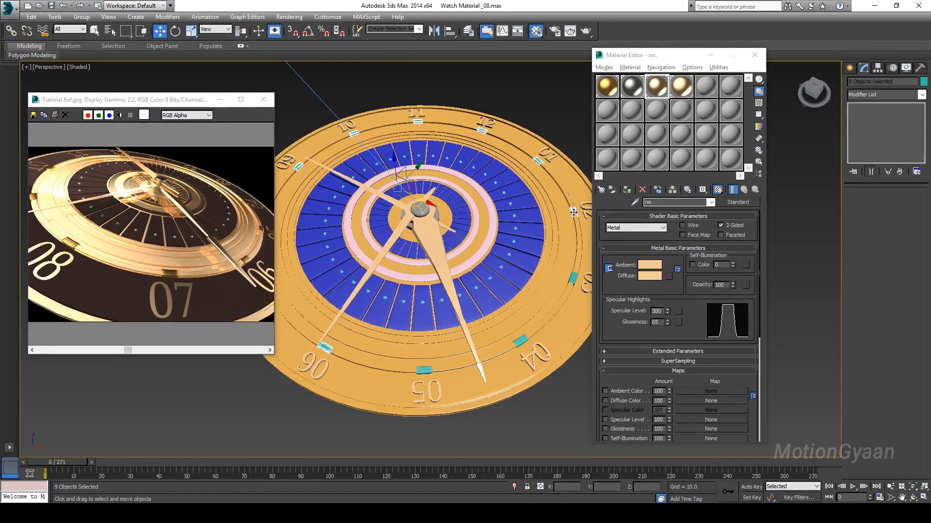
ctrl+click(574, 279)
ctrl+click(520, 341)
ctrl+click(426, 371)
Step: Assign the hands material to all twelve selected hour markers and clear the selection
middle_drag(347, 344, 404, 327)
click(682, 91)
click(682, 91)
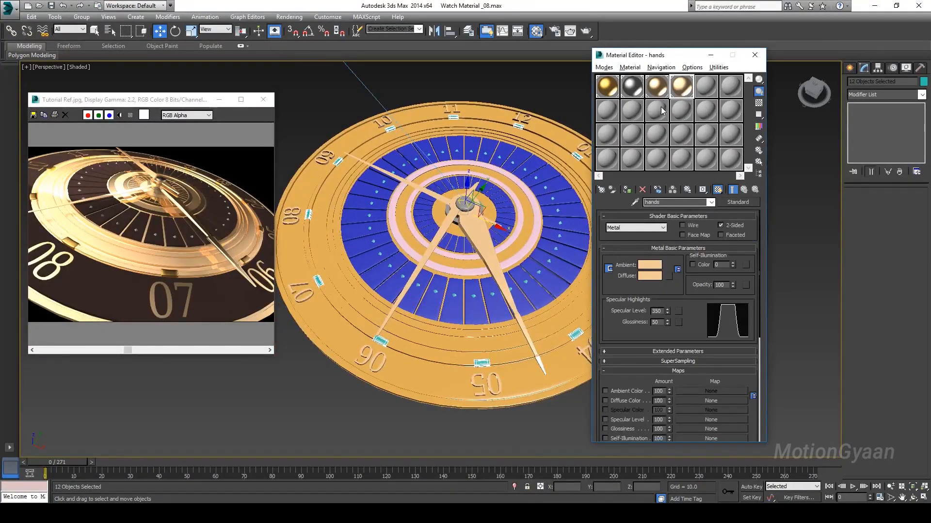
click(627, 190)
click(432, 416)
Step: Select the two pink rings around the dial's centre, assign the hands material to them and clear the selection
alt+middle_drag(422, 341, 451, 262)
scroll(450, 302, up, 3)
alt+middle_drag(446, 332, 471, 299)
middle_drag(474, 226, 481, 270)
scroll(481, 273, down, 3)
middle_drag(517, 173, 446, 285)
click(446, 285)
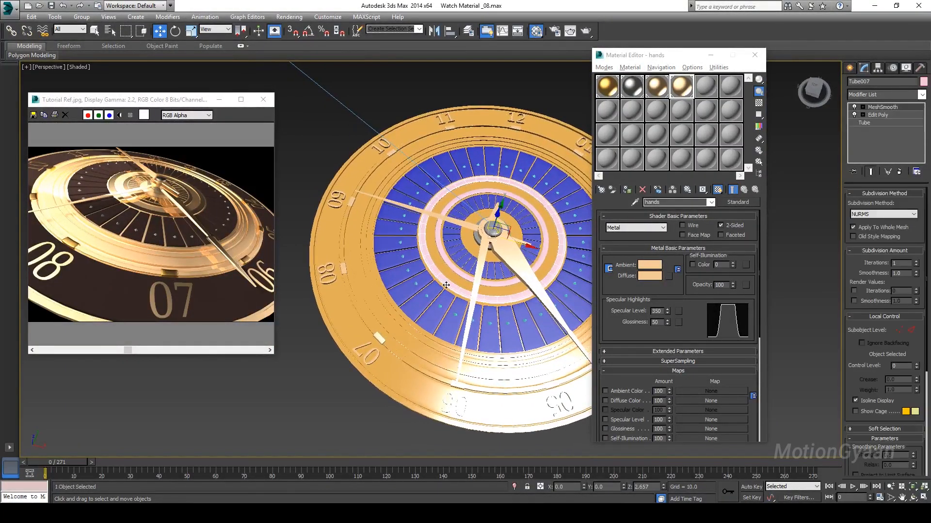
ctrl+click(460, 274)
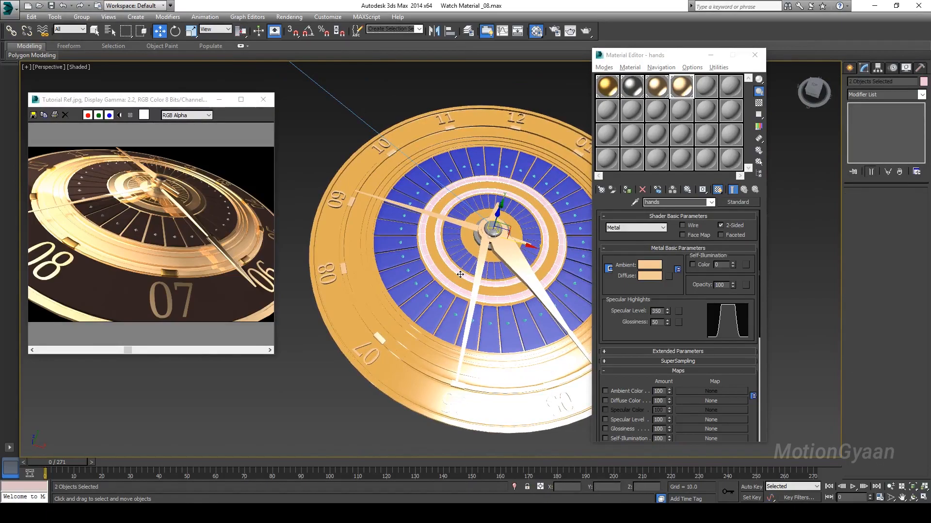
click(627, 190)
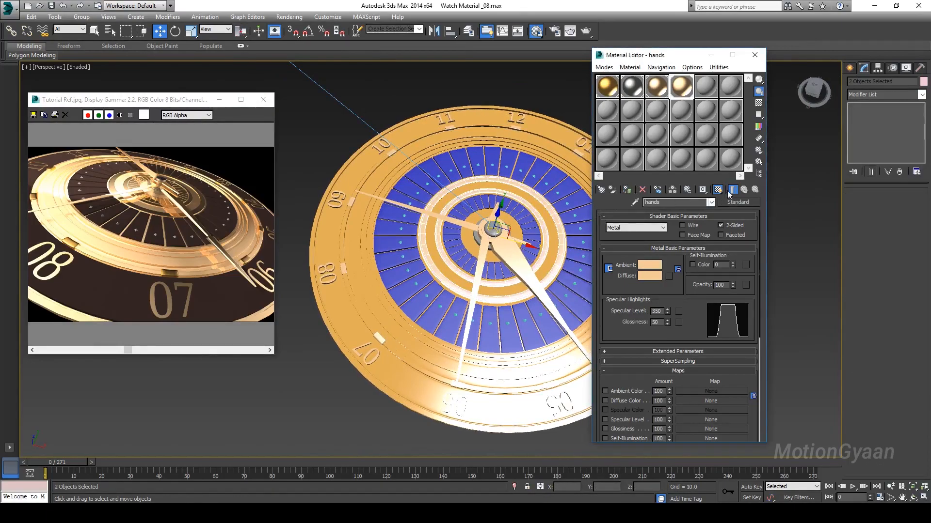
alt+middle_drag(448, 321, 347, 378)
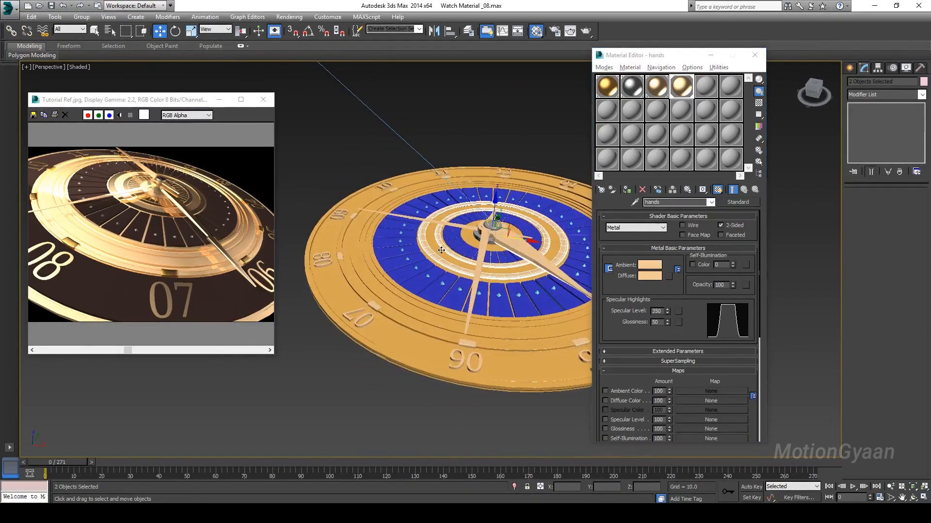
click(347, 374)
Step: Select the Dimonds group on the dial, assign the silver material to it, minimise the material editor and clear the selection
mouse_move(439, 289)
alt+middle_down()
mouse_move(414, 296)
mouse_move(435, 286)
alt+middle_up()
scroll(395, 303, up, 3)
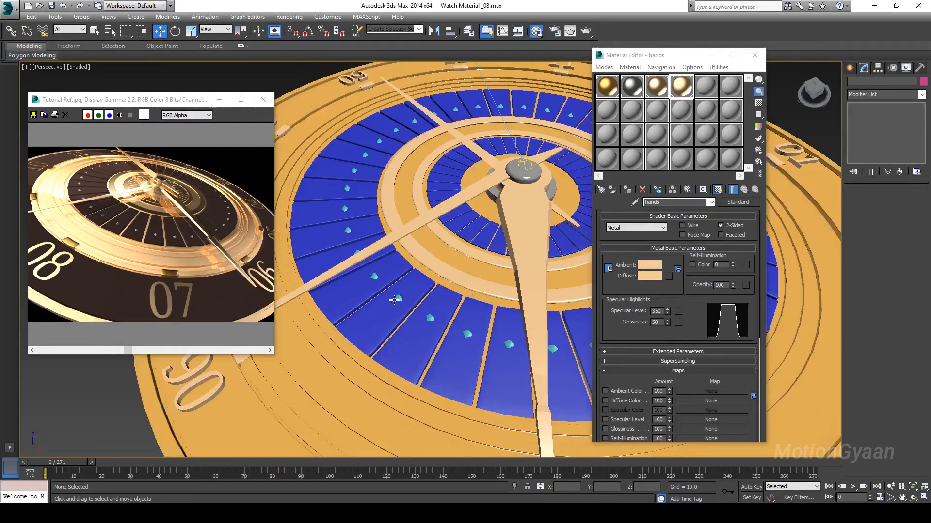
click(394, 300)
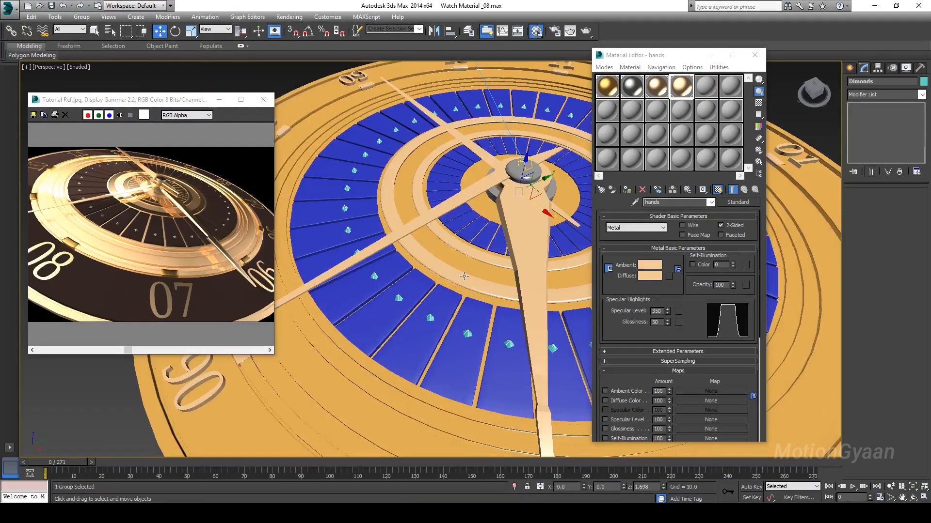
scroll(464, 277, down, 3)
scroll(412, 268, down, 3)
middle_drag(466, 278, 449, 258)
scroll(421, 235, up, 3)
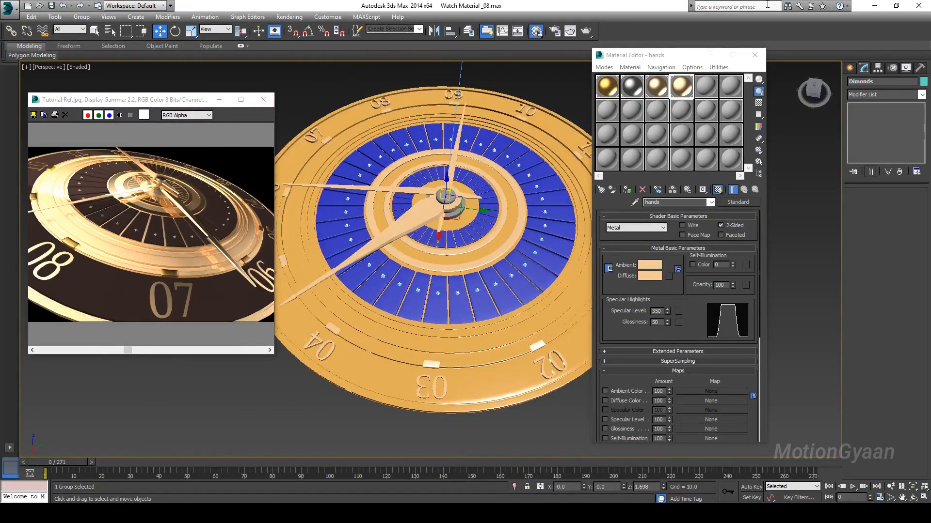
click(635, 92)
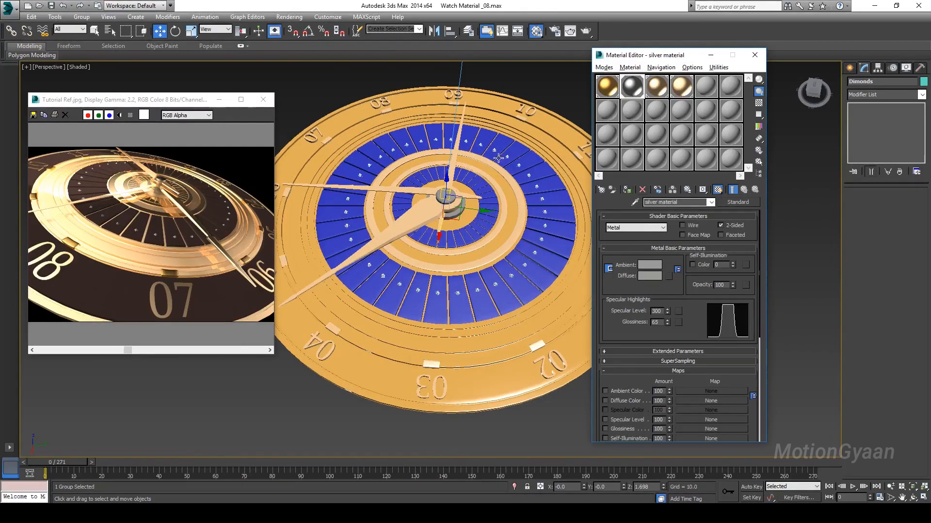
click(711, 55)
click(713, 148)
Step: Move the reference image window closer to the dial and minimise it
middle_drag(519, 226, 603, 220)
scroll(554, 209, down, 3)
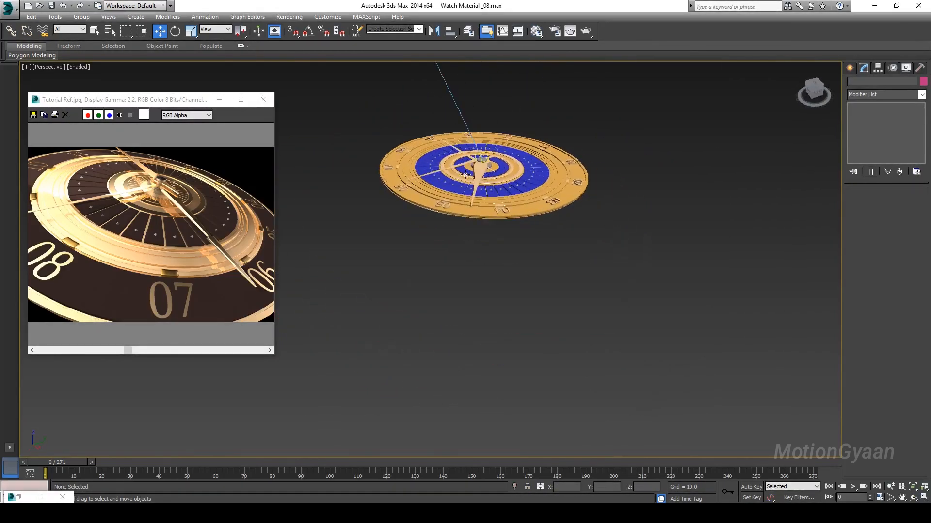
scroll(466, 175, up, 3)
middle_drag(496, 162, 457, 187)
alt+middle_drag(457, 187, 638, 231)
middle_drag(684, 278, 595, 248)
scroll(645, 252, down, 3)
mouse_move(531, 265)
alt+middle_down()
mouse_move(542, 247)
mouse_move(533, 248)
alt+middle_up()
drag(164, 102, 248, 120)
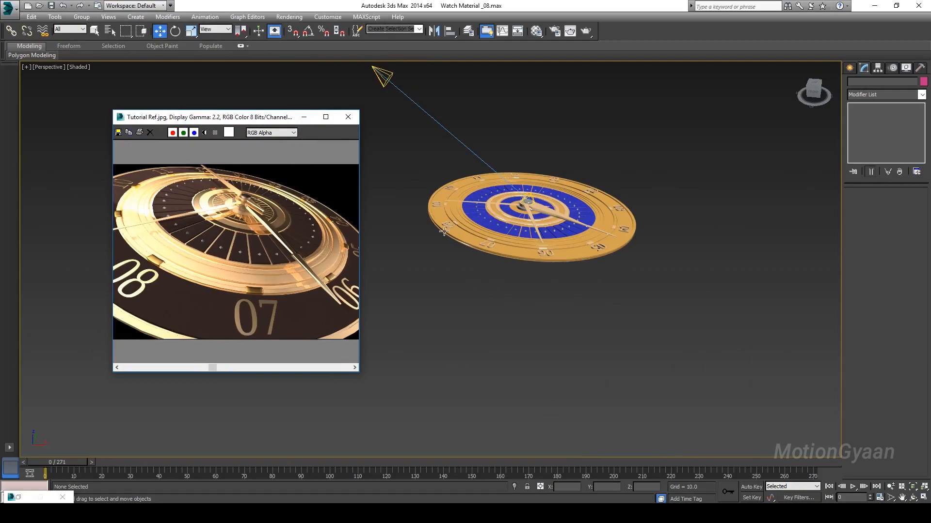
click(304, 117)
Step: Examine the watch dial with its assigned materials and the light above it from several angles
scroll(579, 187, up, 5)
middle_drag(579, 187, 469, 219)
scroll(432, 250, down, 5)
scroll(454, 243, up, 3)
middle_drag(652, 204, 680, 202)
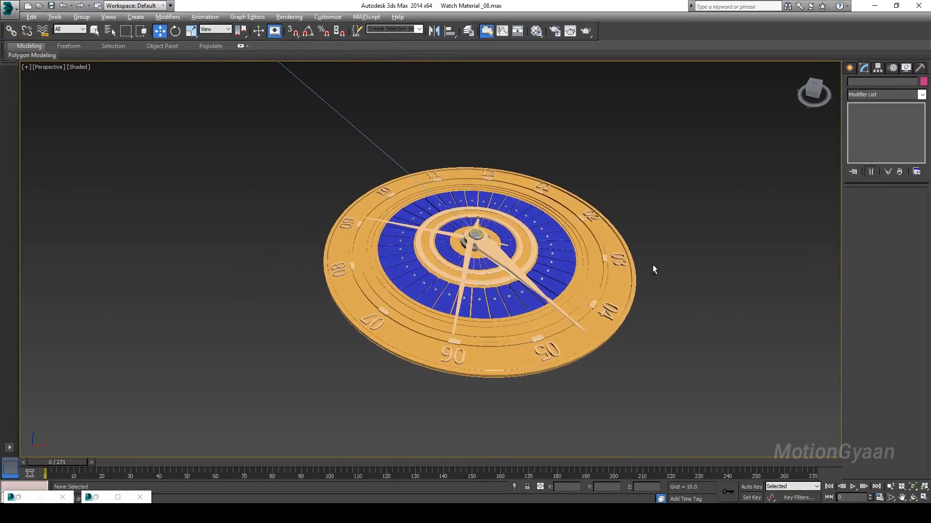
alt+middle_drag(653, 269, 656, 250)
middle_drag(499, 239, 500, 273)
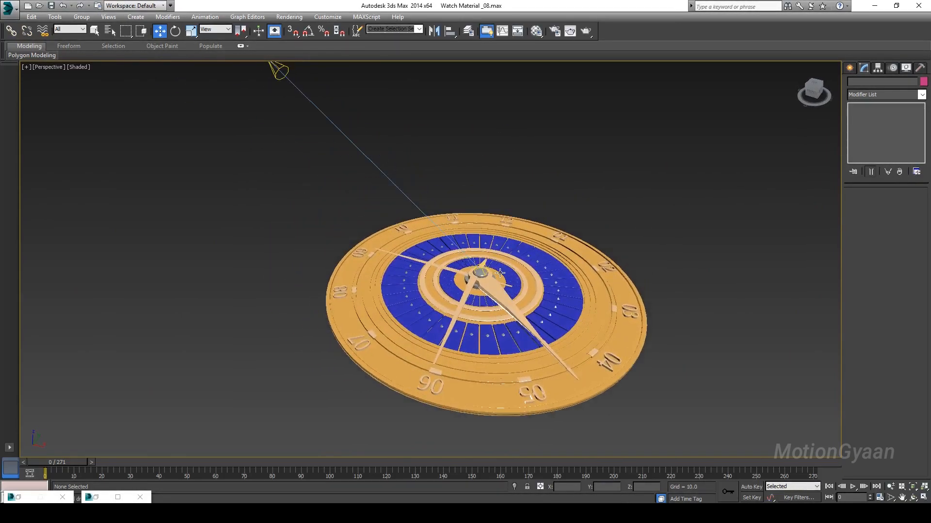
scroll(500, 273, down, 3)
alt+middle_drag(594, 266, 567, 264)
scroll(532, 290, up, 4)
scroll(494, 237, down, 3)
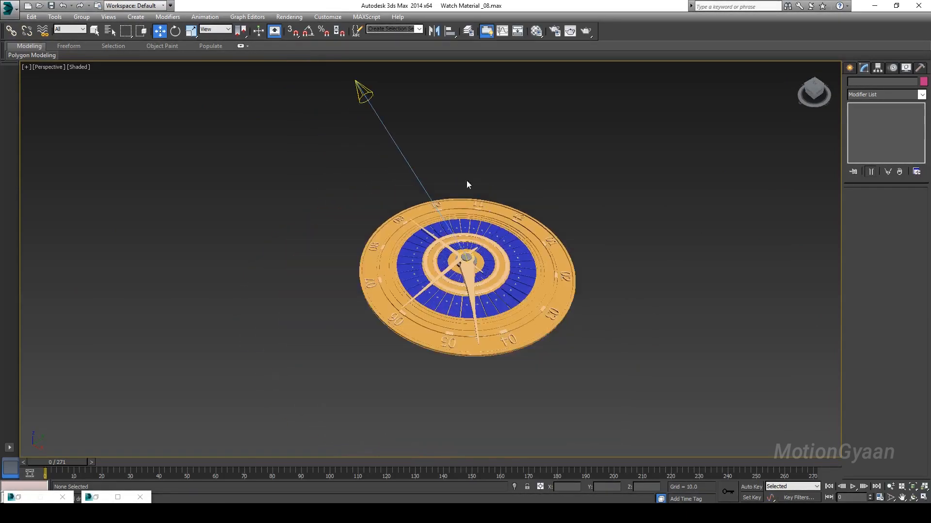
Step: Select the existing spotlight above the dial and examine its cone and aim from several angles
drag(399, 79, 330, 112)
middle_drag(419, 95, 416, 144)
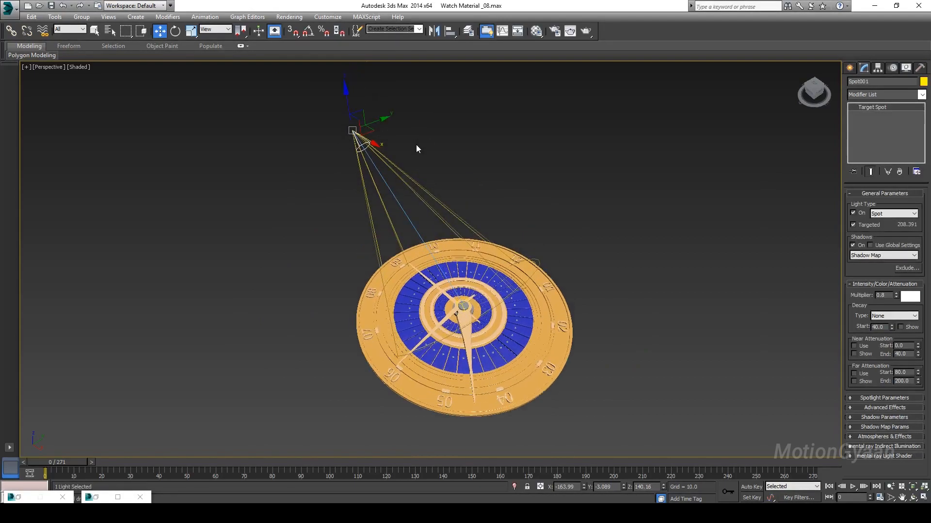
alt+middle_drag(471, 162, 449, 175)
scroll(457, 178, up, 4)
middle_drag(423, 216, 181, 140)
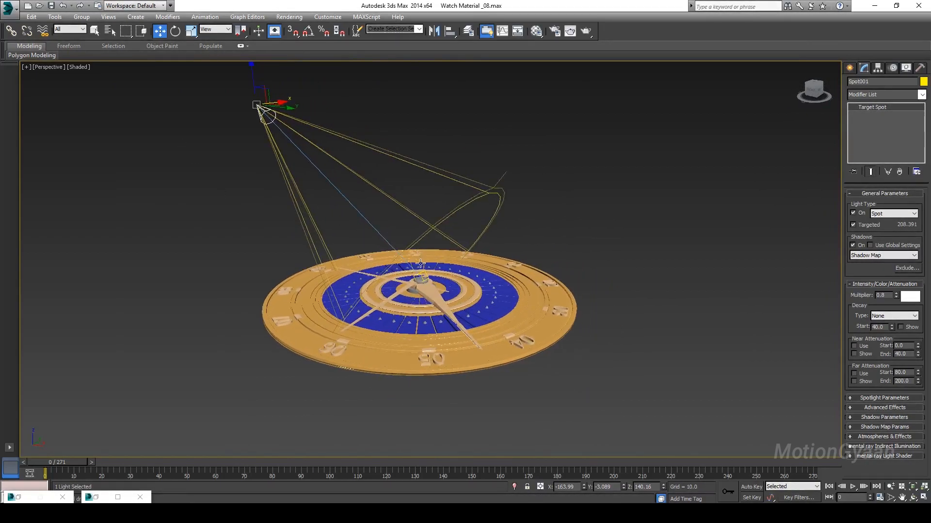
alt+middle_drag(433, 281, 376, 224)
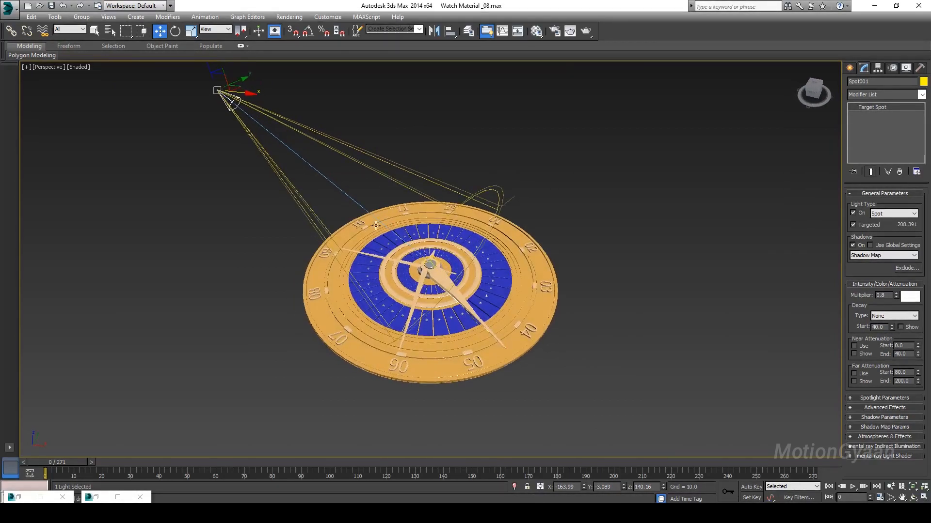
click(590, 225)
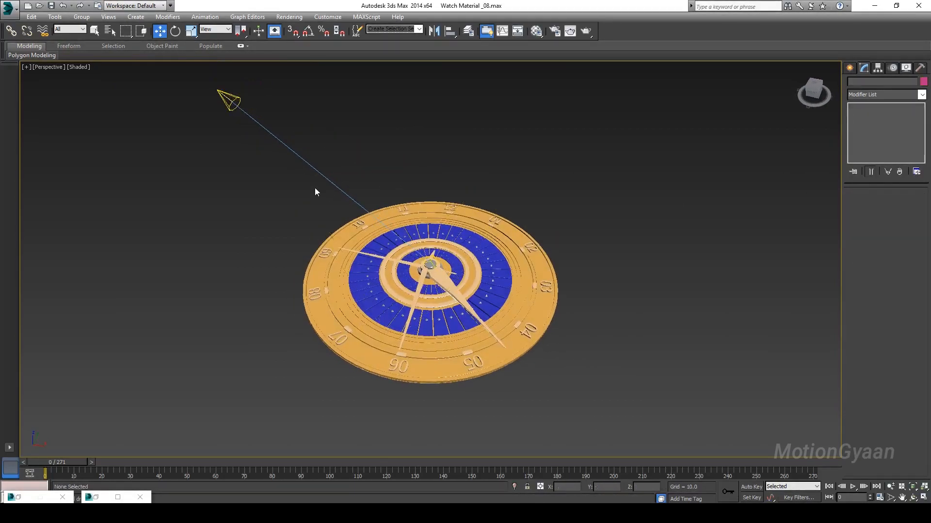
drag(318, 95, 318, 98)
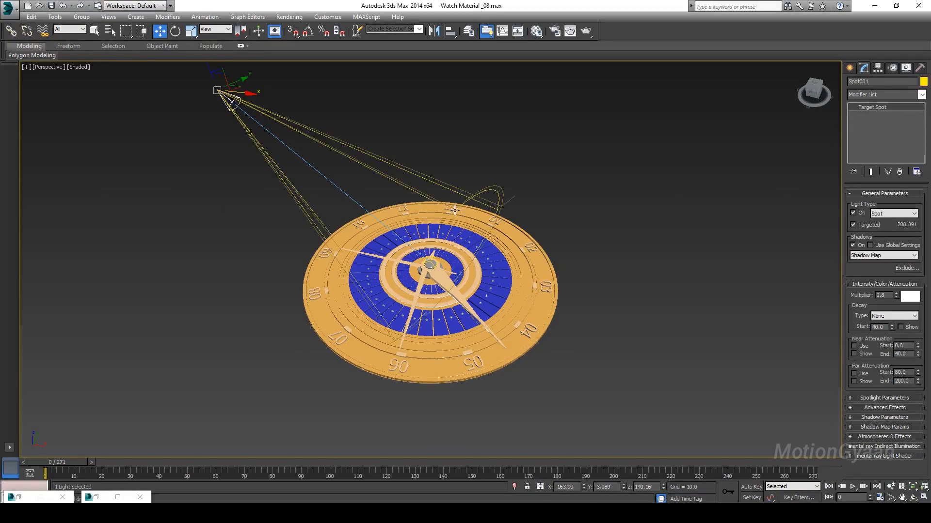
alt+middle_drag(291, 230, 269, 189)
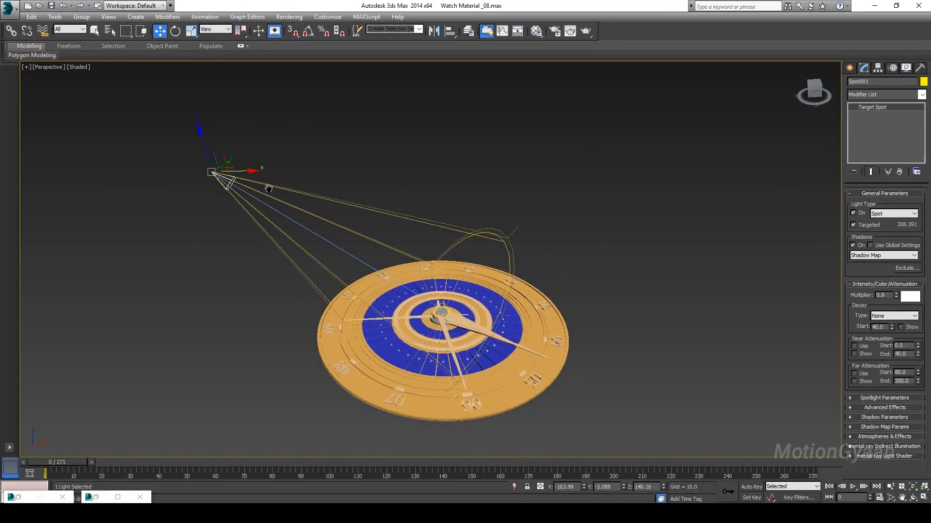
click(210, 63)
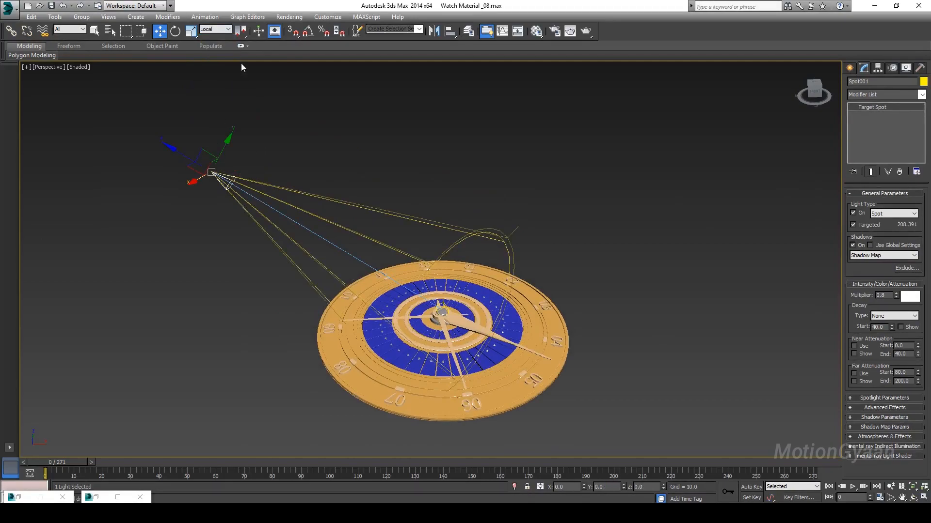
click(214, 31)
click(214, 38)
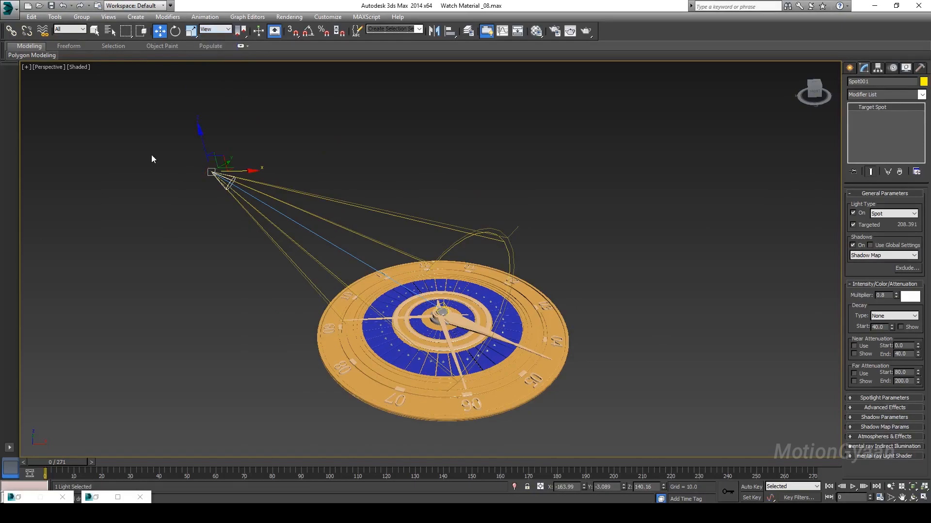
Step: Copy the spotlight along X in the maximised Front view to the opposite side of the dial, at about X 122
alt+middle_drag(248, 199, 255, 236)
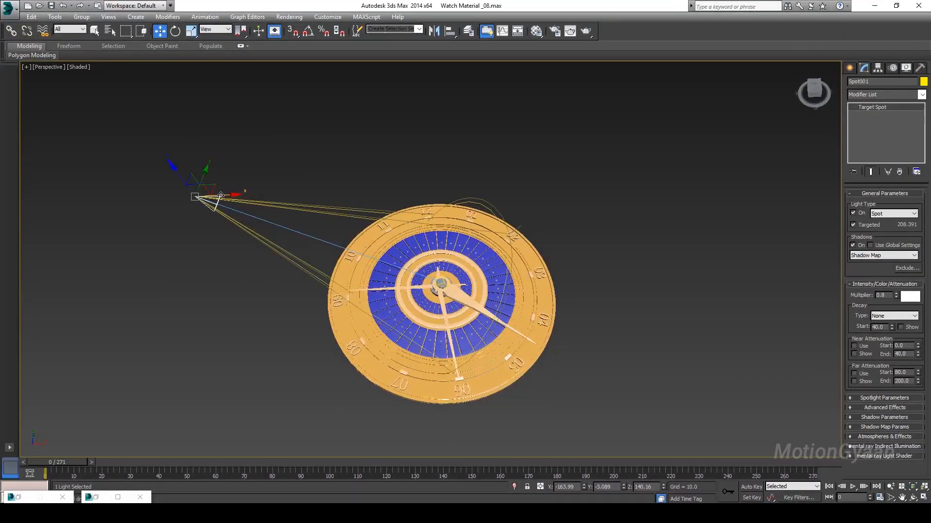
key(alt+w)
right_click(588, 144)
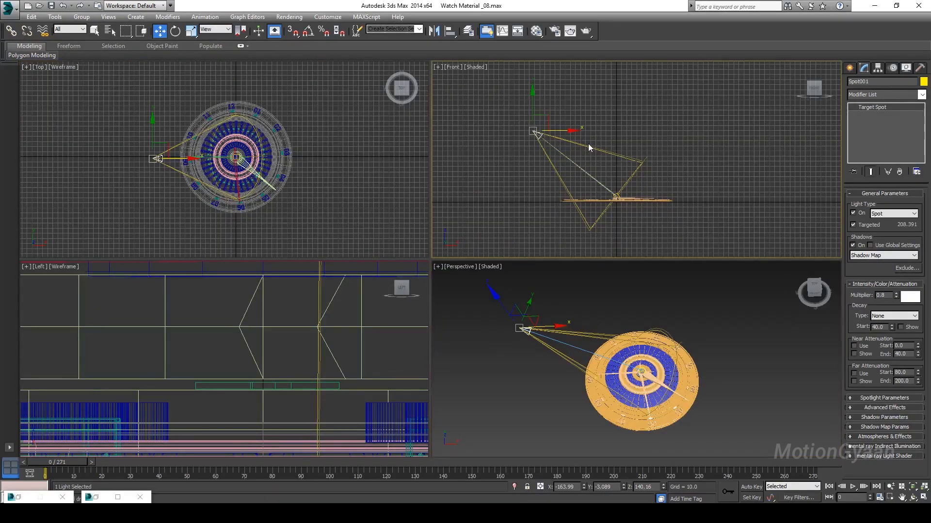
key(alt+w)
middle_drag(290, 257, 364, 258)
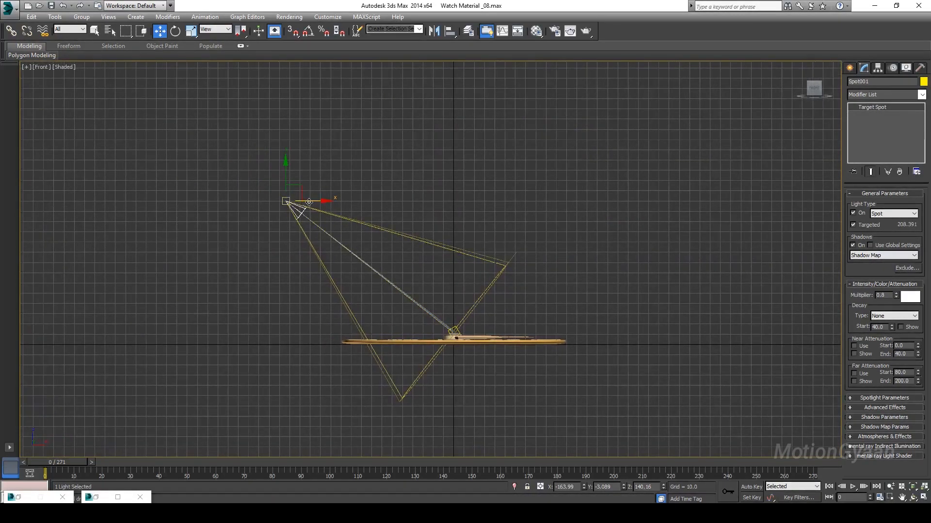
shift+drag(310, 201, 604, 221)
click(464, 297)
scroll(473, 349, up, 5)
scroll(433, 302, down, 5)
scroll(433, 303, down, 5)
scroll(444, 264, up, 5)
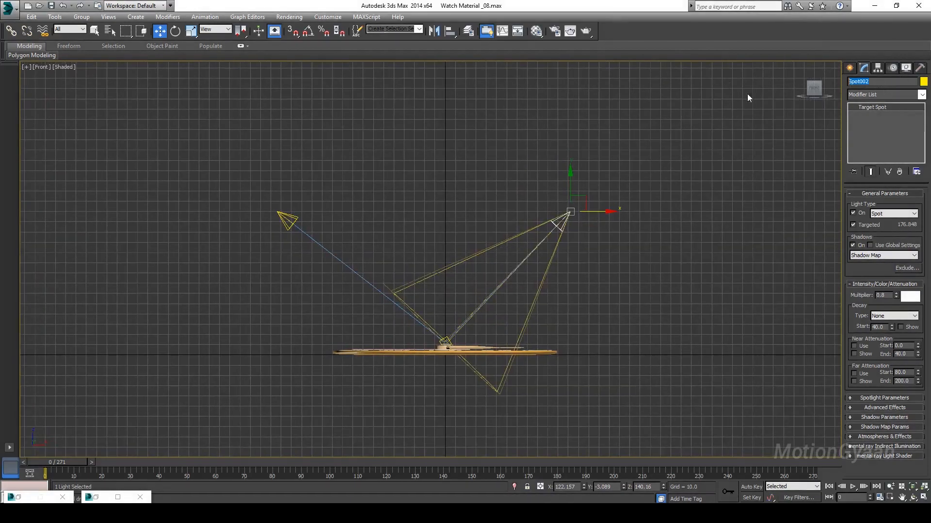
Step: Give the copied spotlight a teal-blue object colour and clear the selection
click(923, 83)
click(479, 251)
click(509, 309)
click(625, 275)
Step: Select the copied spotlight's target above the dial centre and shift it slightly along X towards its light
scroll(591, 280, up, 2)
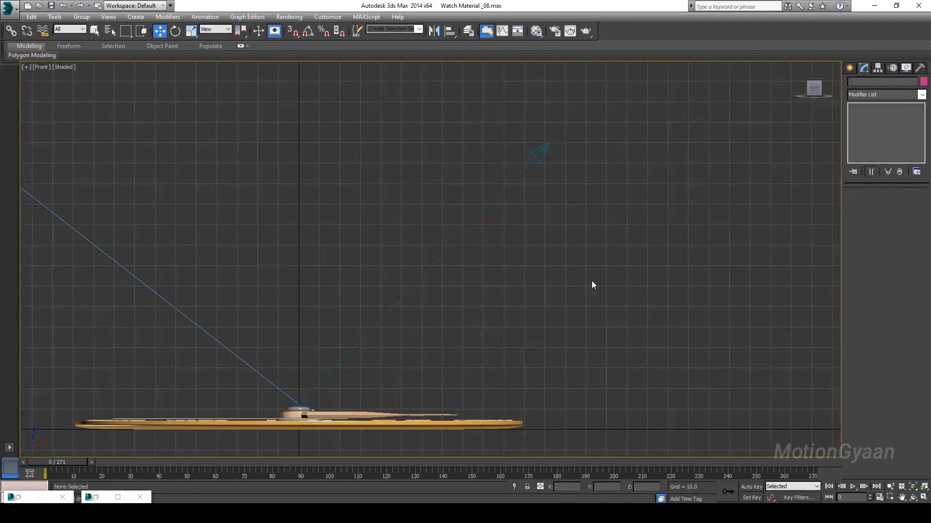
middle_drag(443, 308, 549, 257)
scroll(400, 363, up, 2)
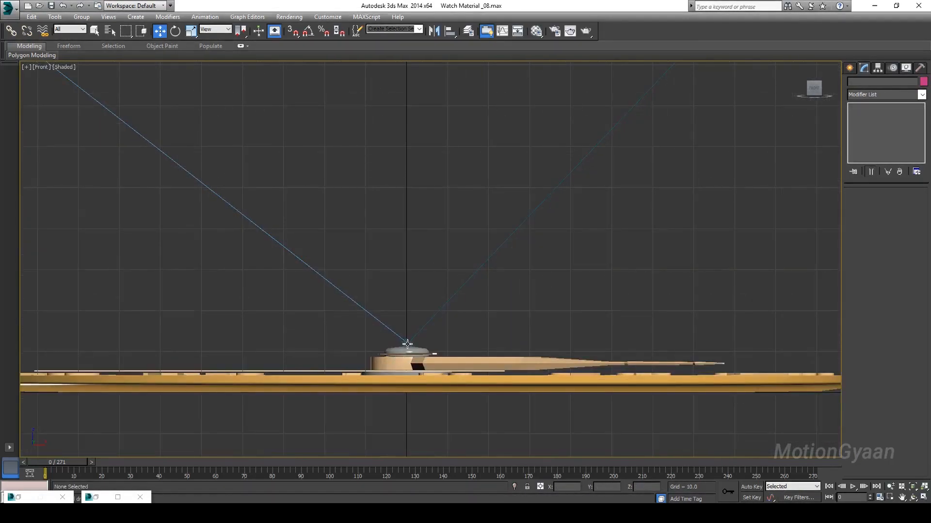
click(410, 342)
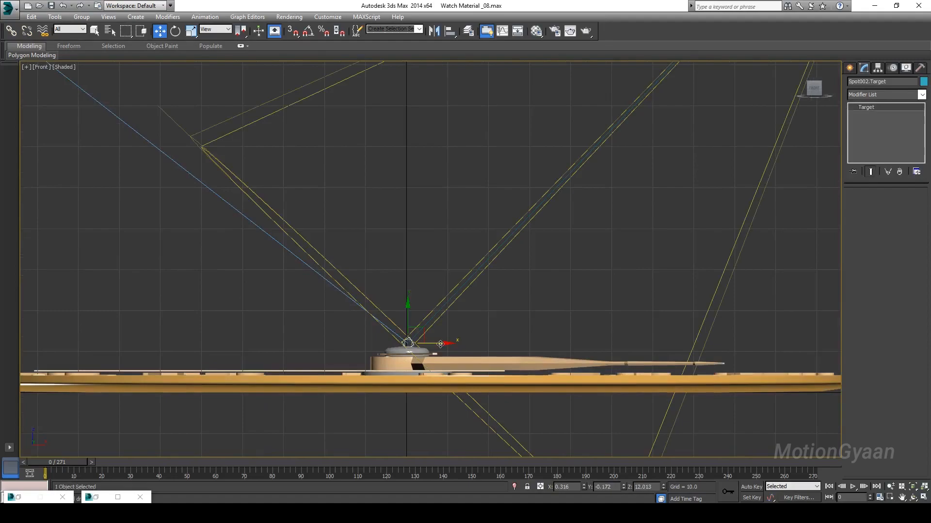
scroll(443, 344, down, 5)
mouse_move(450, 344)
mouse_down()
mouse_move(485, 345)
mouse_move(468, 348)
mouse_up()
Step: In the maximised Perspective view, move the second spotlight down and outwards from the dial to about X 219, Z -2
key(alt+w)
right_click(560, 401)
key(alt+w)
alt+middle_drag(486, 250, 511, 251)
middle_drag(516, 202, 498, 245)
drag(543, 150, 591, 243)
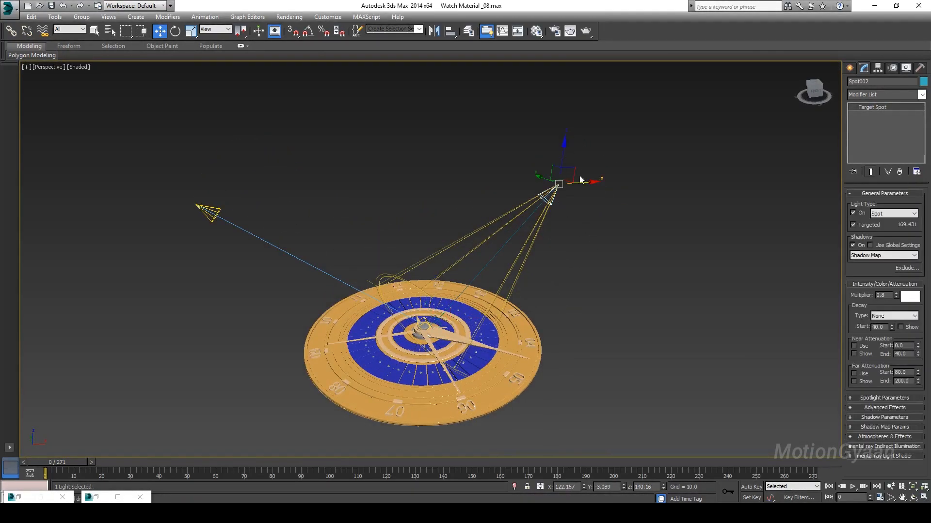
drag(564, 155, 579, 251)
alt+middle_drag(577, 306, 550, 299)
drag(565, 296, 664, 303)
drag(676, 269, 670, 319)
mouse_move(468, 322)
alt+middle_down()
mouse_move(567, 335)
mouse_move(470, 333)
alt+middle_up()
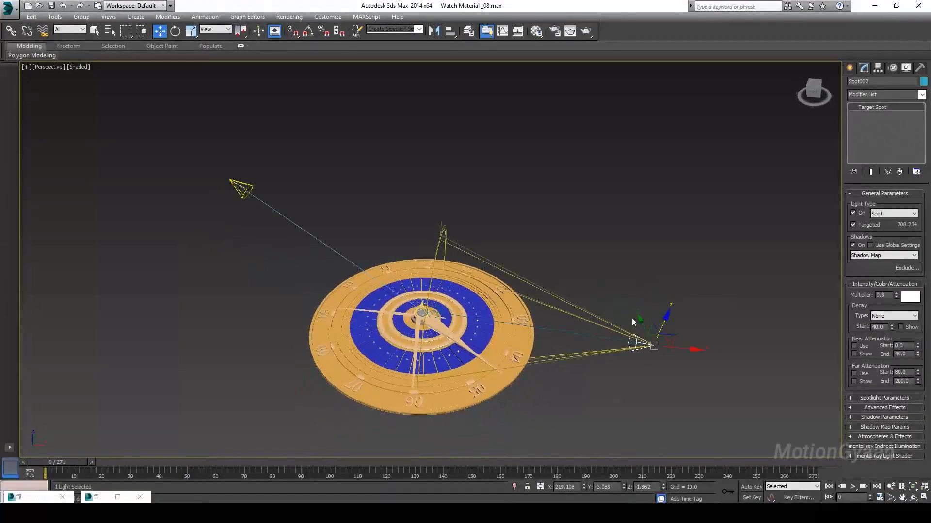
Step: Reposition the second spotlight along Y and Z to about Y -100, Z 13
drag(645, 322, 624, 299)
mouse_move(696, 357)
alt+middle_down()
mouse_move(665, 328)
mouse_move(686, 346)
alt+middle_up()
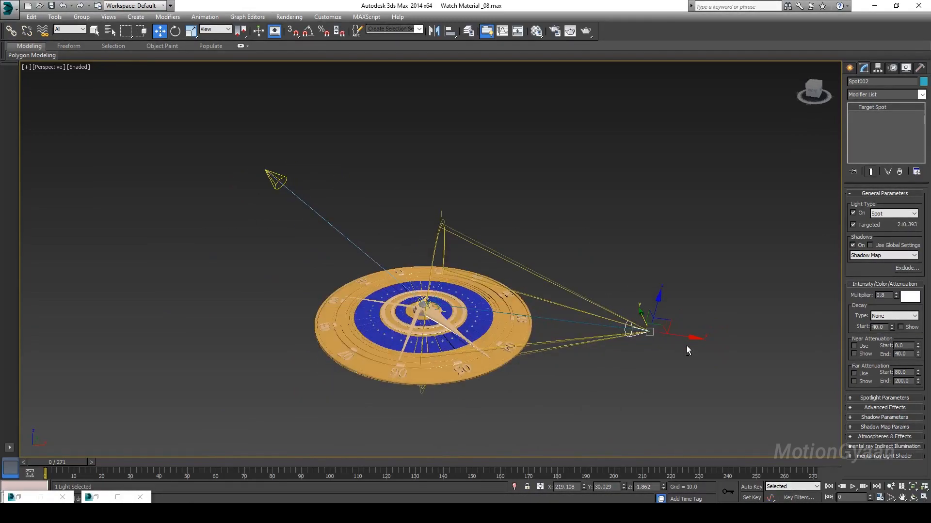
drag(657, 302, 678, 228)
mouse_move(661, 311)
alt+middle_down()
mouse_move(646, 294)
mouse_move(652, 320)
alt+middle_up()
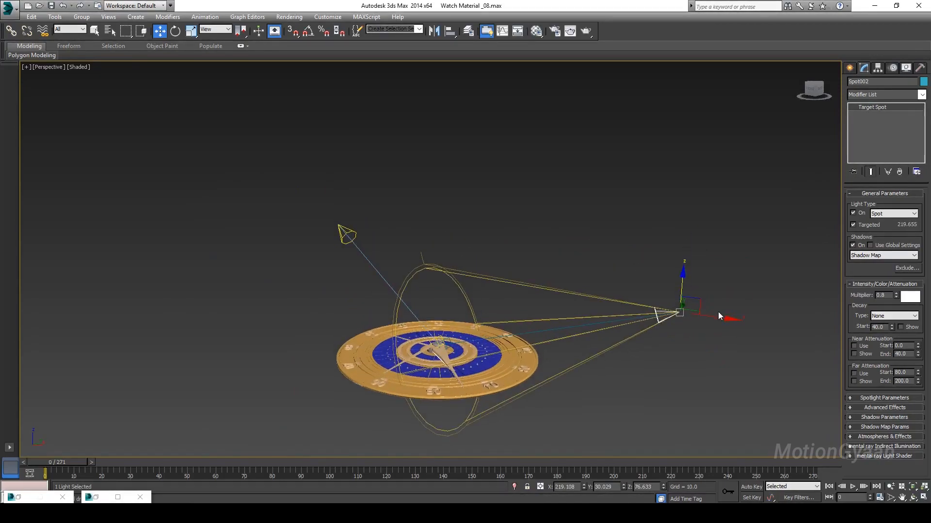
alt+middle_drag(670, 289, 644, 328)
drag(664, 272, 712, 353)
alt+middle_drag(711, 353, 650, 367)
drag(650, 367, 537, 386)
alt+middle_drag(556, 379, 665, 299)
drag(663, 318, 685, 363)
middle_drag(685, 365, 630, 359)
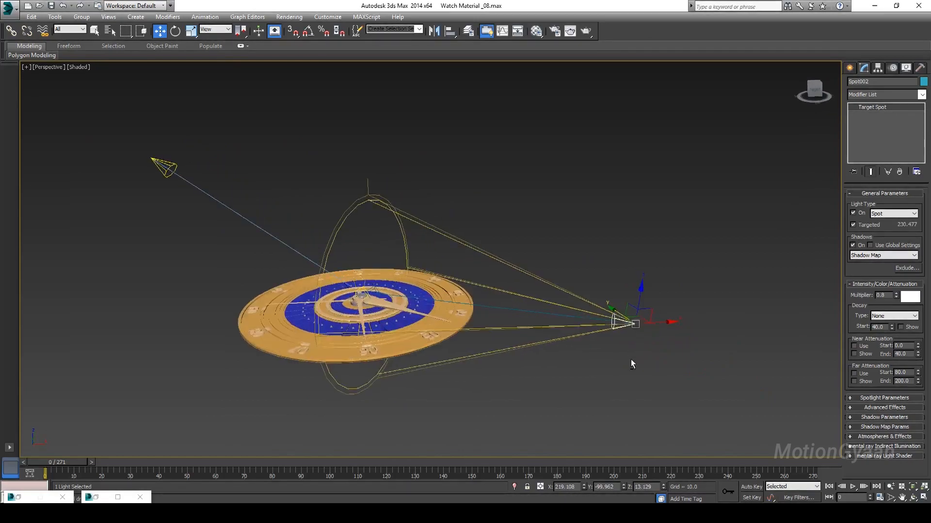
Step: Bring the second spotlight closer to the dial, to about X 109, Y -93
drag(656, 324, 520, 339)
alt+middle_drag(553, 336, 510, 343)
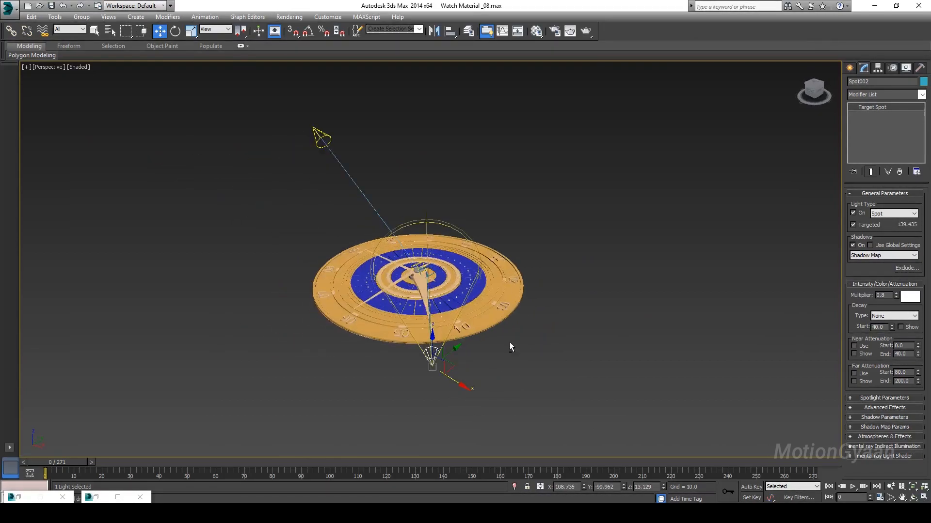
drag(459, 349, 467, 344)
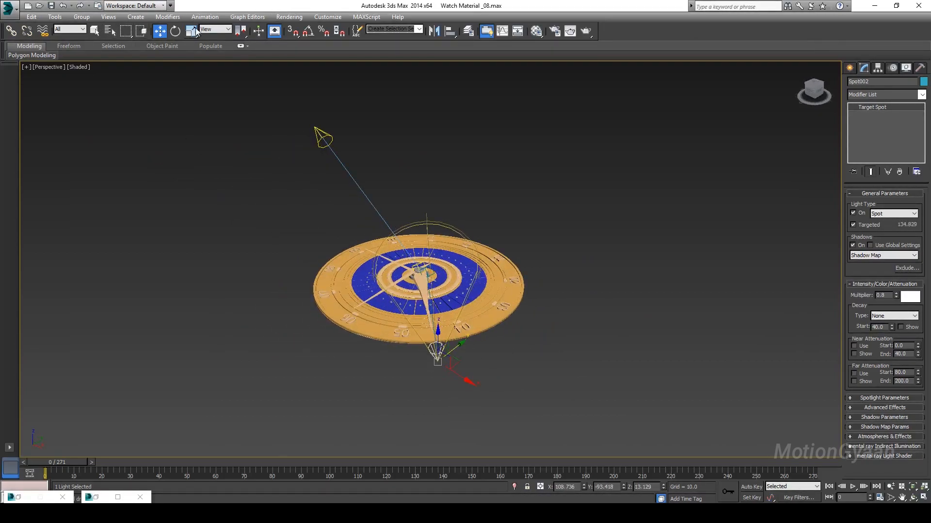
Step: Switch the reference coordinate system to Local and raise the second spotlight along its local Y axis
click(214, 29)
click(208, 63)
alt+middle_drag(454, 357, 497, 310)
drag(508, 295, 494, 265)
alt+middle_drag(504, 296, 498, 231)
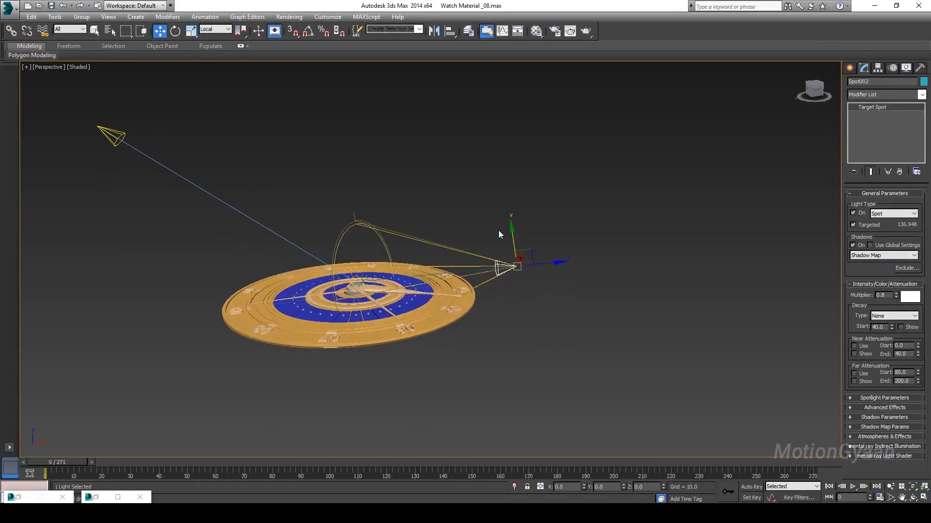
alt+middle_drag(531, 289, 561, 268)
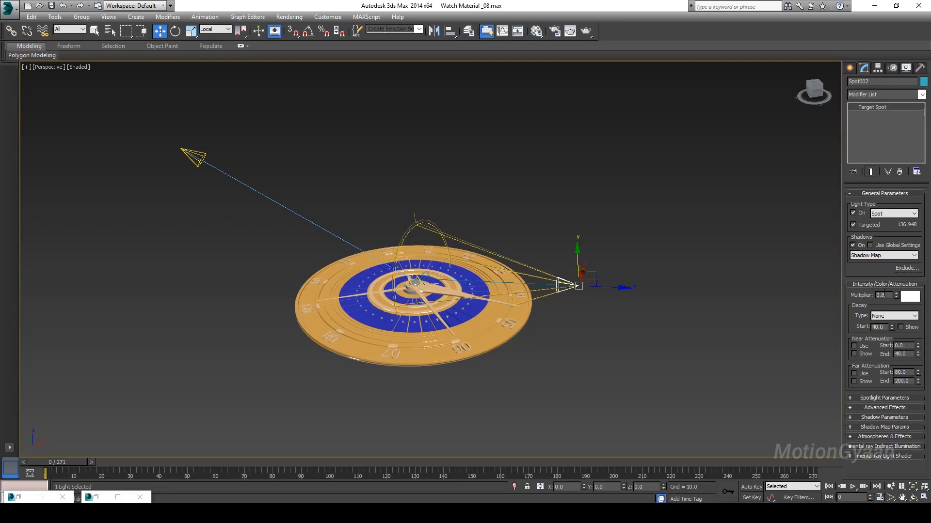
Step: Set the second spotlight's intensity multiplier to 1.0
click(879, 284)
click(879, 284)
text(1)
click(633, 325)
drag(589, 336, 588, 334)
Step: Try widening the second spotlight's light cone to a hotspot of 44.4 and a falloff of 50.4
alt+middle_drag(583, 271, 644, 303)
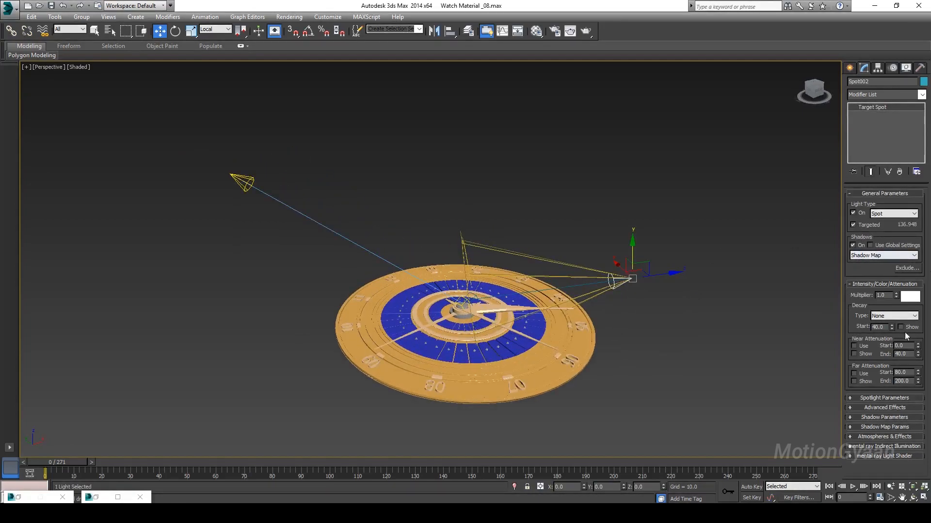
click(890, 399)
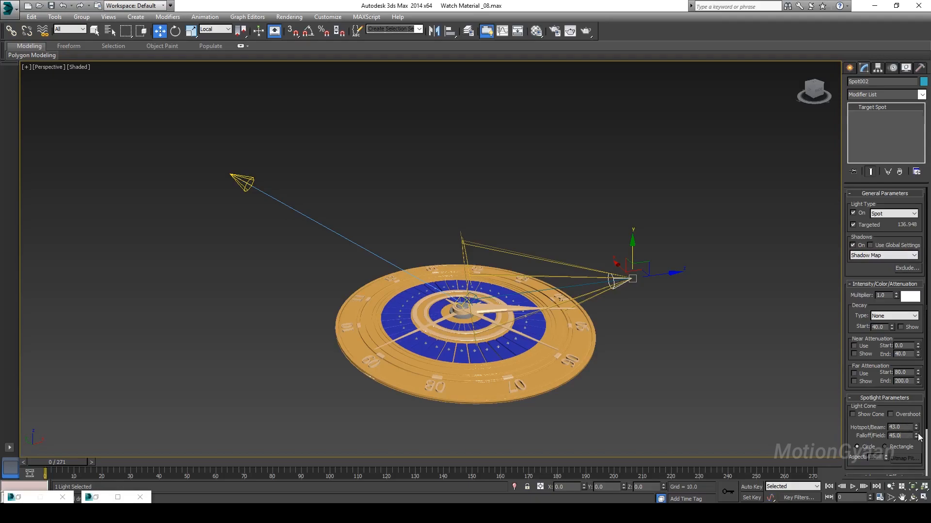
alt+middle_drag(586, 281, 456, 270)
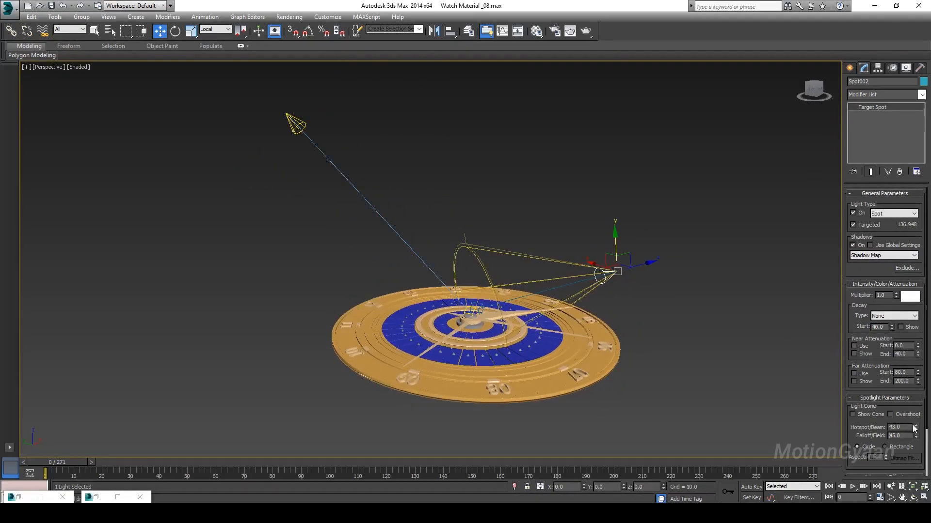
mouse_move(445, 322)
alt+middle_down()
mouse_move(446, 297)
mouse_move(455, 309)
alt+middle_up()
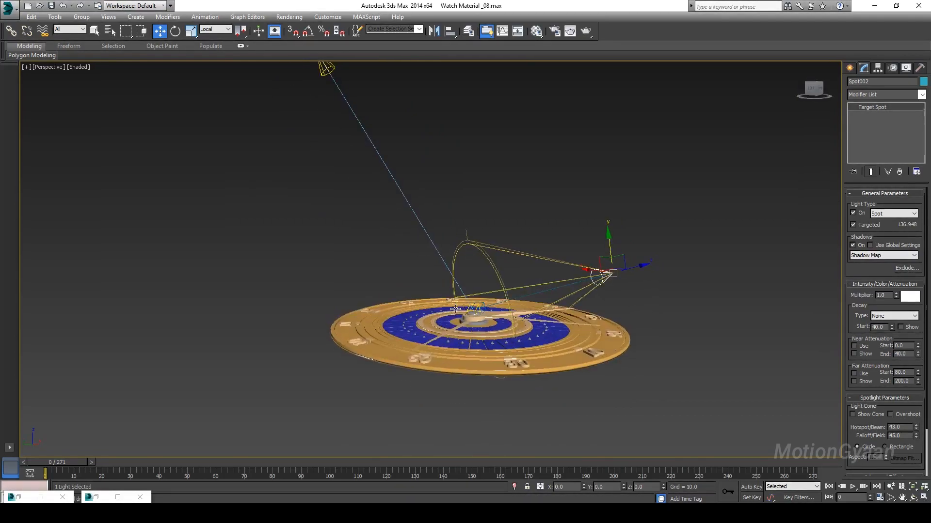
scroll(457, 309, up, 6)
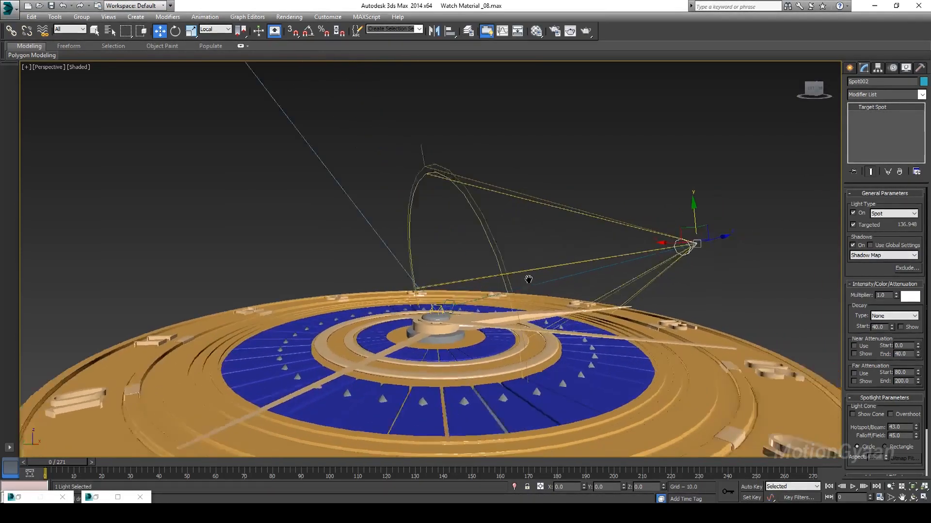
alt+middle_drag(528, 280, 530, 276)
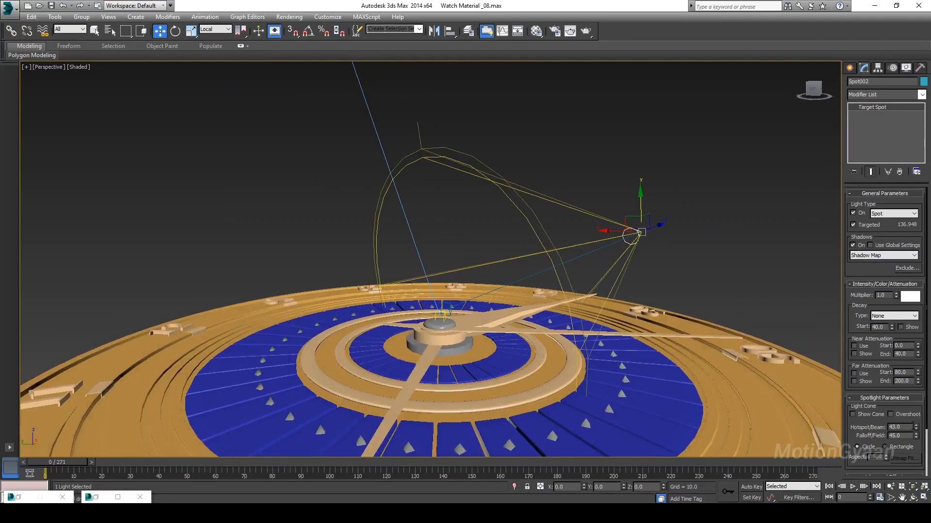
drag(916, 429, 918, 467)
click(918, 436)
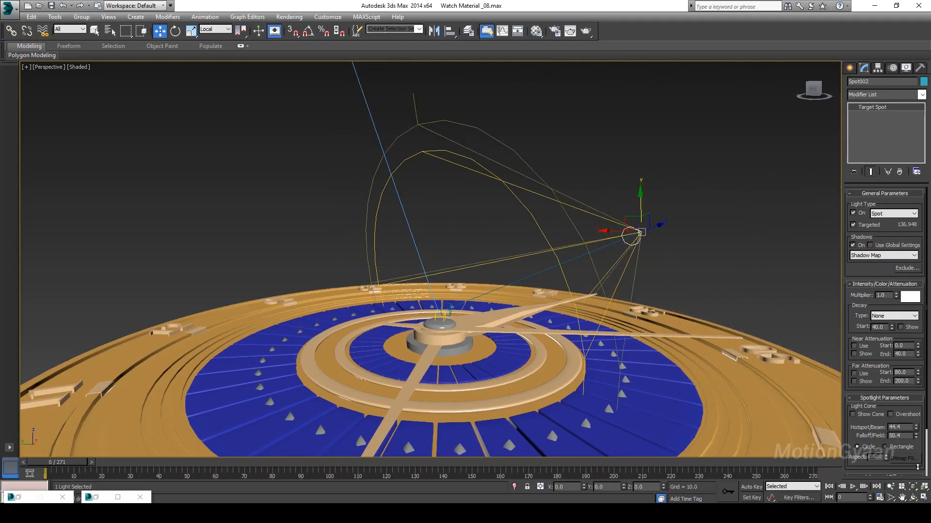
Step: Restore the second spotlight's light cone to a hotspot of 43 and a falloff of 45
alt+middle_drag(640, 410, 610, 403)
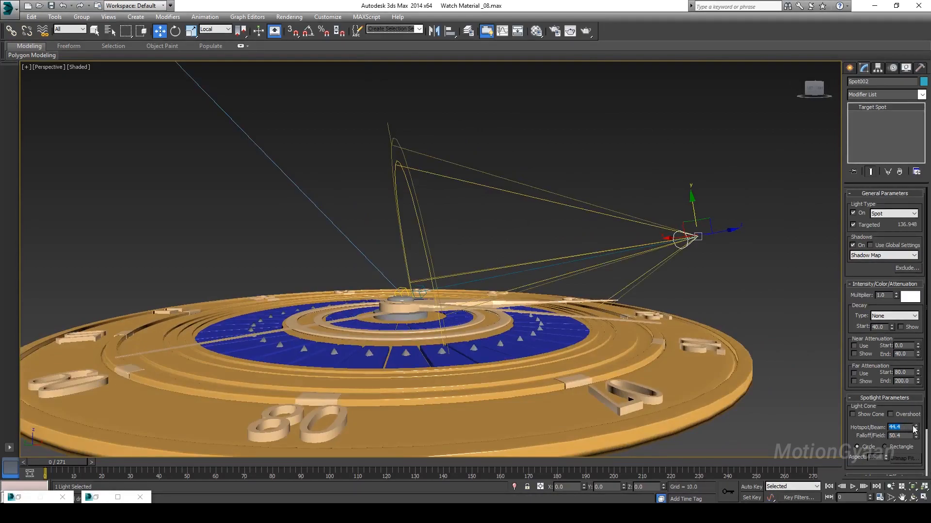
key(Tab)
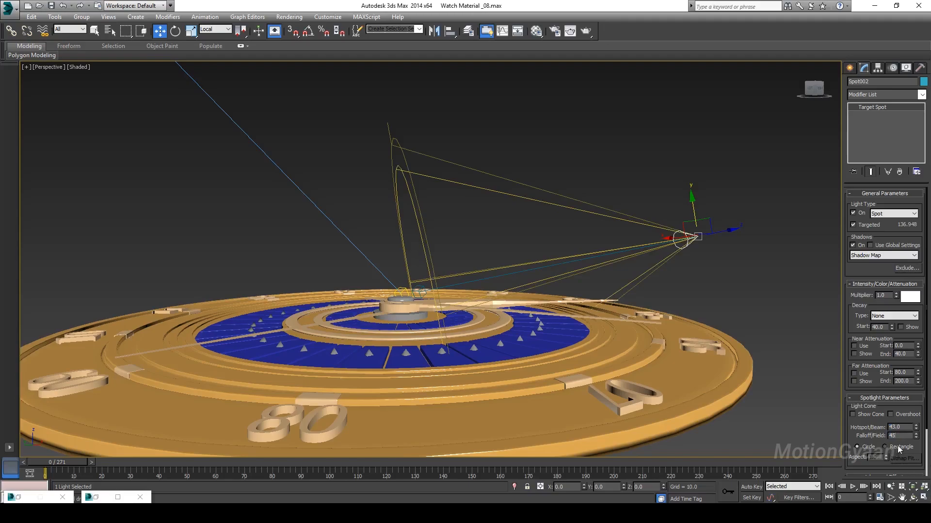
click(881, 398)
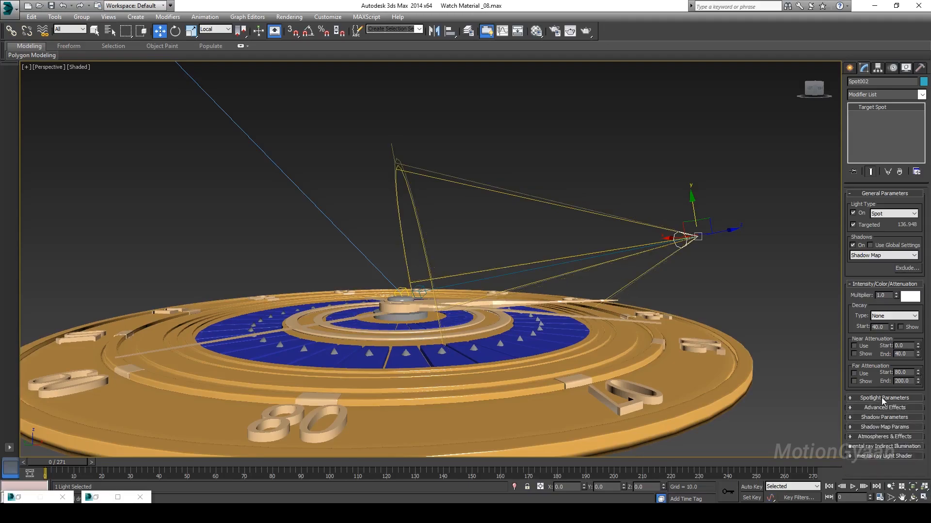
click(893, 286)
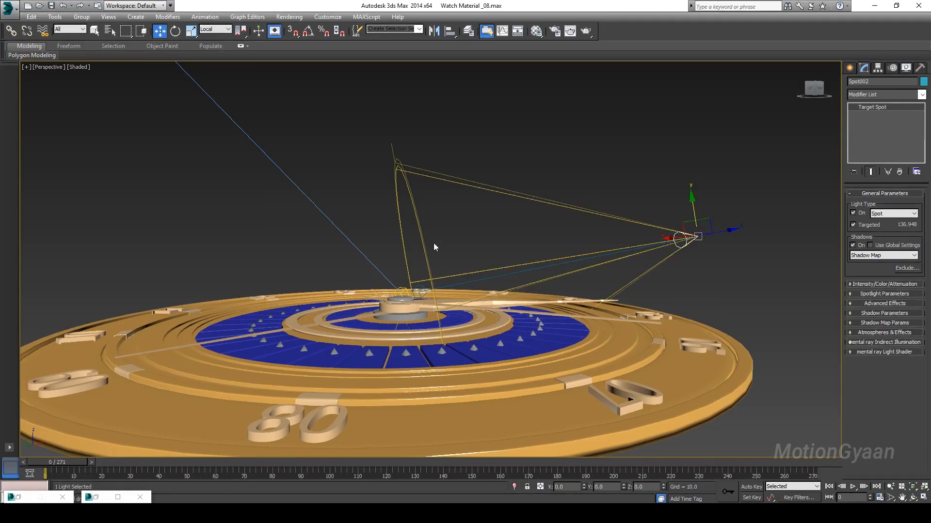
Step: Select the first spotlight above the dial and set its intensity multiplier to 1
scroll(434, 243, down, 5)
middle_drag(409, 235, 478, 310)
drag(271, 152, 405, 186)
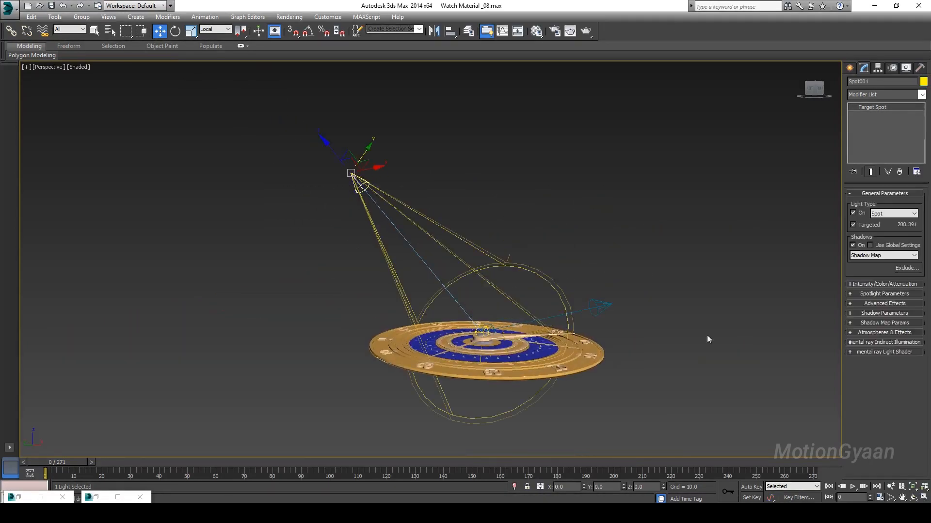
click(883, 285)
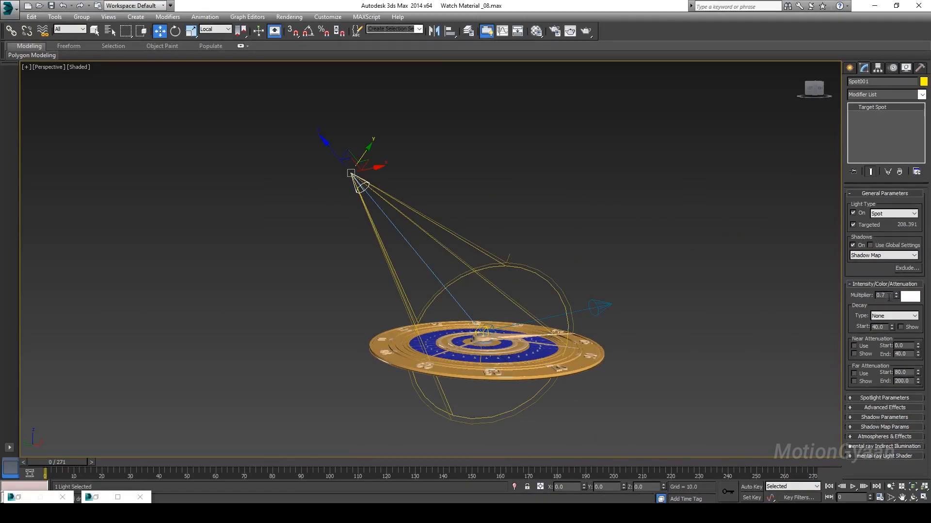
double_click(891, 294)
text(1)
key(Return)
click(911, 297)
click(381, 144)
click(901, 285)
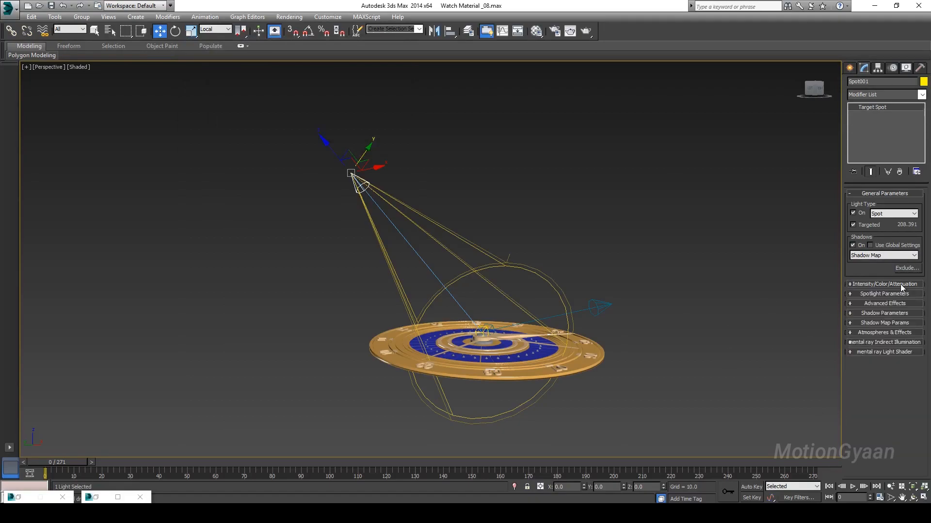
Step: Widen the first spotlight's light cone to a hotspot of 45.0 and a falloff of 47.2, then deselect the light
alt+middle_drag(468, 306, 482, 362)
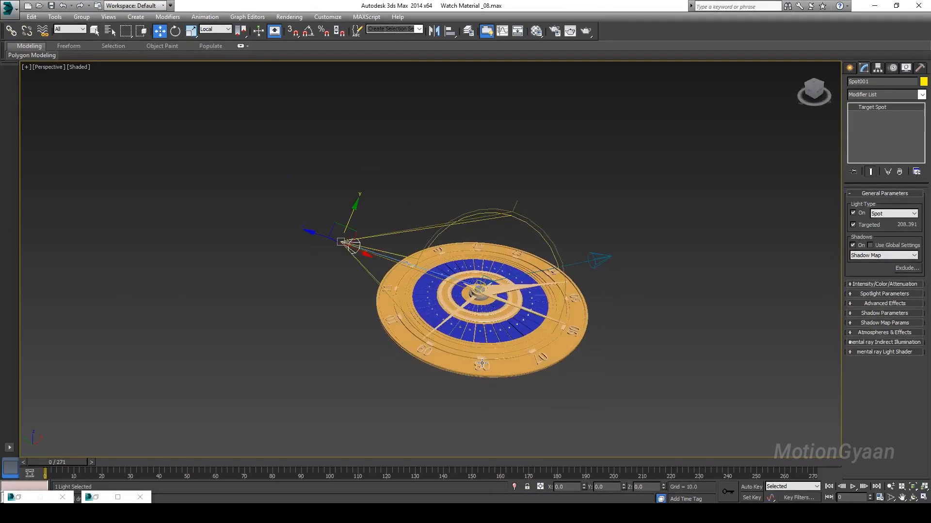
scroll(484, 360, up, 6)
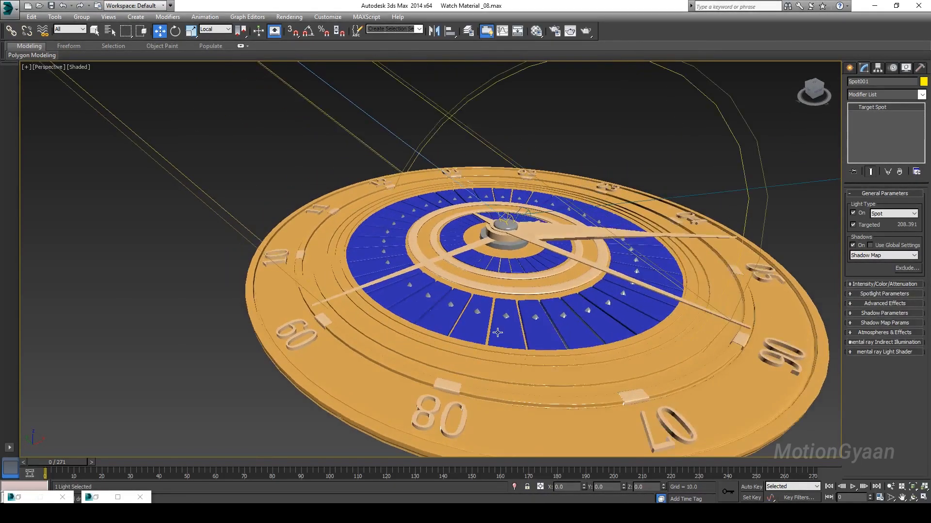
scroll(505, 305, down, 6)
middle_drag(478, 224, 469, 248)
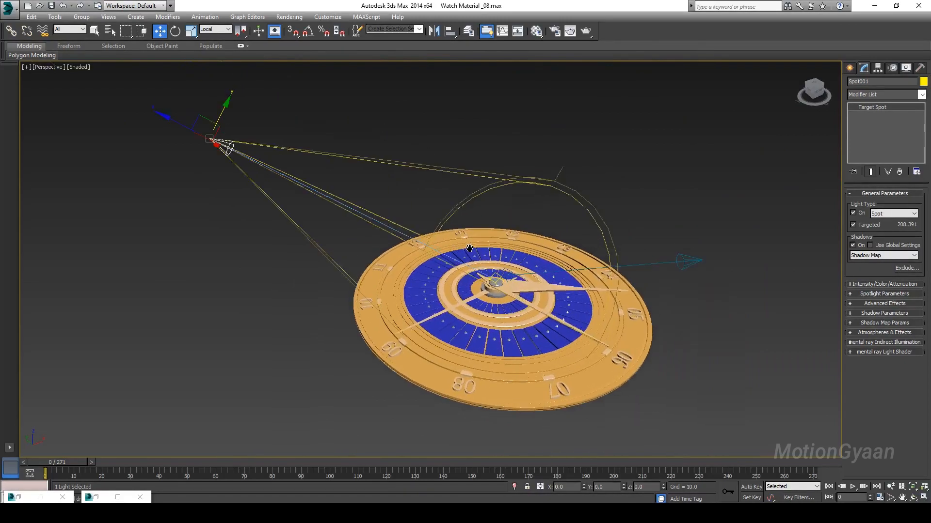
alt+middle_drag(529, 278, 534, 253)
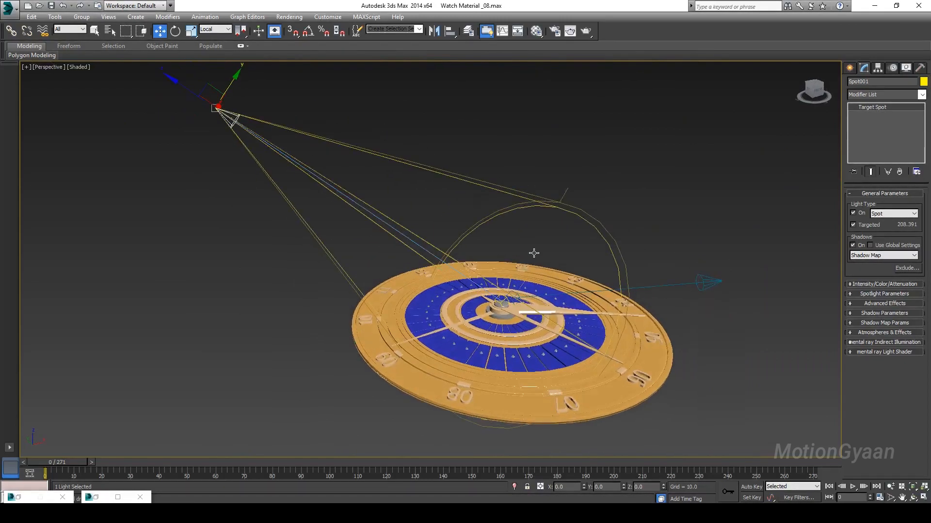
click(888, 315)
click(890, 303)
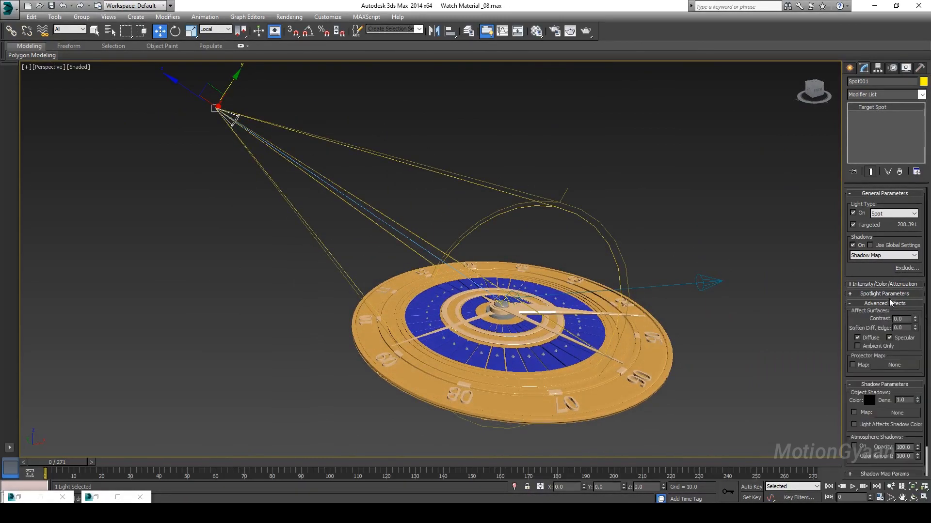
click(890, 295)
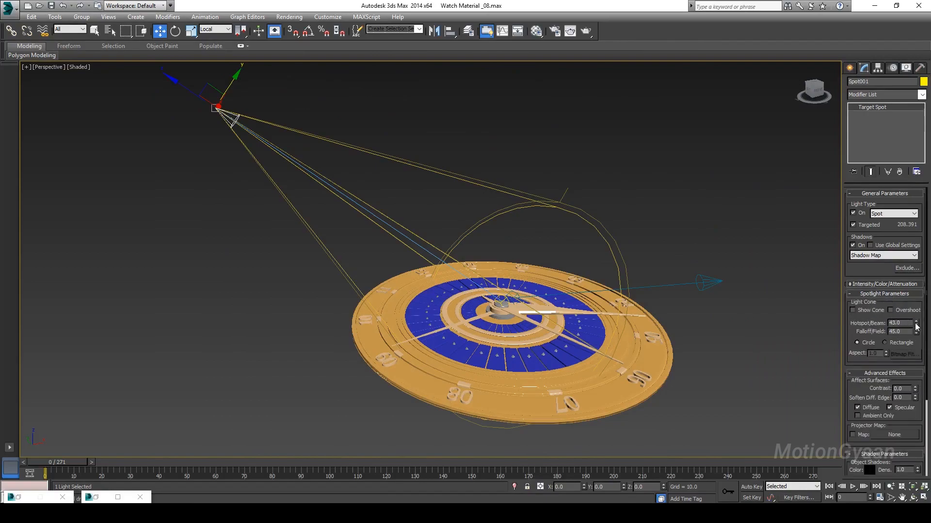
drag(917, 325, 918, 311)
drag(919, 310, 916, 312)
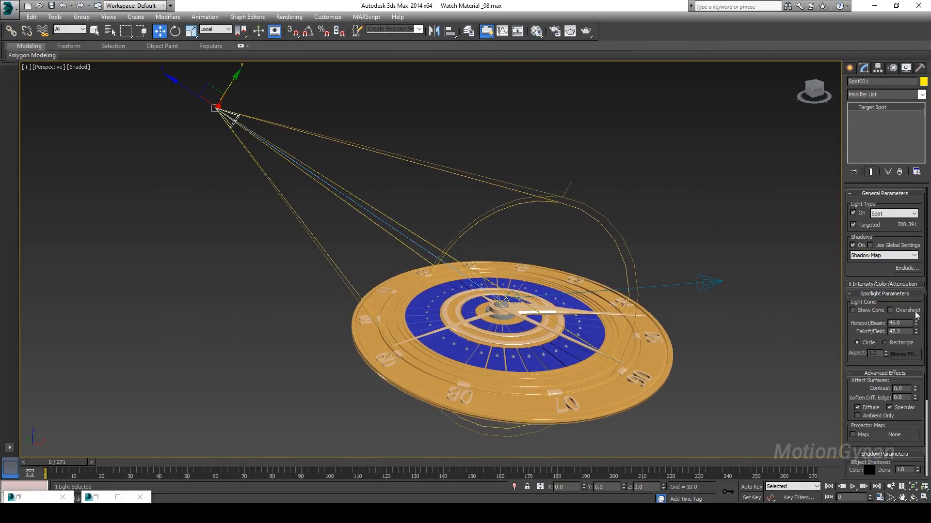
click(799, 329)
Step: Examine the lighting on the watch dial from low and high angles around the model
scroll(512, 333, down, 6)
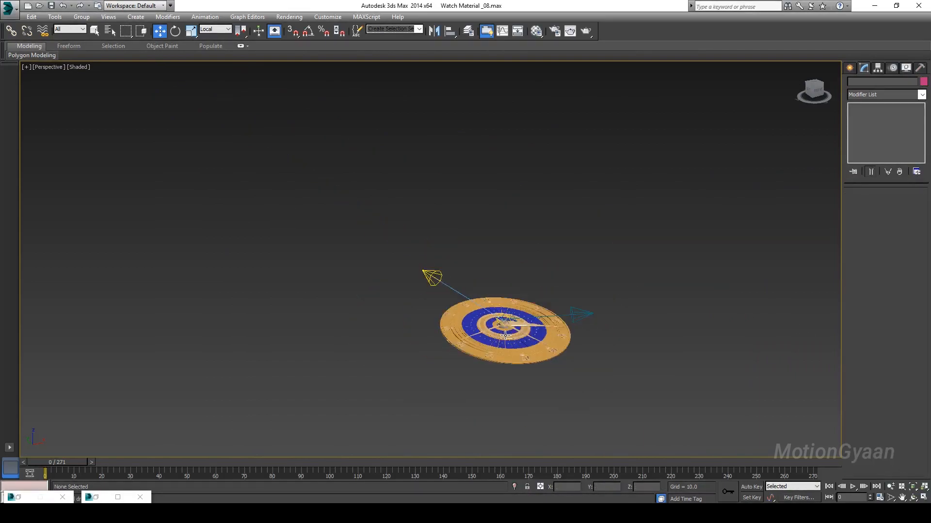
scroll(512, 332, up, 6)
middle_drag(512, 333, 490, 282)
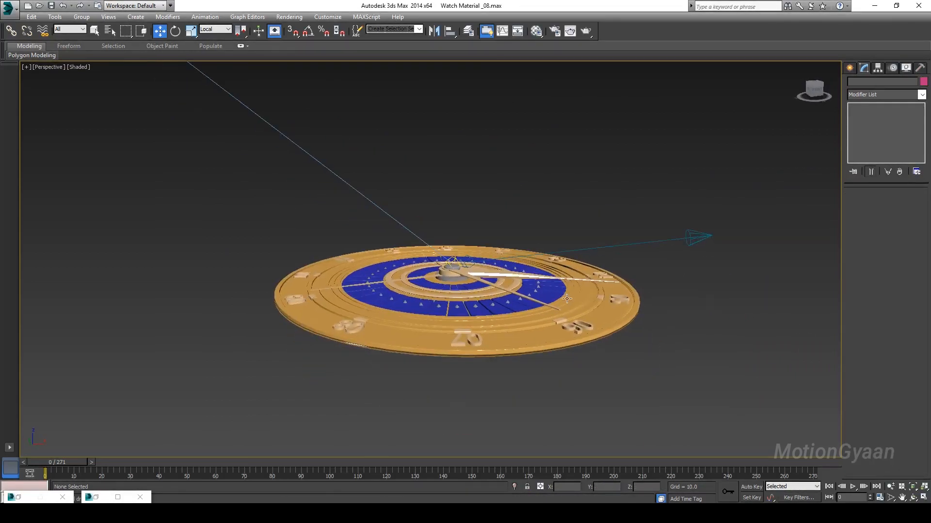
alt+middle_drag(565, 299, 629, 322)
middle_drag(556, 334, 525, 314)
alt+middle_drag(473, 291, 484, 290)
drag(630, 216, 680, 276)
alt+middle_drag(664, 260, 676, 282)
click(676, 283)
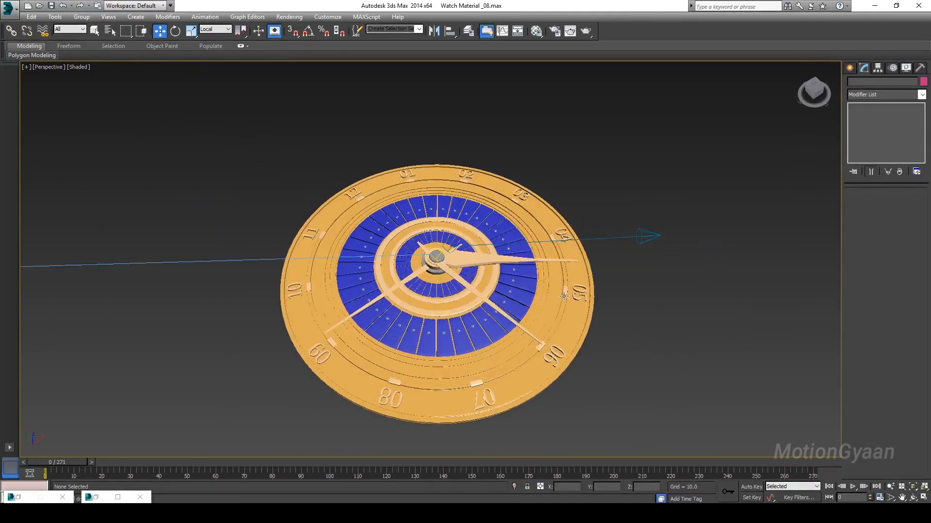
scroll(534, 295, up, 4)
middle_drag(470, 318, 458, 256)
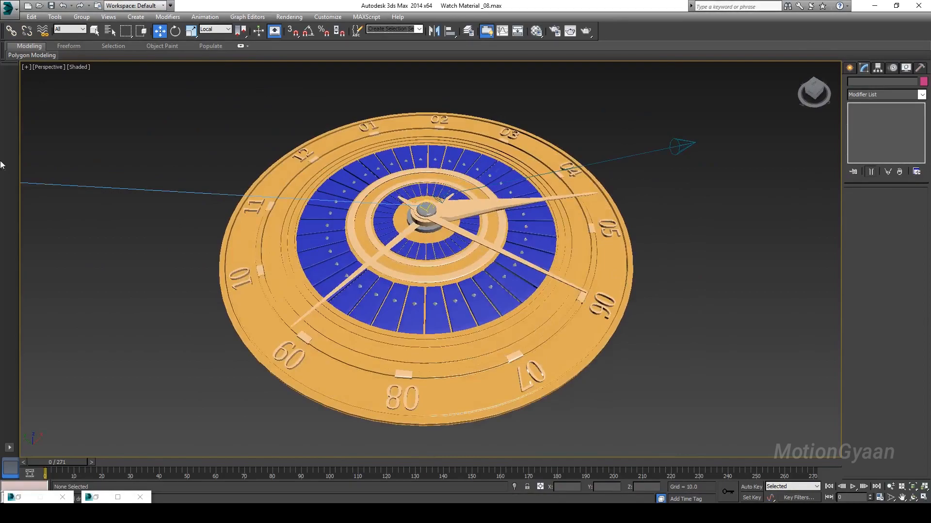
Step: Open the Render Setup and expand its Assign Renderer settings
click(554, 31)
drag(492, 117, 470, 77)
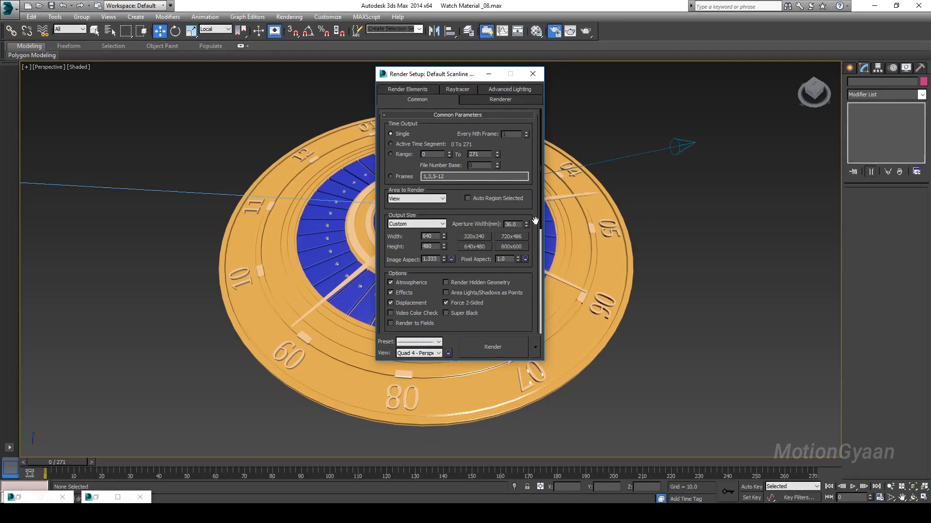
drag(540, 223, 554, 402)
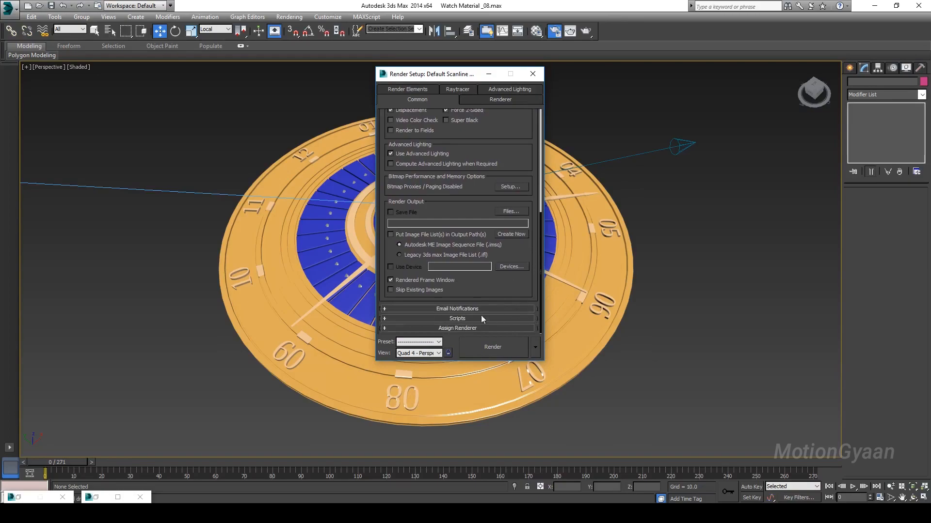
right_click(497, 285)
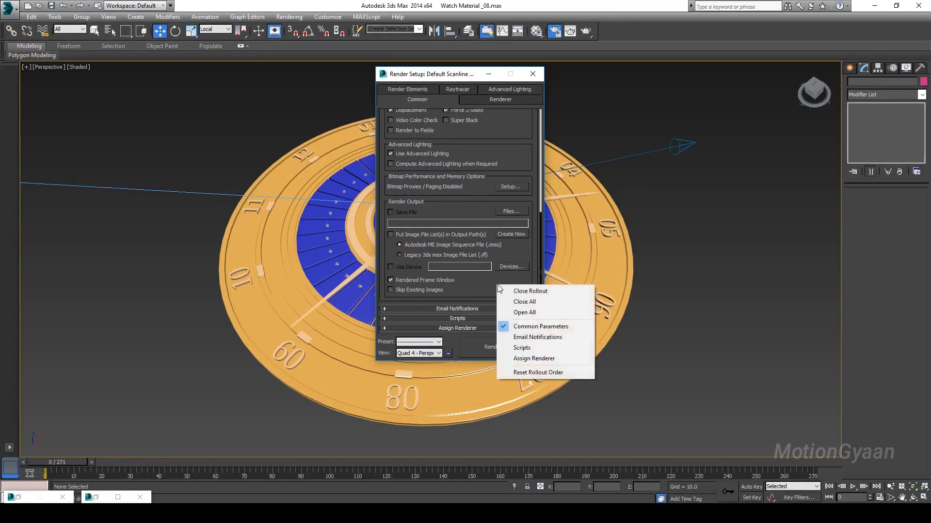
click(572, 359)
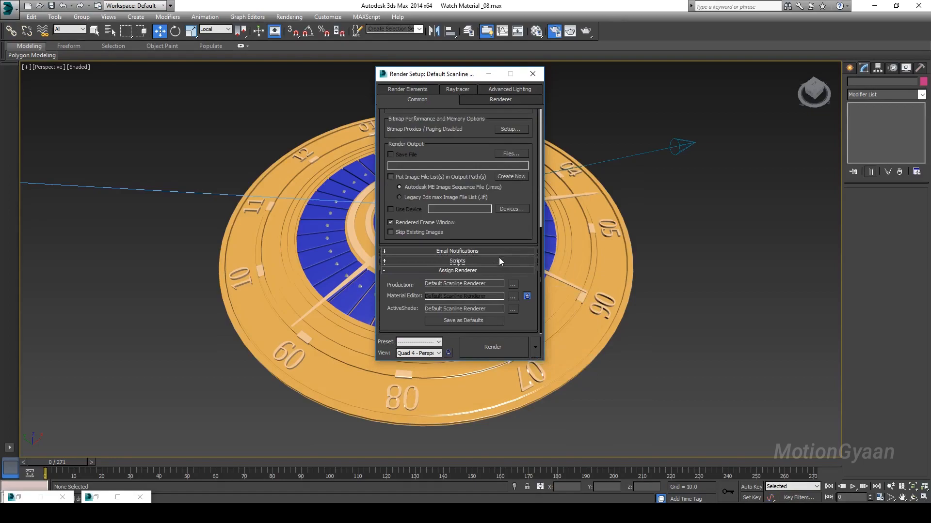
Step: Look through the renderers offered for production, including NVIDIA mental ray, and cancel without assigning one
click(513, 284)
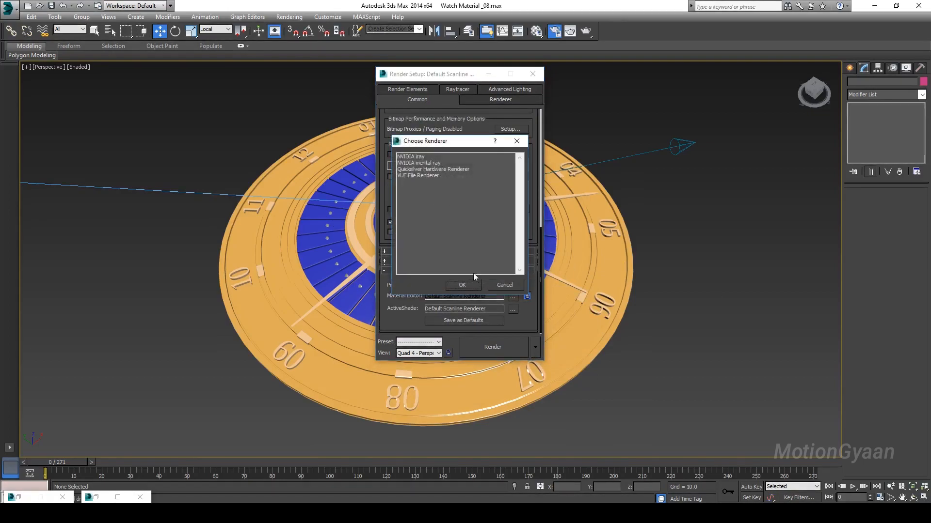
click(501, 283)
click(513, 283)
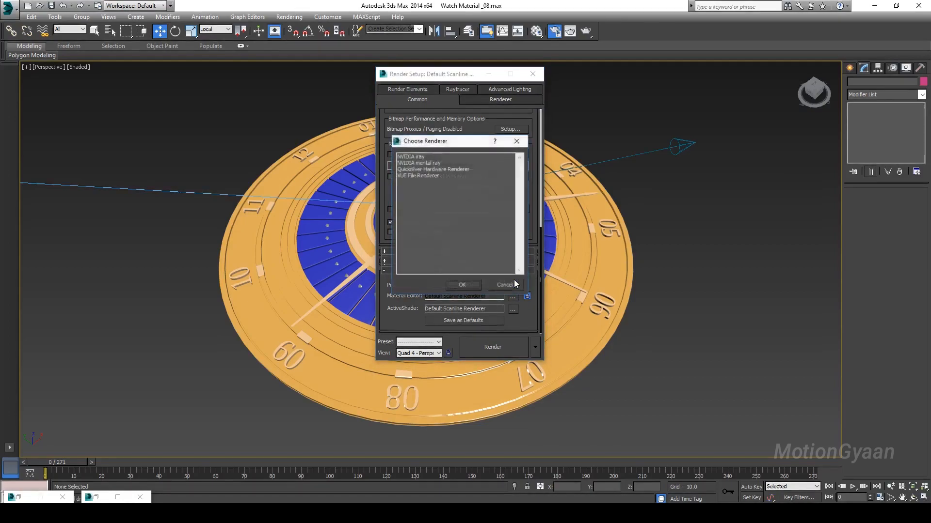
click(480, 286)
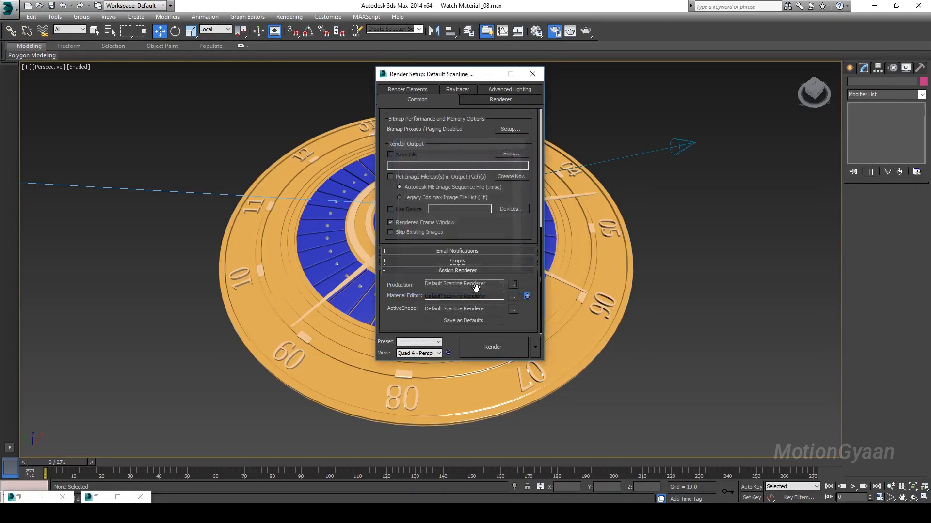
click(512, 285)
click(506, 283)
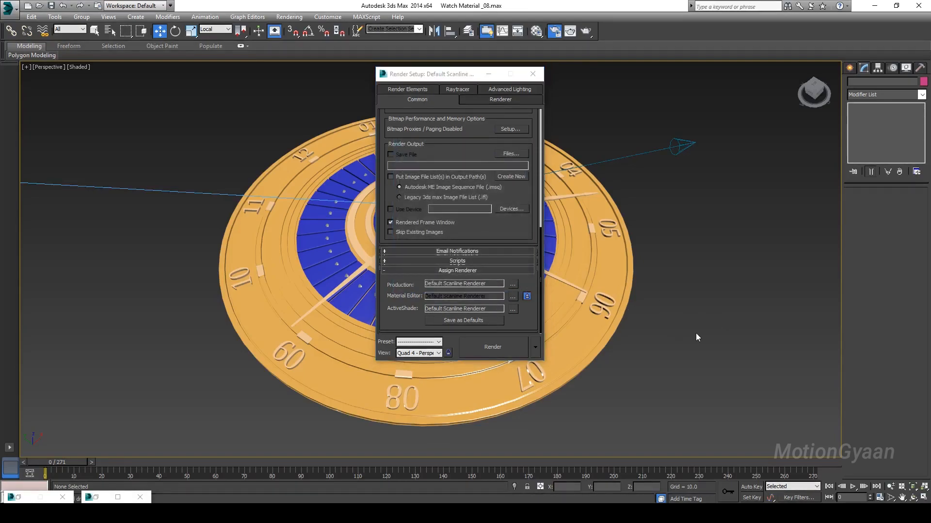
click(512, 284)
click(434, 164)
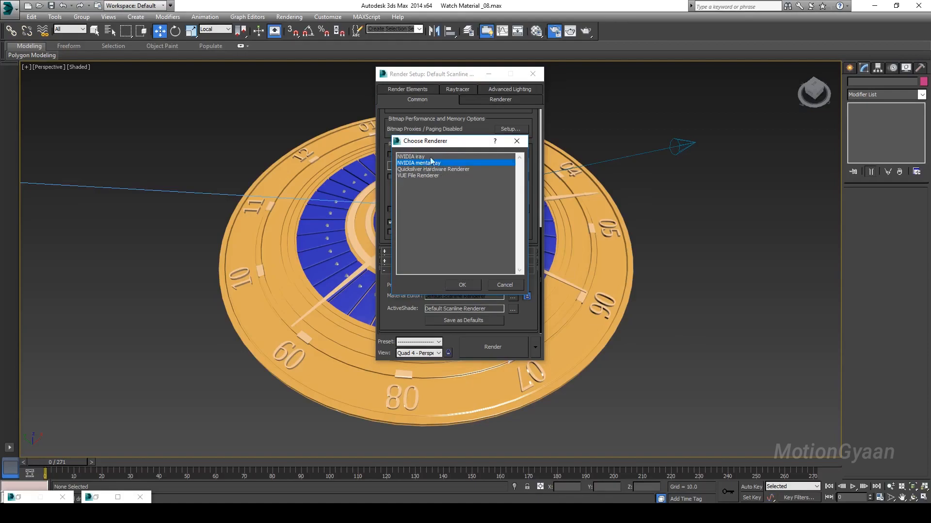
click(507, 284)
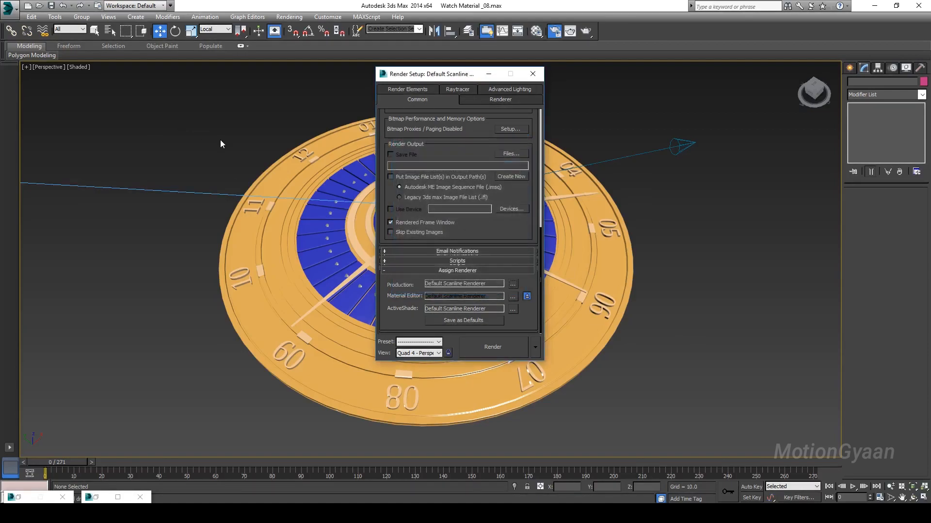
Step: Minimize the Render Setup, render a test frame of the tilted watch dial in the perspective view, and close the rendered image
alt+middle_drag(580, 293, 651, 285)
scroll(633, 257, up, 4)
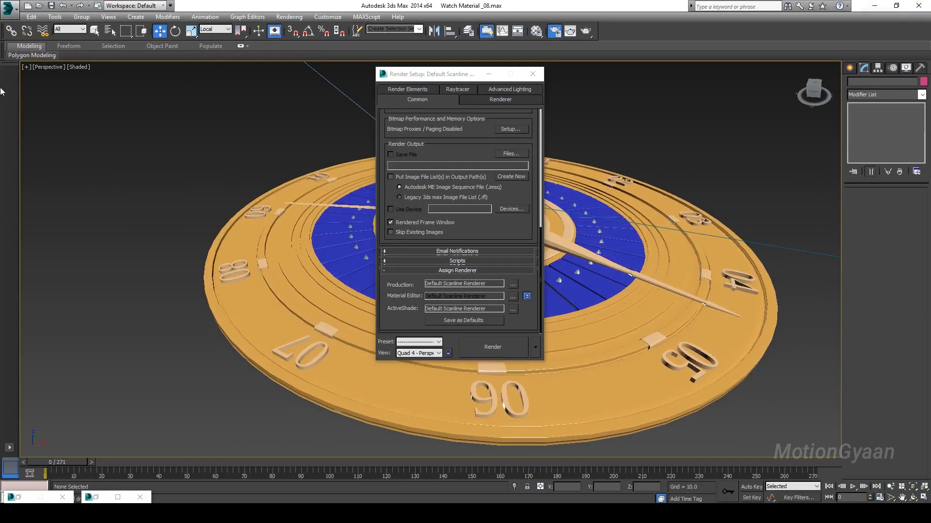
scroll(564, 247, up, 2)
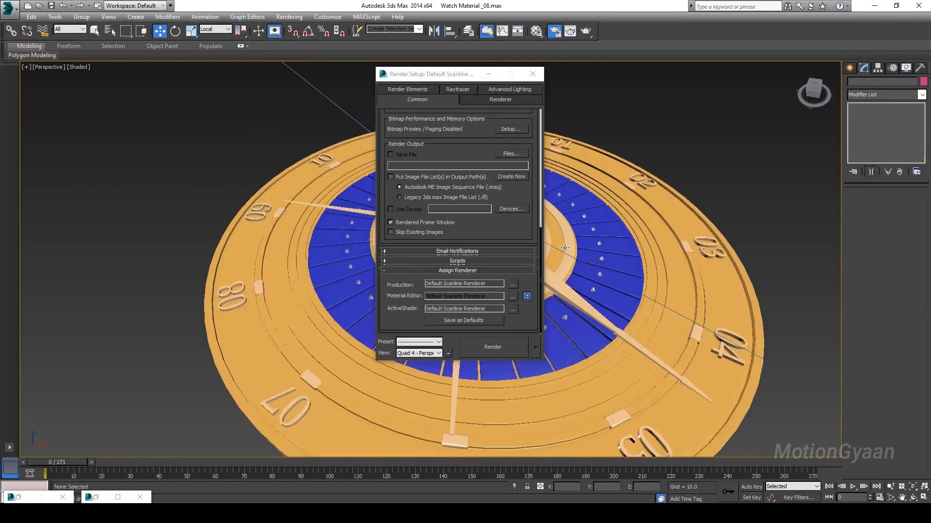
click(489, 74)
middle_drag(606, 241, 550, 221)
alt+middle_drag(411, 235, 476, 225)
middle_drag(523, 176, 511, 191)
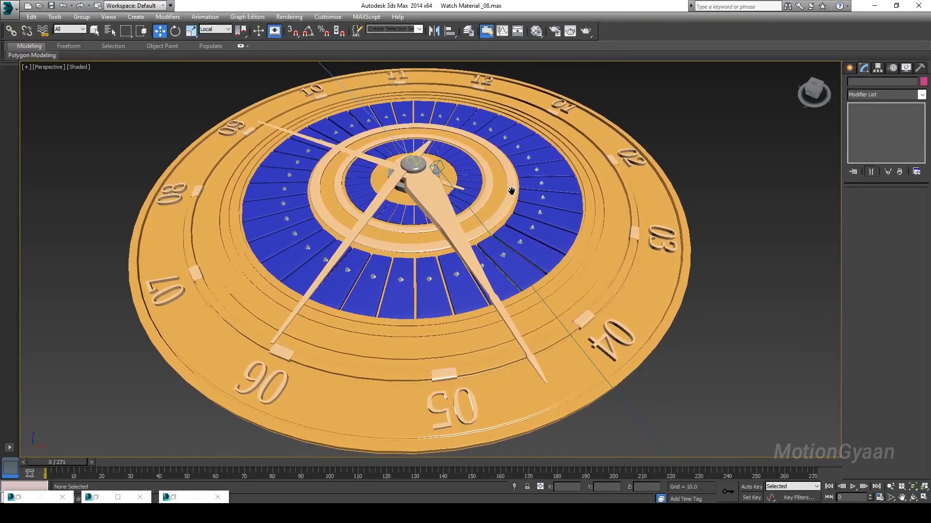
click(585, 30)
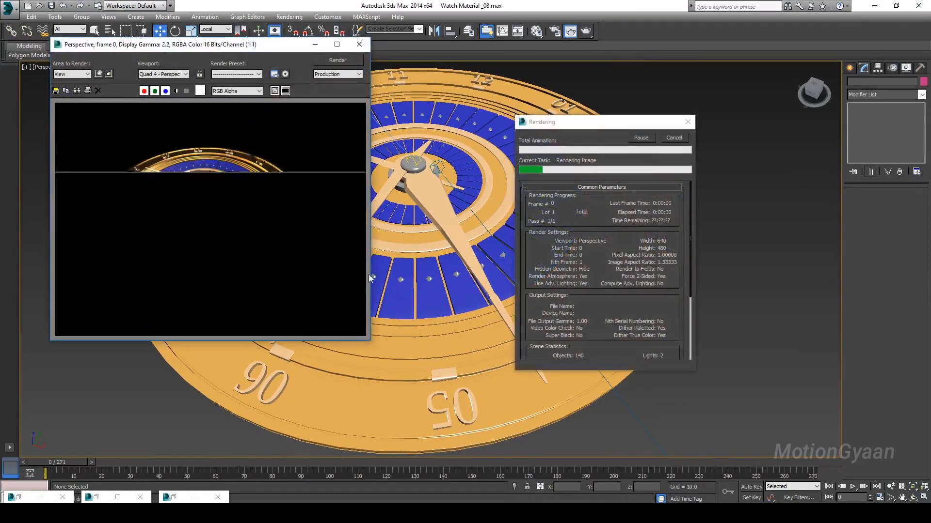
click(359, 45)
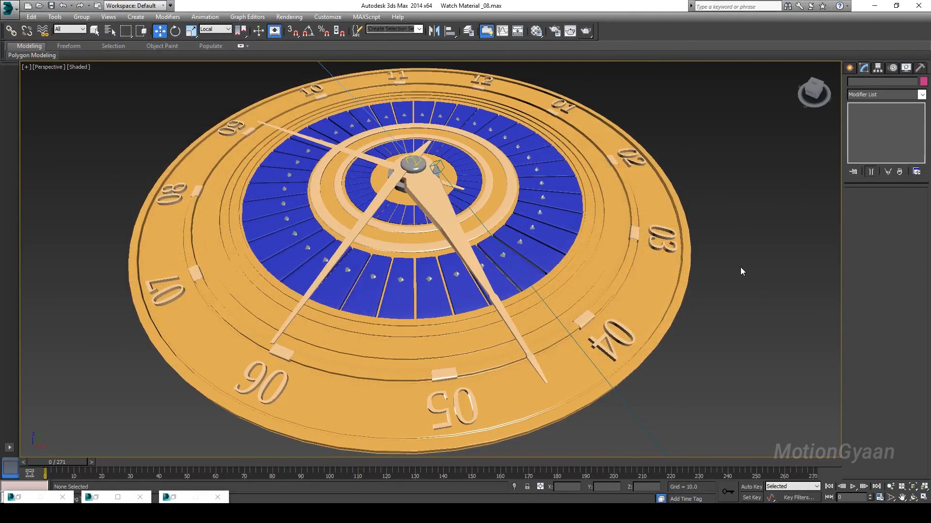
Step: Duplicate the second spotlight upward from its position beside the dial as a single independent copy
scroll(730, 242, down, 3)
alt+middle_drag(485, 285, 511, 370)
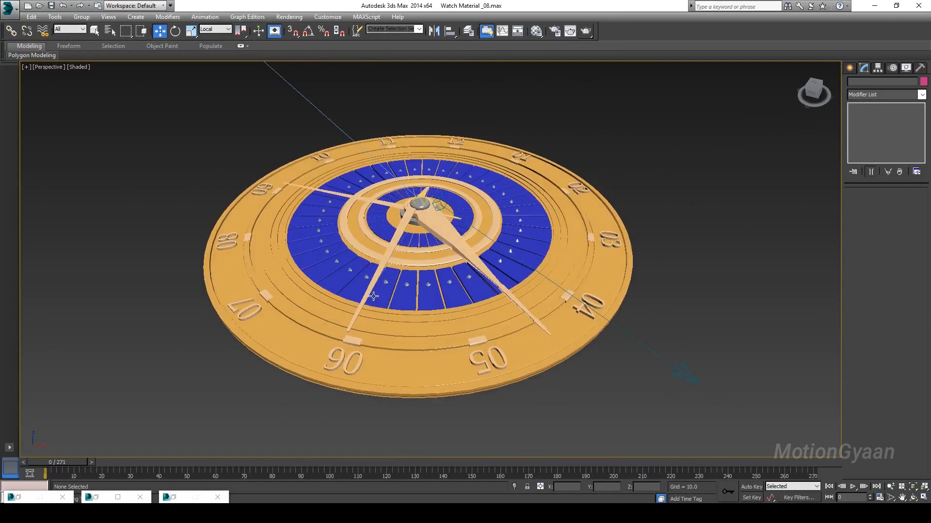
click(698, 382)
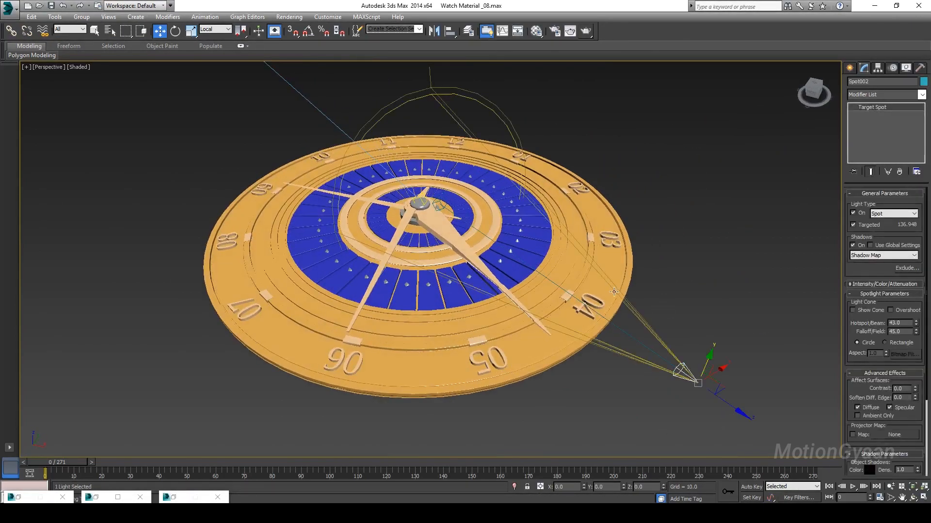
alt+middle_drag(583, 335, 612, 313)
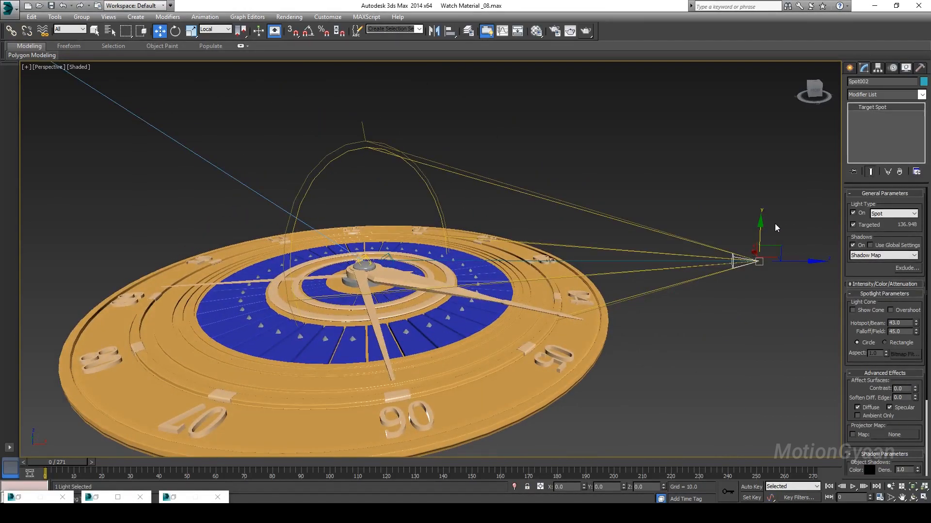
shift+drag(766, 234, 771, 99)
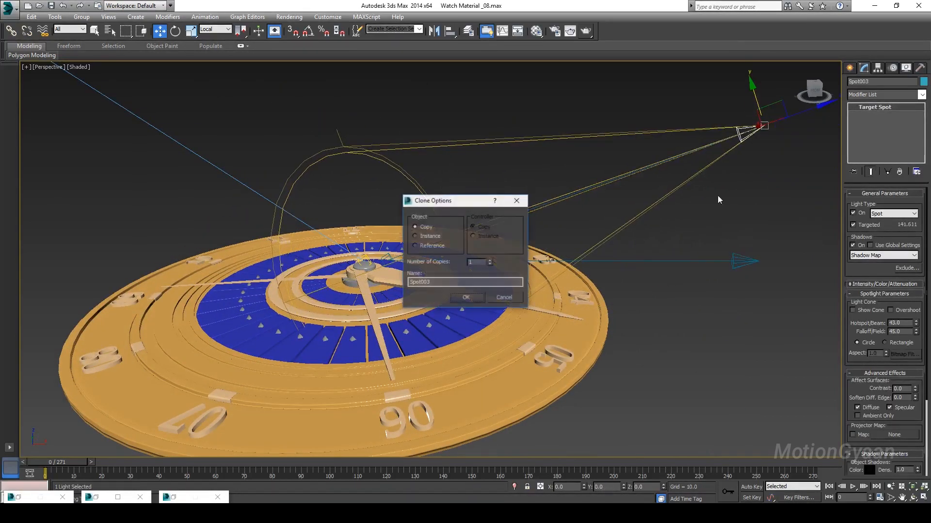
click(466, 298)
Step: Move the copied spotlight inward over the dial and set the reference coordinate system to View
scroll(470, 301, down, 10)
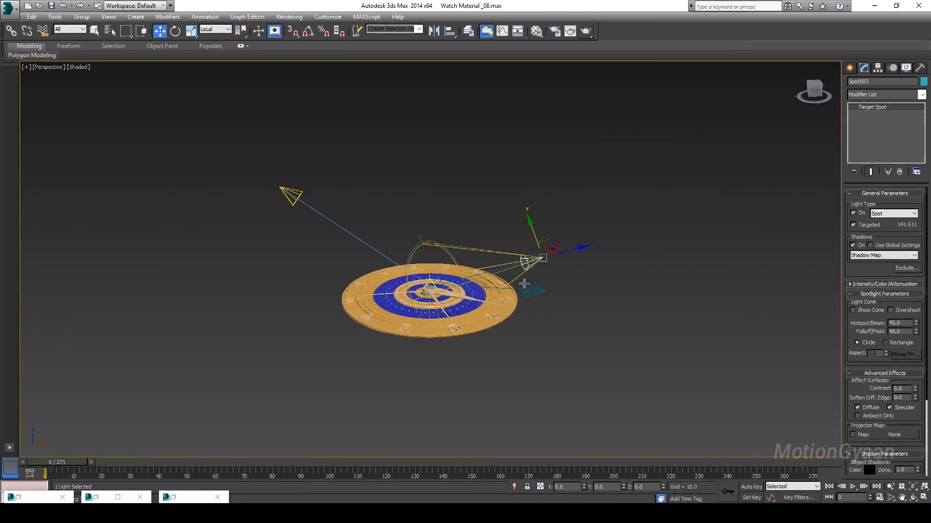
drag(558, 285, 504, 255)
click(217, 31)
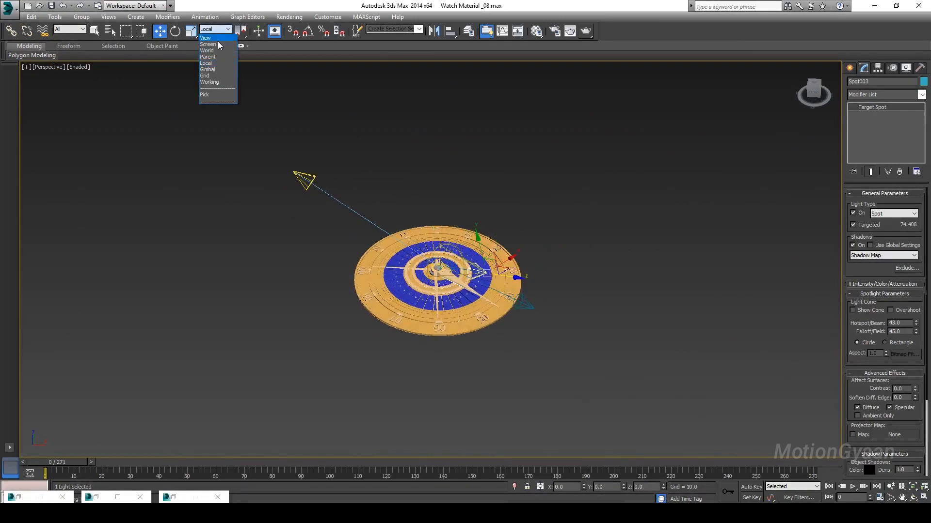
click(206, 38)
Step: Move the copied spotlight along X across the dial to the side of the 09 numeral, keeping it selected
scroll(515, 274, up, 6)
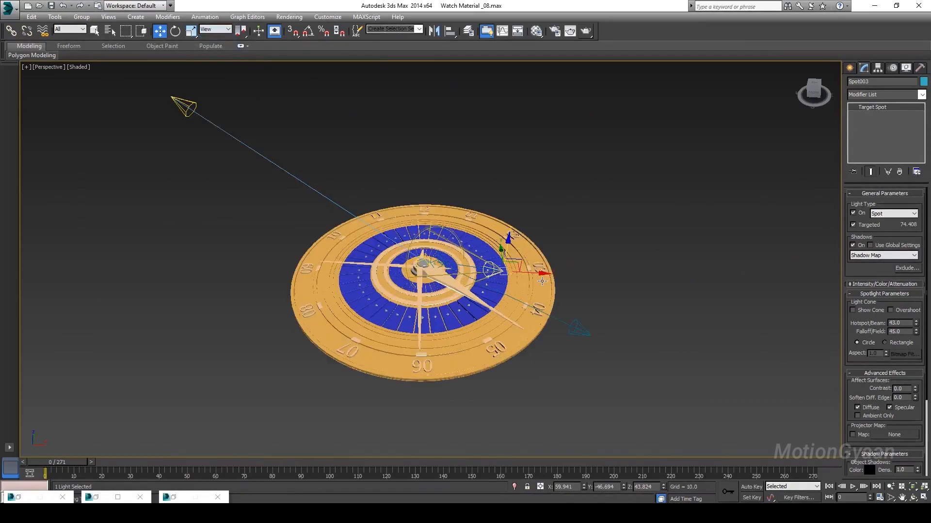
middle_drag(515, 275, 547, 266)
drag(611, 261, 277, 224)
click(438, 285)
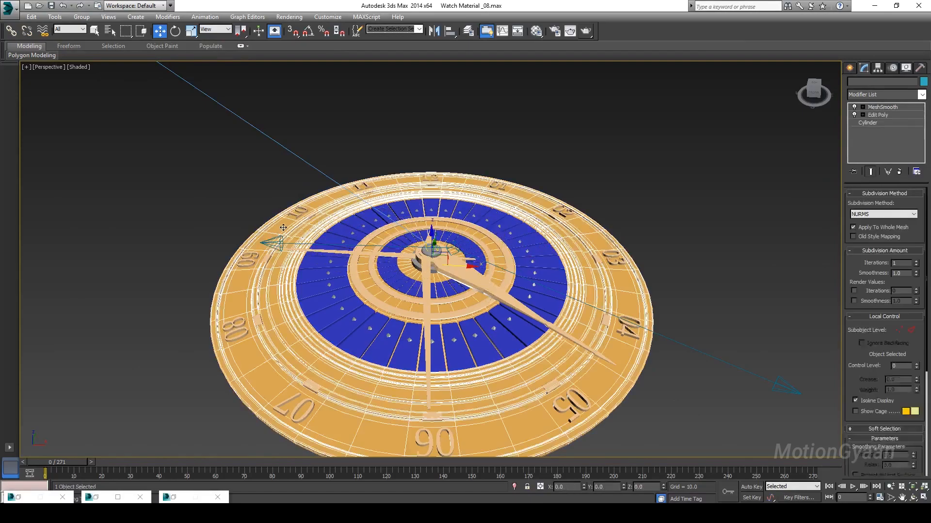
key(ctrl+z)
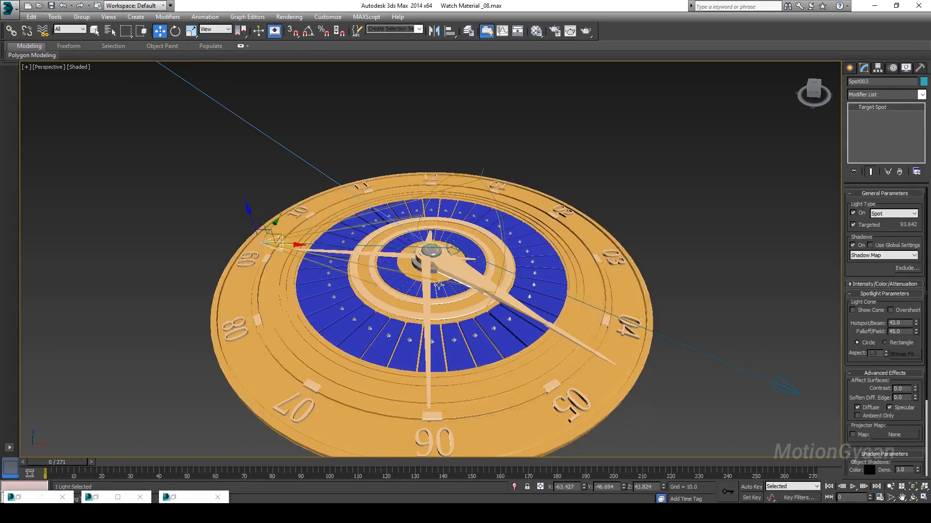
Step: Turn off Spot001 and Spot002 in the Light Lister, leaving only Spot003 on, and minimize the lister
alt+middle_drag(403, 328, 516, 332)
scroll(478, 331, down, 6)
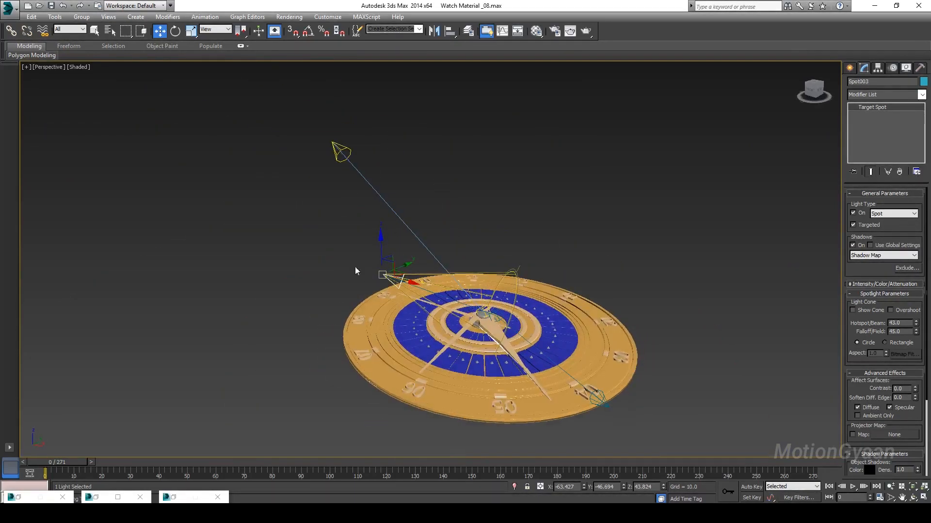
click(54, 17)
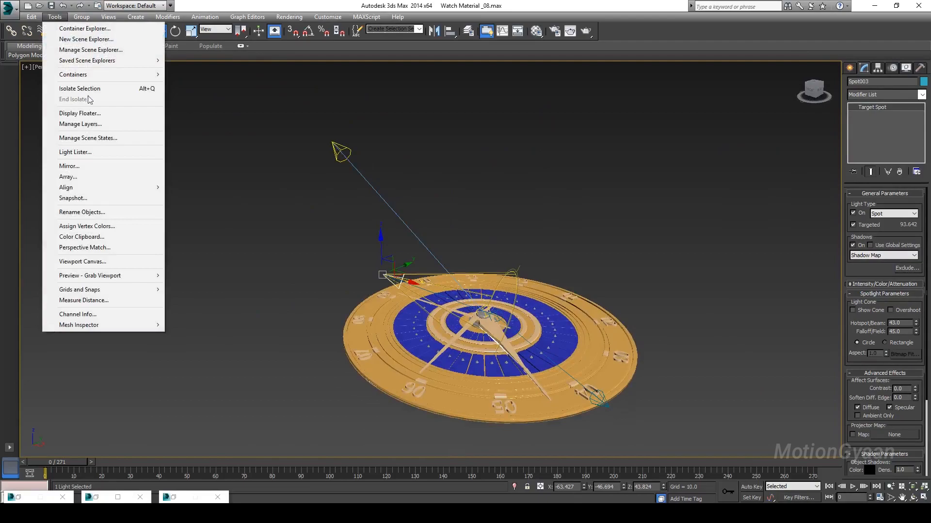
click(72, 153)
drag(310, 152, 222, 140)
middle_drag(482, 287, 489, 316)
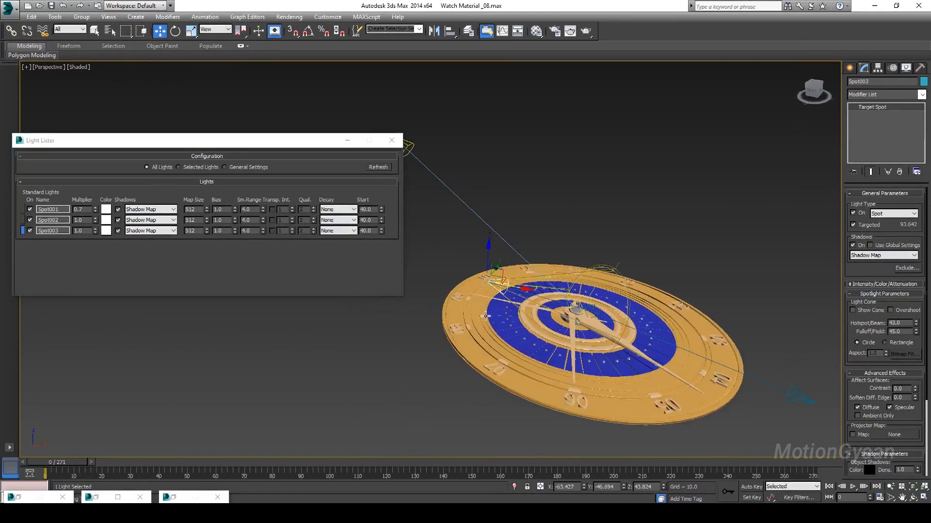
click(30, 220)
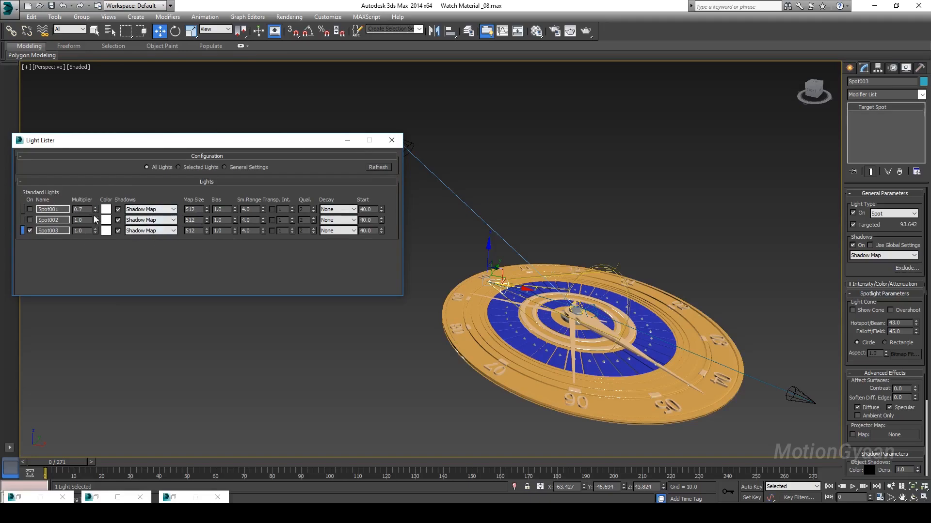
click(345, 143)
Step: Change the third spotlight's object color to green from the basic 3ds Max palette
alt+middle_drag(502, 205, 493, 158)
scroll(561, 334, up, 4)
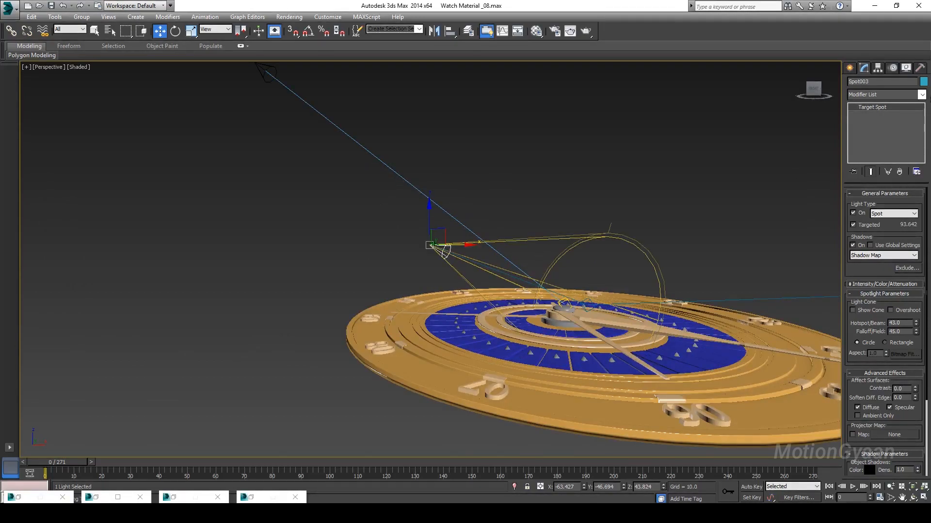
click(924, 82)
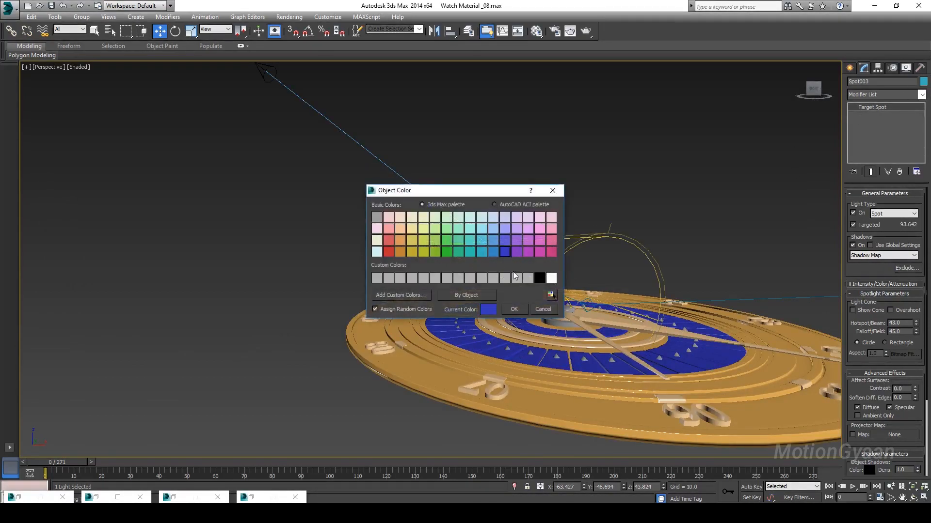
click(445, 240)
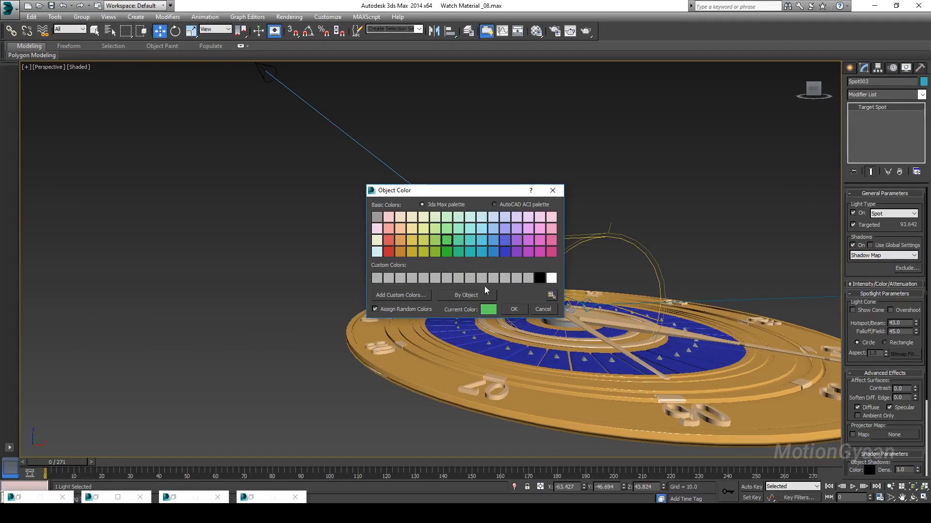
click(515, 310)
Step: Select the green spotlight's target and move it along X from the dial's center toward the 09 side
middle_drag(533, 351, 513, 250)
scroll(513, 250, up, 2)
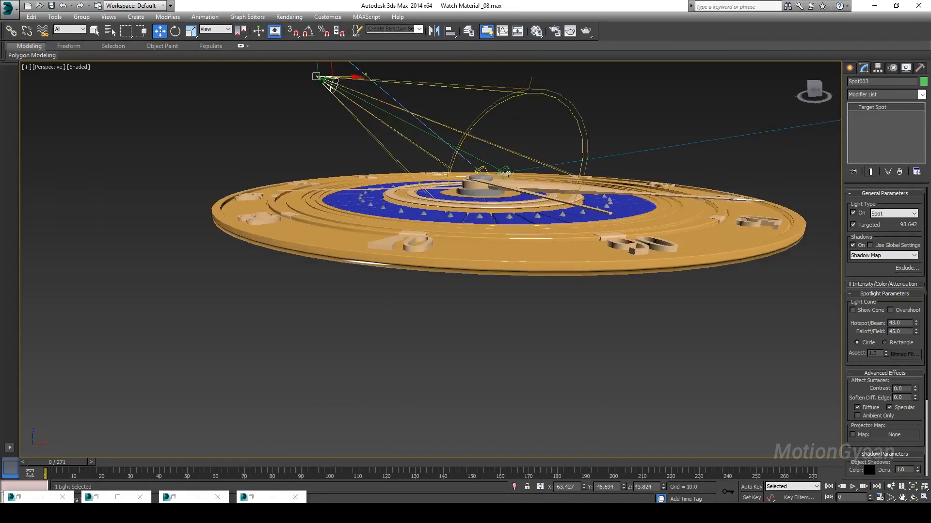
click(505, 169)
scroll(503, 169, down, 4)
alt+middle_drag(504, 185, 507, 206)
drag(532, 172, 443, 164)
Step: Raise the green spotlight above the dial to a Z of about 121.2 and shift it along X to about -44.5
click(443, 164)
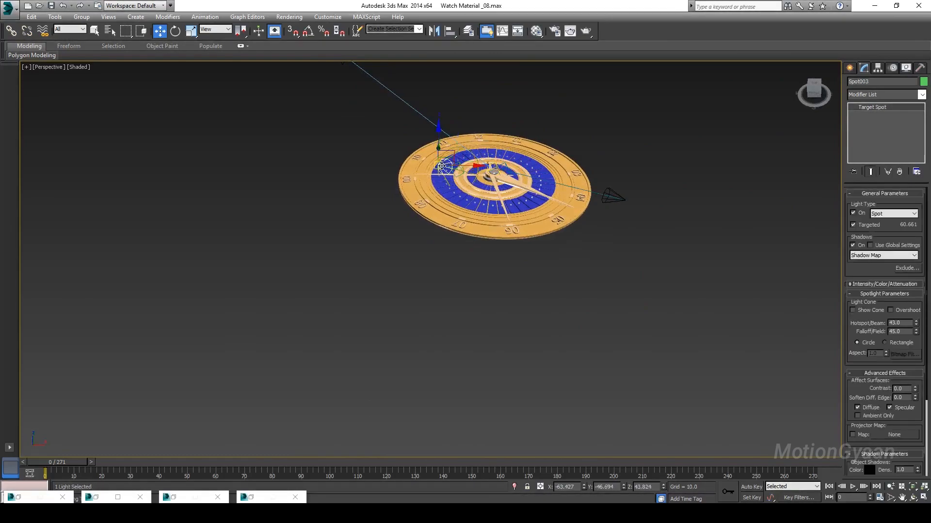
scroll(443, 164, up, 2)
middle_drag(443, 164, 426, 204)
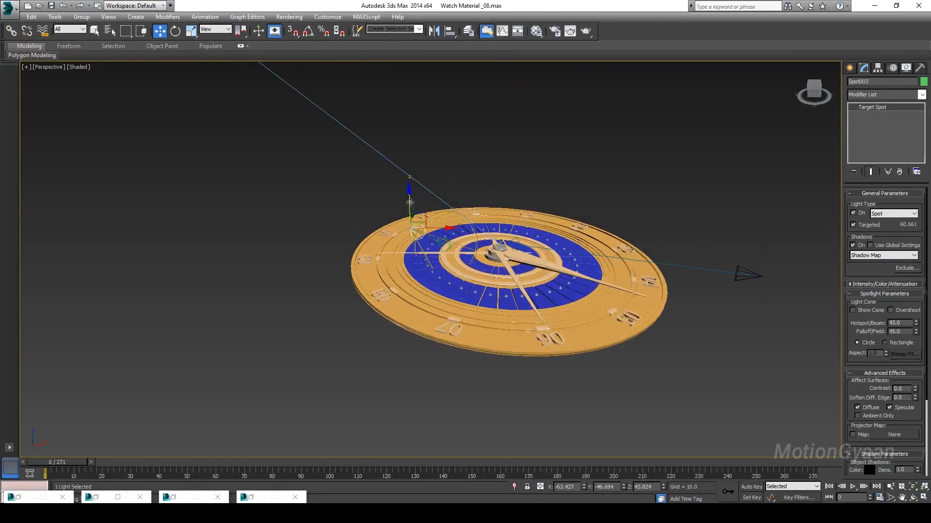
click(408, 202)
click(413, 232)
drag(410, 200, 453, 94)
scroll(450, 194, up, 1)
mouse_move(450, 194)
alt+middle_down()
mouse_move(496, 181)
mouse_move(449, 208)
alt+middle_up()
scroll(483, 192, down, 3)
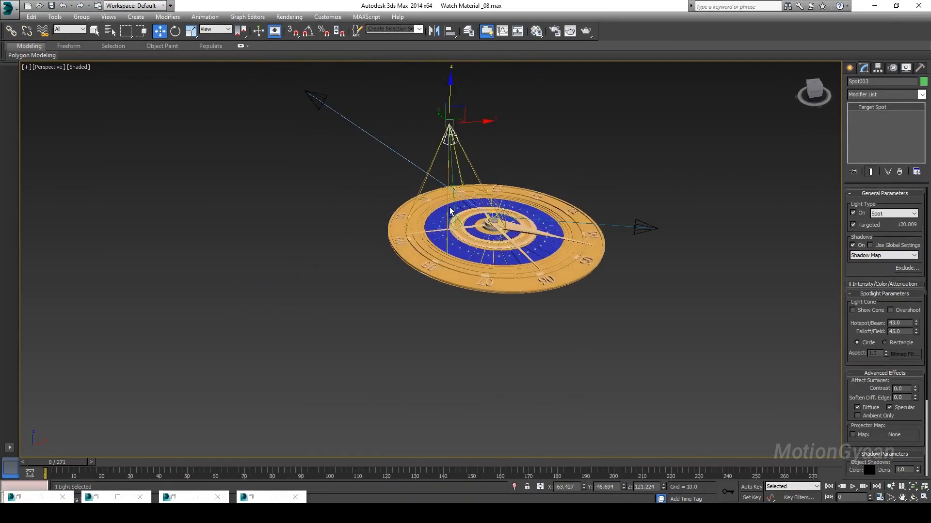
scroll(446, 143, up, 5)
drag(432, 128, 468, 198)
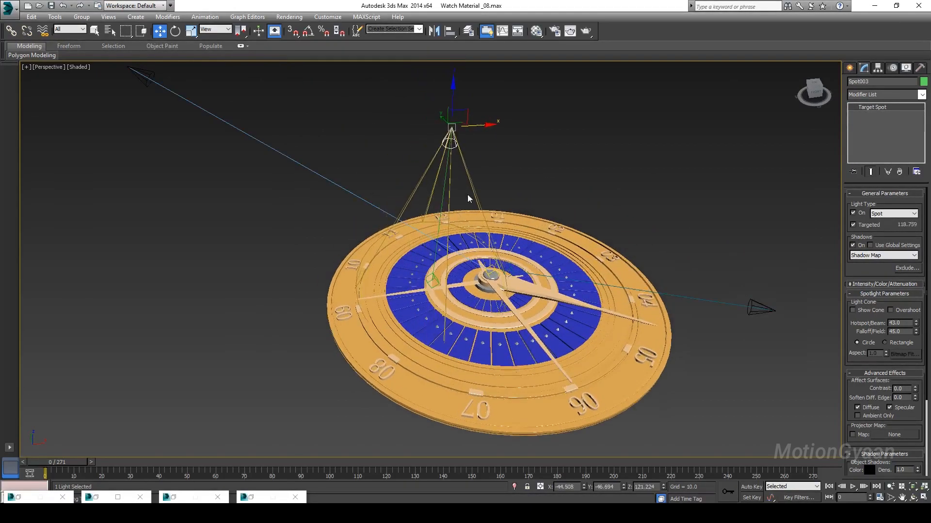
Step: Select the green spotlight's target and lower it toward the surface of the dial
click(430, 281)
alt+middle_drag(450, 298, 473, 286)
scroll(452, 269, up, 5)
drag(475, 272, 475, 324)
Step: Rotate the green spotlight's target slightly, then move it further down into the dial
key(e)
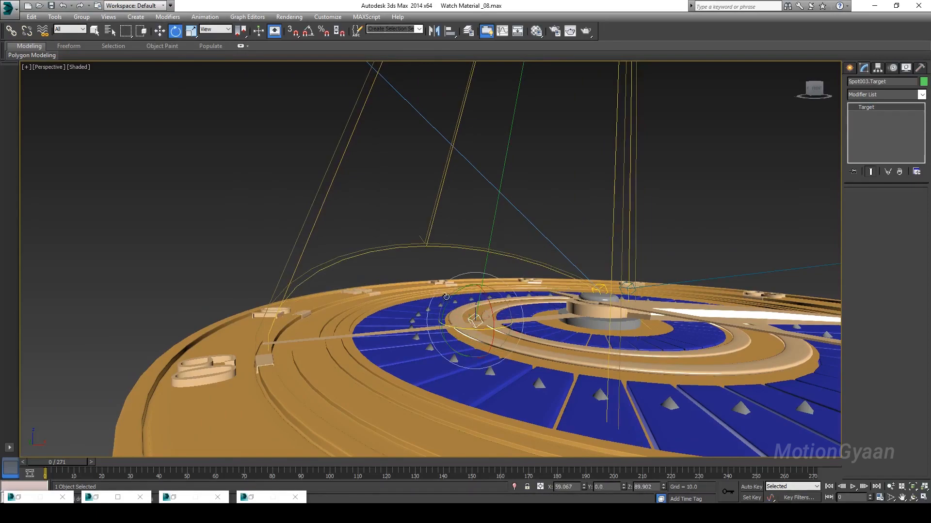
drag(445, 295, 422, 353)
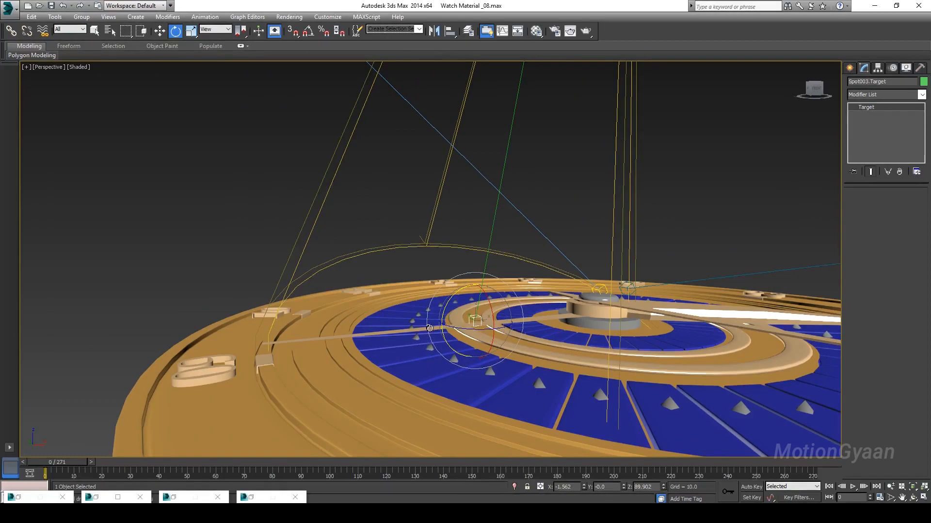
key(w)
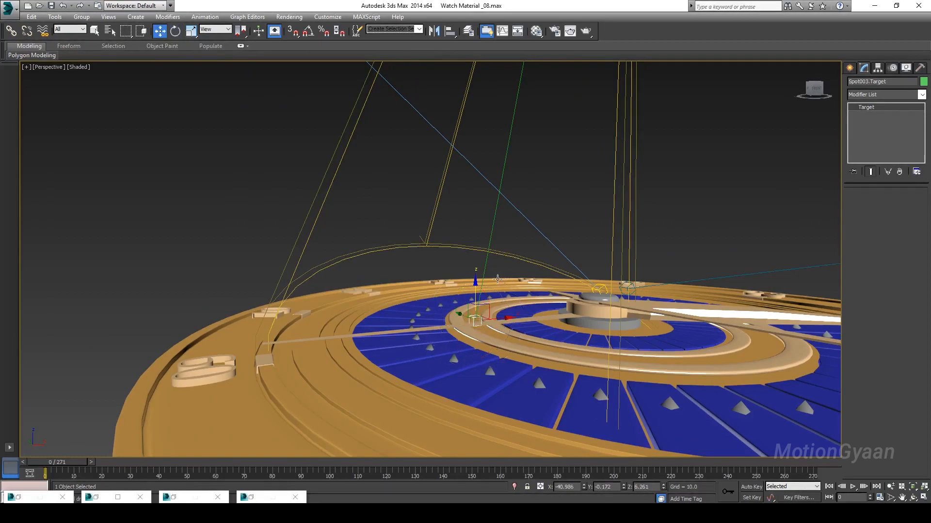
drag(477, 289, 458, 322)
Step: Set the green spotlight's intensity multiplier to 0.3 and deselect the light
scroll(471, 297, down, 5)
alt+middle_drag(537, 264, 424, 252)
click(424, 182)
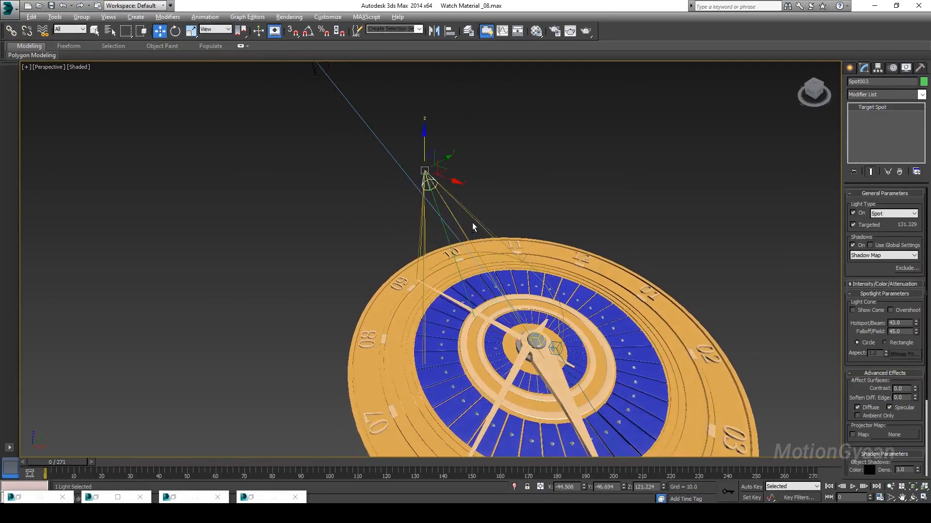
alt+middle_drag(472, 222, 475, 208)
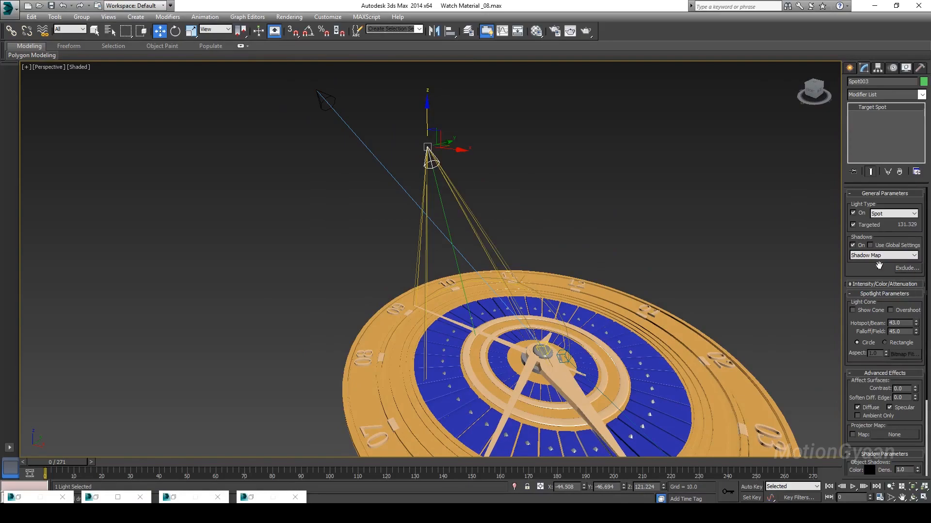
click(876, 285)
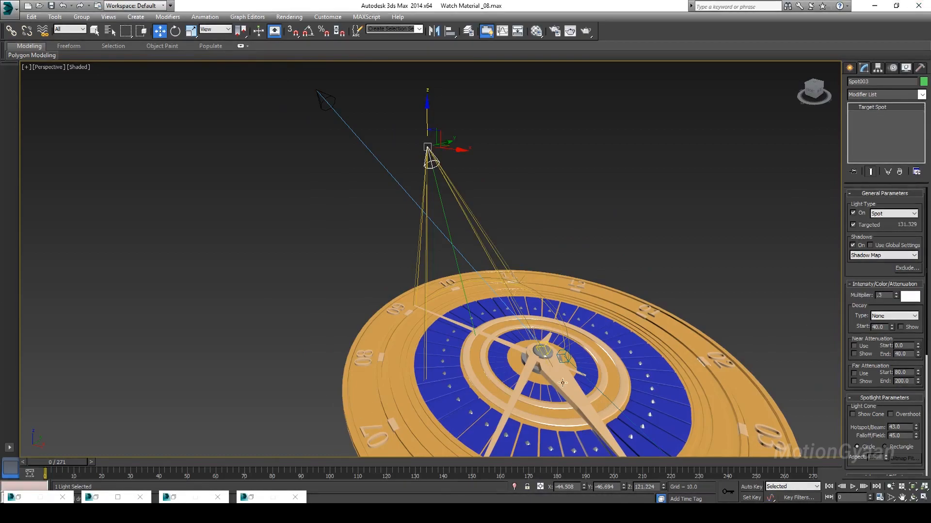
click(521, 132)
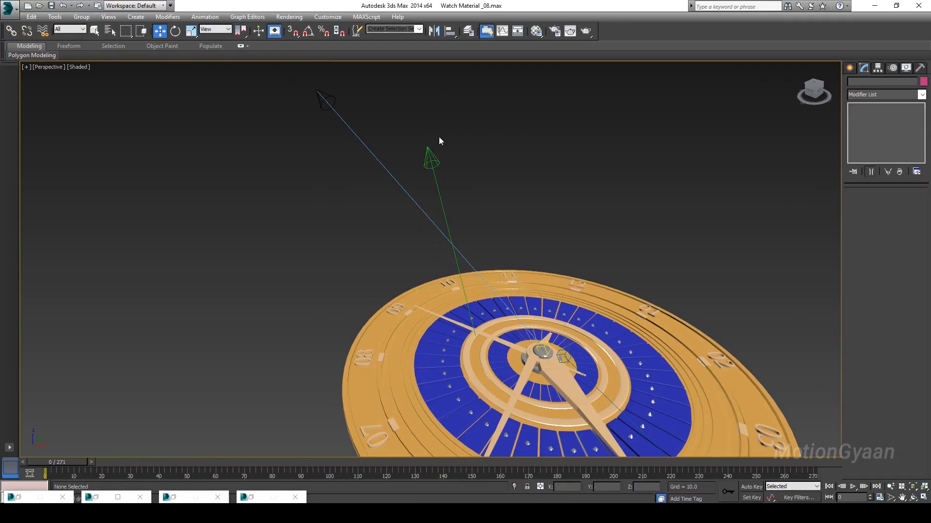
Step: Select the green spotlight above the dial and lower it toward the watch along Z
click(426, 160)
scroll(517, 263, down, 6)
scroll(508, 307, up, 2)
scroll(509, 308, up, 2)
click(536, 225)
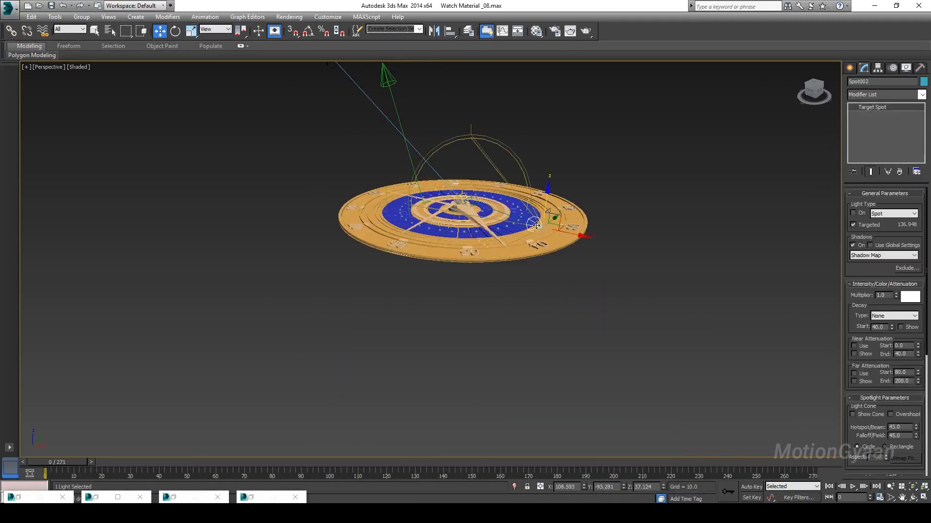
middle_drag(487, 216, 513, 258)
mouse_move(556, 308)
alt+middle_down()
mouse_move(545, 303)
mouse_move(545, 312)
alt+middle_up()
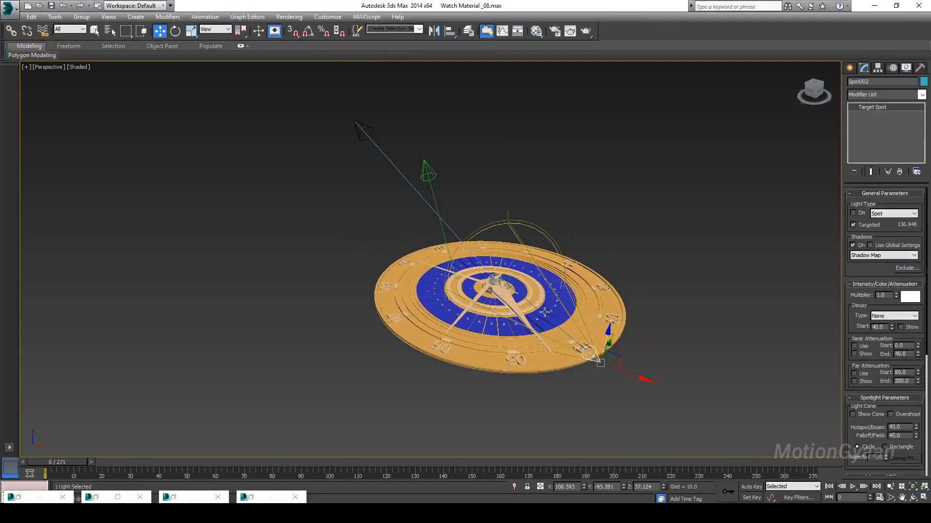
click(426, 170)
alt+middle_drag(452, 233, 502, 217)
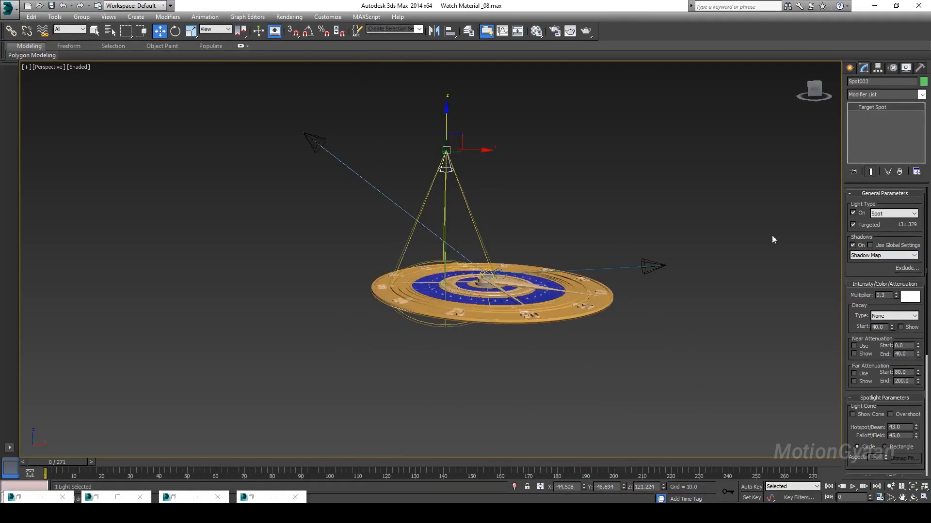
drag(445, 119, 425, 167)
Step: Select the green spotlight's target and move it down to a Z of about -4.0
alt+middle_drag(478, 272, 506, 293)
scroll(423, 299, up, 5)
alt+middle_drag(422, 299, 436, 269)
click(410, 285)
drag(408, 258, 409, 272)
scroll(454, 236, down, 5)
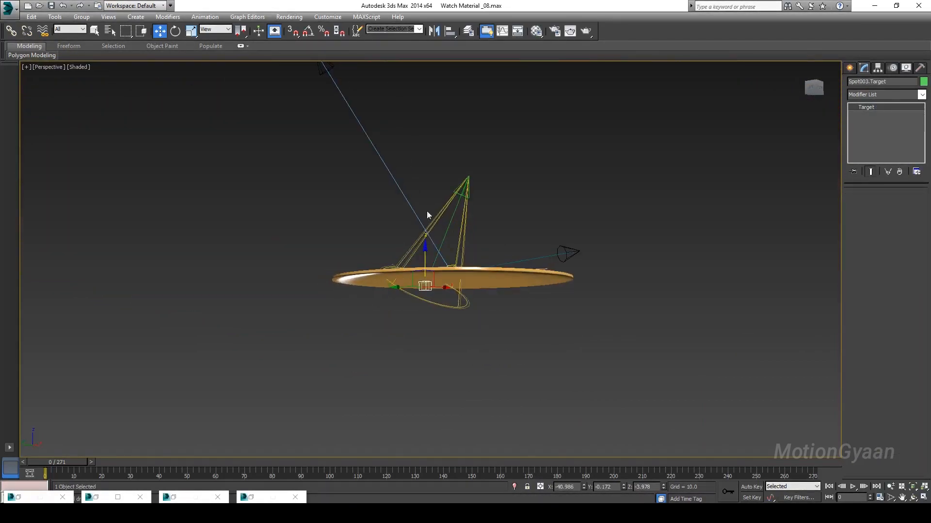
Step: Deselect the light, frame the whole dial at an angle and test-render the perspective view with the scanline renderer
click(478, 191)
alt+middle_drag(476, 190, 509, 165)
click(517, 198)
middle_drag(517, 199, 535, 238)
alt+middle_drag(535, 237, 433, 255)
scroll(480, 294, up, 4)
scroll(454, 287, up, 2)
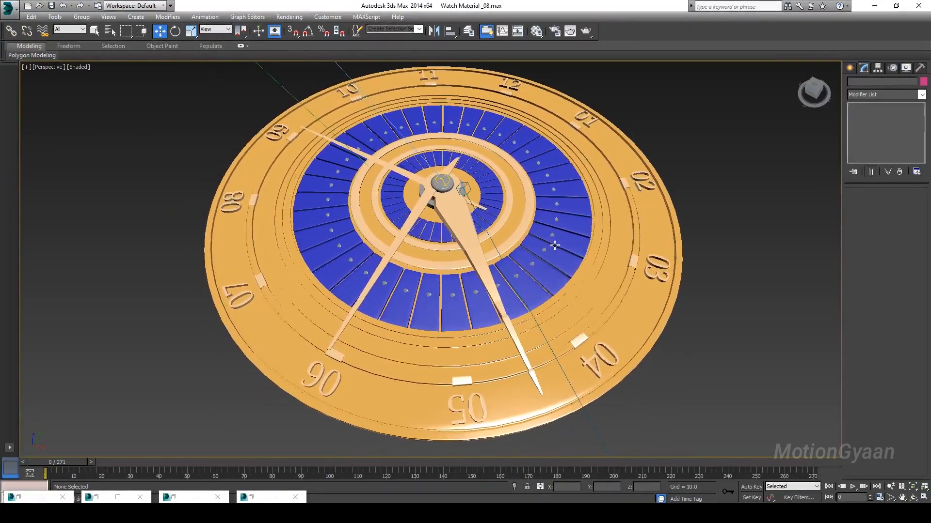
middle_drag(526, 263, 496, 266)
alt+middle_drag(558, 272, 615, 249)
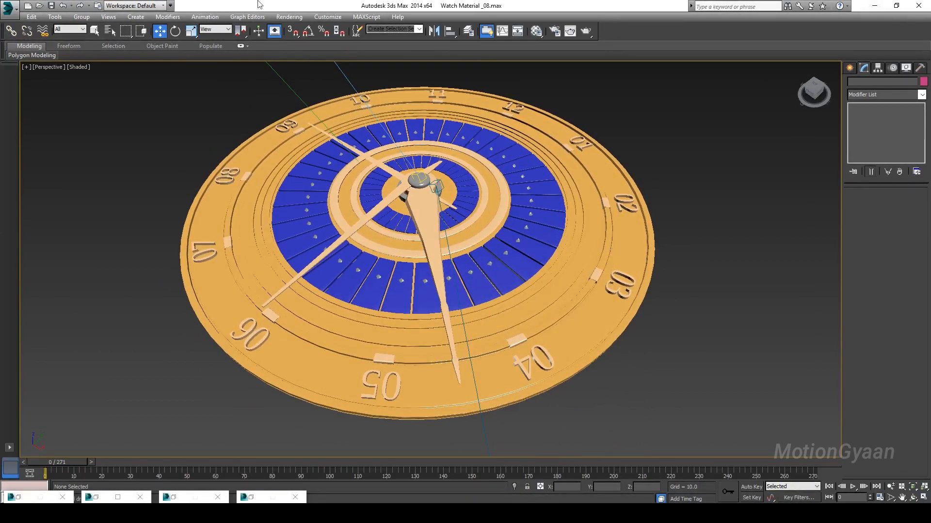
click(559, 35)
click(502, 346)
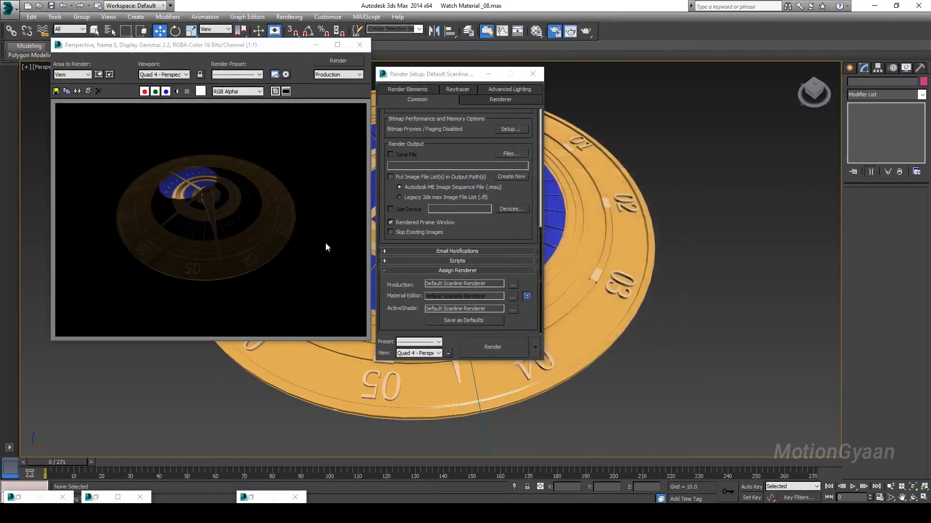
click(359, 44)
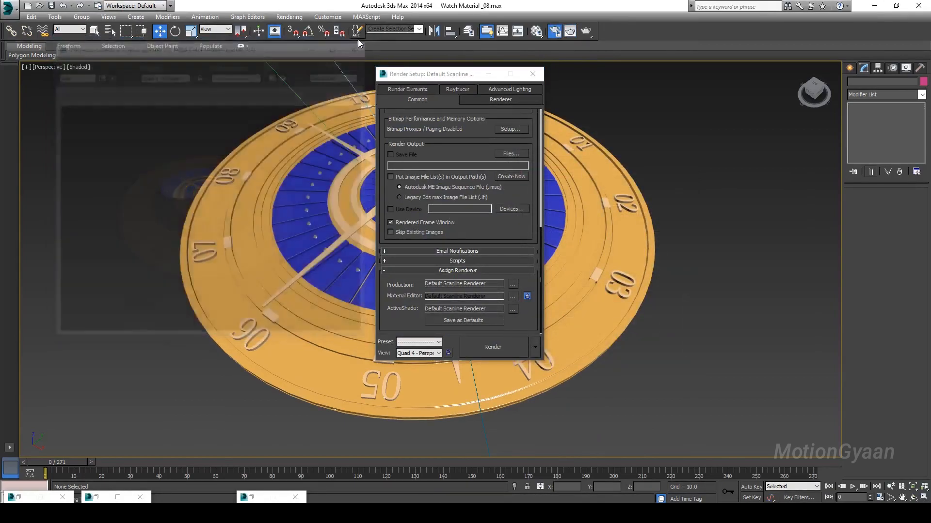
click(533, 73)
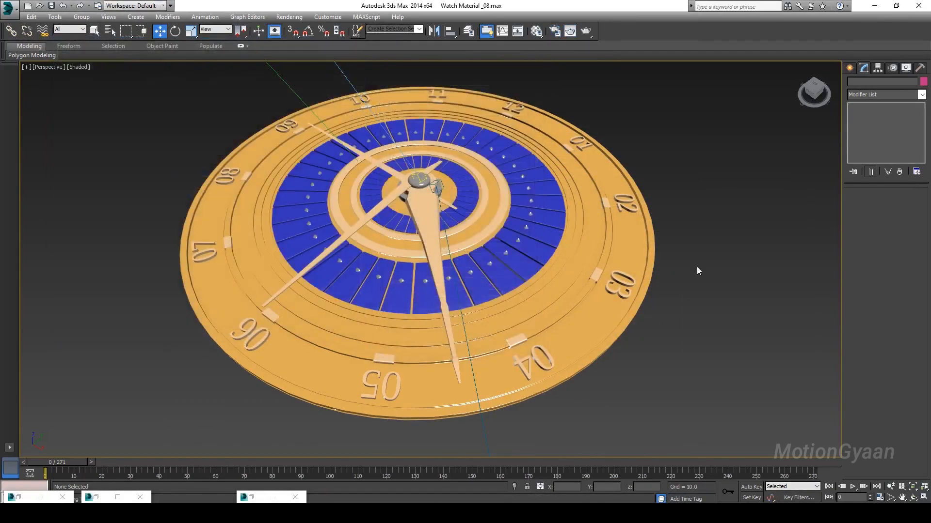
Step: Assign the gold material to the large dial body and put the Material Editor away
key(m)
click(606, 87)
click(567, 315)
click(627, 190)
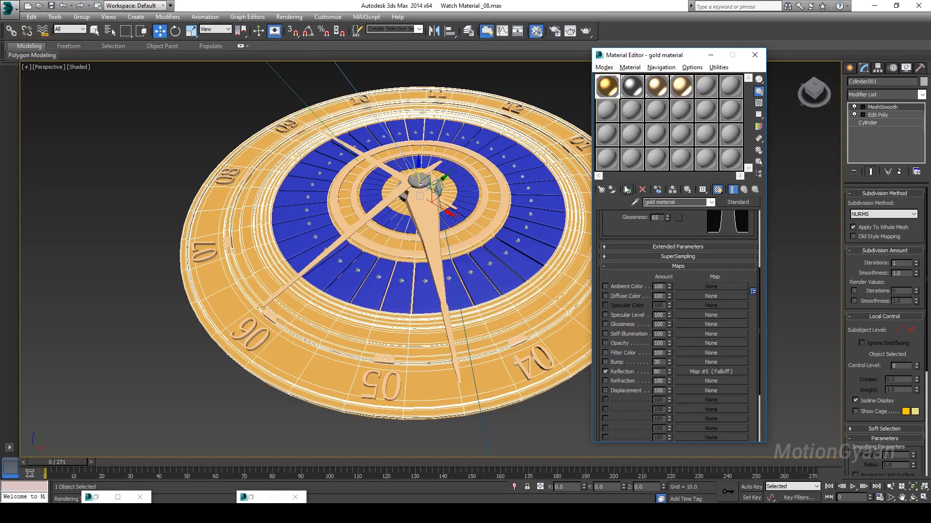
click(711, 55)
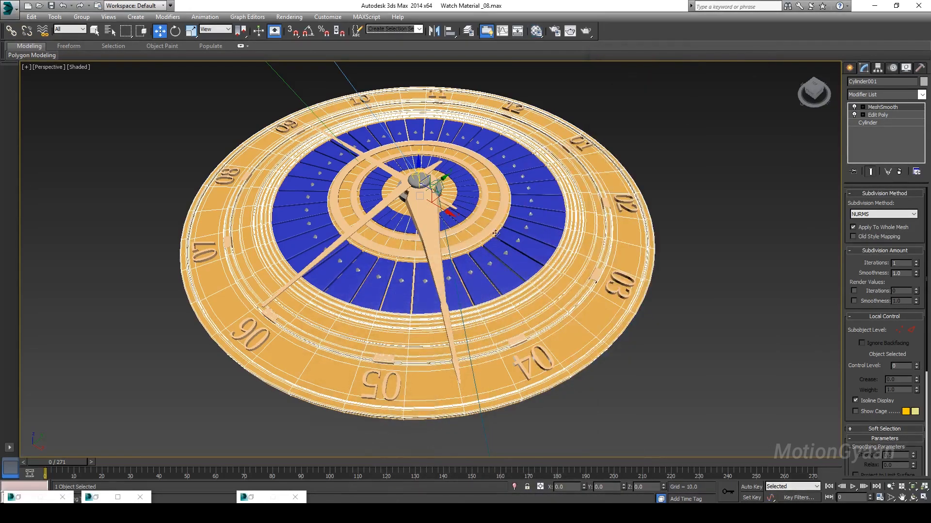
Step: Turn on Spot001 and Spot002 through the Light Lister so all three spotlights are enabled
alt+middle_drag(485, 228, 539, 212)
scroll(545, 209, down, 3)
scroll(541, 211, down, 2)
middle_drag(372, 205, 369, 251)
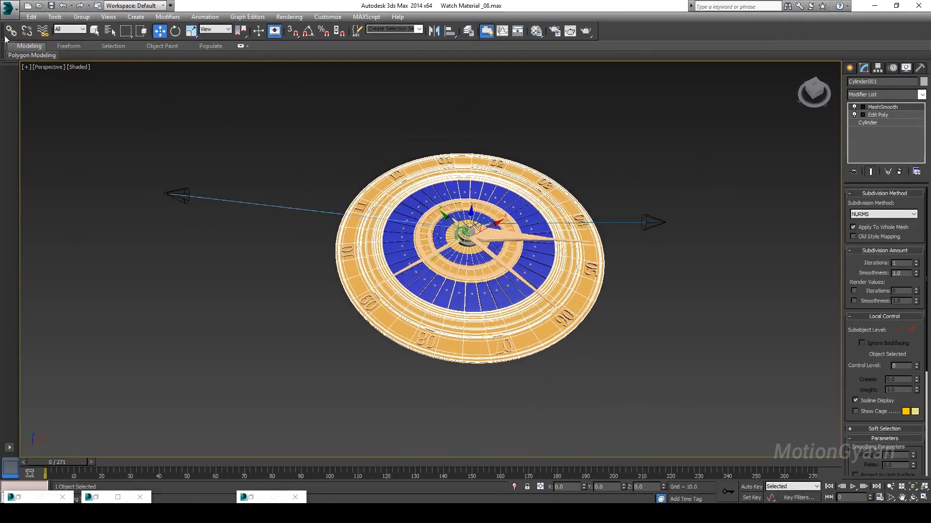
click(76, 18)
mouse_move(59, 18)
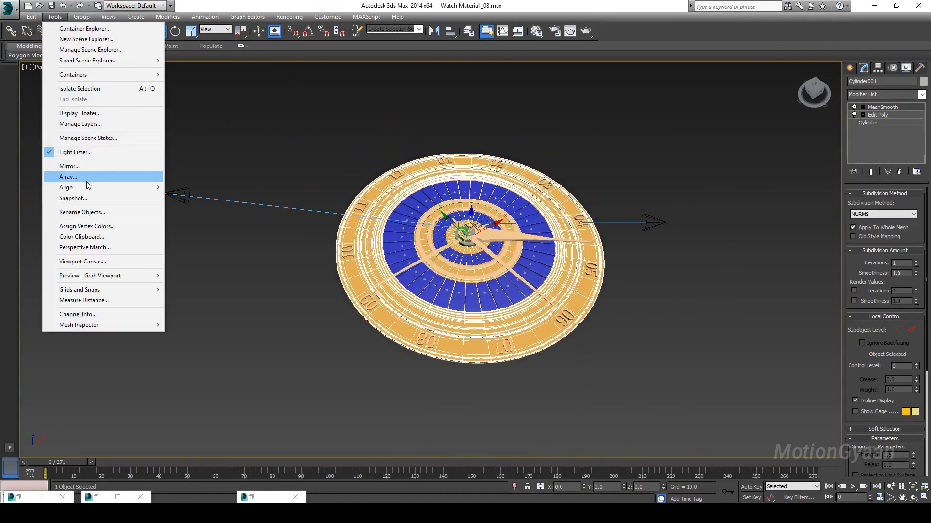
click(85, 154)
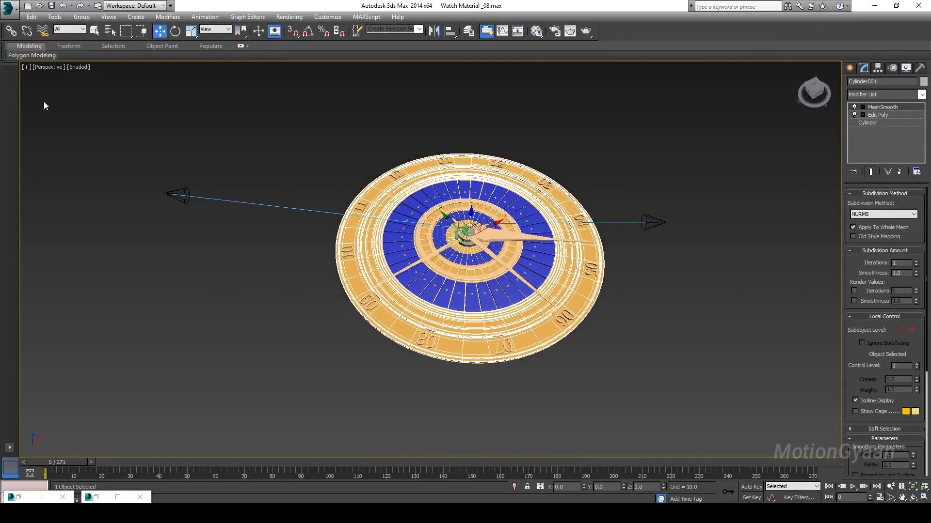
click(55, 17)
click(80, 151)
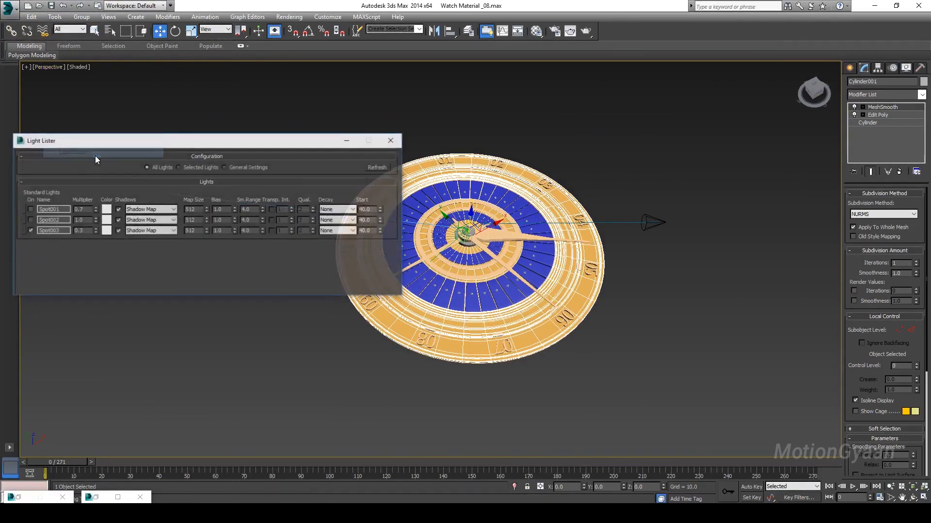
click(29, 220)
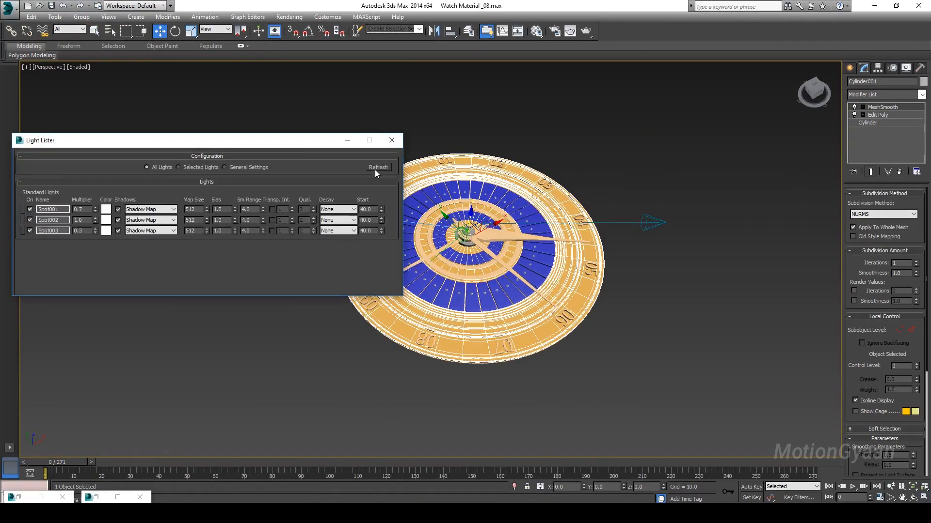
click(392, 140)
Step: Select the teal spotlight beside the dial and nudge it slightly along its X axis
alt+middle_drag(598, 233, 625, 235)
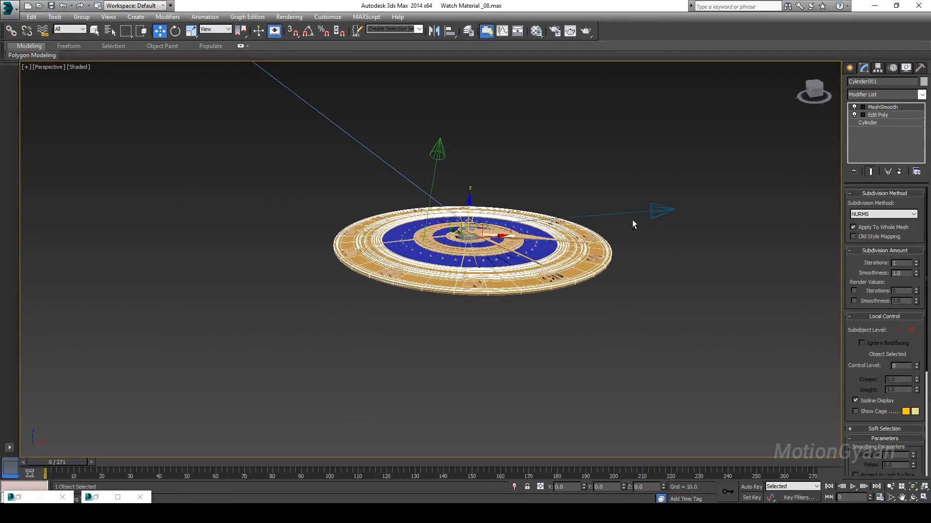
drag(691, 250, 691, 250)
drag(688, 209, 690, 209)
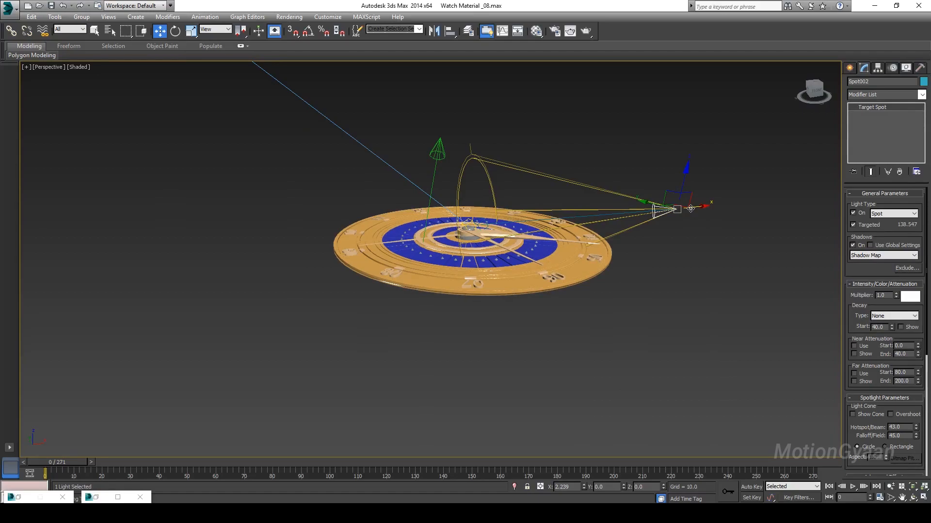
drag(690, 209, 684, 212)
alt+middle_drag(630, 242, 608, 250)
Step: Select the yellow spotlight above the dial, nudge it slightly along Z and deselect it
alt+middle_drag(430, 208, 515, 244)
drag(424, 184, 426, 185)
alt+middle_drag(416, 160, 388, 170)
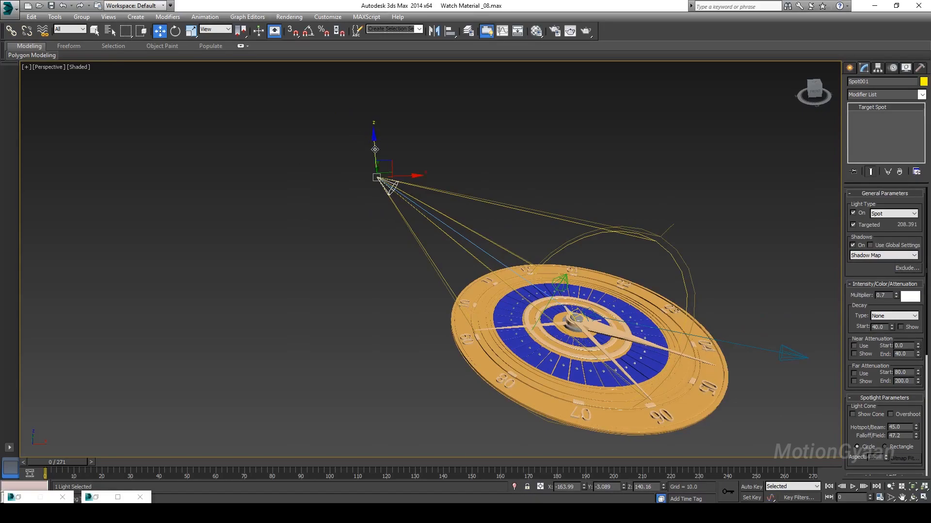
drag(374, 149, 367, 150)
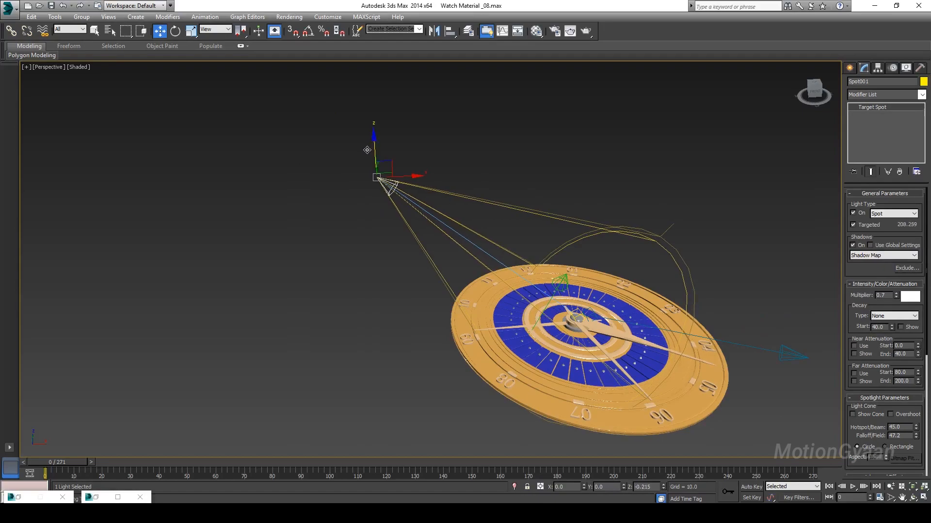
click(460, 139)
Step: Frame the dial with 06 in front and test-render the view lit by all three spotlights
alt+middle_drag(525, 218, 506, 193)
middle_drag(615, 230, 527, 207)
scroll(527, 208, up, 5)
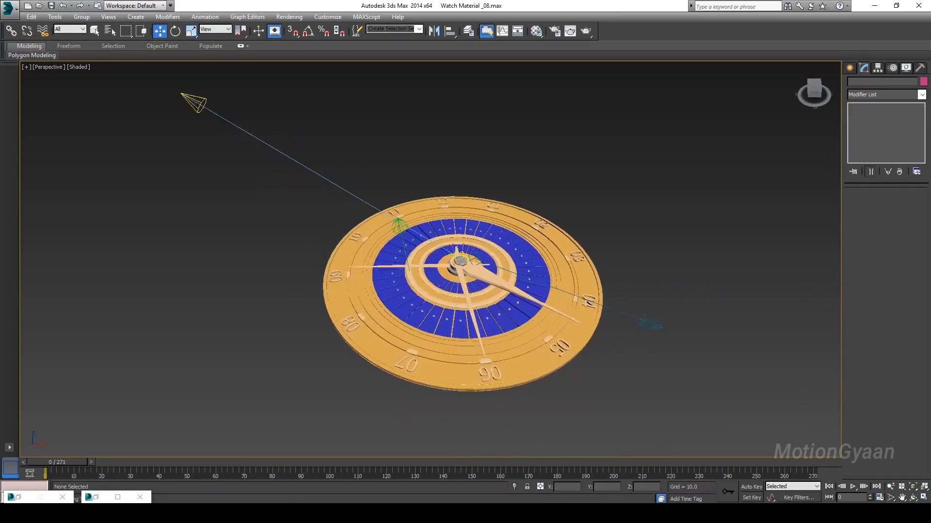
scroll(527, 207, up, 1)
alt+middle_drag(520, 252, 498, 232)
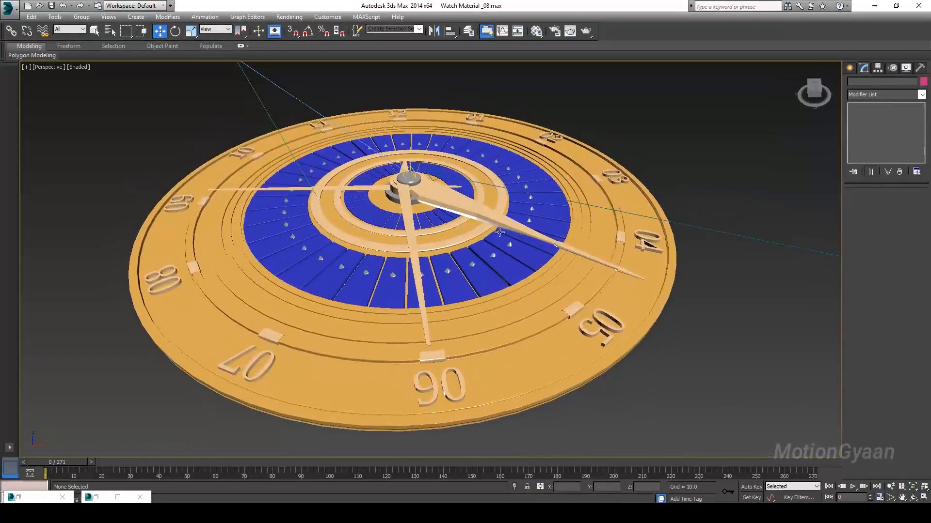
alt+middle_drag(683, 307, 708, 328)
middle_drag(615, 338, 620, 321)
click(586, 31)
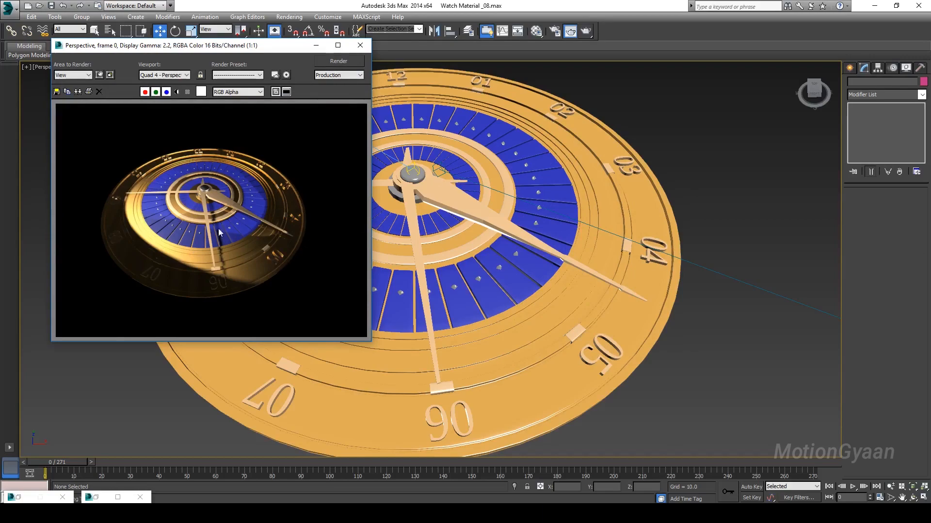
click(360, 45)
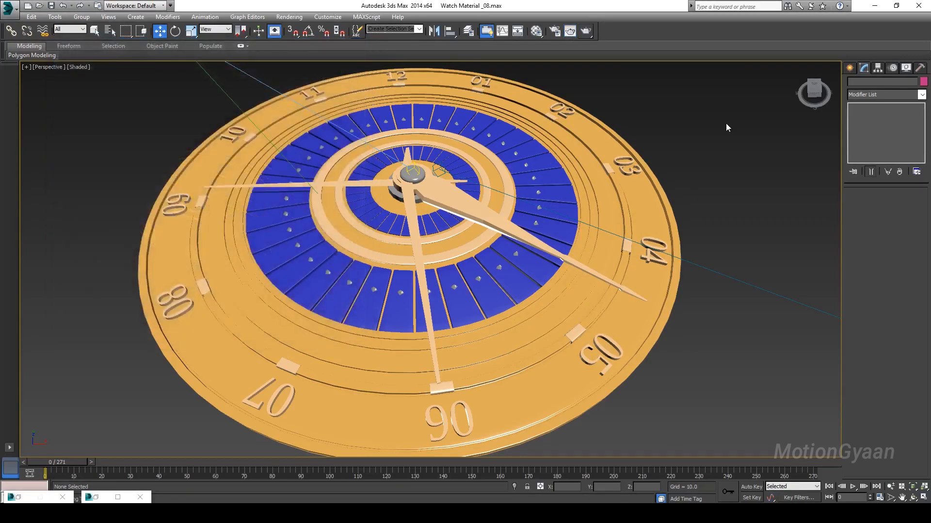
Step: Bring up the "no." material's settings and render a close-up of the hands and the 05 numeral
key(m)
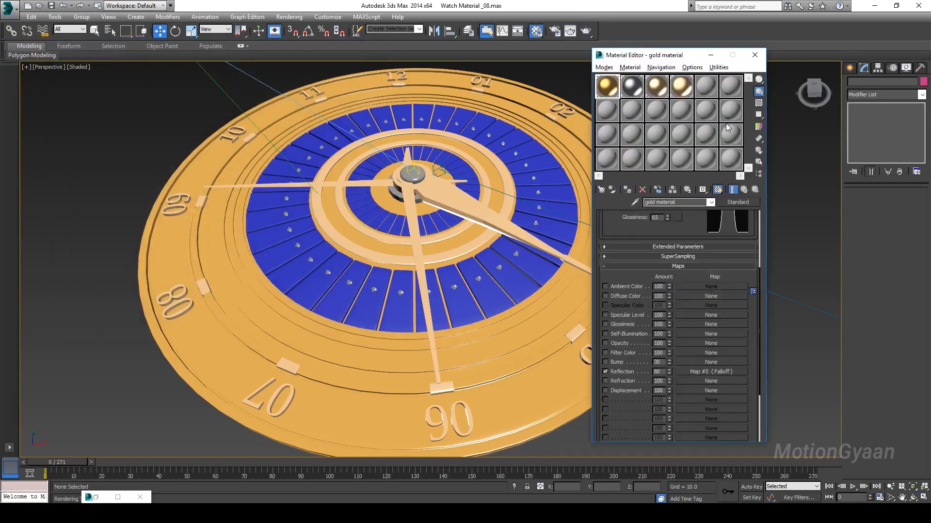
click(656, 88)
alt+middle_drag(557, 243, 442, 287)
scroll(446, 271, up, 10)
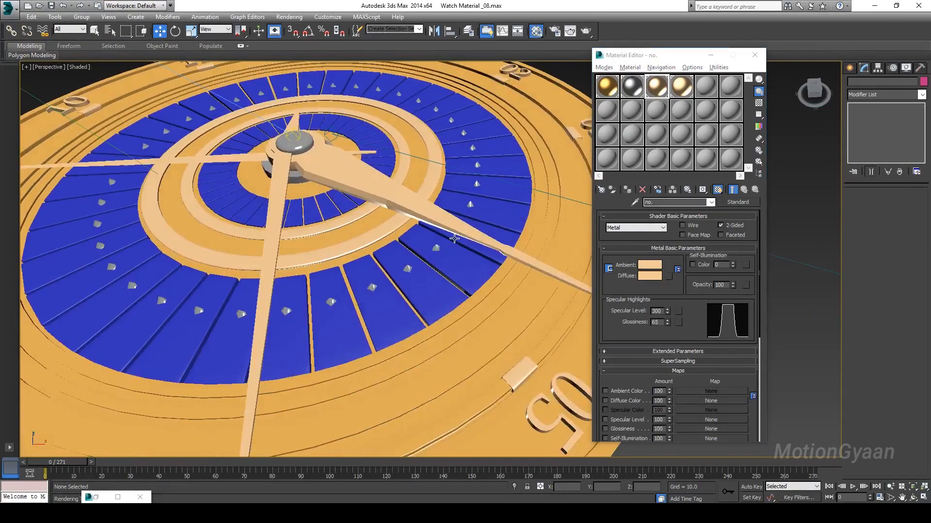
alt+middle_drag(454, 238, 426, 232)
middle_drag(524, 296, 471, 266)
click(588, 27)
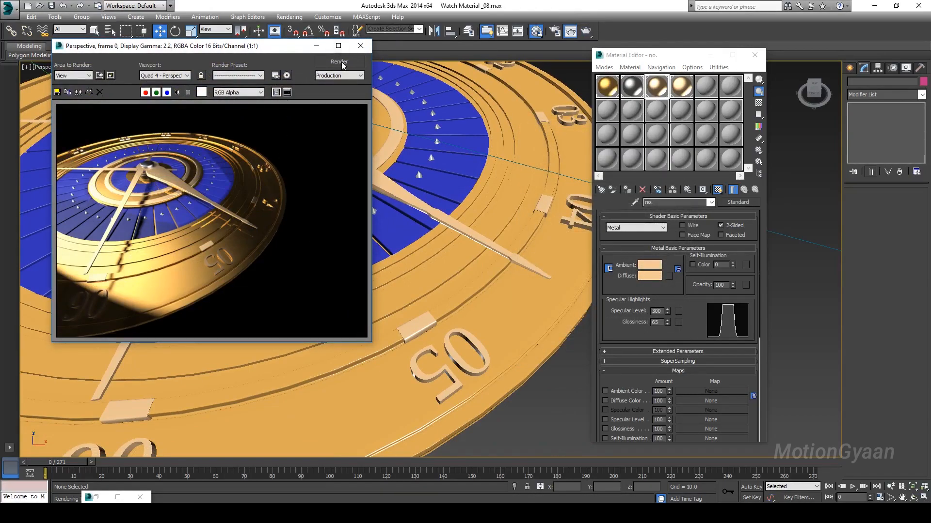
click(361, 46)
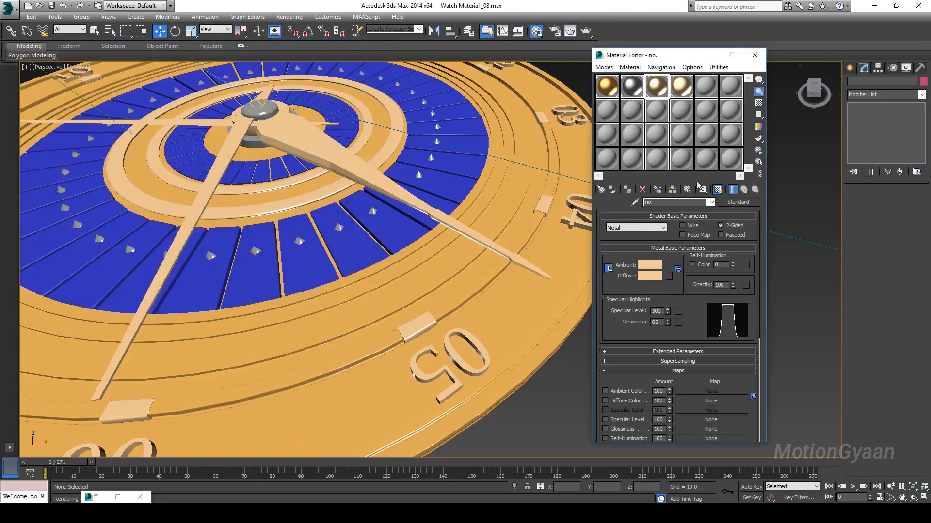
Step: Shift the ambient and diffuse colour of the "no." material to a yellower tone and re-render the close-up
click(644, 269)
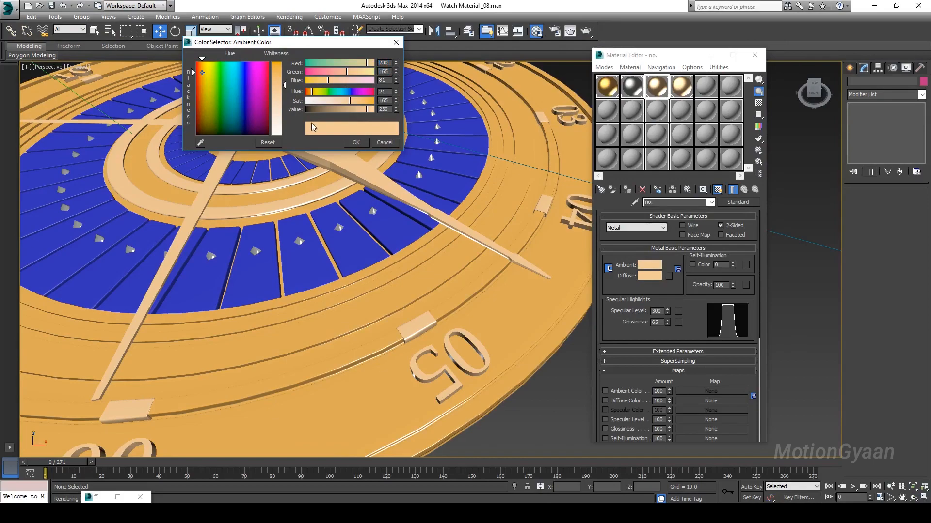
click(355, 142)
middle_drag(524, 289, 485, 252)
key(shift+q)
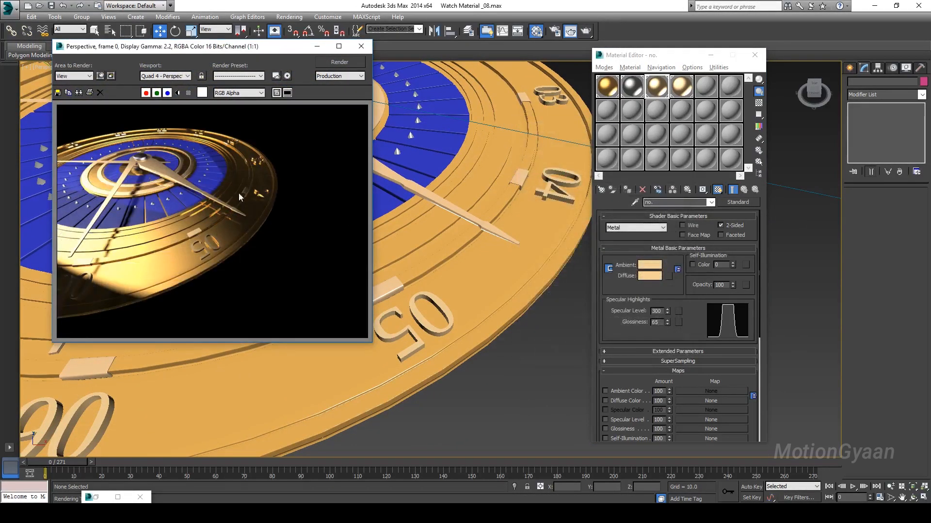
click(361, 46)
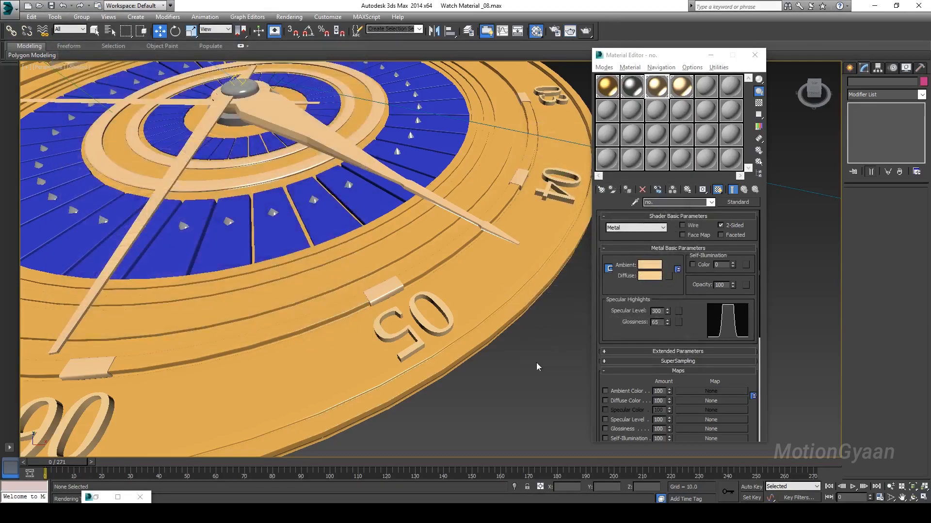
Step: Save the scene under the new file name Watch Material _09 in the 3D Tutorial folder
scroll(432, 232, down, 10)
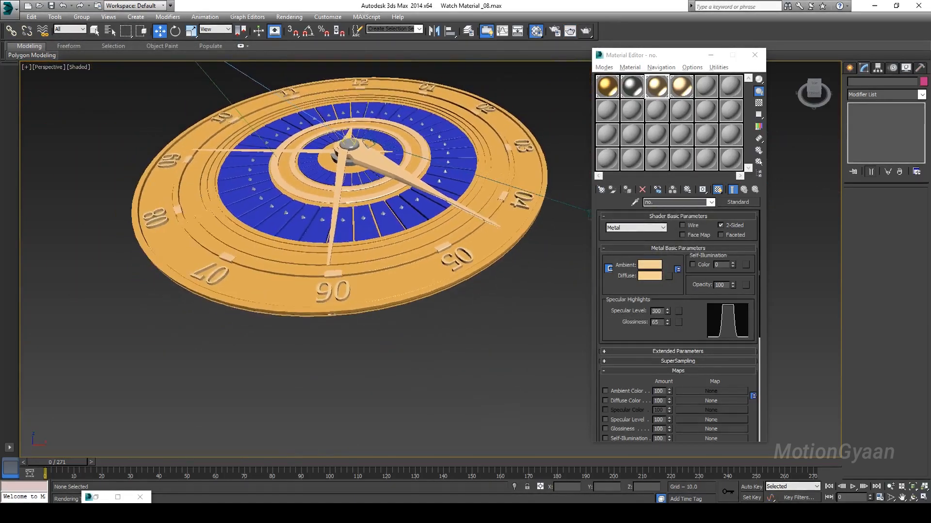
alt+middle_drag(406, 254, 371, 285)
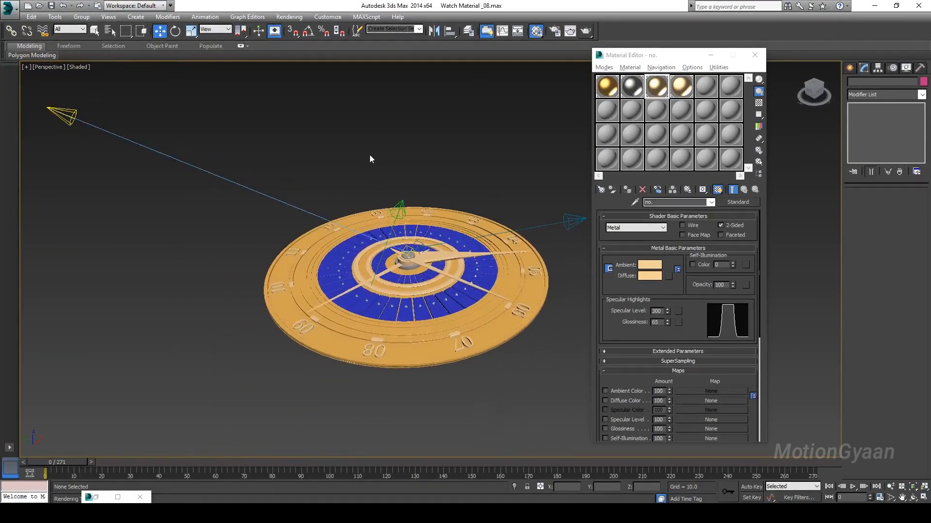
click(8, 7)
click(39, 127)
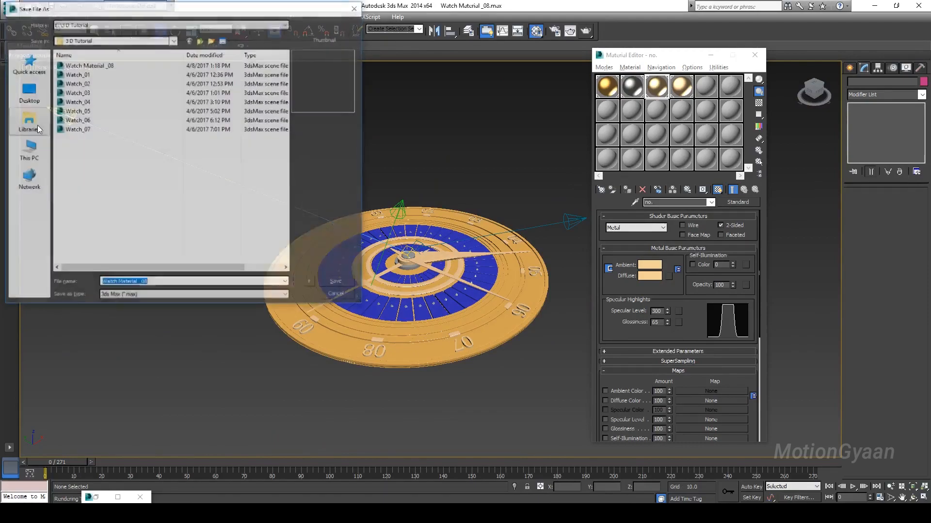
click(169, 283)
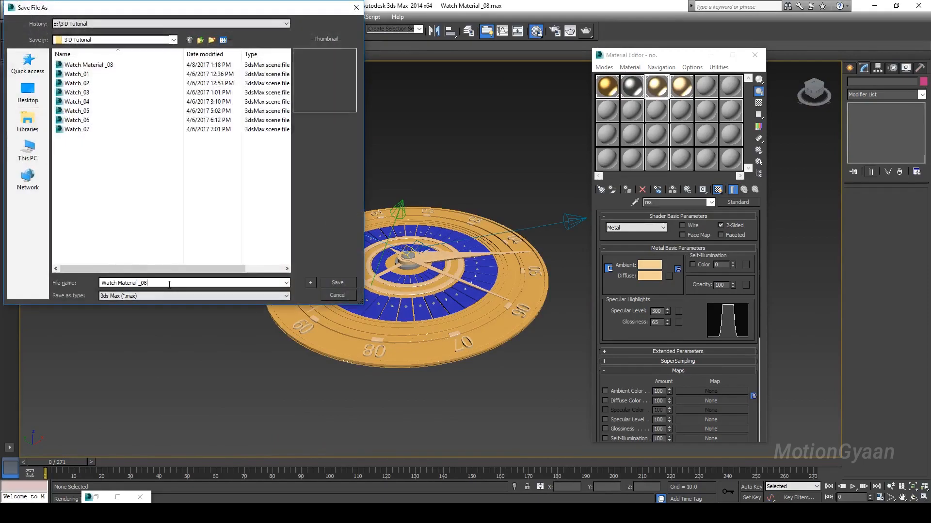
key(BackSpace)
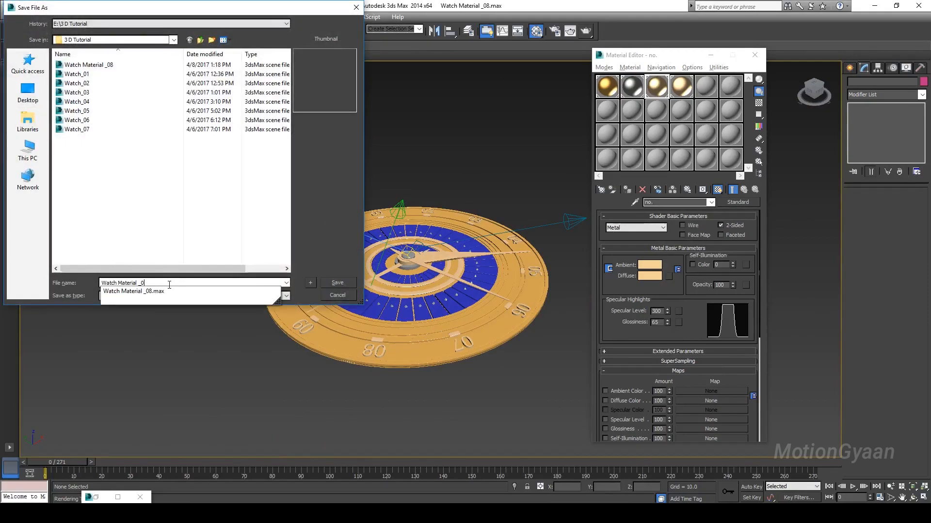
text(9)
click(348, 283)
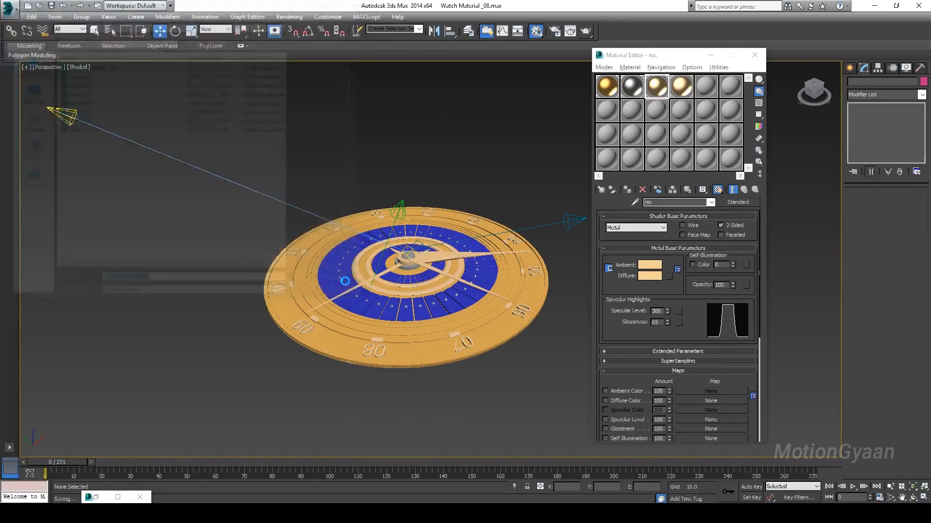
Step: View the Tutorial Ref image from the Watch folder on drive E, and minimize it after checking the dial's colours
alt+middle_drag(370, 213, 397, 244)
scroll(381, 244, up, 2)
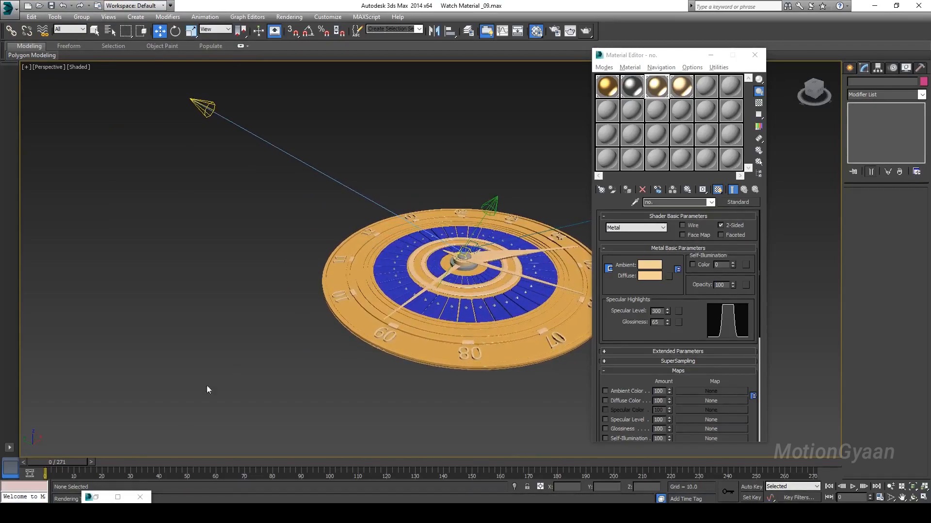
click(326, 17)
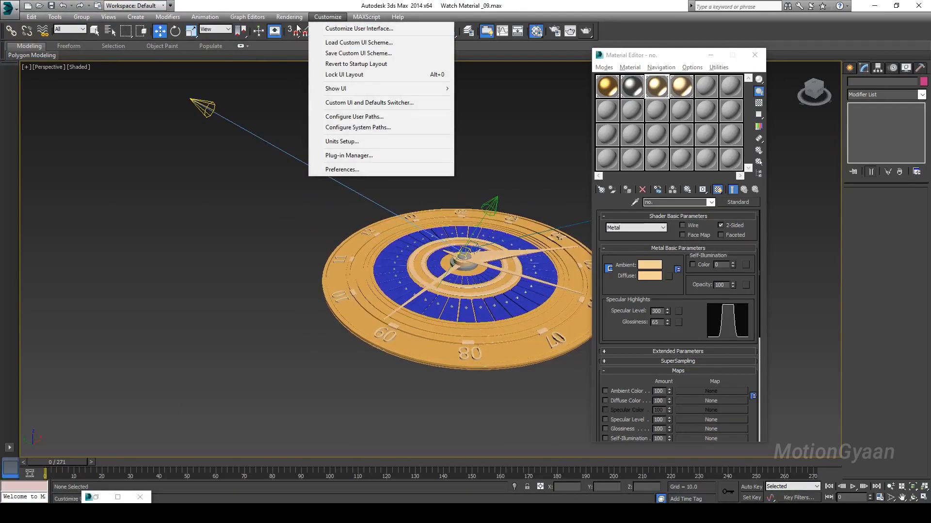
mouse_move(290, 17)
click(309, 233)
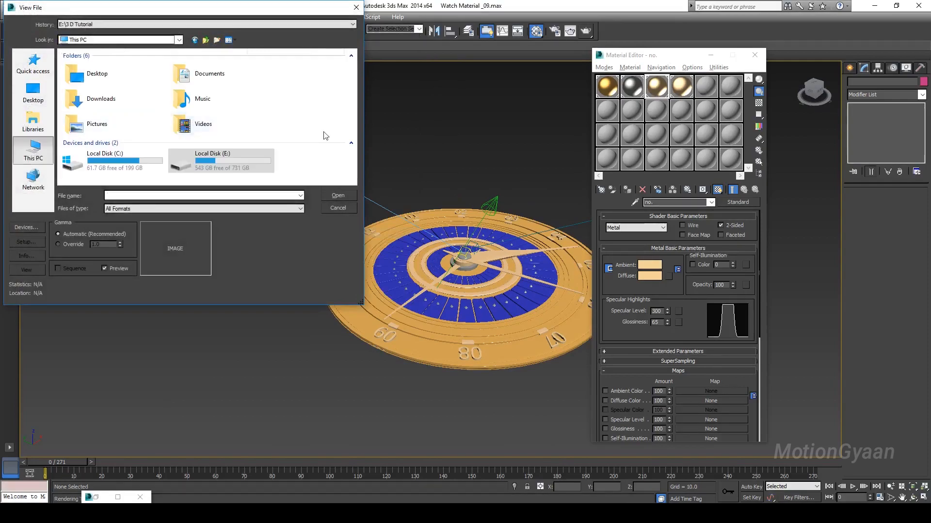
double_click(224, 160)
click(174, 111)
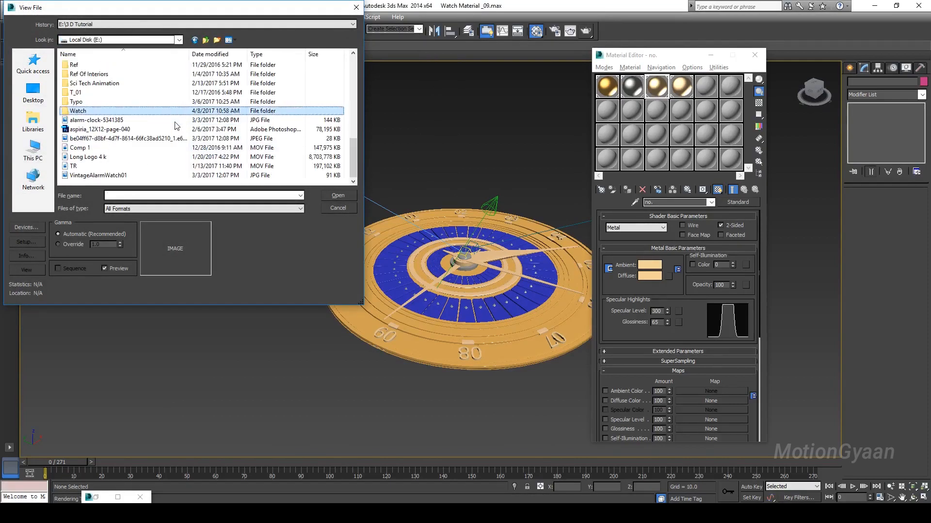
double_click(108, 113)
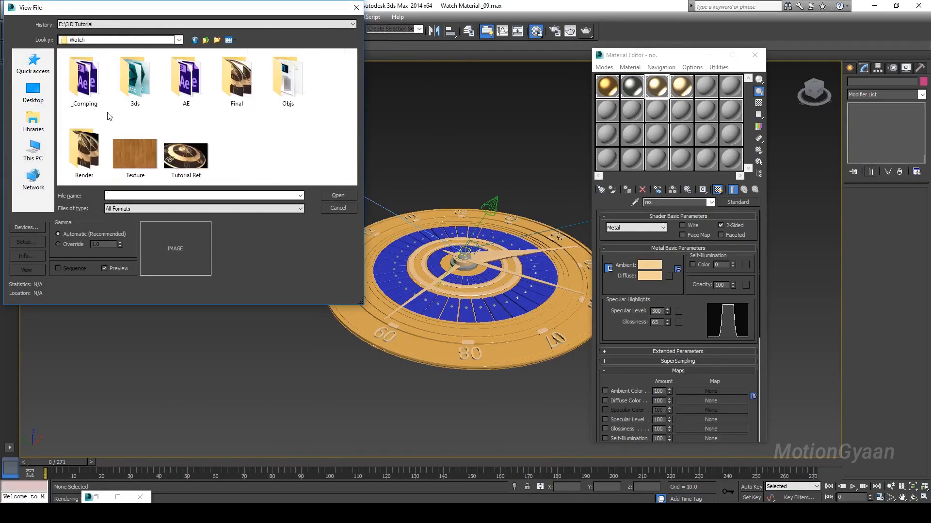
click(193, 152)
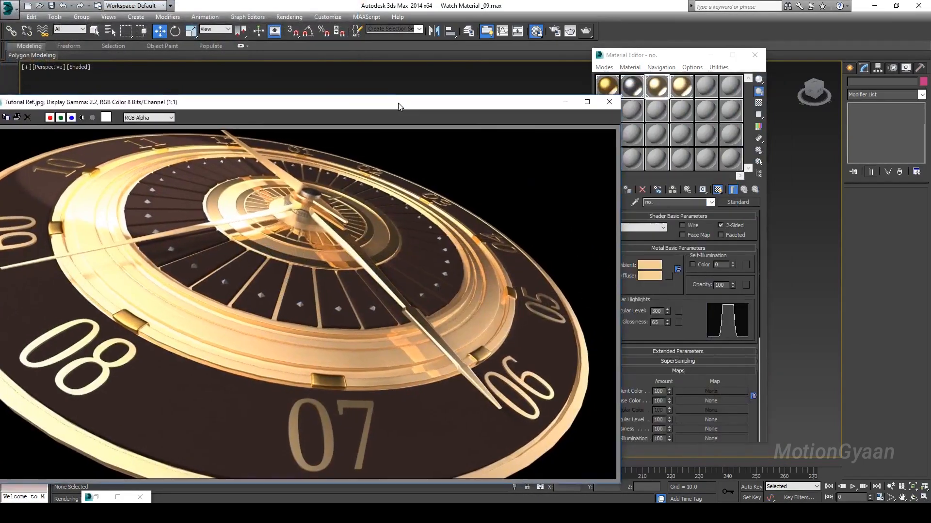
drag(381, 102, 315, 202)
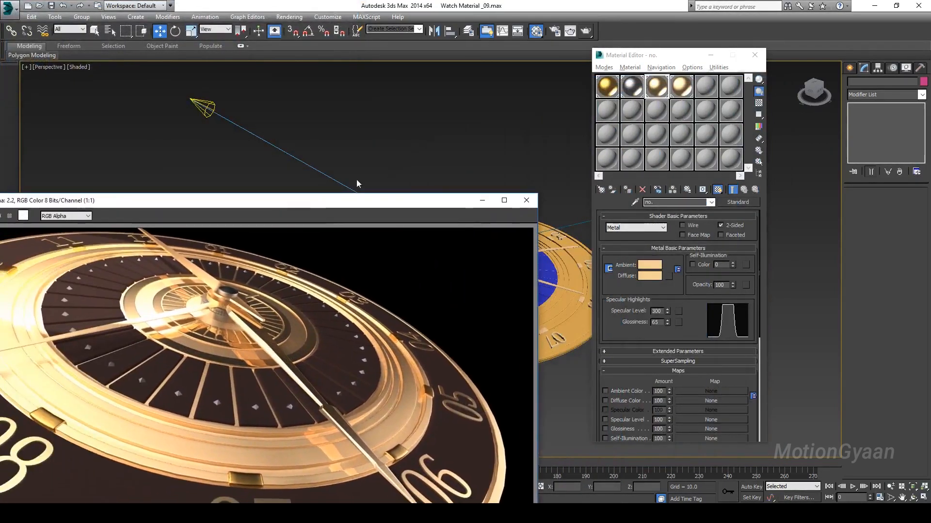
click(483, 200)
Step: Select the outer ring of blue segments and activate an unused material slot for it
alt+middle_drag(458, 138, 429, 292)
click(429, 291)
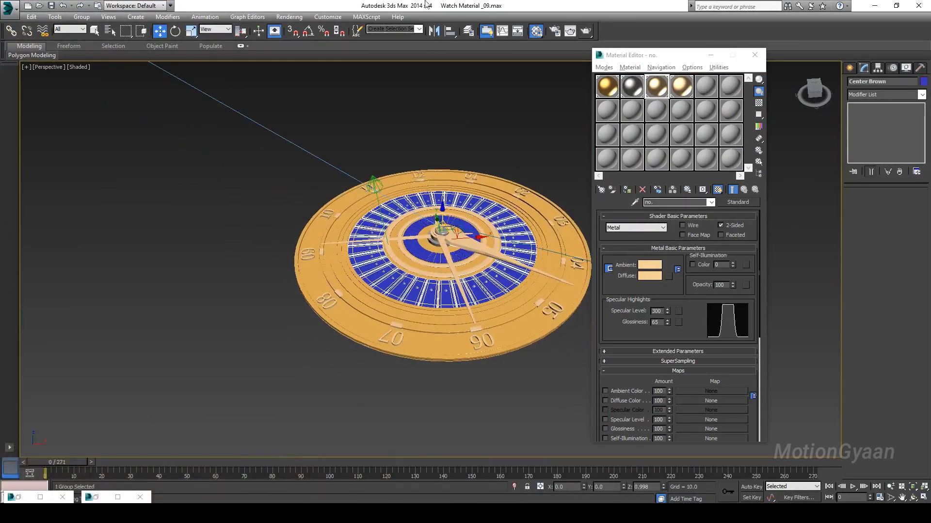
click(706, 88)
mouse_move(372, 299)
alt+middle_down()
mouse_move(410, 313)
mouse_move(387, 295)
alt+middle_up()
middle_drag(475, 295, 452, 252)
scroll(397, 281, up, 3)
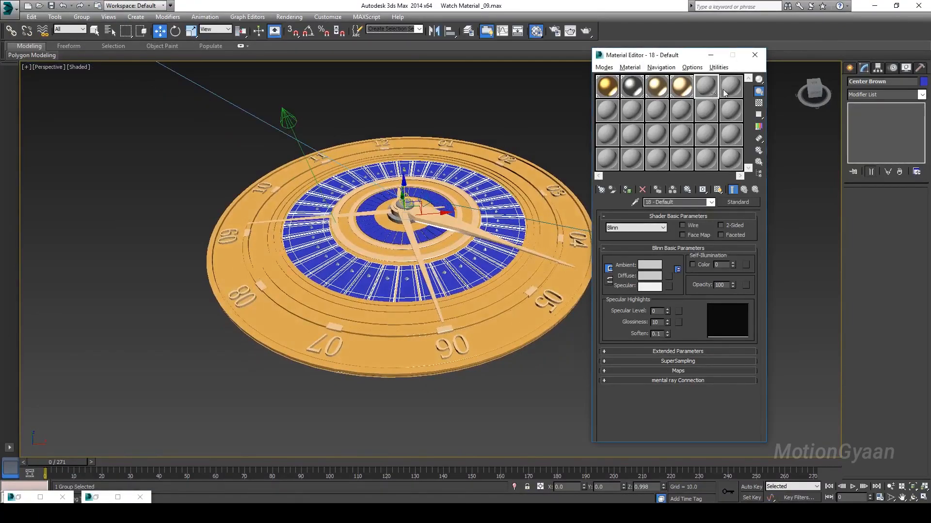
Step: Set the new material's ambient and diffuse colour to dark brown with red 18, green 5 and blue 2
click(653, 265)
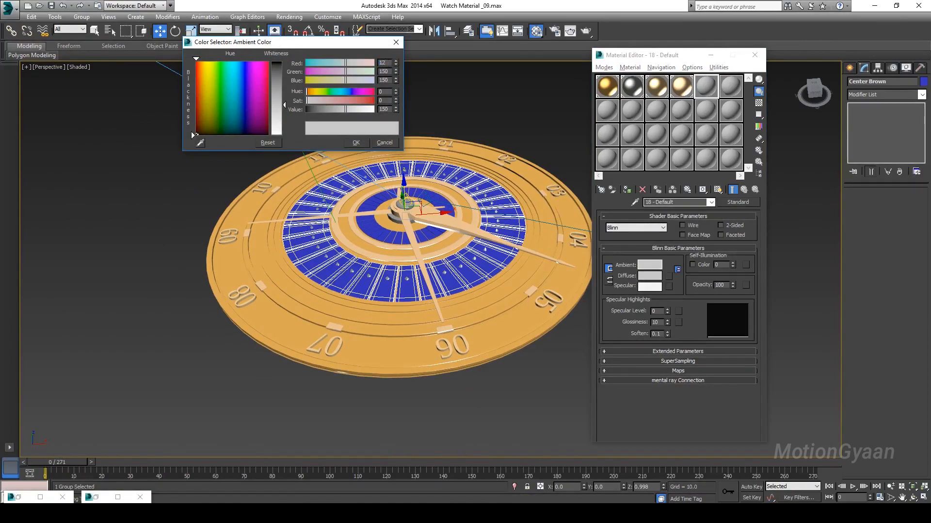
key(Tab)
text(6)
key(Tab)
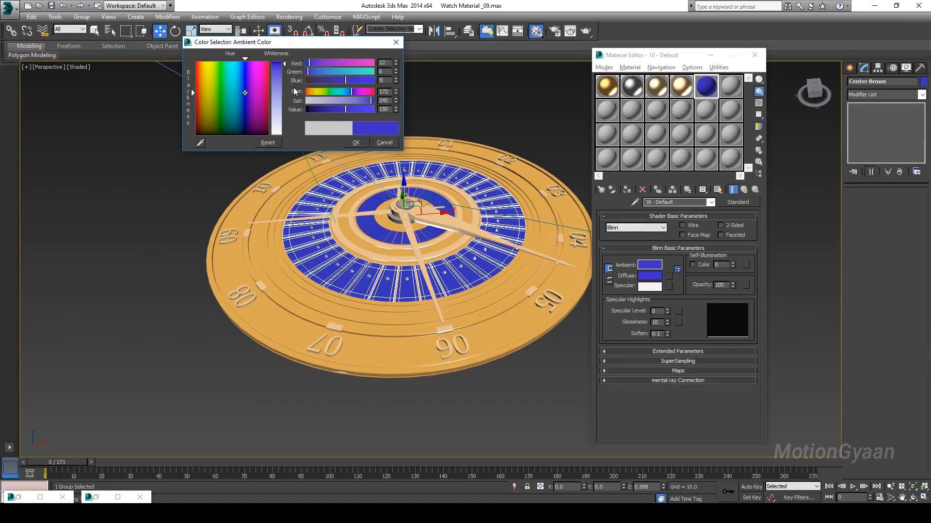
drag(309, 95, 311, 113)
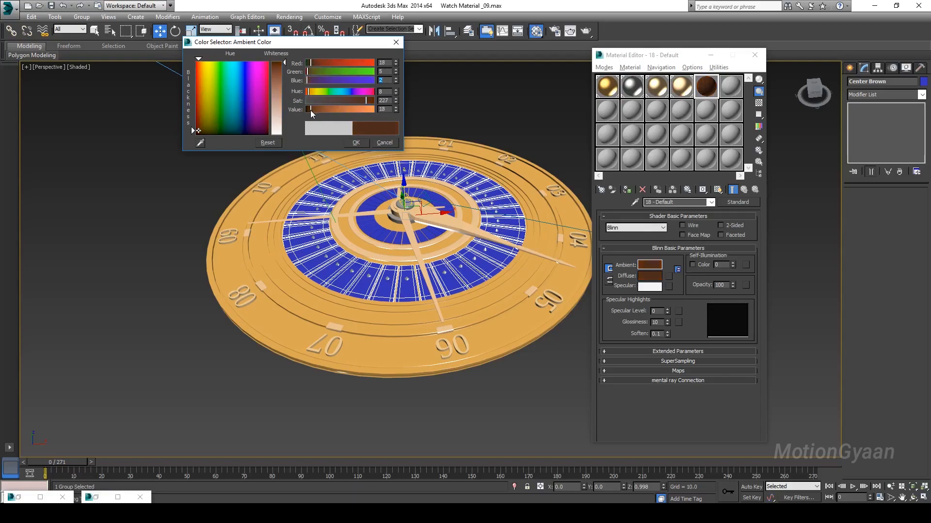
click(355, 142)
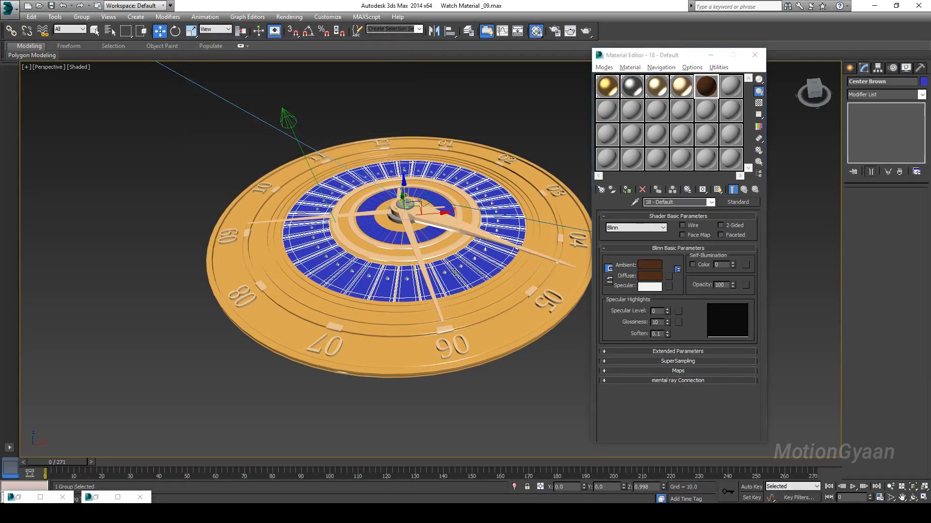
Step: Assign the dark brown material to the outer ring of blue segments and to the inner ring of blue segments
click(626, 190)
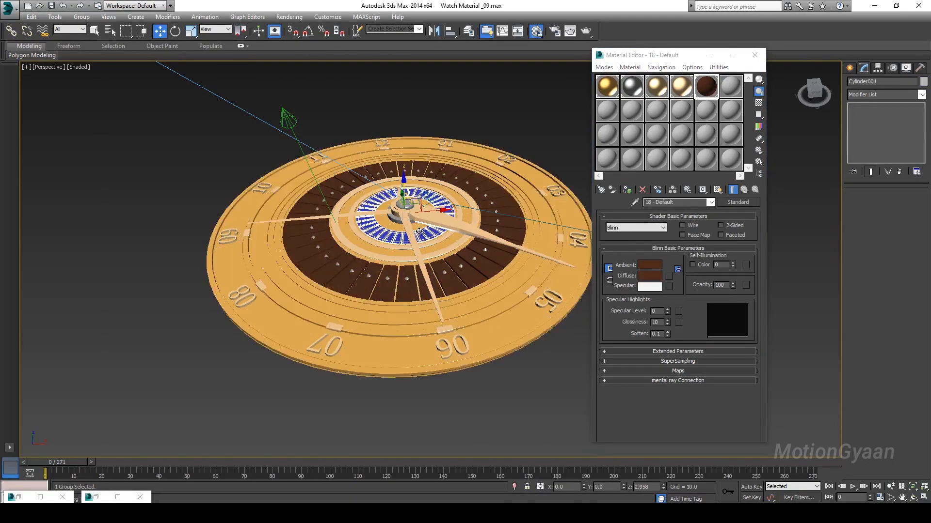
click(626, 190)
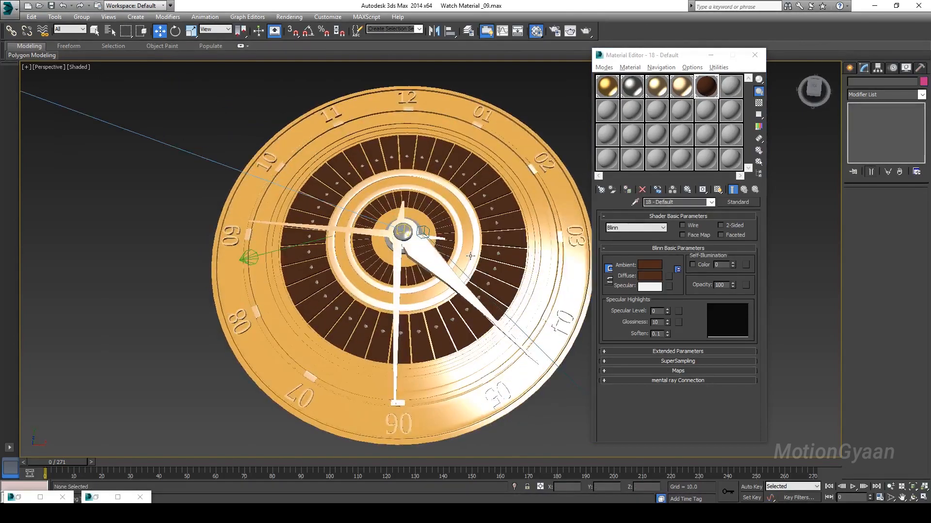
middle_drag(478, 271, 472, 243)
scroll(457, 260, up, 2)
middle_drag(427, 199, 469, 191)
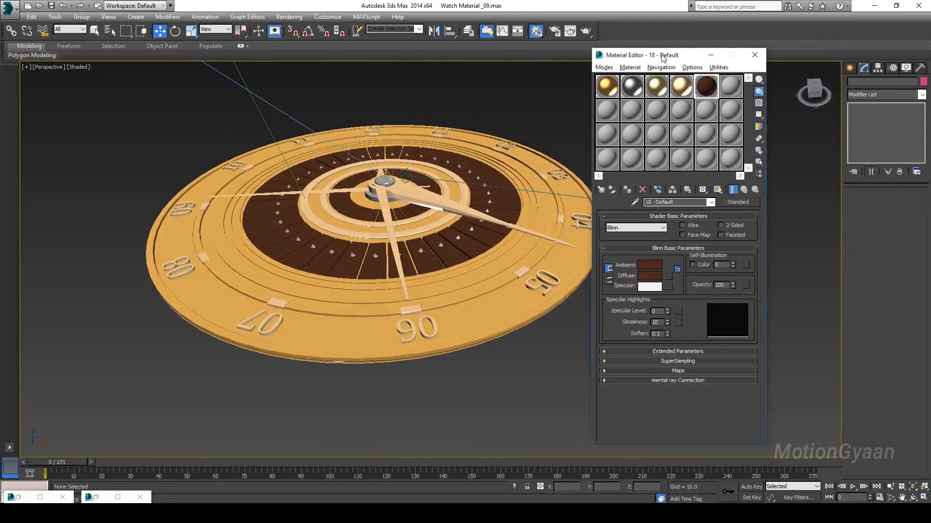
Step: Name the dark brown material "brown part", with the Material Editor moved off the dial
drag(669, 55, 709, 61)
click(720, 206)
text(brown part)
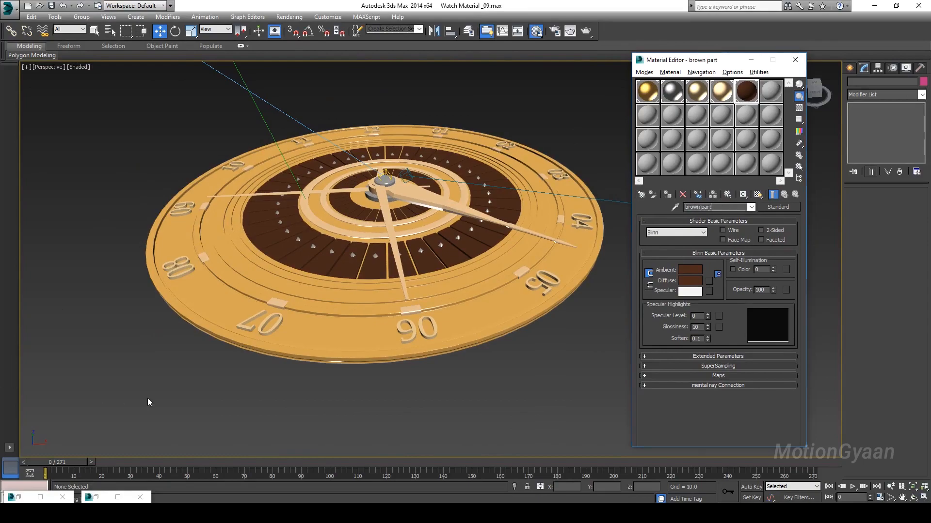
click(147, 403)
Step: Select the gold dial base and examine the gold material's shader settings and maps
alt+middle_drag(317, 330, 439, 381)
click(442, 383)
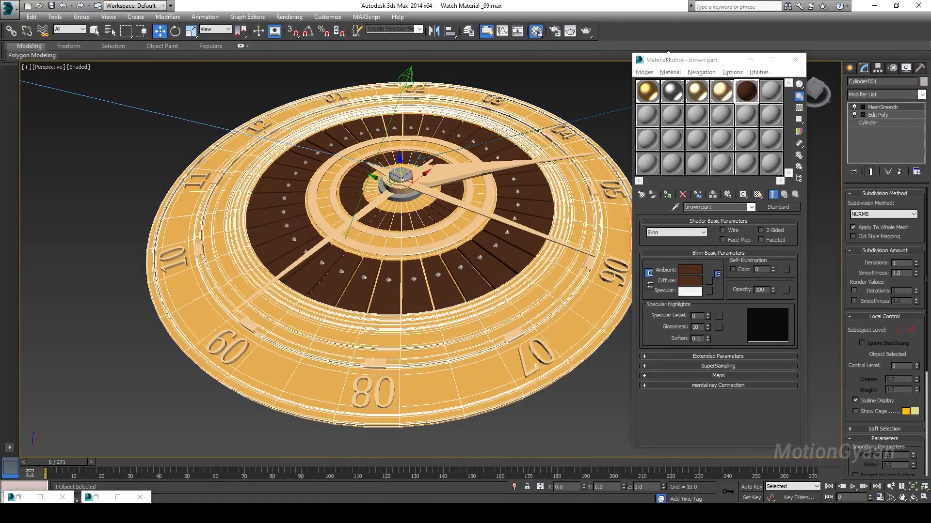
click(654, 92)
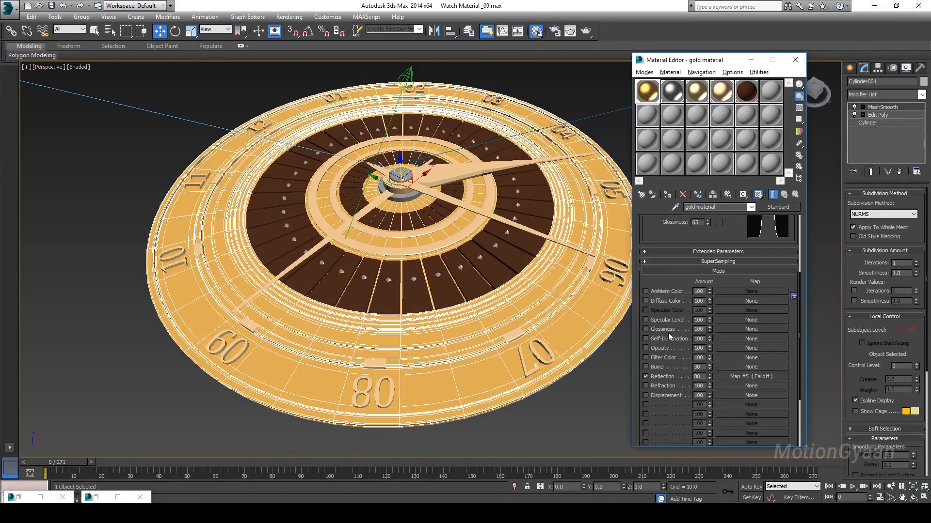
scroll(759, 251, up, 5)
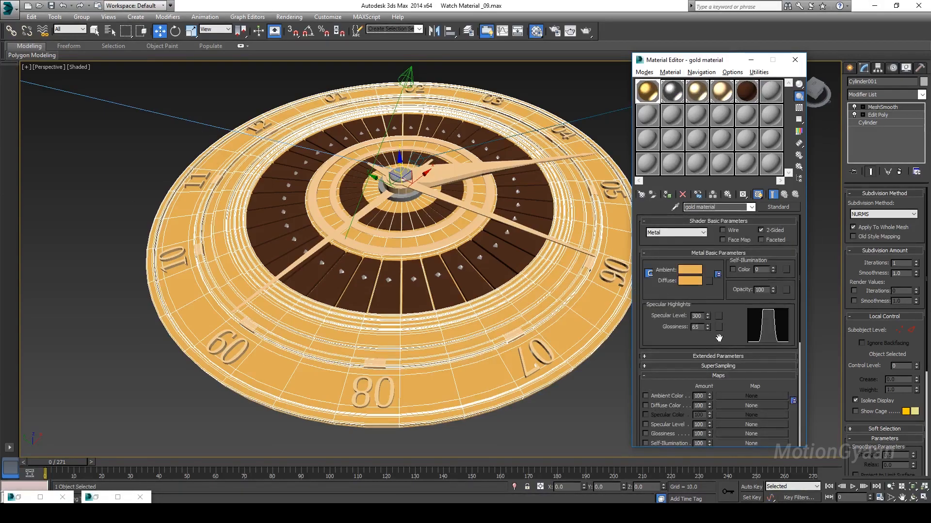
Step: Test-render the perspective view to check the brown segments against the gold dial, and deselect the dial base
click(585, 30)
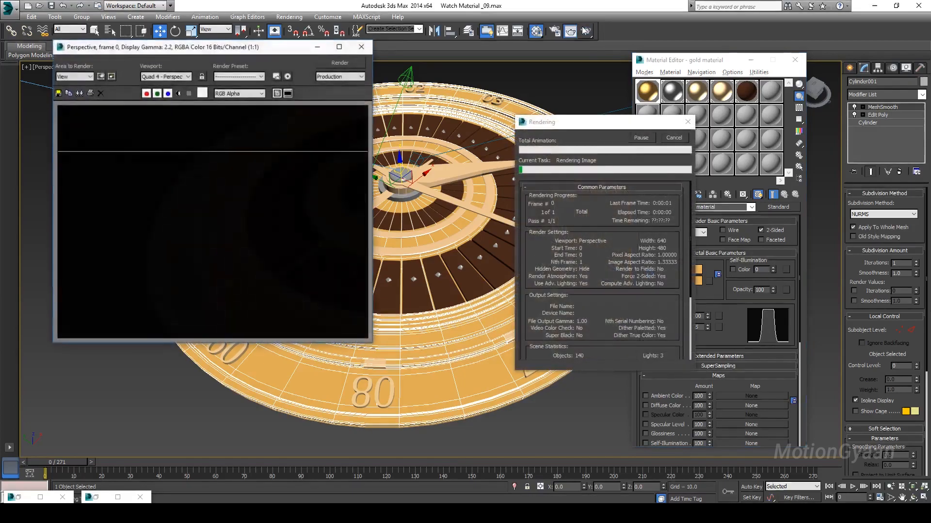
click(210, 234)
scroll(196, 250, up, 2)
scroll(196, 255, down, 2)
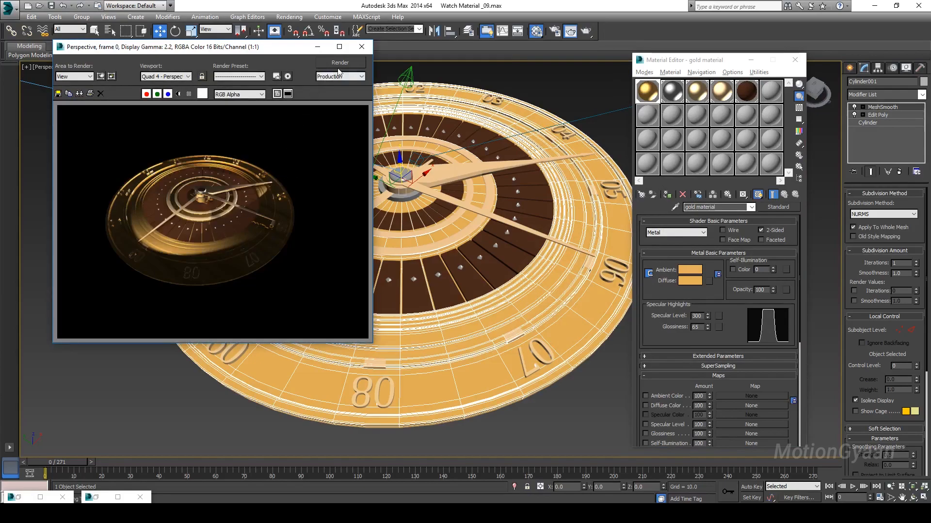
click(361, 47)
click(566, 421)
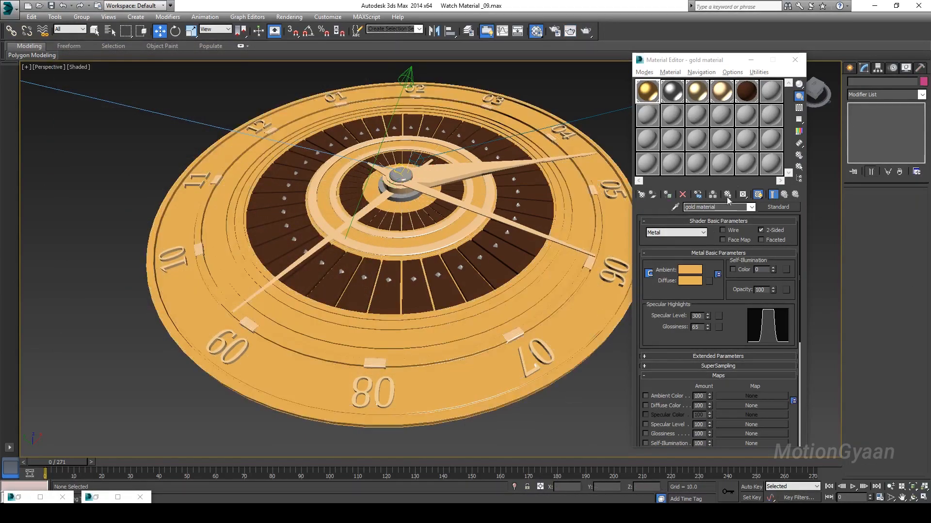
Step: Minimize the Material Editor and switch off the MeshSmooth modifier on the gold dial base
click(751, 60)
click(418, 340)
alt+middle_drag(419, 340, 459, 340)
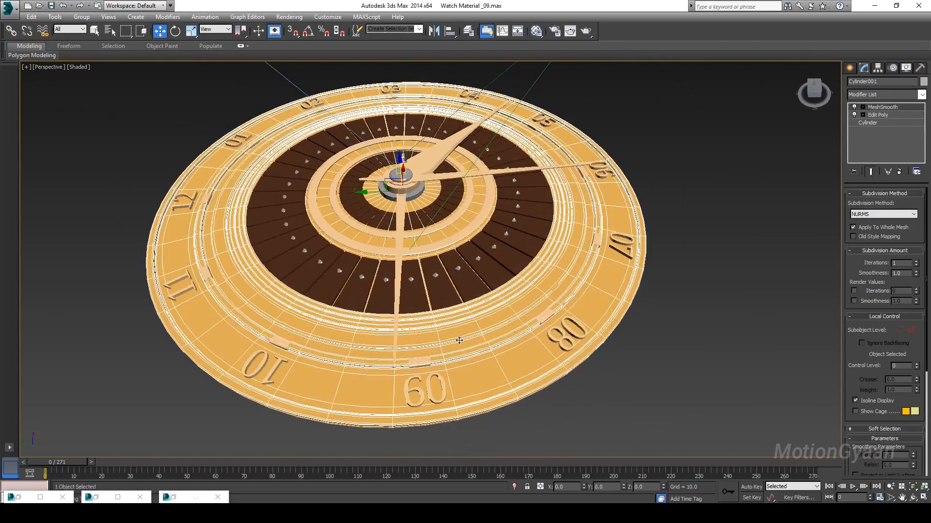
click(854, 107)
click(731, 253)
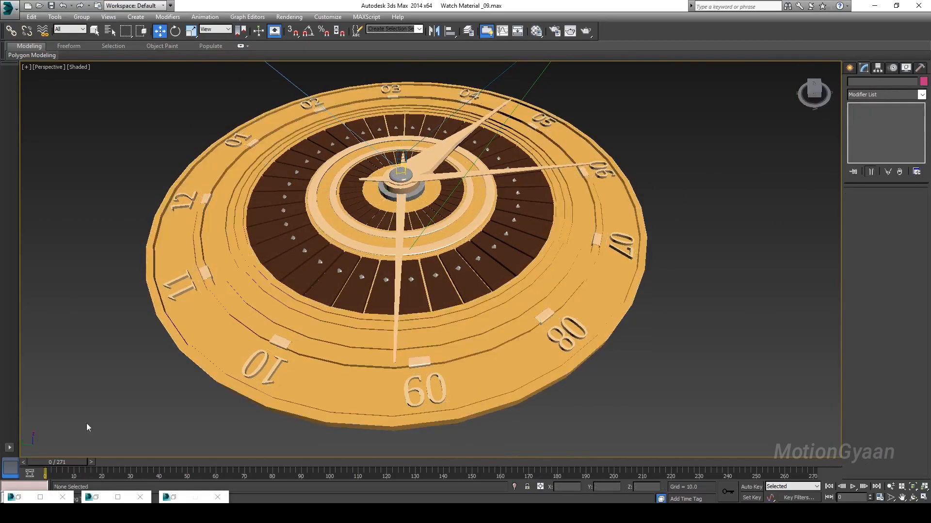
Step: Compare the dial base's outer ring with the Tutorial Ref image placed beside the model, and minimize the image
click(40, 498)
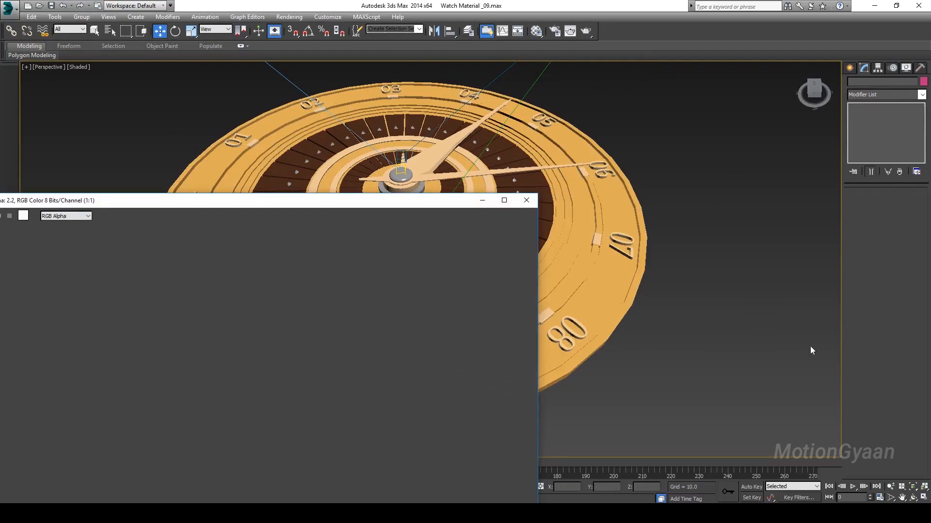
drag(354, 206, 803, 167)
middle_drag(280, 357, 194, 294)
click(193, 294)
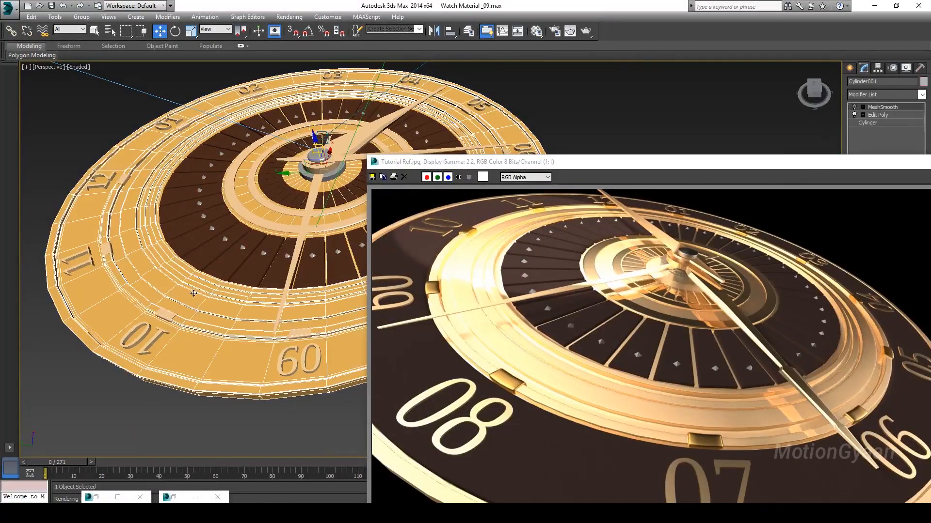
alt+middle_drag(214, 324, 190, 336)
drag(906, 168, 544, 195)
click(585, 192)
Step: Isolate the gold dial base and switch its Edit Poly modifier to polygon-level editing
click(456, 348)
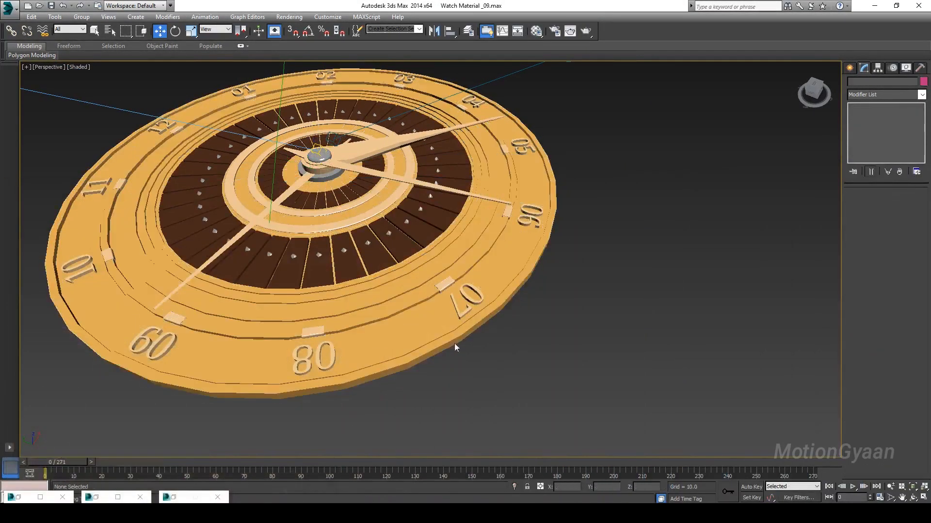
middle_drag(288, 372, 406, 332)
click(391, 324)
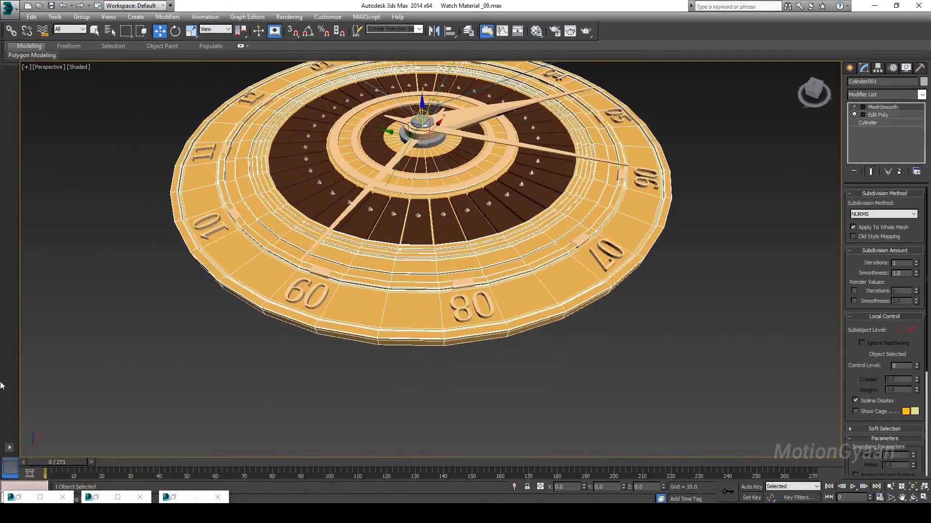
click(876, 115)
click(896, 269)
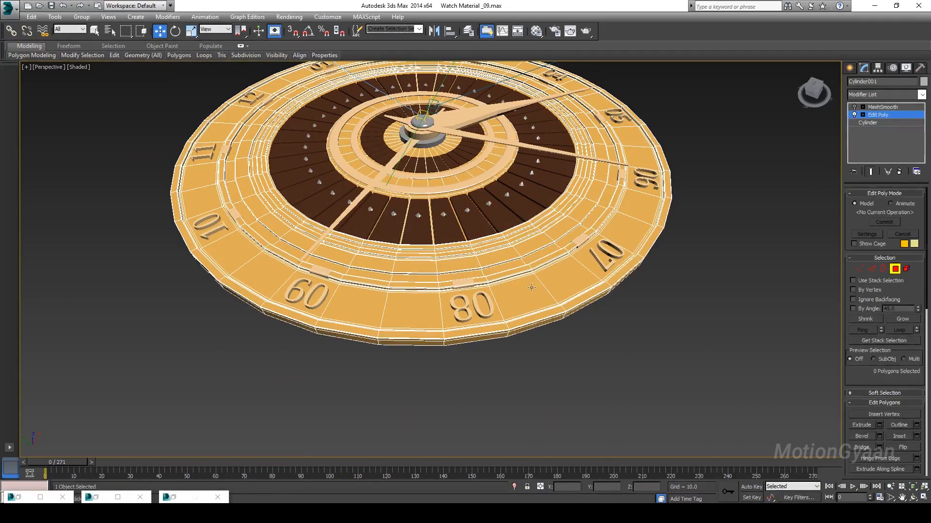
alt+middle_drag(473, 194, 601, 314)
right_click(527, 344)
click(557, 310)
Step: Select the full loop of wide flat polygons that forms the dial base's outer ring
click(601, 315)
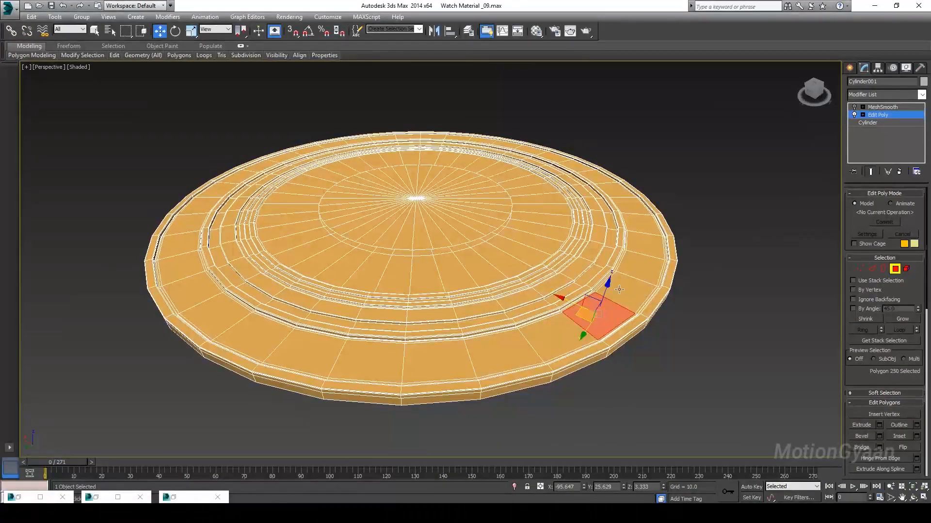
ctrl+click(629, 288)
ctrl+click(636, 259)
ctrl+click(635, 241)
ctrl+click(631, 224)
ctrl+click(622, 209)
ctrl+click(612, 187)
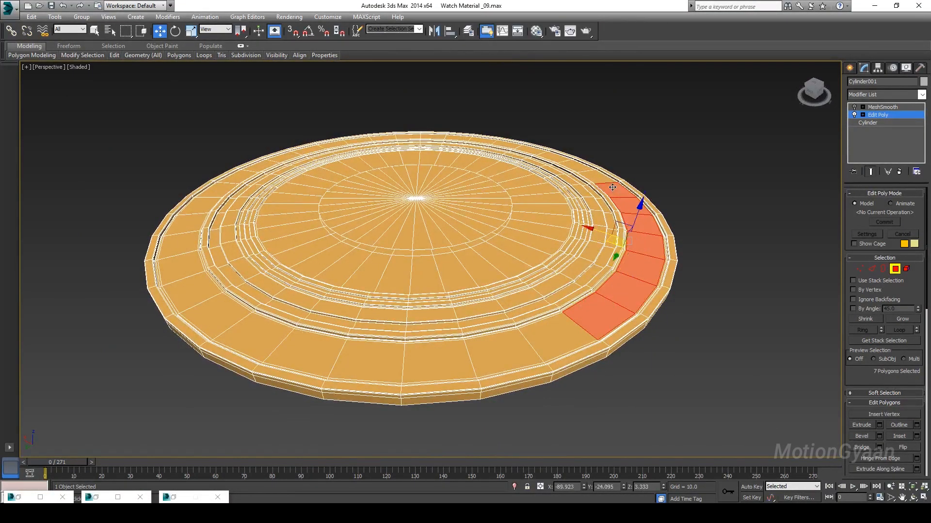
shift+click(589, 174)
Step: Add the narrow polygon loops along the flat ring's outer and inner borders to the selection
alt+middle_drag(572, 294, 622, 289)
scroll(622, 318, up, 5)
scroll(624, 317, down, 5)
ctrl+click(631, 268)
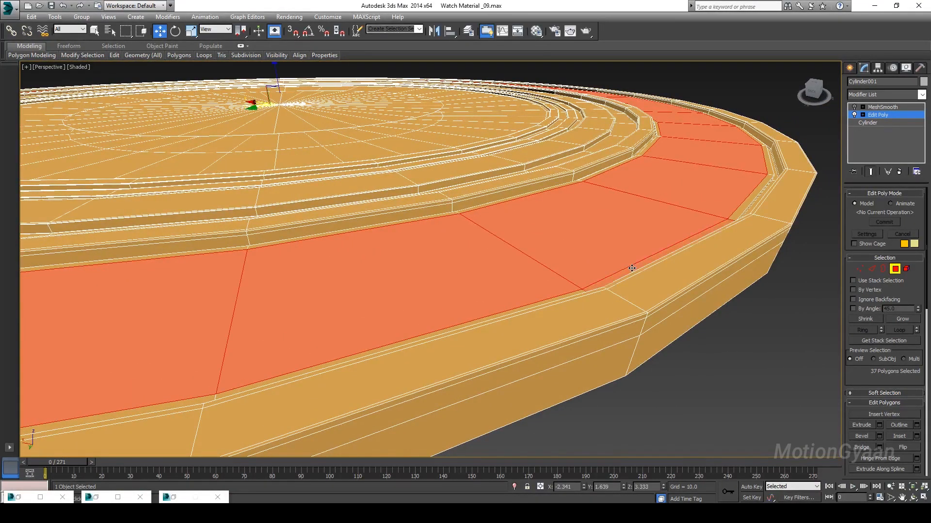
shift+click(552, 299)
alt+middle_drag(572, 262, 637, 189)
scroll(664, 192, up, 3)
scroll(606, 194, up, 2)
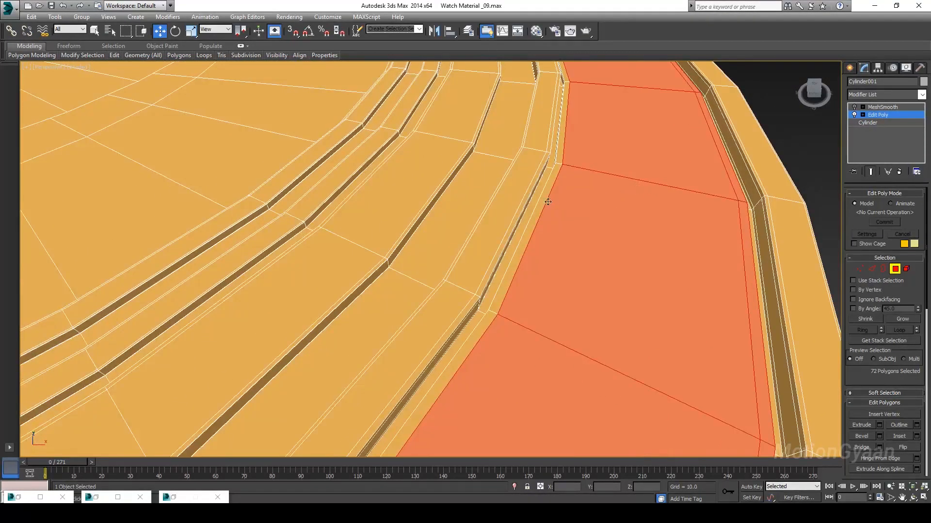
ctrl+shift+click(557, 141)
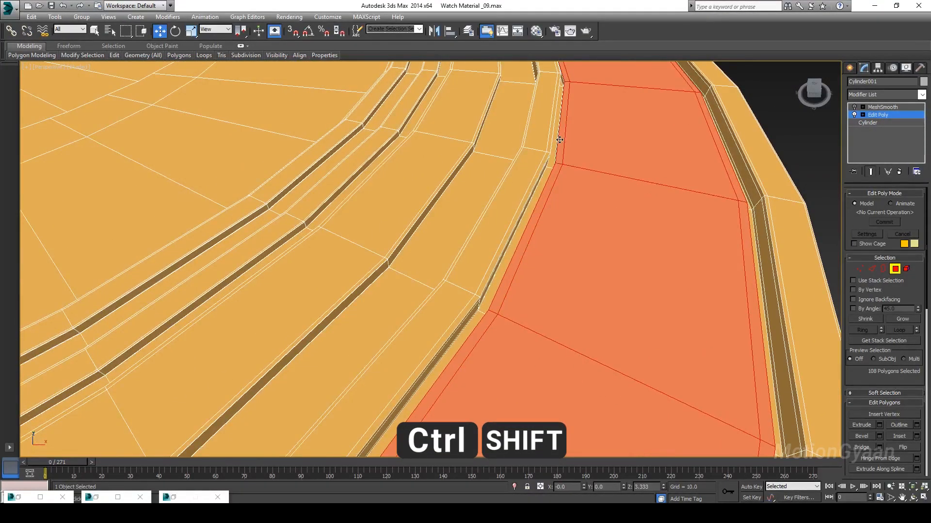
Step: Add the two thin wall loops at the flat ring's inner edge to the polygon selection
alt+middle_drag(546, 223, 581, 217)
scroll(582, 156, down, 3)
middle_drag(582, 158, 605, 204)
scroll(596, 217, up, 3)
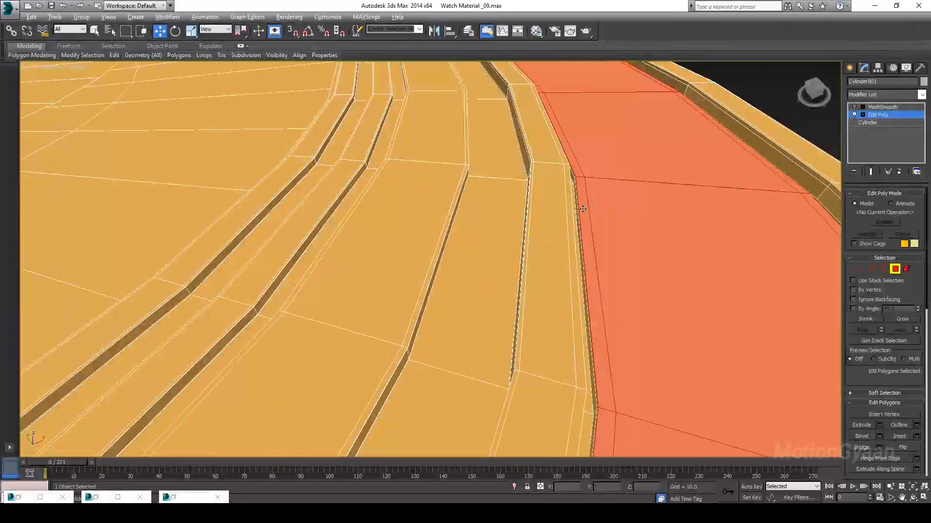
scroll(582, 207, up, 4)
scroll(583, 208, down, 4)
scroll(583, 207, up, 1)
scroll(579, 169, up, 1)
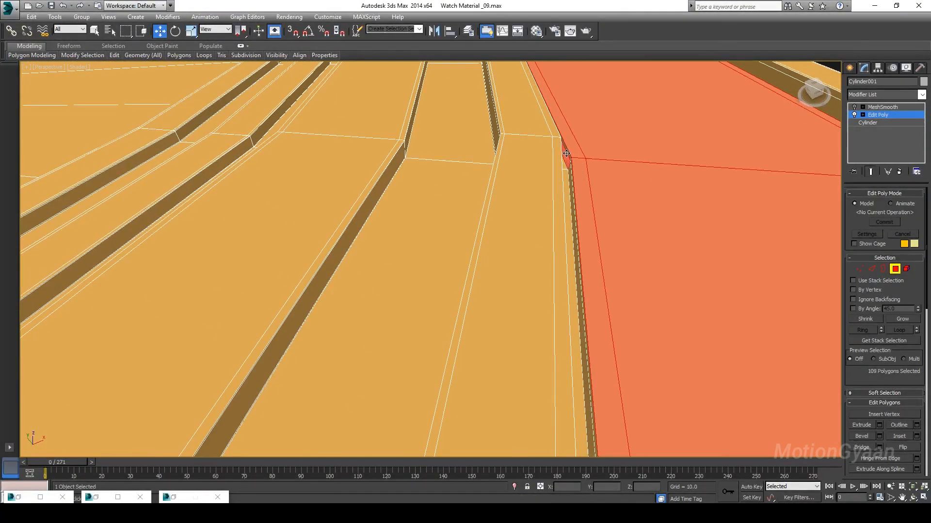
shift+click(569, 182)
ctrl+click(568, 156)
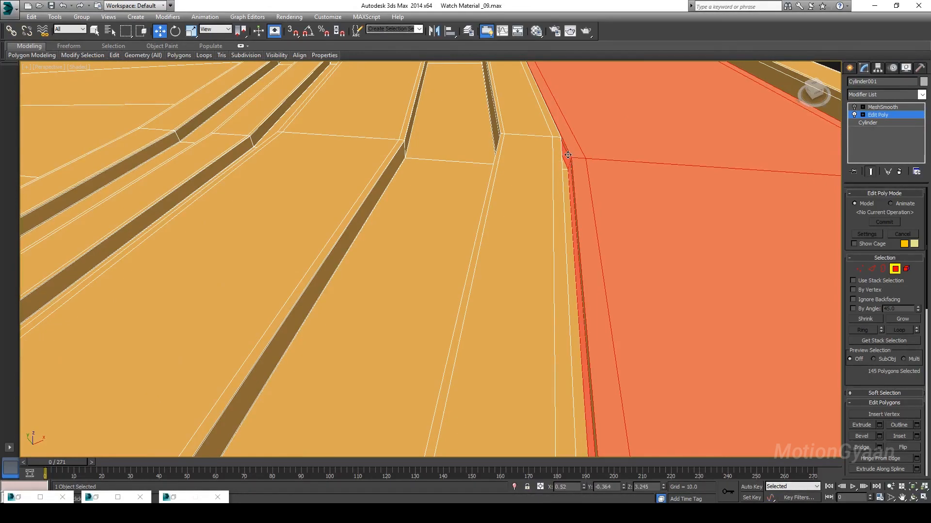
shift+click(573, 182)
Step: Extend the selection with the first thin wall loop along the flat ring's outer edge, beside the raised rim
middle_drag(611, 242, 456, 220)
scroll(583, 210, down, 4)
scroll(451, 276, up, 4)
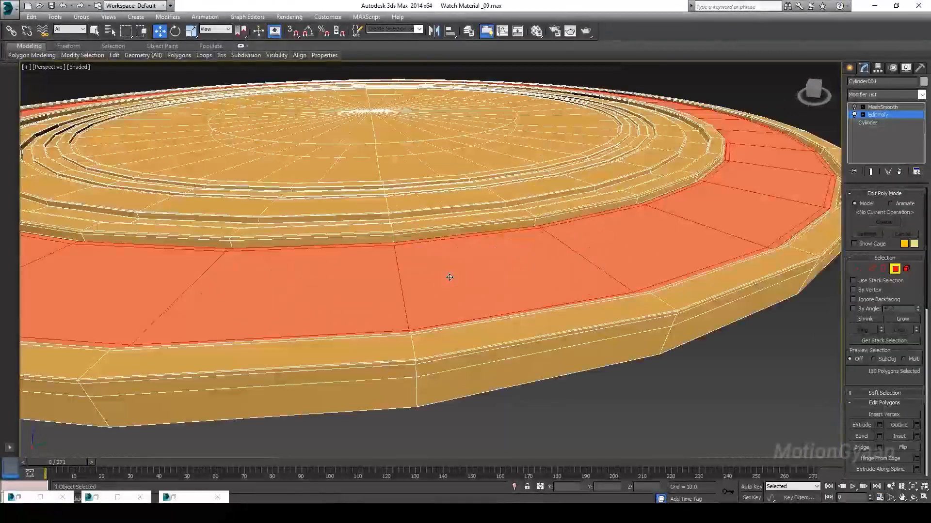
scroll(453, 276, down, 1)
alt+middle_drag(453, 277, 451, 292)
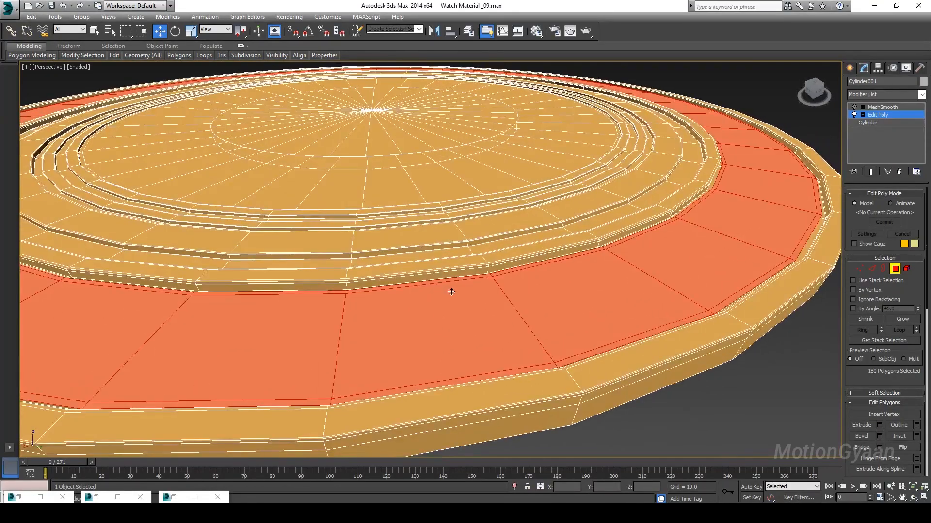
scroll(452, 292, down, 5)
alt+middle_drag(410, 341, 392, 321)
scroll(397, 348, up, 5)
scroll(399, 339, up, 1)
key(alt)
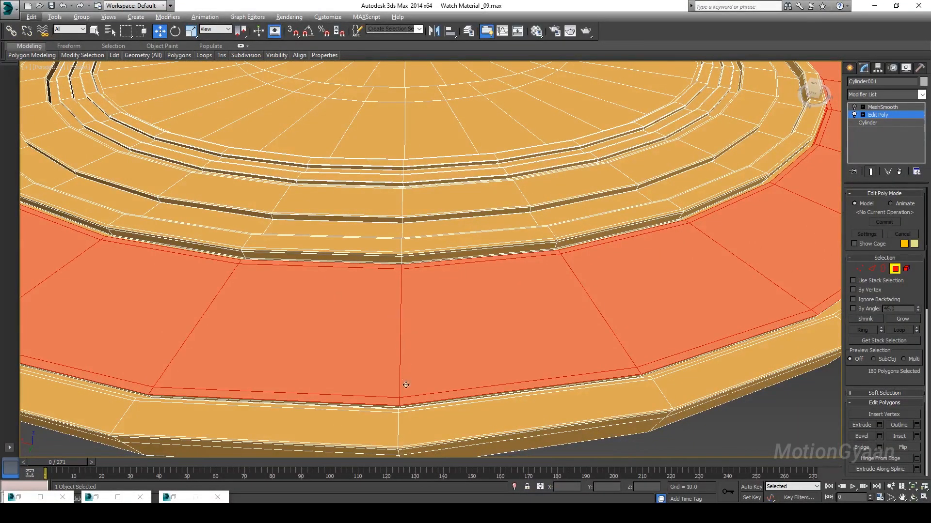
key(alt)
scroll(410, 407, up, 6)
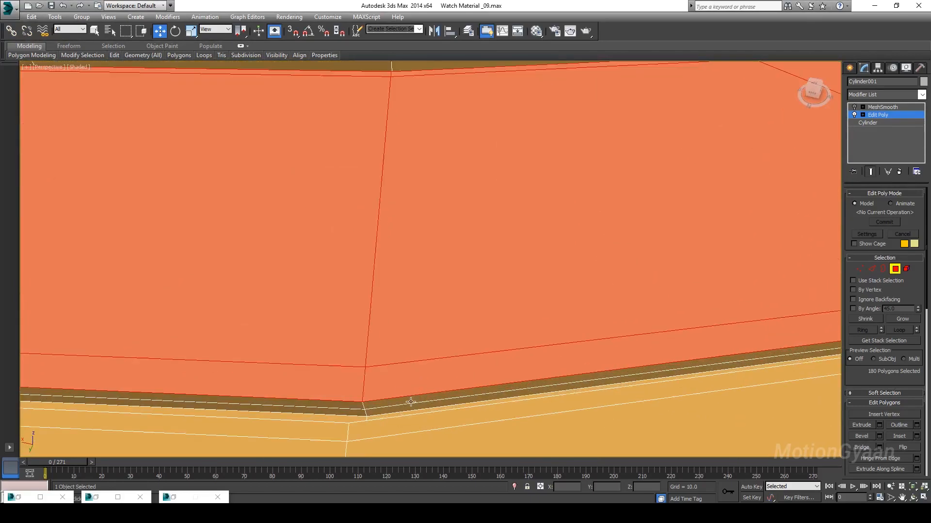
ctrl+click(411, 401)
shift+click(355, 406)
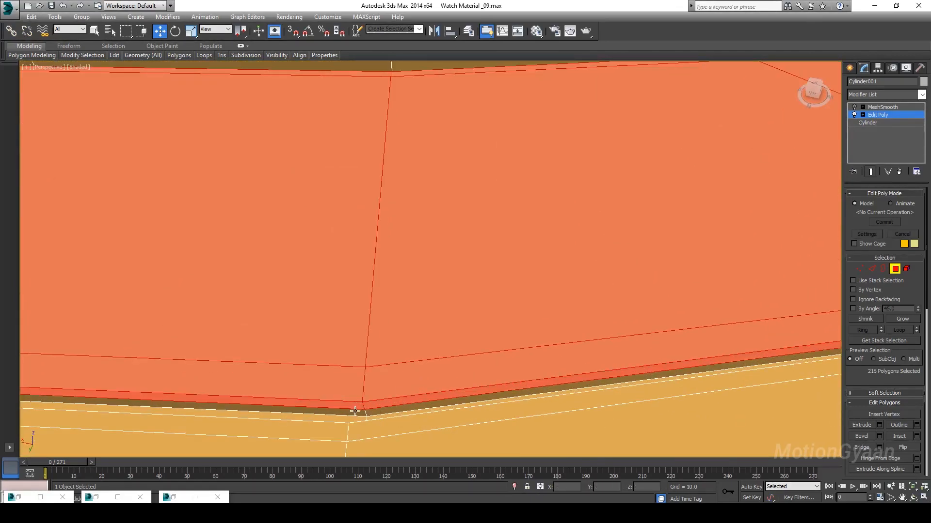
Step: Try to add the second thin wall loop at the ring's outer edge to the selection
ctrl+click(355, 411)
shift+click(375, 409)
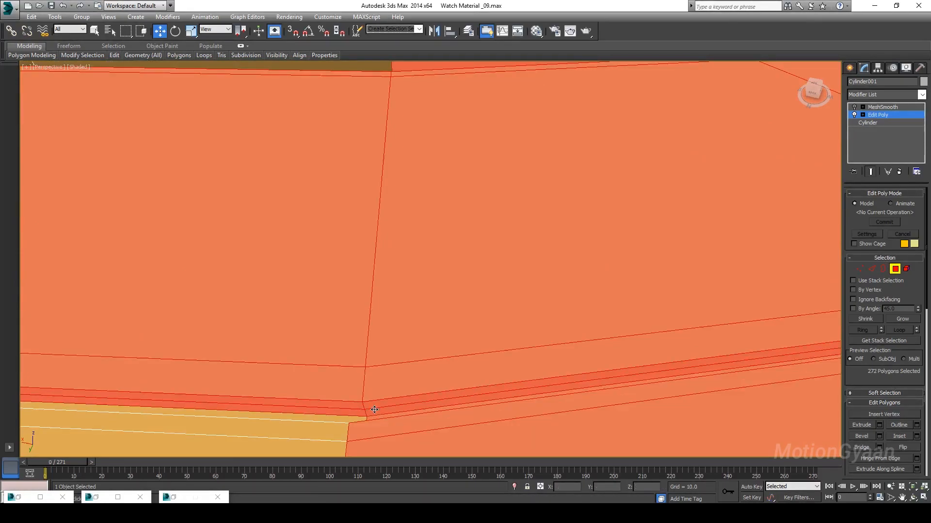
key(ctrl+z)
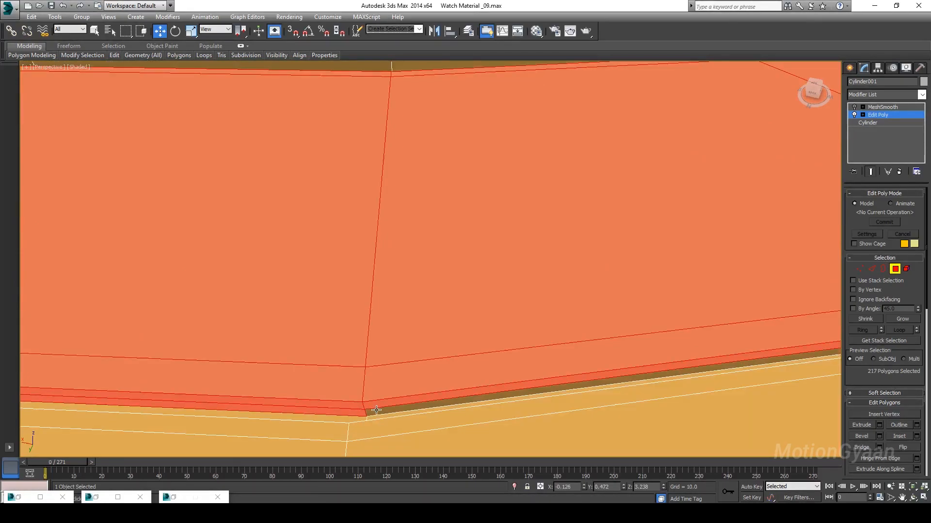
shift+click(377, 411)
Step: Deselect the stray polygons on the central disc and across the raised outer rim
scroll(380, 409, down, 10)
alt+middle_drag(440, 413, 443, 409)
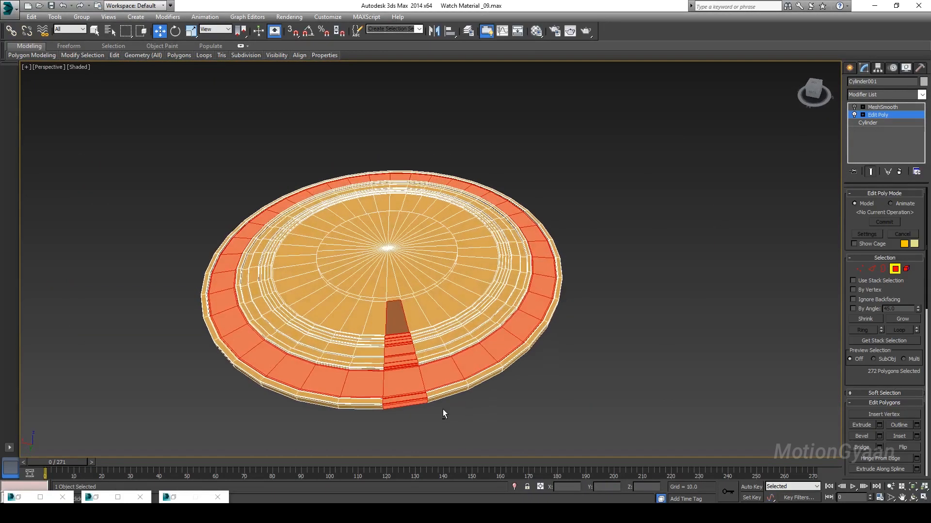
alt+click(389, 318)
scroll(373, 329, up, 4)
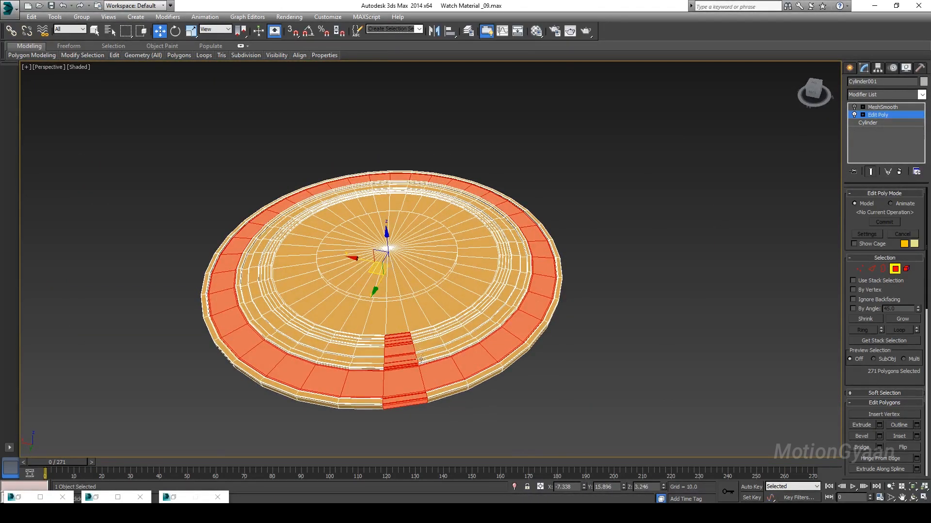
scroll(392, 373, up, 8)
scroll(392, 374, down, 7)
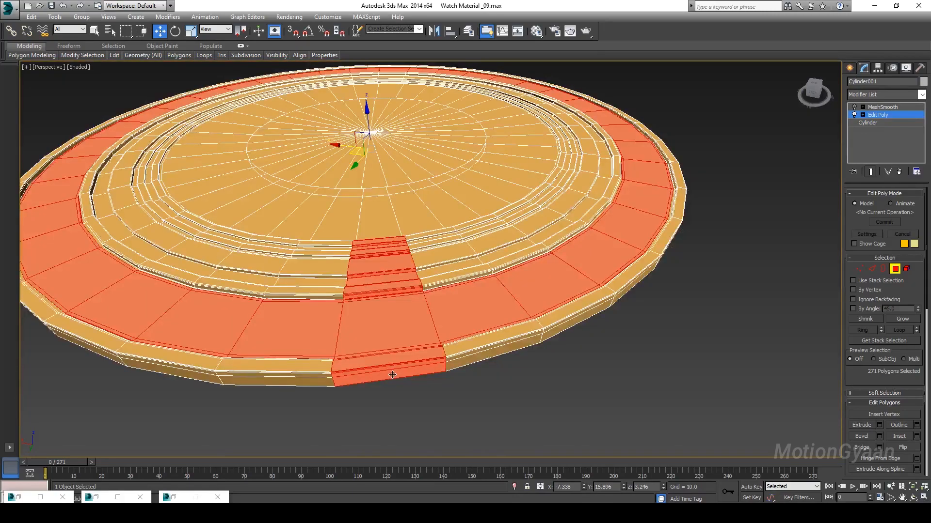
alt+click(390, 359)
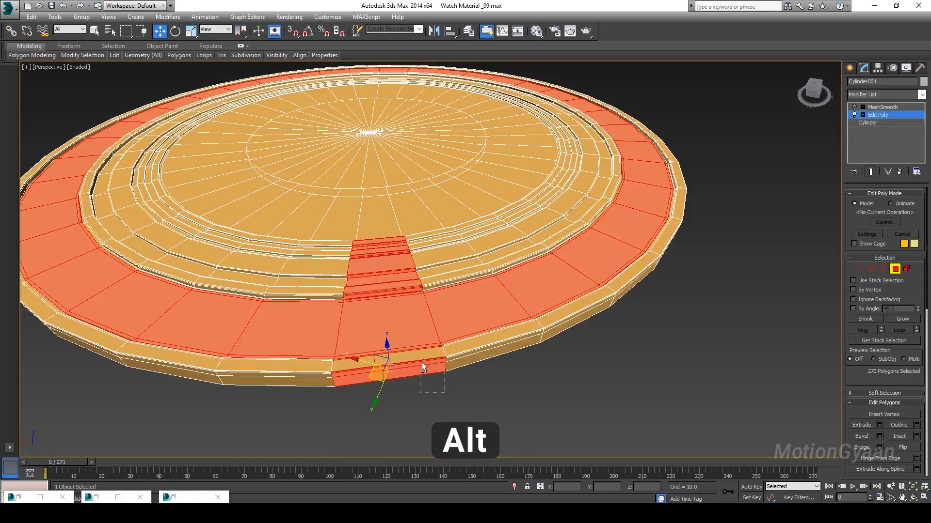
alt+drag(422, 363, 421, 360)
scroll(421, 378, up, 4)
scroll(413, 361, up, 1)
alt+middle_drag(346, 341, 429, 382)
middle_drag(543, 392, 500, 359)
scroll(500, 363, up, 6)
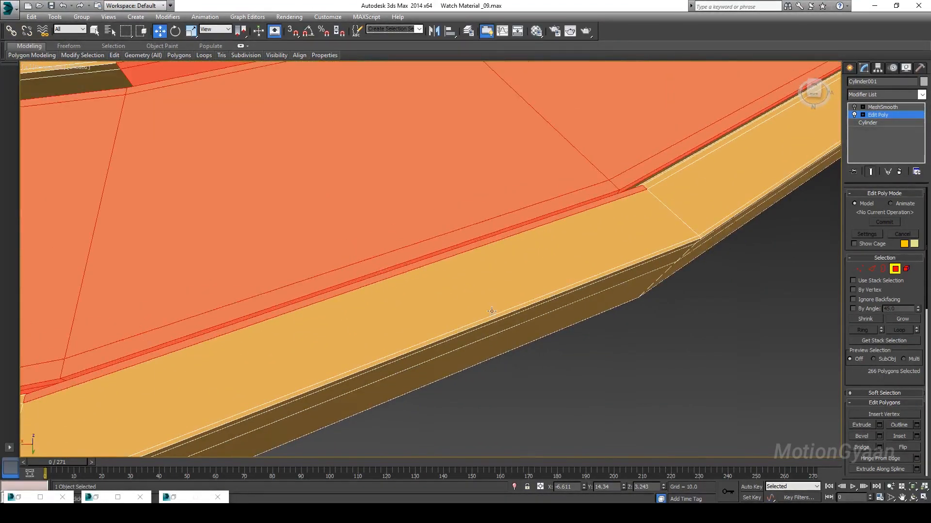
alt+click(613, 198)
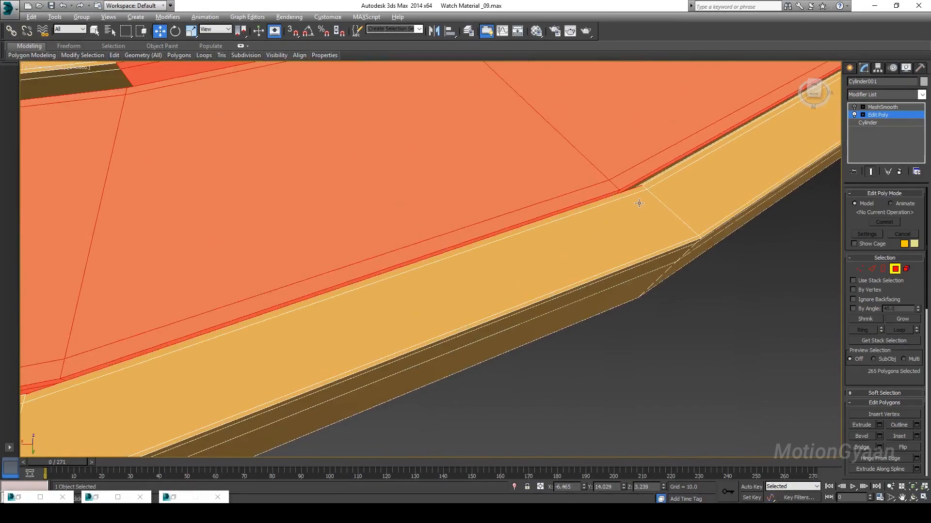
Step: Deselect the radial strip of stray polygons crossing the stepped inner rings
alt+middle_drag(634, 190, 549, 208)
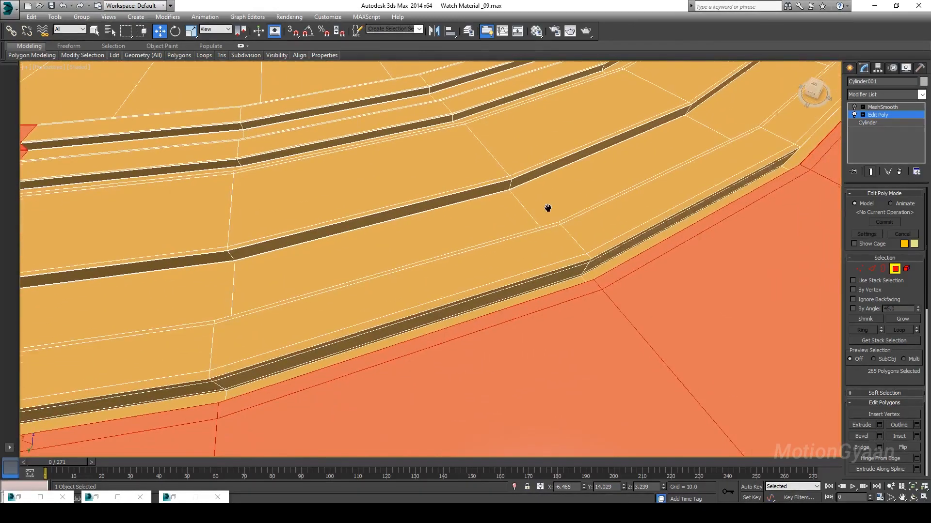
scroll(267, 191, down, 5)
middle_drag(268, 195, 366, 206)
scroll(365, 205, up, 5)
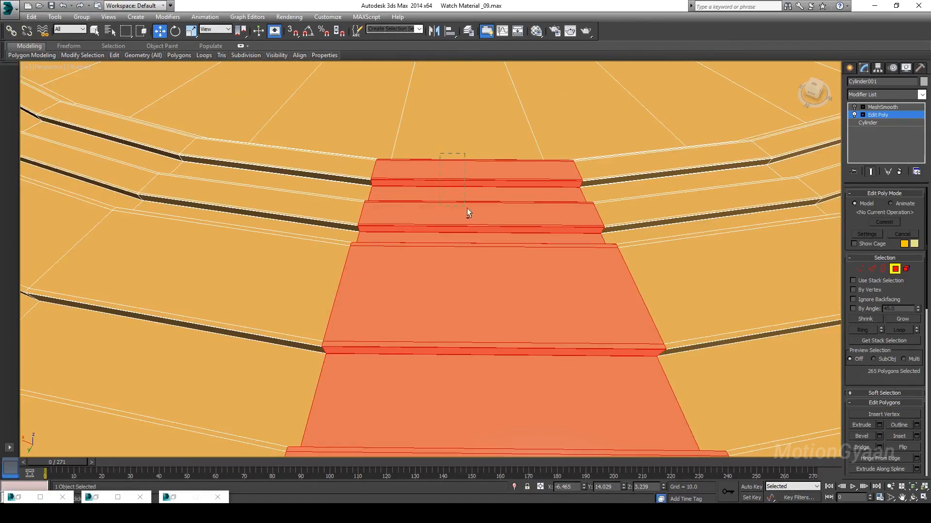
alt+drag(488, 355, 494, 375)
middle_drag(480, 336, 472, 313)
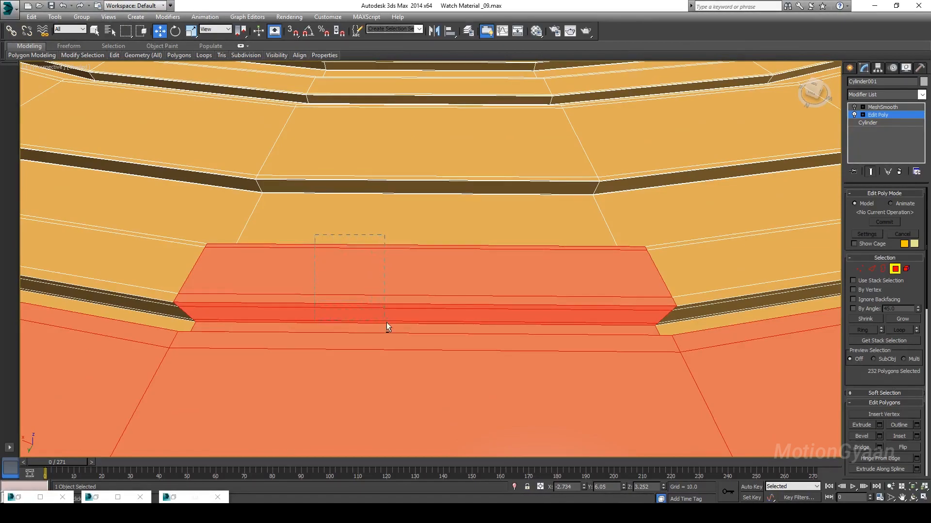
alt+drag(386, 326, 385, 328)
Step: Deselect the remaining stray rim polygons beside the flat ring's outer edge
alt+middle_drag(348, 326, 343, 323)
middle_drag(315, 362, 336, 344)
scroll(342, 320, down, 5)
scroll(346, 320, up, 5)
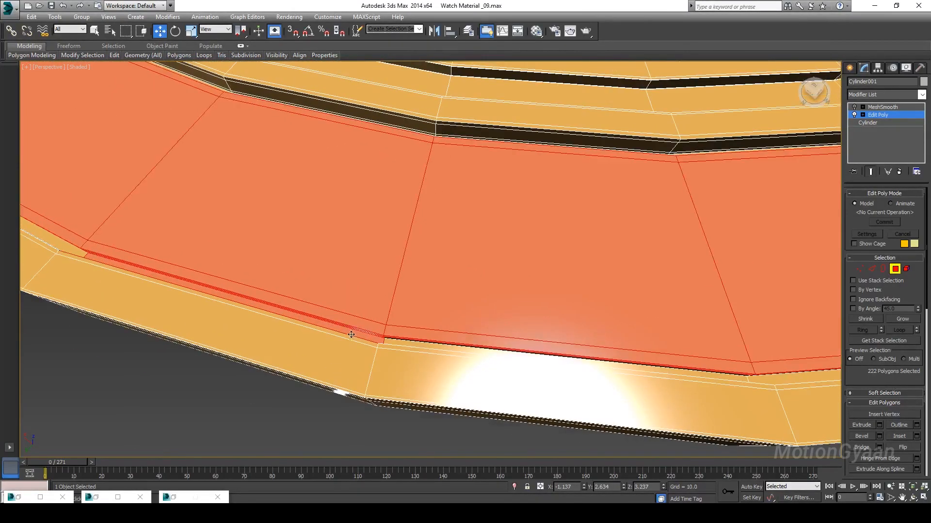
alt+click(364, 336)
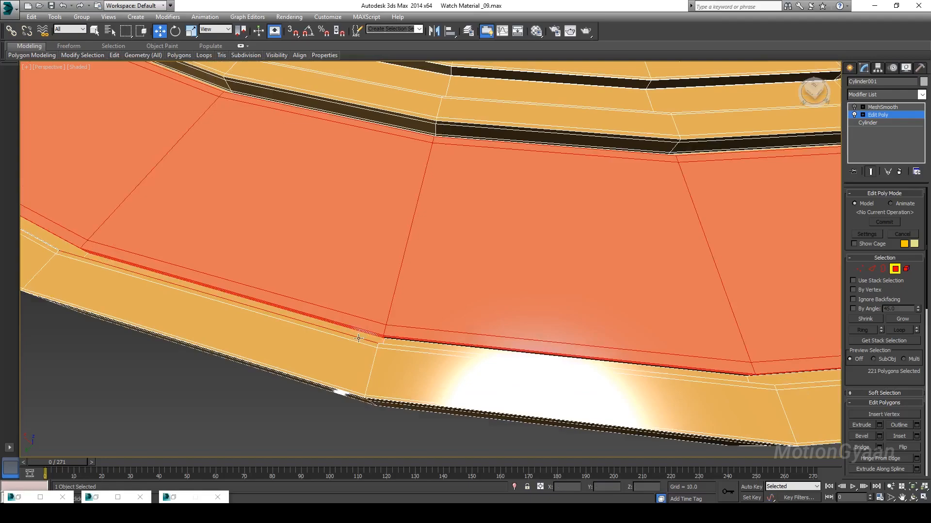
alt+click(360, 336)
alt+middle_drag(358, 346, 303, 316)
scroll(328, 297, down, 8)
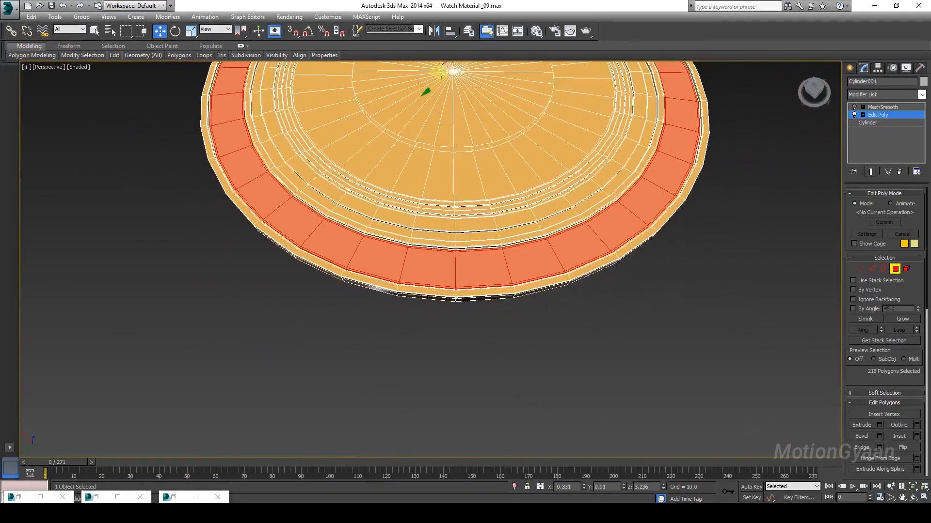
Step: Detach the selected ring polygons as a separate object named "Outer Brown Part"
alt+middle_drag(395, 238, 482, 260)
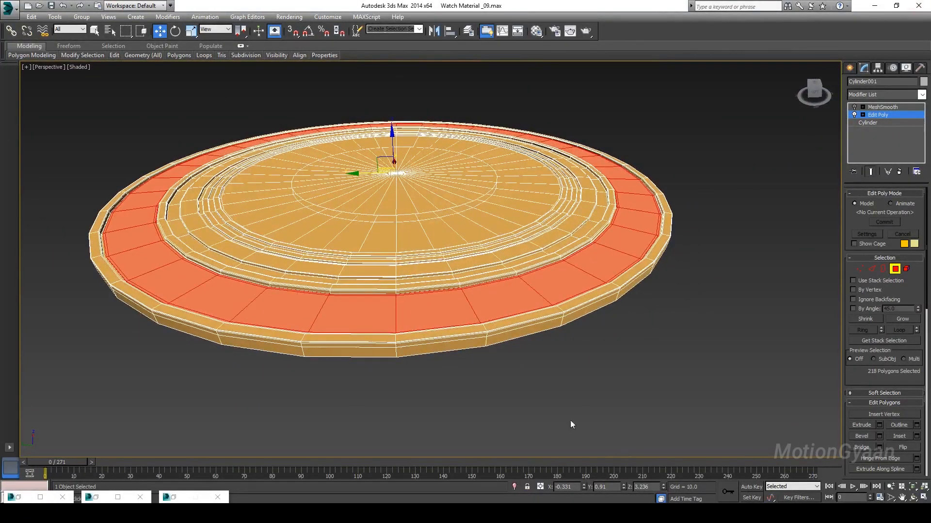
scroll(928, 242, down, 10)
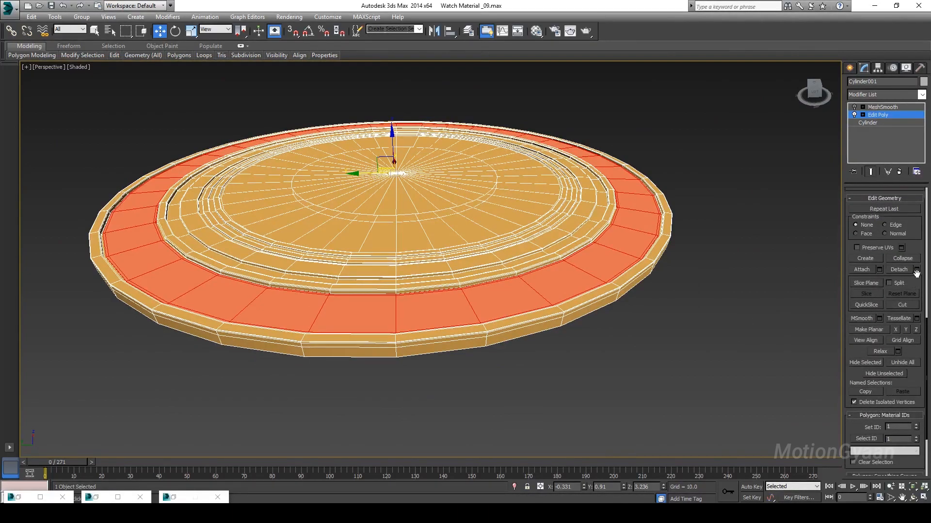
click(916, 272)
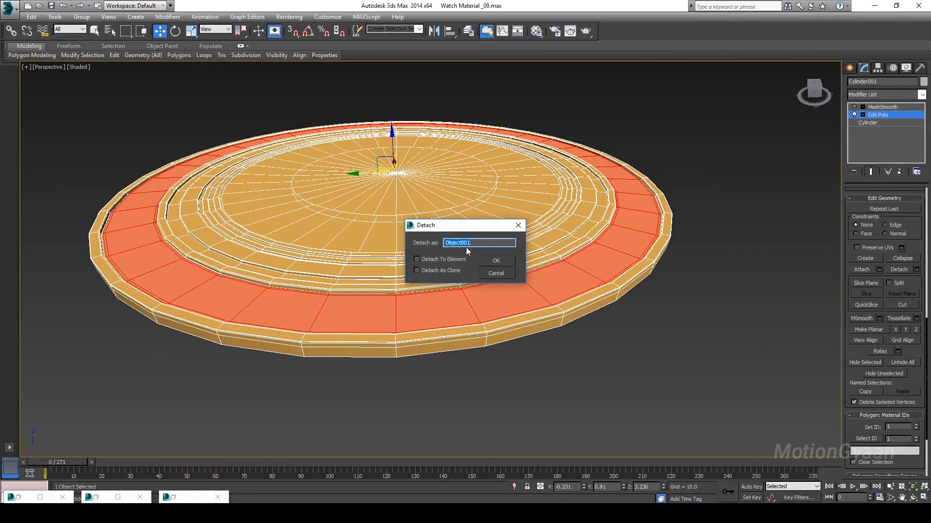
text(Outer Brown Part)
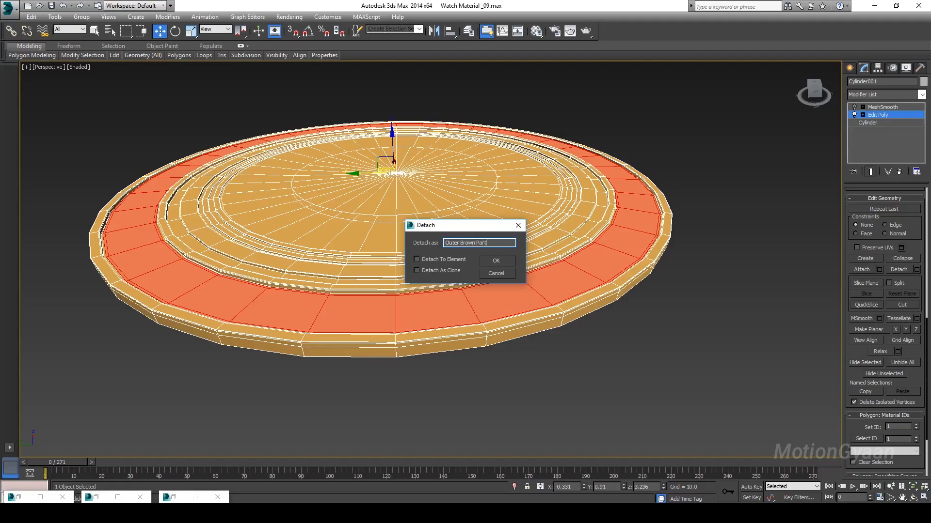
click(490, 263)
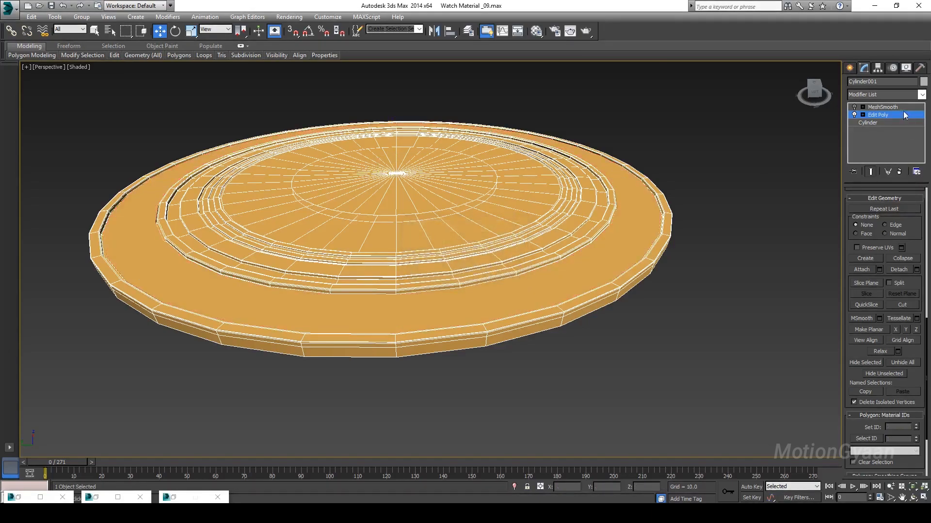
Step: Re-enable MeshSmooth on the dial base, leave polygon editing, and select the detached outer ring
click(853, 107)
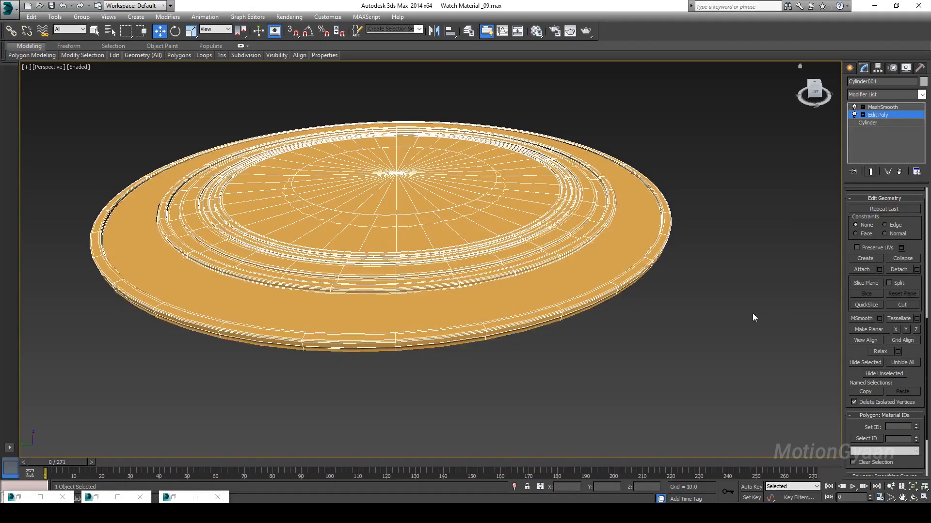
click(592, 274)
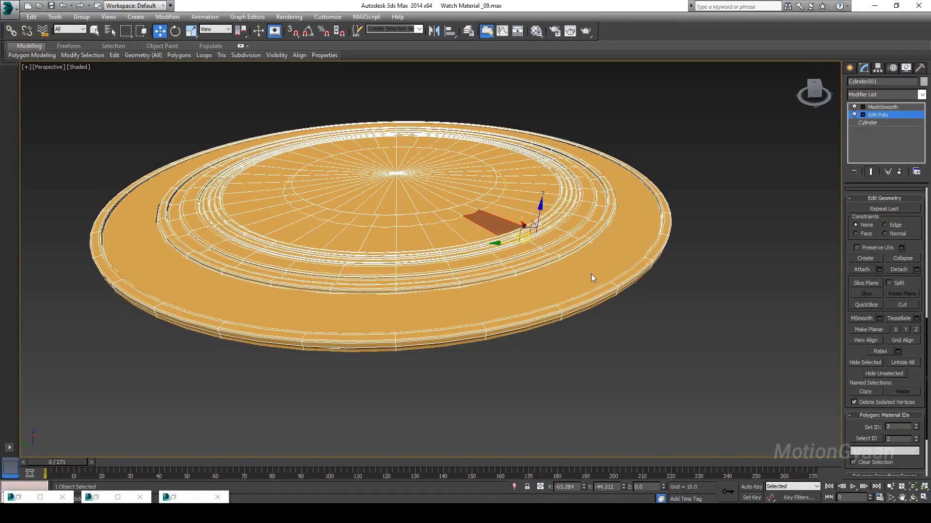
click(863, 115)
click(868, 112)
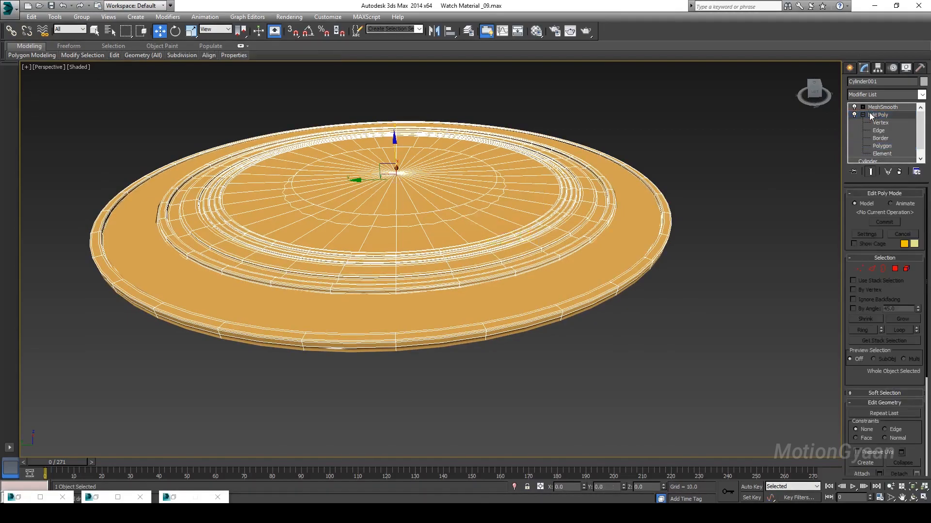
click(863, 114)
click(595, 256)
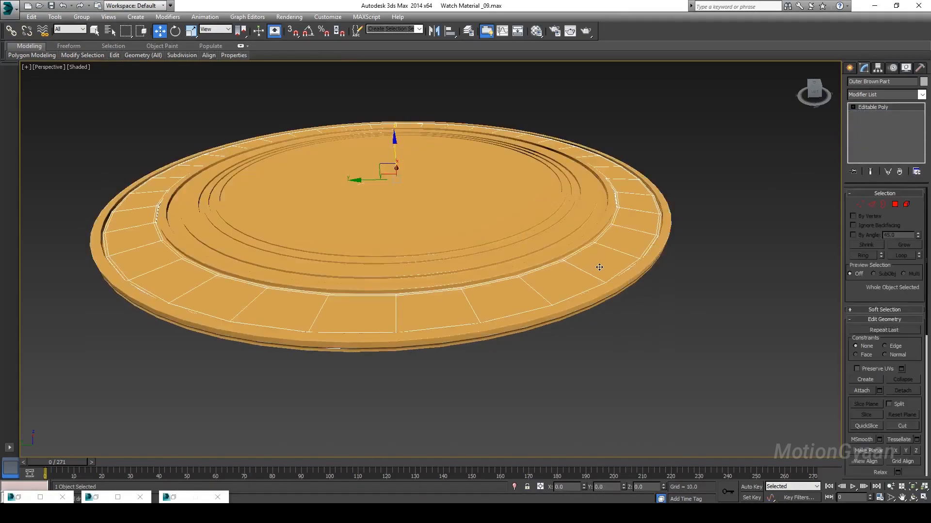
Step: Assign the "brown part" material to the detached outer ring
alt+middle_drag(544, 263, 530, 271)
click(664, 353)
key(m)
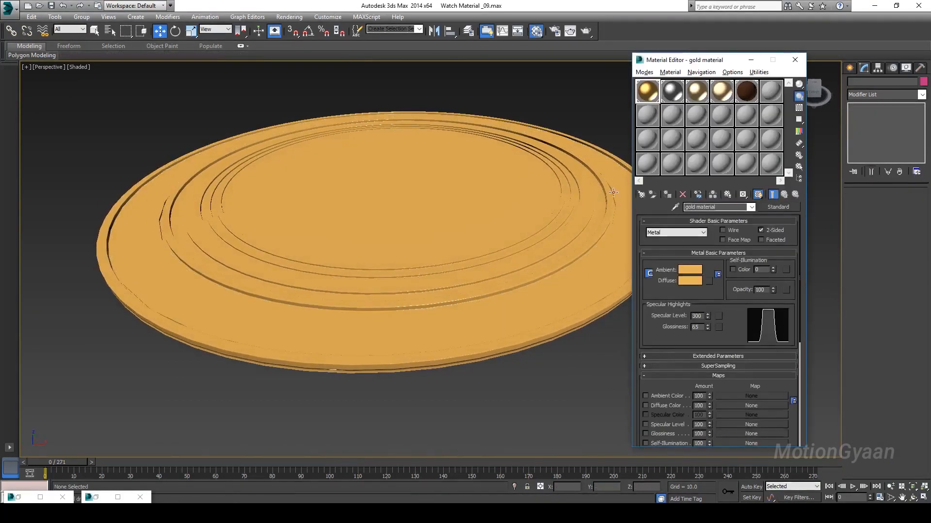
click(549, 283)
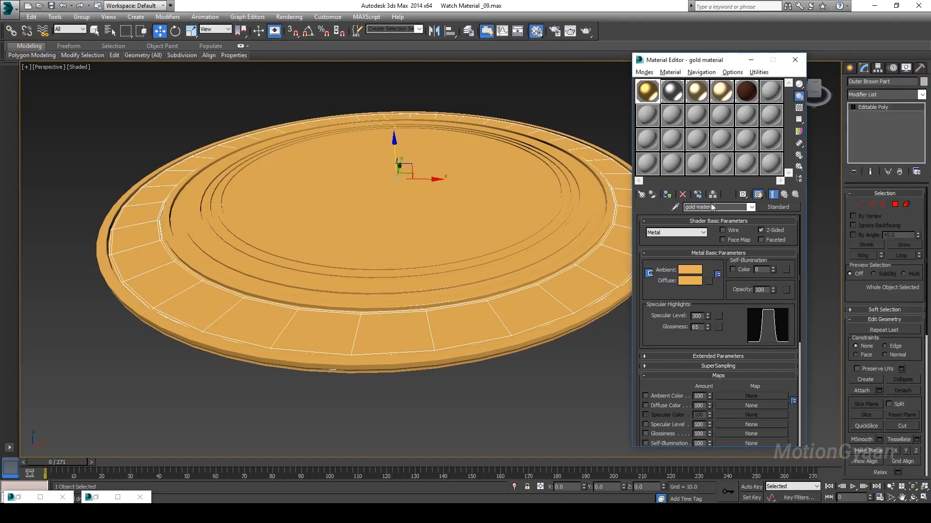
click(572, 273)
click(755, 91)
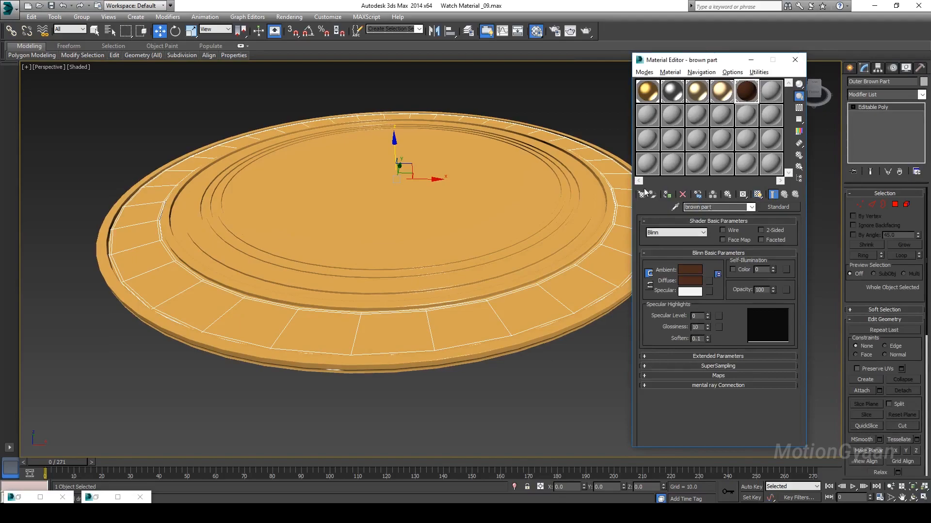
click(667, 195)
click(540, 363)
alt+middle_drag(537, 316, 463, 344)
middle_drag(375, 237, 399, 280)
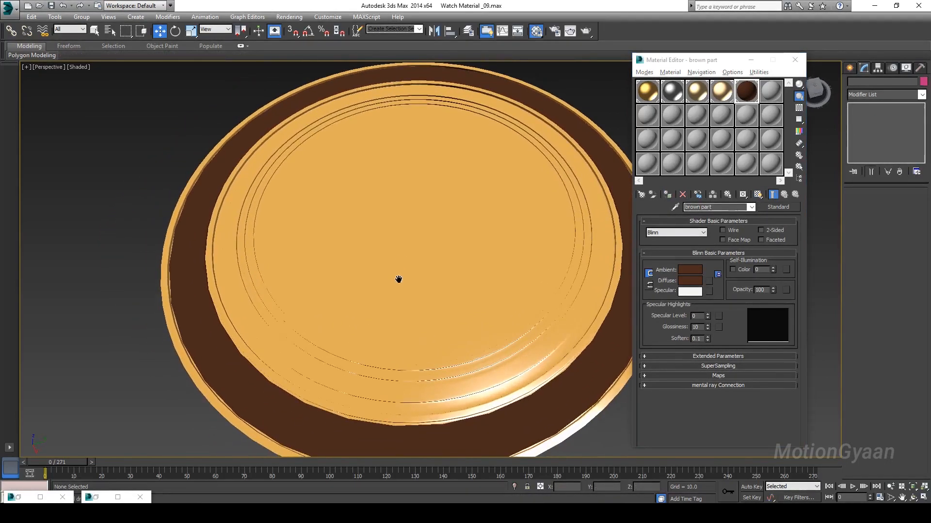
Step: Minimize the Material Editor and unhide all the watch dial parts
click(751, 60)
alt+middle_drag(719, 320, 558, 286)
click(552, 282)
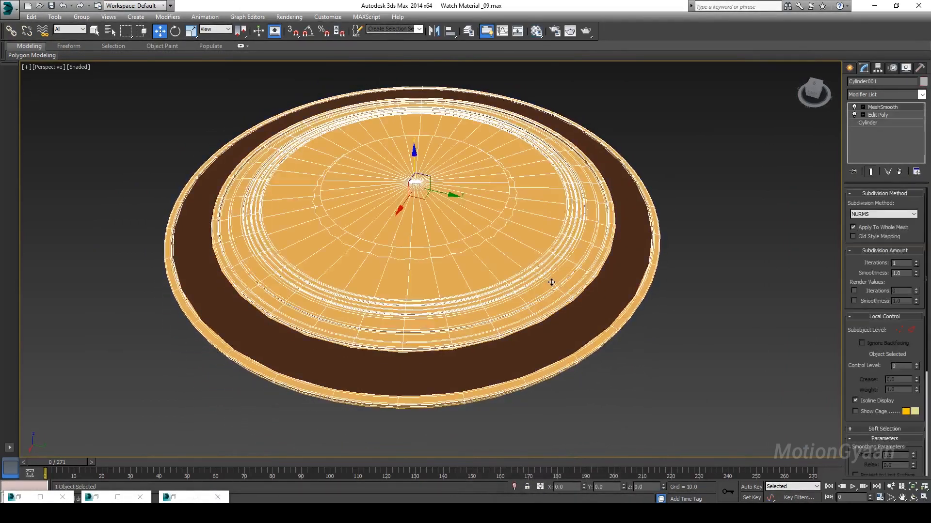
click(778, 303)
right_click(455, 232)
click(473, 194)
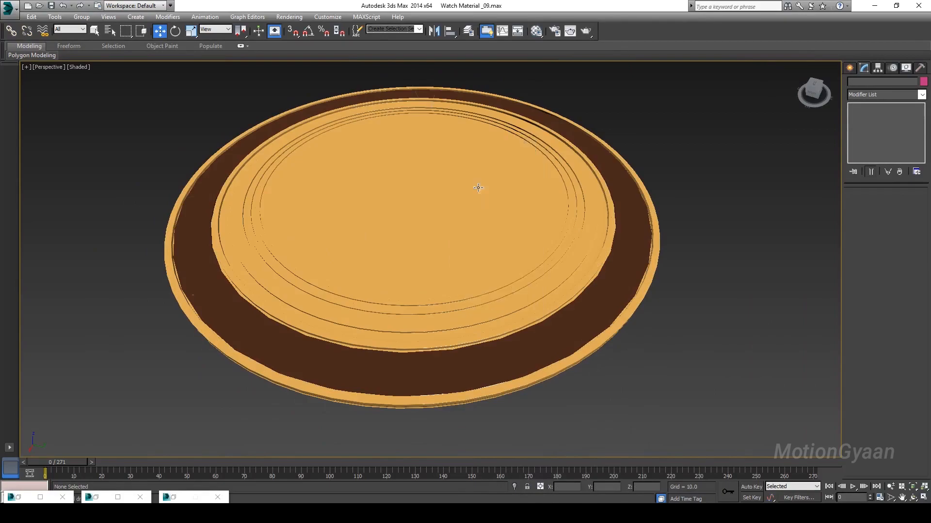
alt+middle_drag(500, 223, 492, 227)
scroll(491, 227, up, 3)
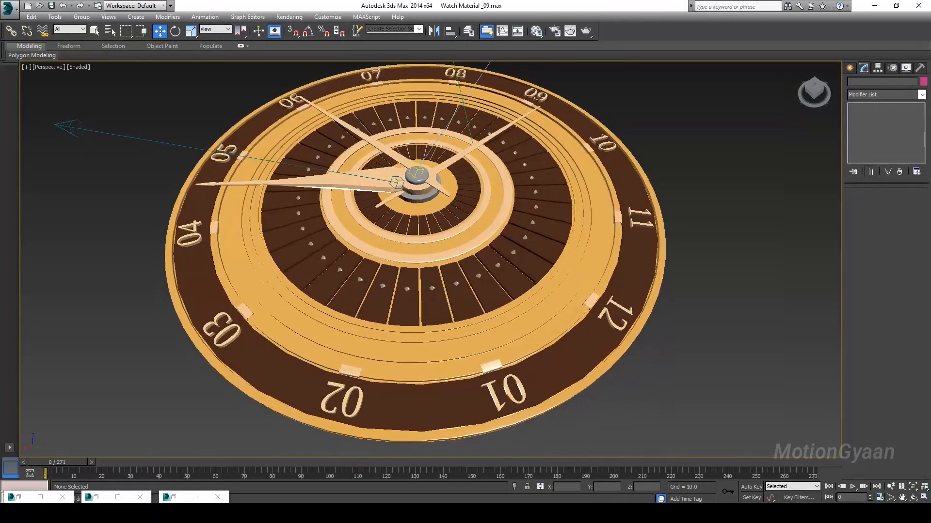
Step: Copy the MeshSmooth modifier from the dial base onto the outer brown ring
middle_drag(452, 265, 466, 239)
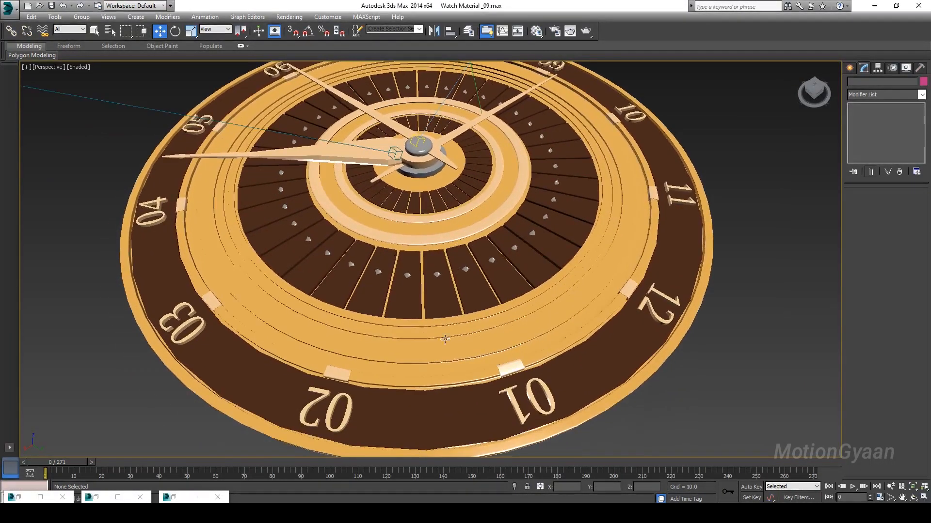
click(441, 414)
click(671, 334)
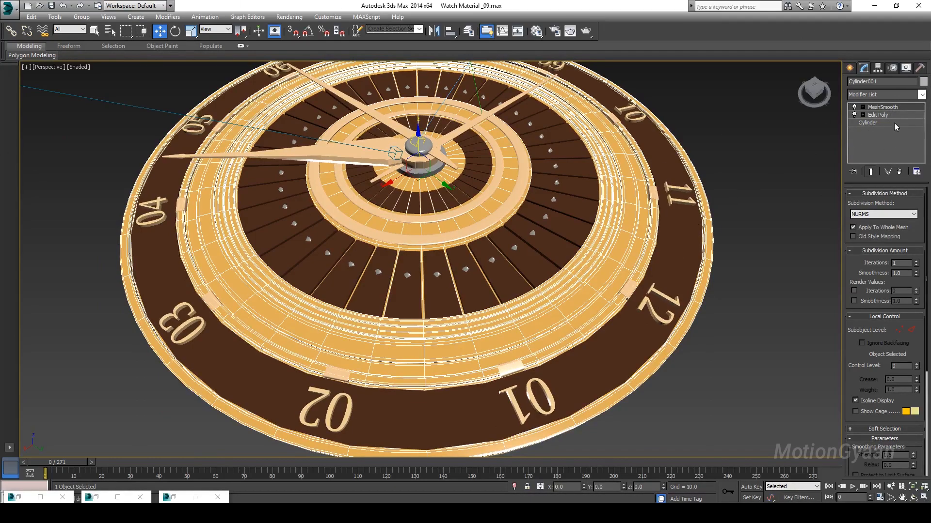
drag(898, 111, 857, 95)
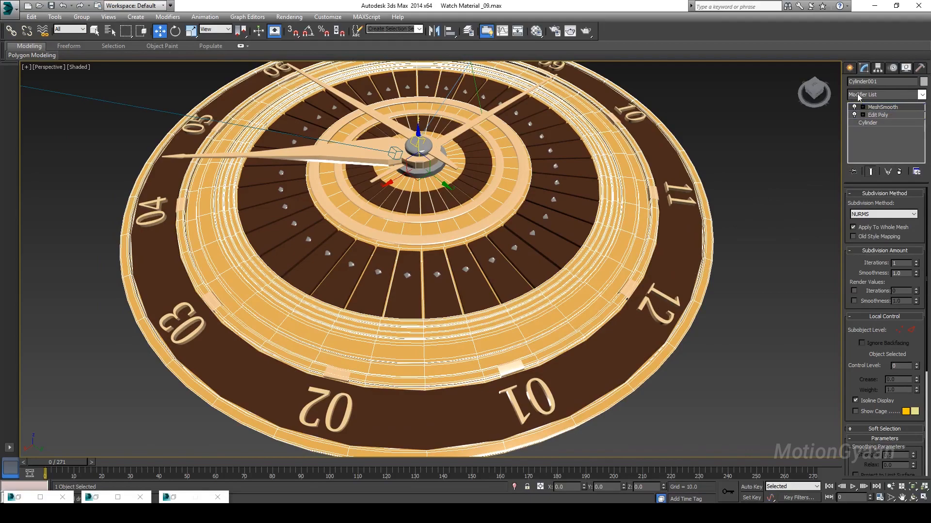
click(878, 107)
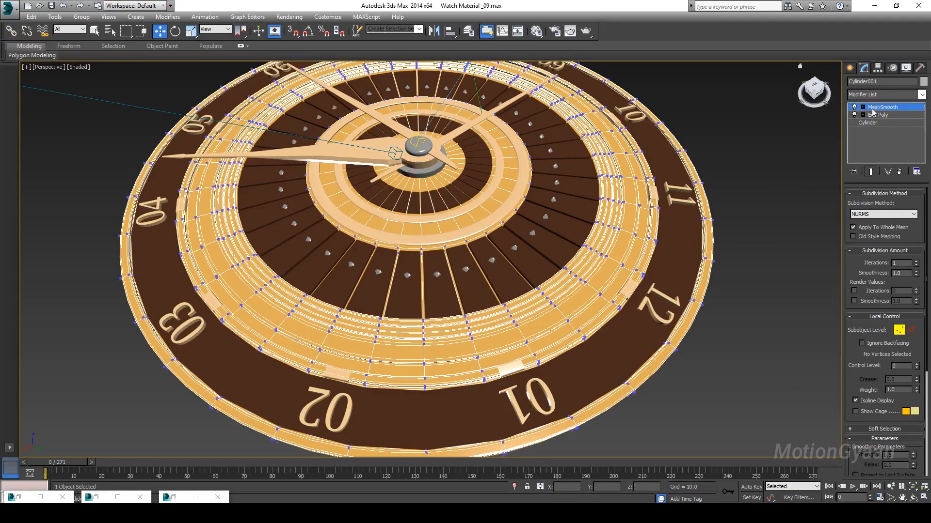
click(862, 107)
click(870, 107)
click(863, 107)
drag(901, 108, 676, 273)
click(677, 273)
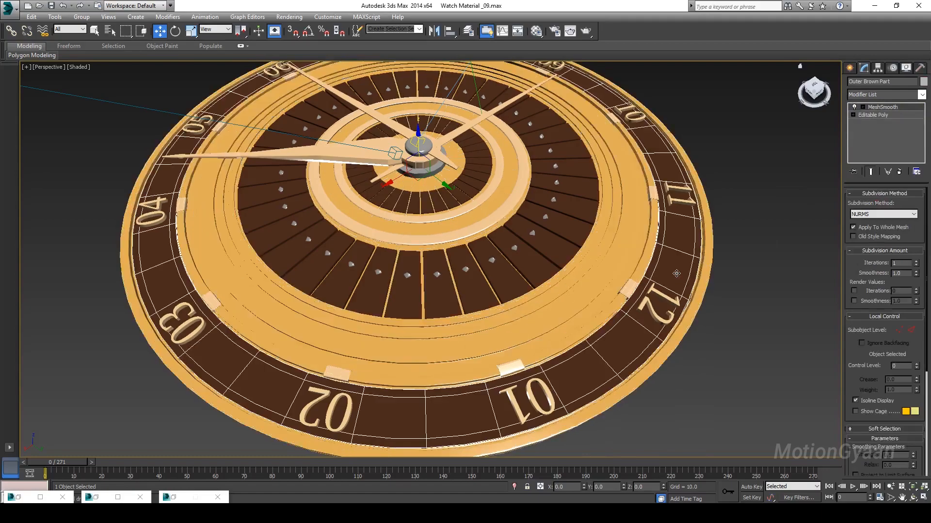
click(757, 305)
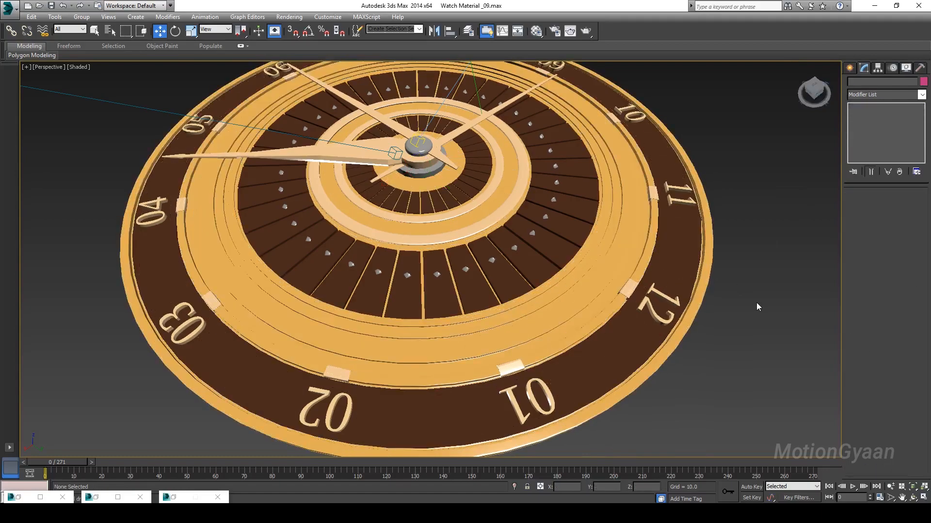
Step: Examine the smoothed brown ring and the assembled dial from several angles
click(692, 264)
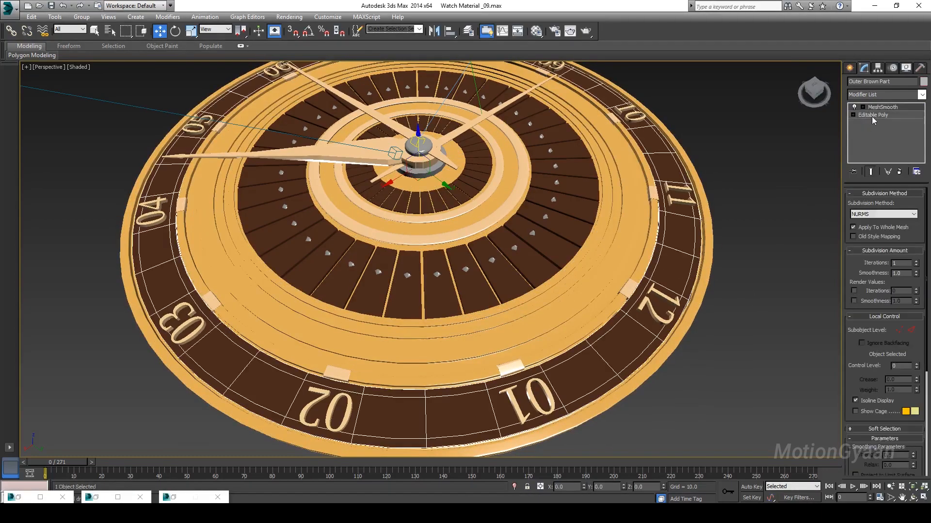
click(692, 308)
alt+middle_drag(668, 383, 534, 302)
scroll(534, 301, up, 8)
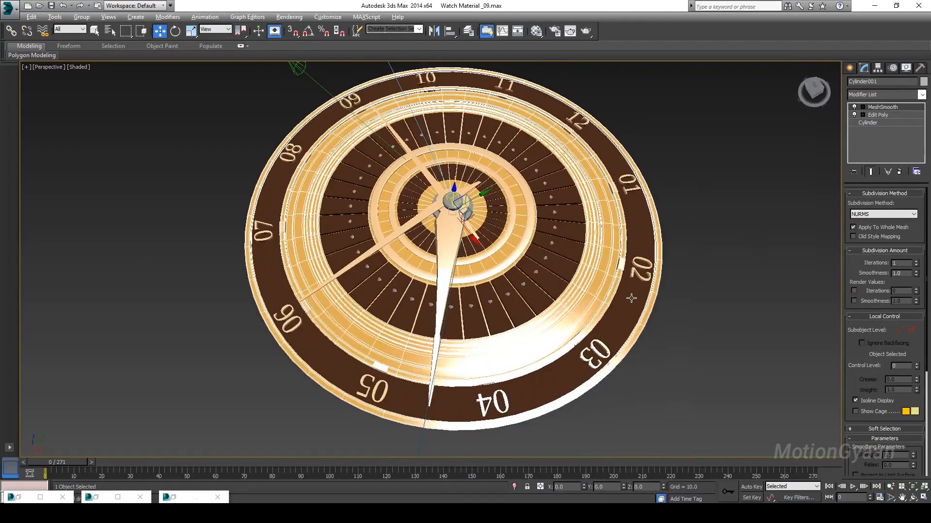
scroll(532, 268, down, 8)
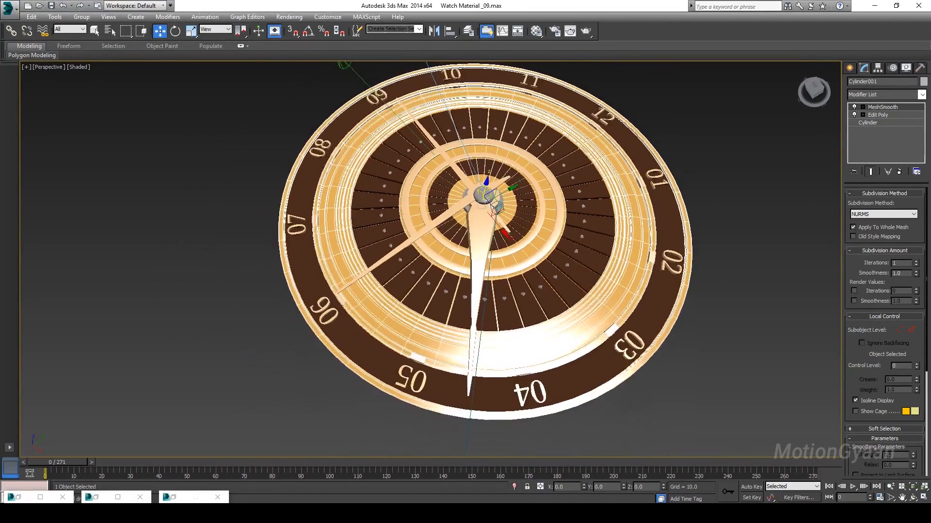
click(754, 357)
alt+middle_drag(754, 357, 494, 257)
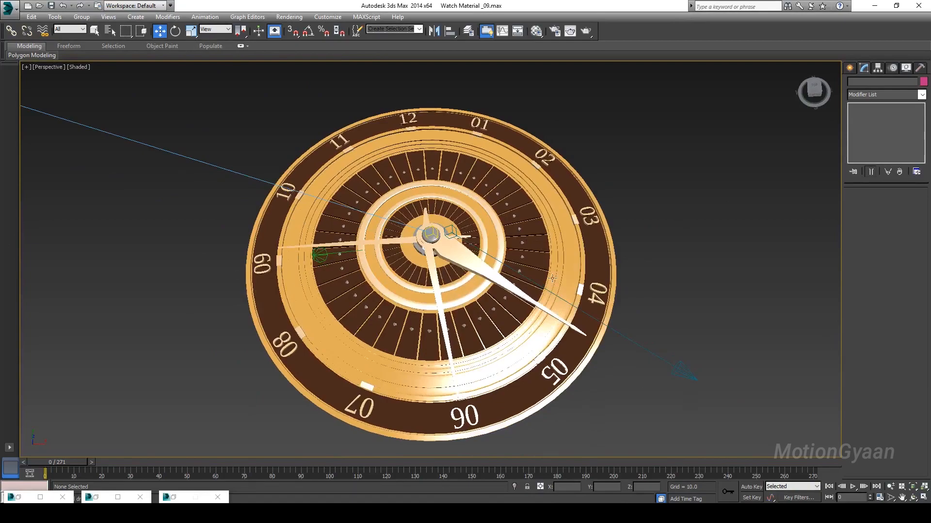
middle_drag(585, 168, 579, 152)
scroll(580, 153, up, 5)
scroll(580, 153, down, 1)
middle_drag(649, 147, 627, 130)
Step: Show the last rendered frame and clone it into a second window for comparison
click(570, 32)
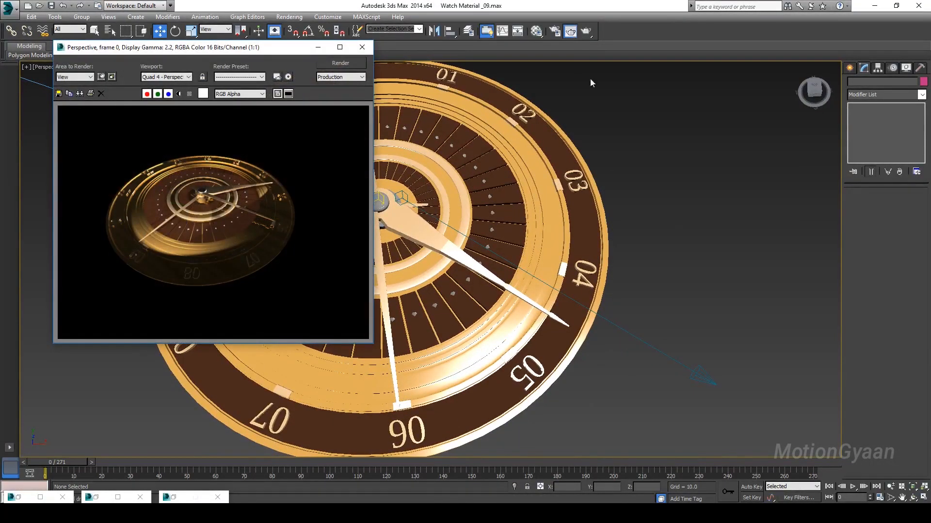
drag(250, 49, 173, 69)
middle_drag(467, 217, 575, 217)
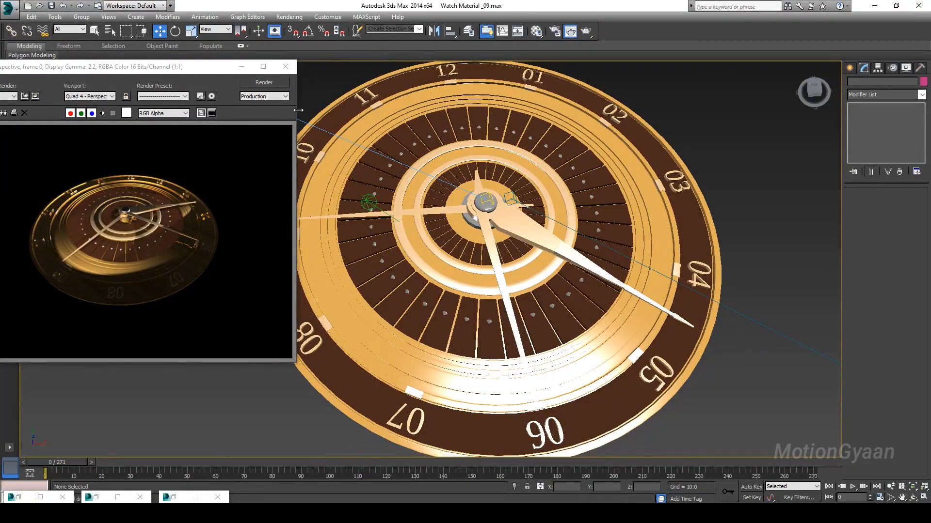
click(3, 112)
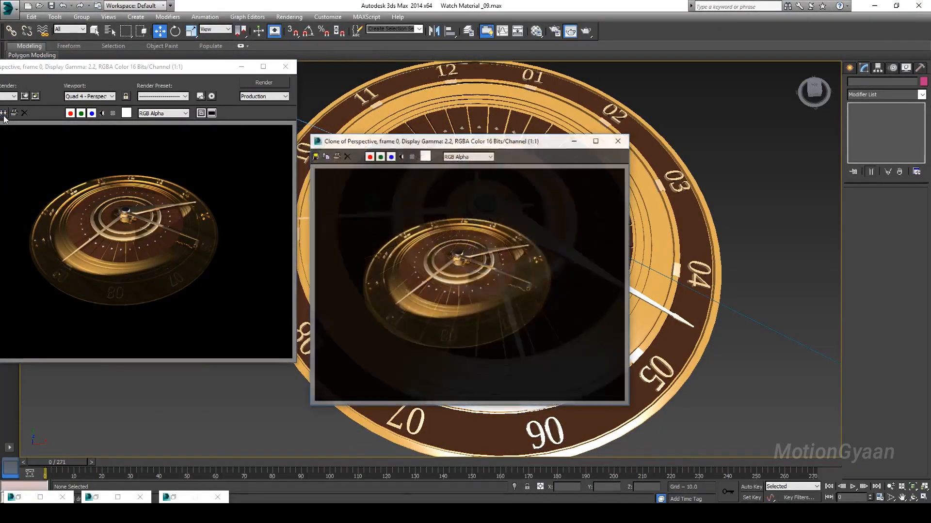
drag(178, 67, 196, 67)
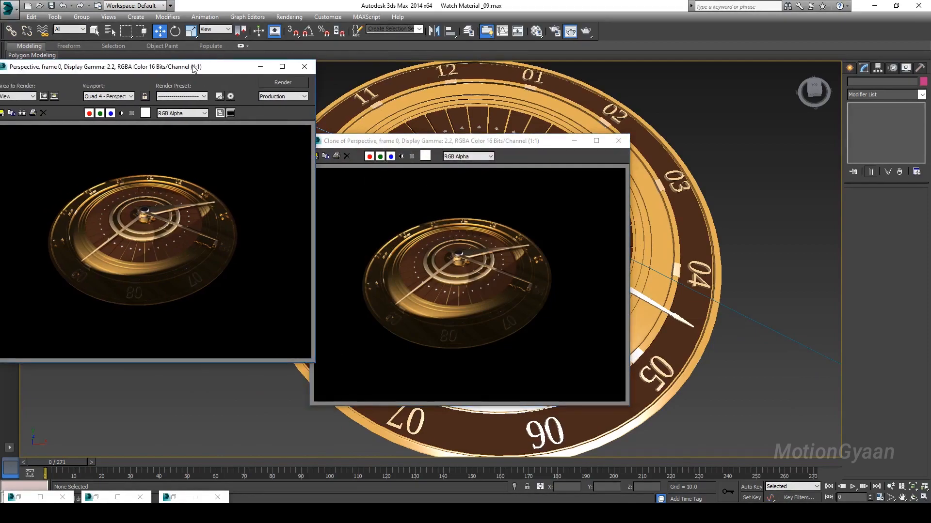
Step: Render the current Perspective view, compare it with the cloned render, and close both render windows
click(284, 82)
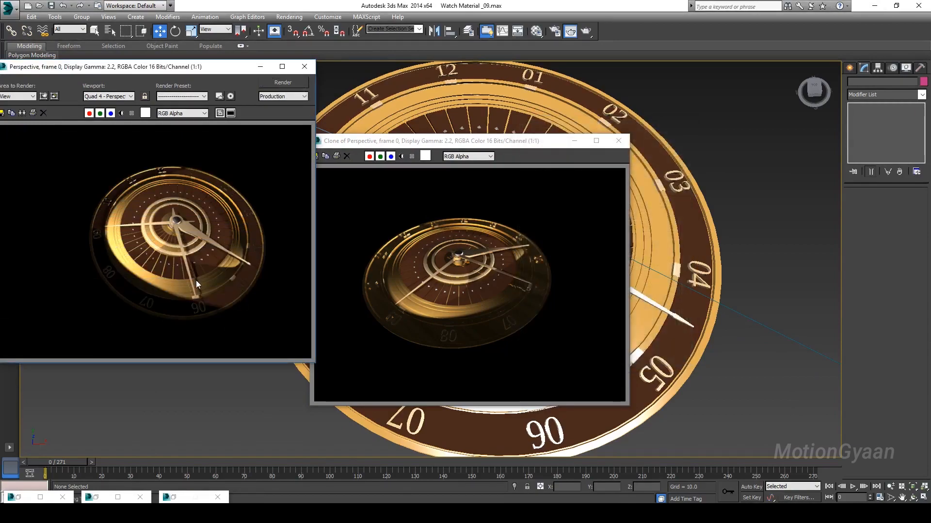
scroll(196, 280, up, 3)
scroll(196, 281, down, 3)
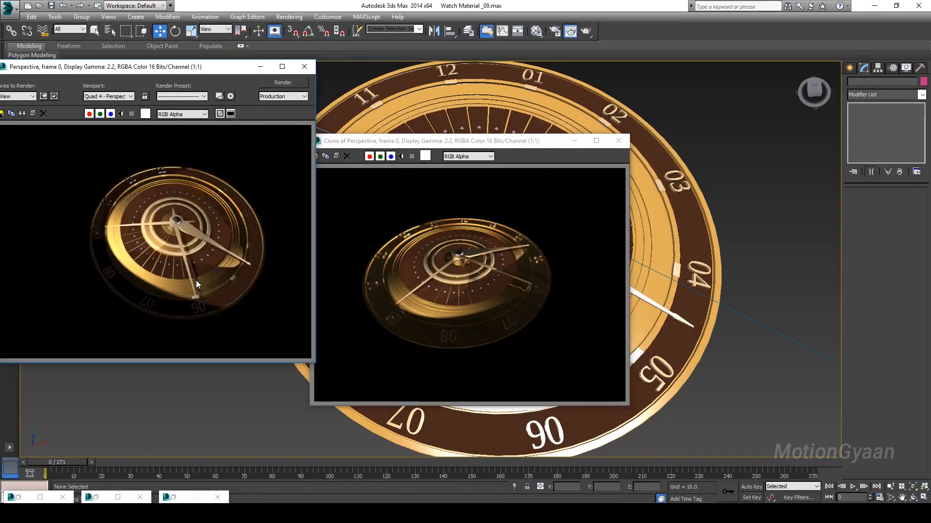
click(618, 149)
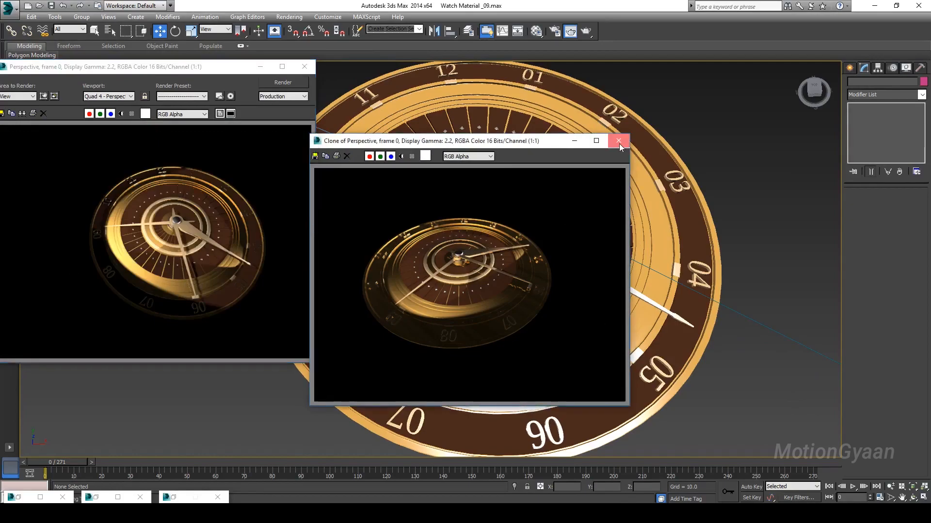
click(619, 142)
click(305, 66)
Step: Render the dial from a lower, closer angle, inspect the lighting, and close the render
alt+middle_drag(488, 345, 498, 318)
middle_drag(492, 276, 464, 240)
scroll(442, 282, up, 4)
click(585, 31)
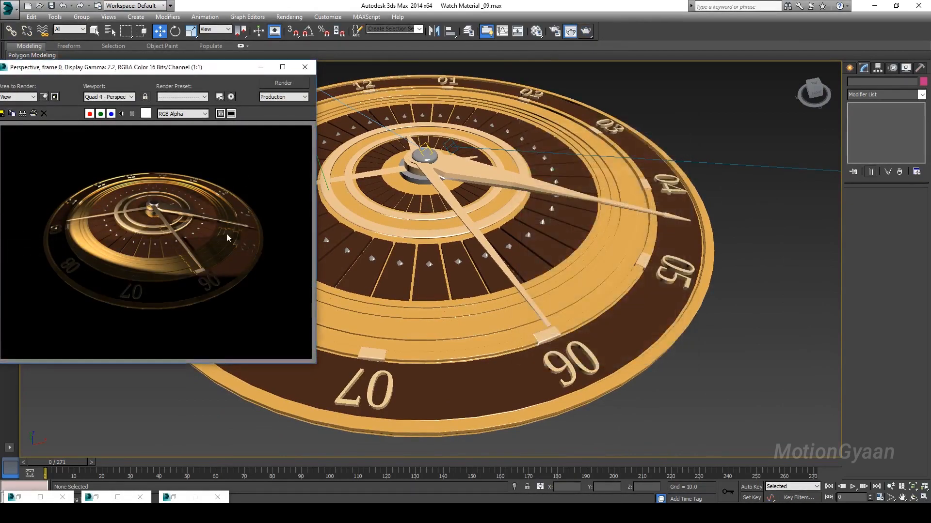
click(304, 67)
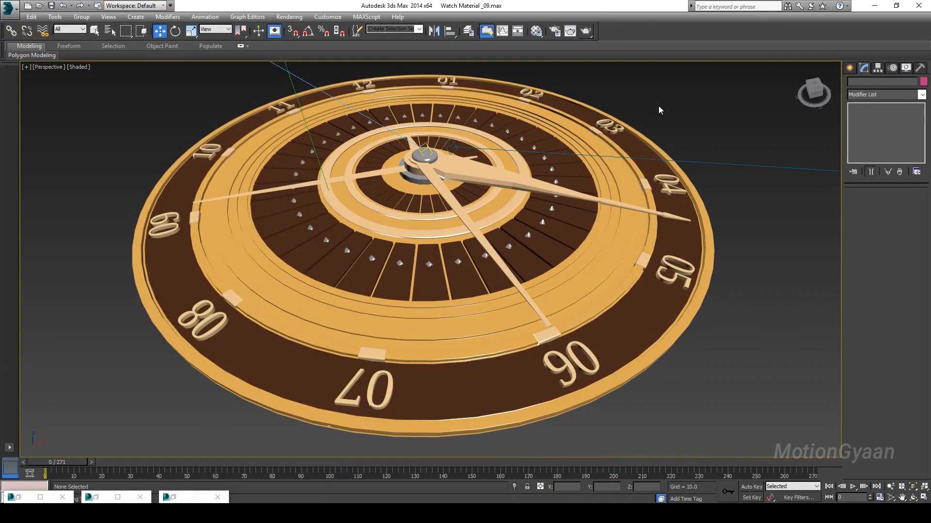
Step: Change the Front viewport to a Perspective view that frames the dial and its lights
key(alt+w)
click(537, 170)
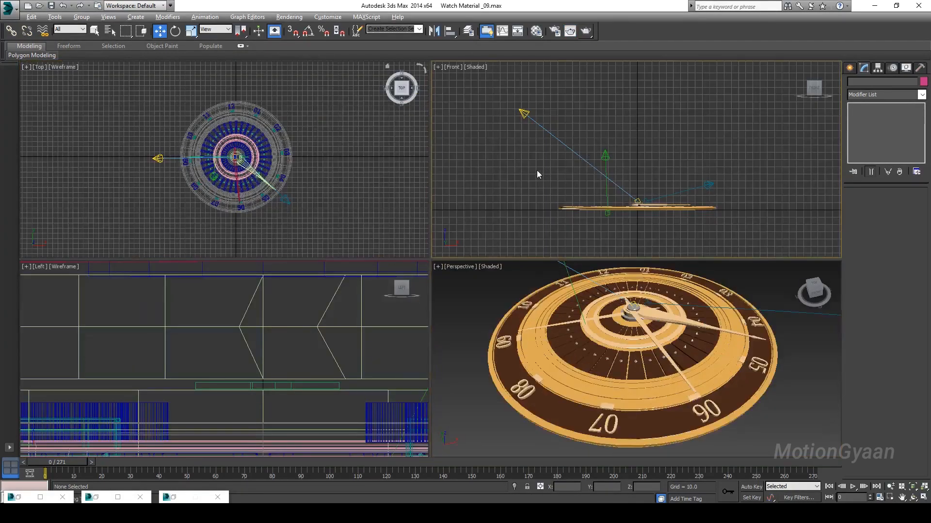
key(alt+w)
key(p)
scroll(532, 182, down, 3)
middle_drag(499, 294, 499, 242)
key(alt+w)
click(466, 306)
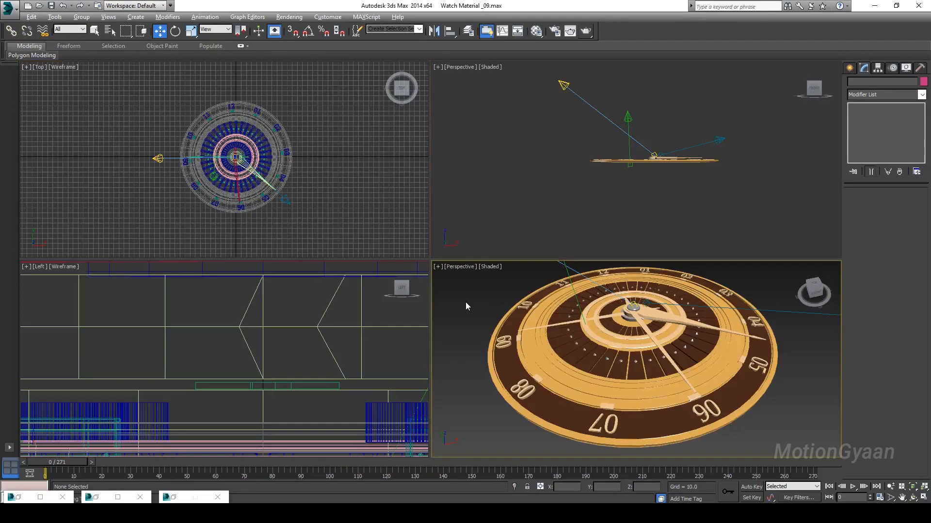
Step: Maximize the upper Perspective view and examine the spotlights placed around the watch dial
click(467, 188)
key(alt+w)
alt+middle_drag(470, 219, 475, 238)
scroll(478, 255, up, 3)
scroll(489, 287, up, 4)
middle_drag(430, 260, 476, 245)
scroll(441, 240, down, 4)
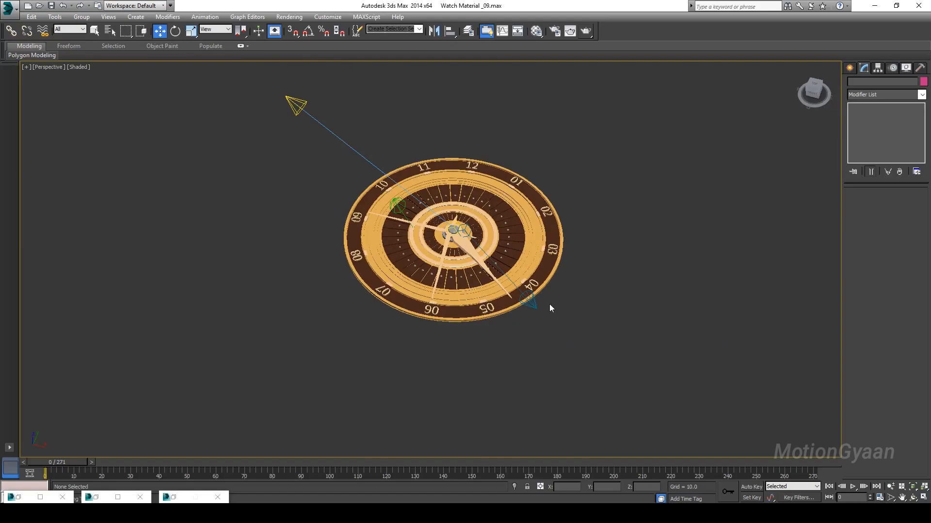
scroll(547, 304, up, 1)
scroll(611, 162, up, 3)
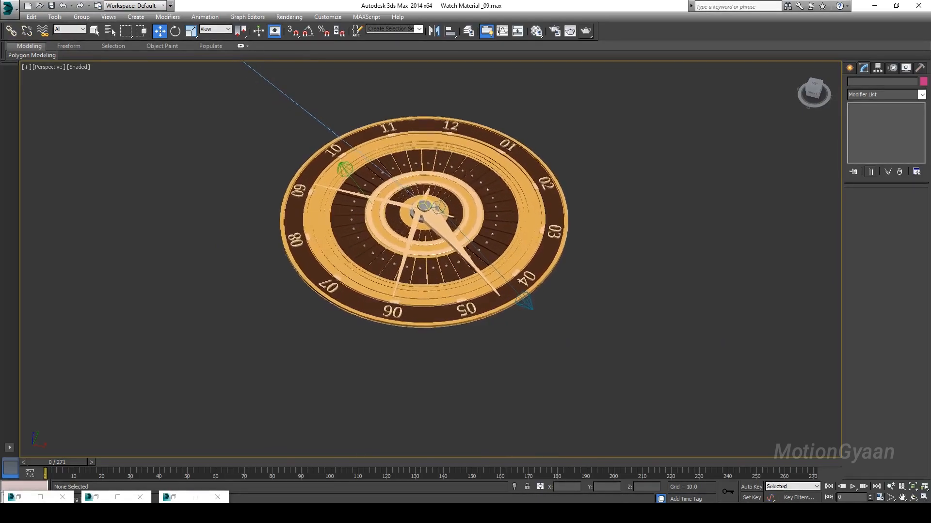
alt+middle_drag(513, 324, 528, 301)
click(562, 217)
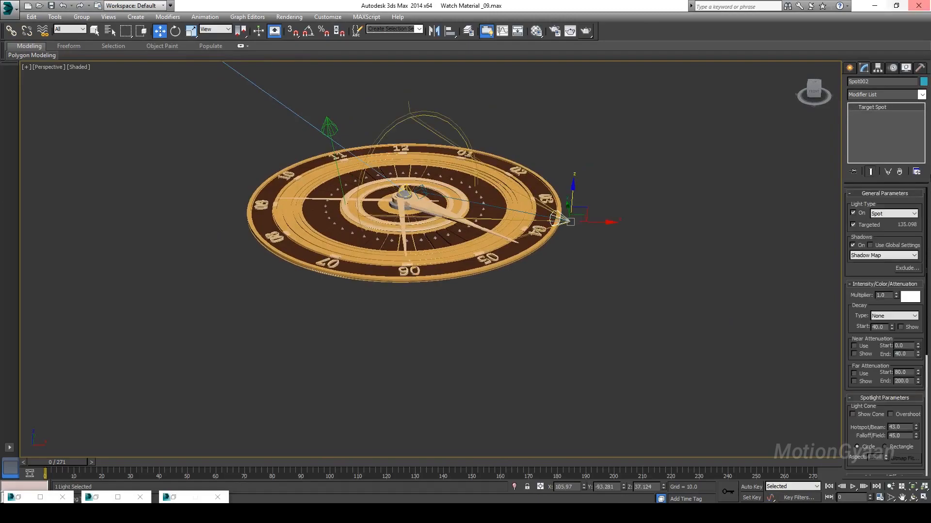
middle_drag(231, 154, 312, 216)
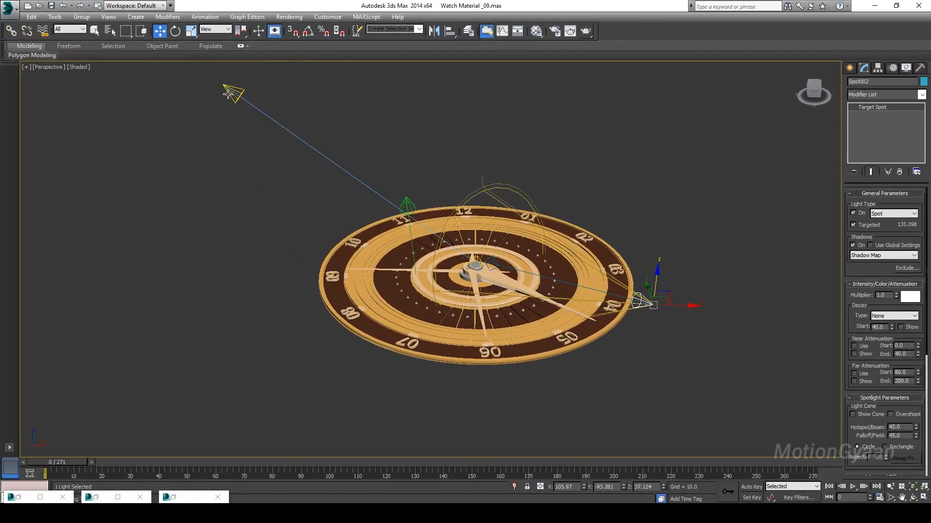
Step: Lower the far spotlight, Spot001, to a height of about 98
click(280, 98)
drag(319, 127, 318, 125)
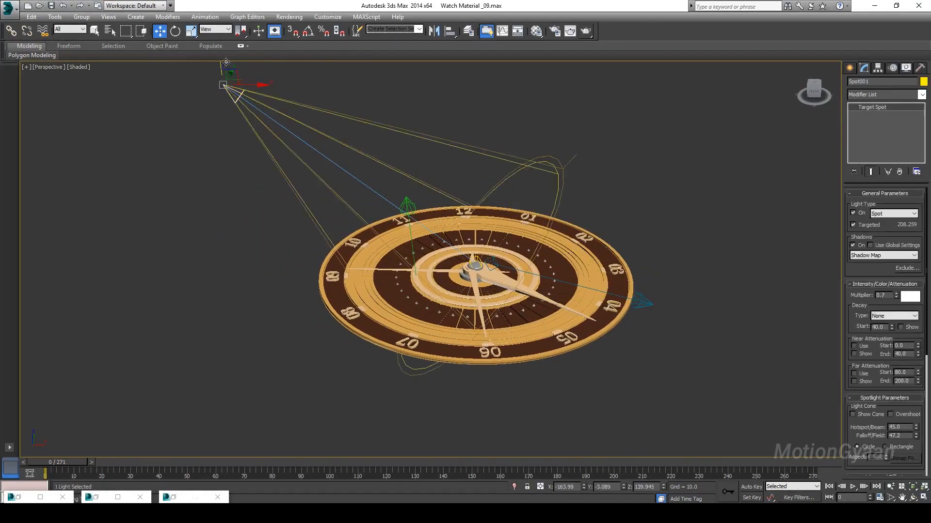
middle_drag(228, 87, 233, 118)
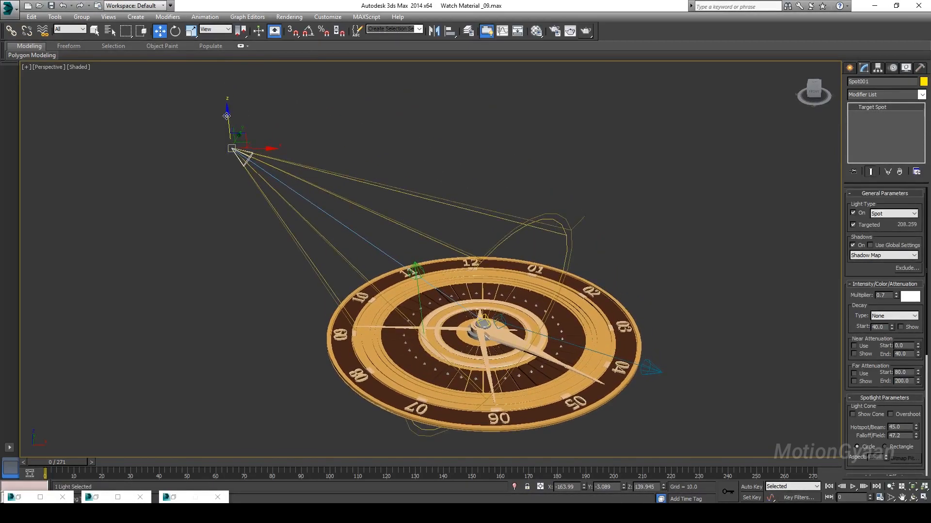
drag(226, 117, 231, 172)
middle_drag(418, 275, 391, 232)
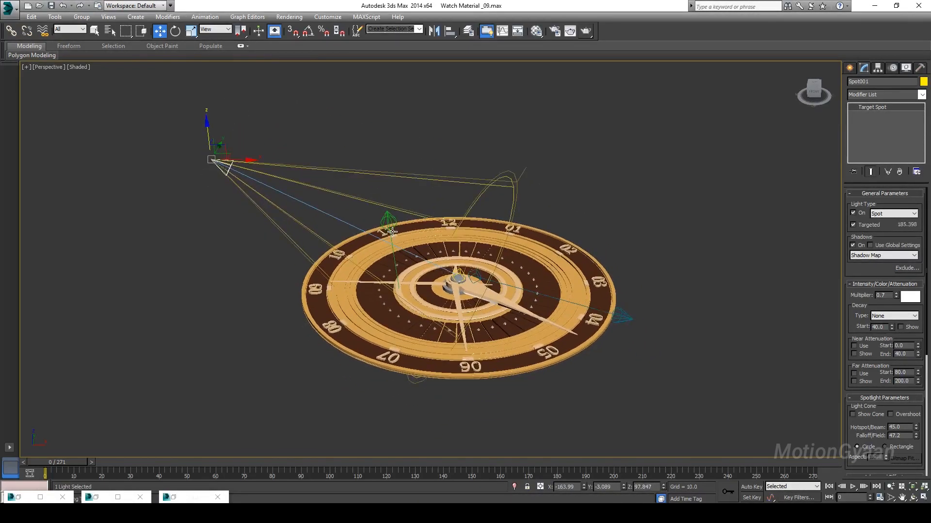
Step: Select Spot001's target at the dial centre and nudge it slightly along X
scroll(392, 232, up, 3)
click(493, 297)
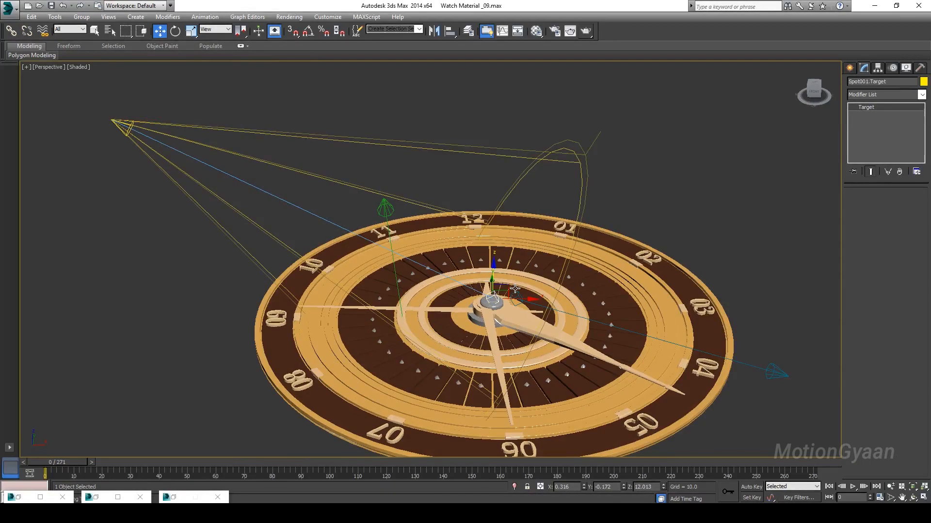
key(e)
key(w)
drag(519, 300, 516, 302)
middle_drag(558, 332, 531, 303)
alt+middle_drag(531, 303, 499, 299)
scroll(524, 322, down, 1)
Step: Examine the placement of the spotlights around the dial from several angles with the light target deselected
click(715, 260)
alt+middle_drag(715, 260, 710, 236)
click(801, 69)
scroll(531, 193, down, 5)
middle_drag(530, 193, 532, 241)
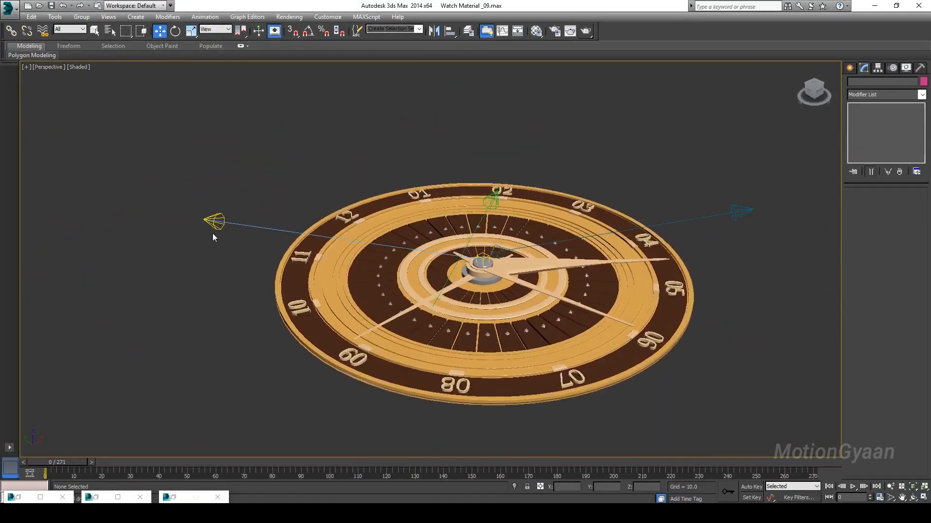
click(214, 222)
alt+middle_drag(267, 275, 245, 257)
click(245, 257)
click(798, 69)
scroll(692, 116, down, 5)
middle_drag(526, 191, 493, 199)
Step: Raise Spot001 to a height of about 138 and move it toward the dial to about X -121
click(206, 87)
scroll(347, 167, down, 2)
alt+middle_drag(347, 166, 302, 167)
drag(278, 161, 278, 111)
drag(313, 144, 364, 145)
alt+middle_drag(382, 253, 377, 280)
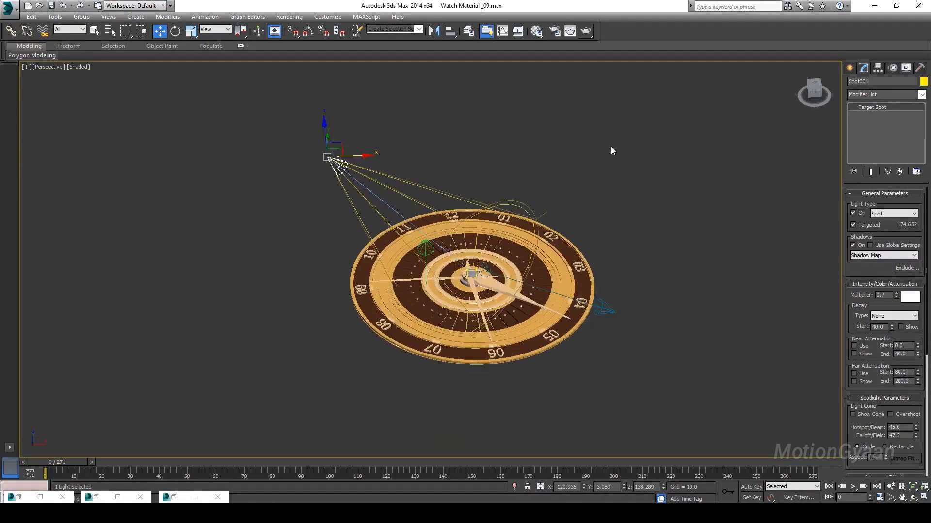
Step: Render the maximized close-up Perspective view, clone the frame for comparison, and minimize the render windows
key(alt+w)
right_click(466, 311)
key(alt+w)
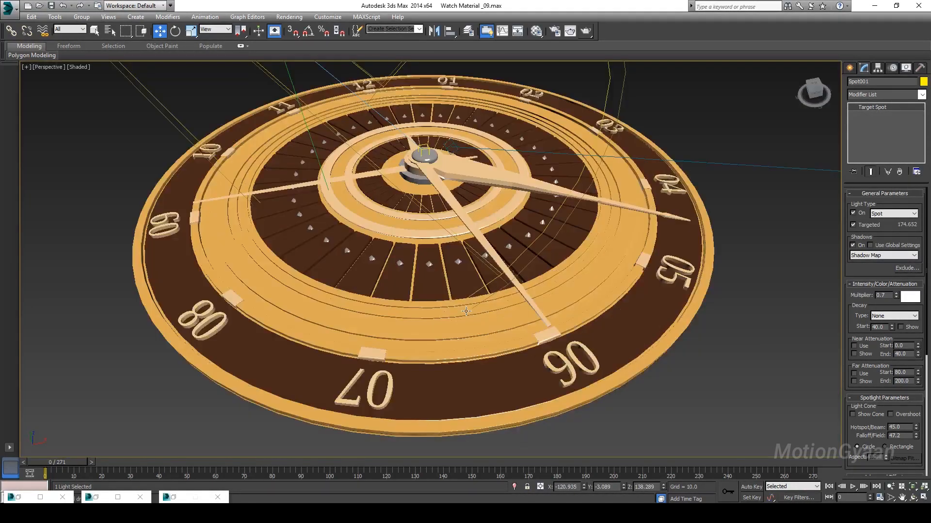
click(588, 32)
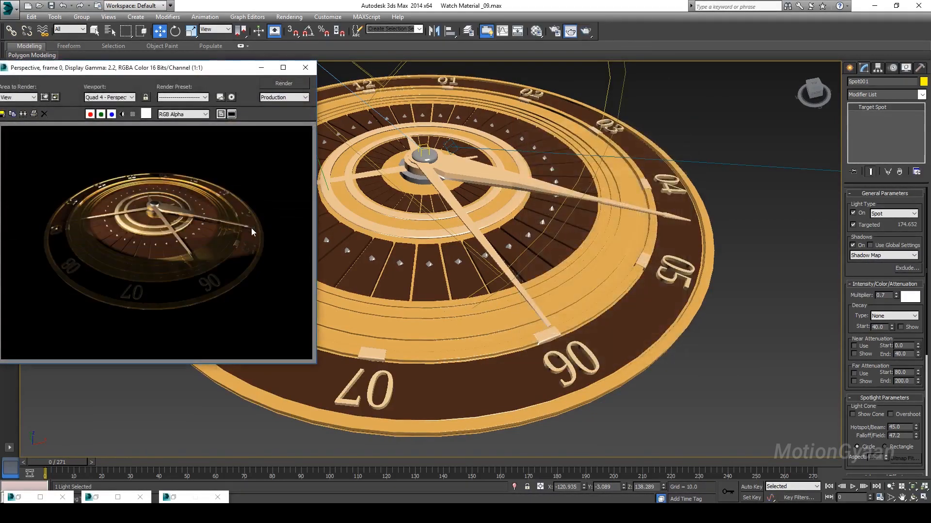
drag(59, 68, 85, 71)
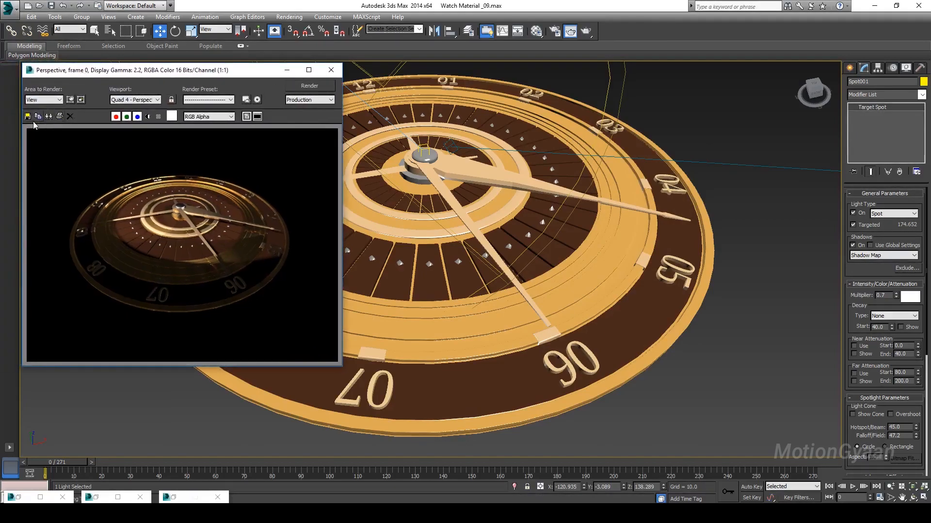
click(46, 117)
mouse_move(456, 135)
mouse_down()
mouse_move(490, 186)
mouse_move(555, 183)
mouse_up()
mouse_move(684, 398)
mouse_down()
mouse_move(683, 440)
mouse_move(682, 430)
mouse_up()
click(86, 259)
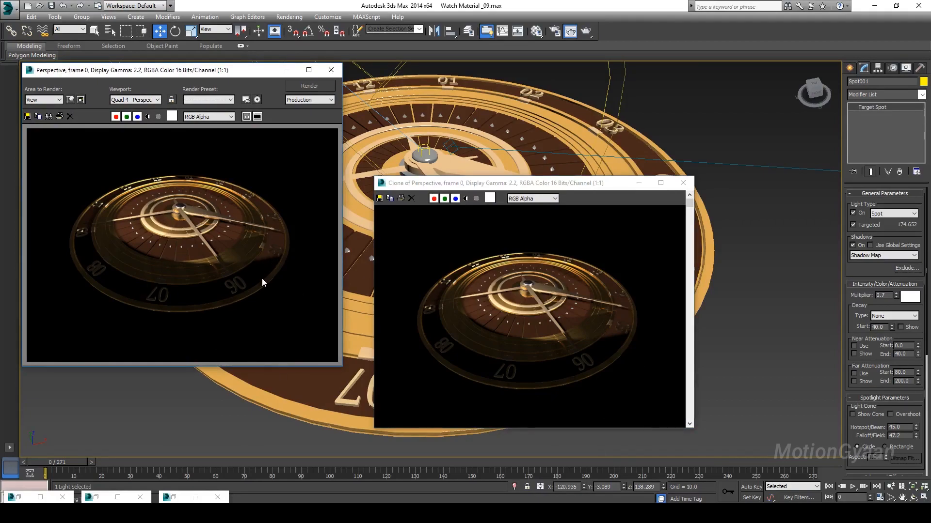
click(290, 72)
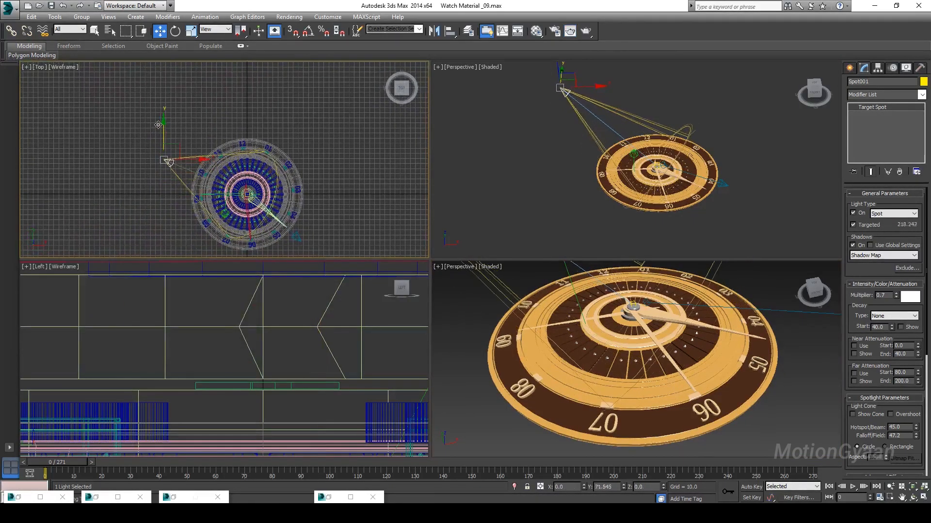
Step: Reposition Spot001 in the Top view to about X -165, Y 75
drag(158, 125, 156, 121)
middle_click(590, 188)
middle_drag(583, 102, 578, 152)
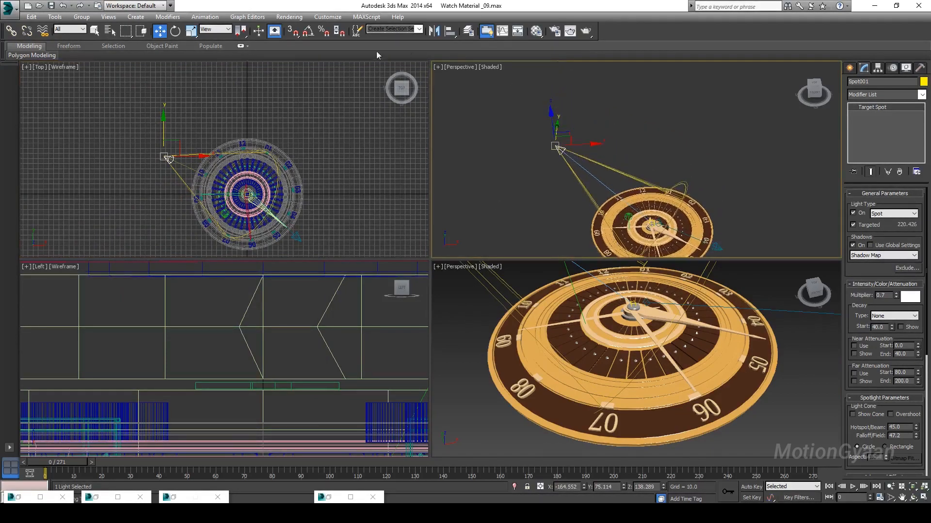
Step: Switch the reference coordinate system to Local and pull Spot001 back along its own axis to about 279 from its target
click(220, 27)
click(219, 68)
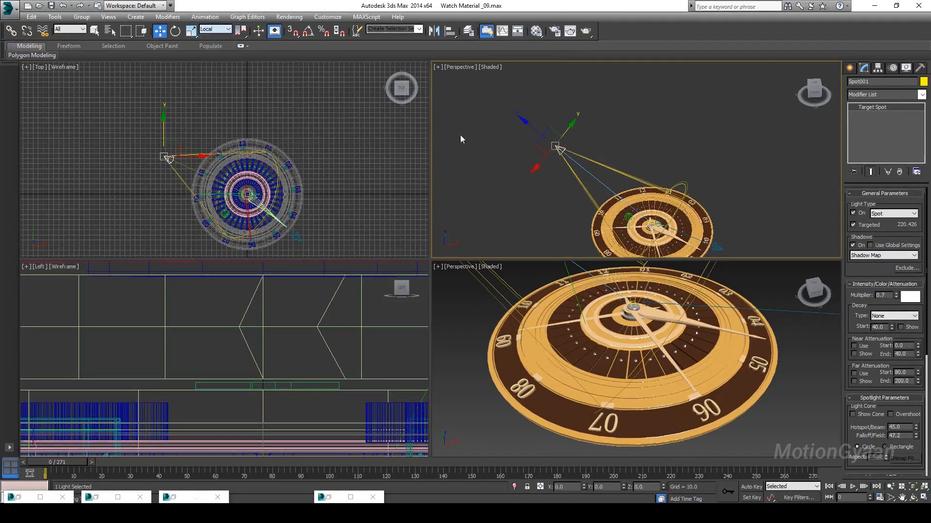
drag(566, 130, 534, 119)
alt+middle_drag(559, 144, 648, 210)
Step: Render the close-up Perspective view and clone the frame, placing the clone beside the original
right_click(491, 280)
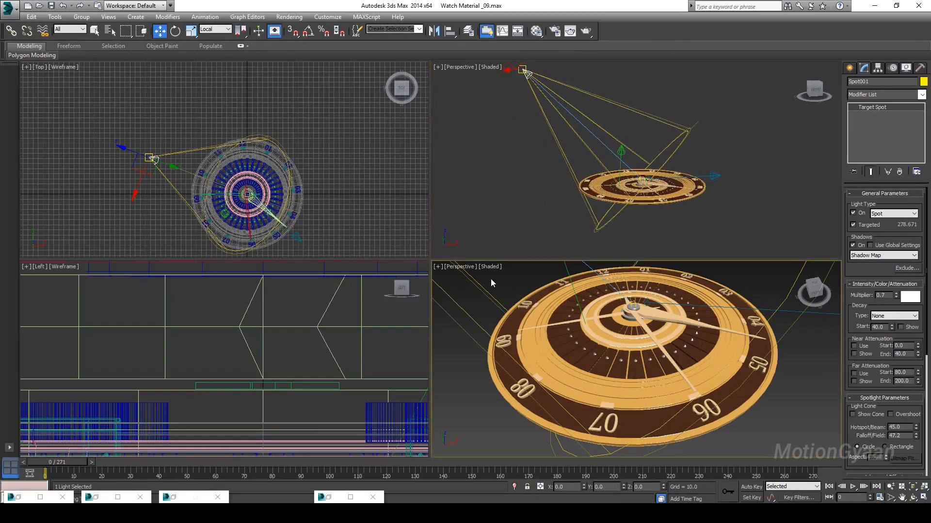
click(586, 32)
drag(210, 74, 566, 144)
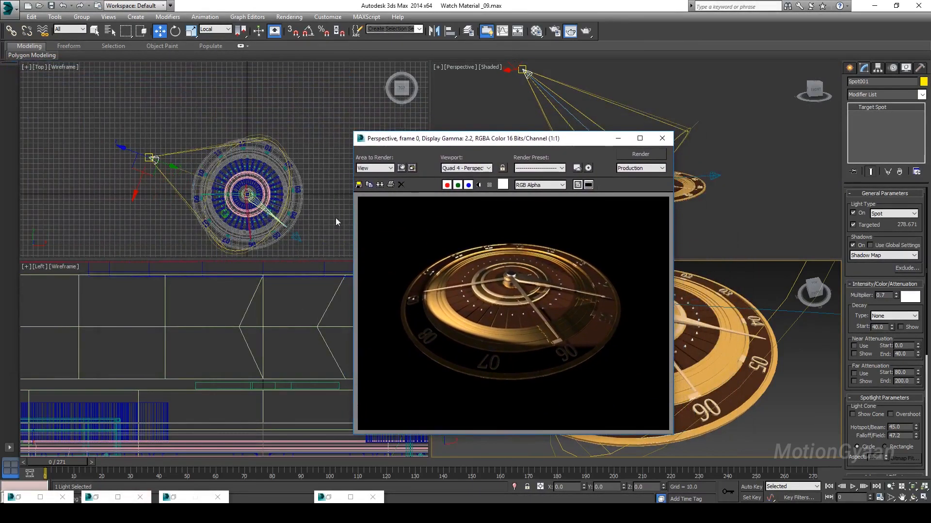
click(369, 185)
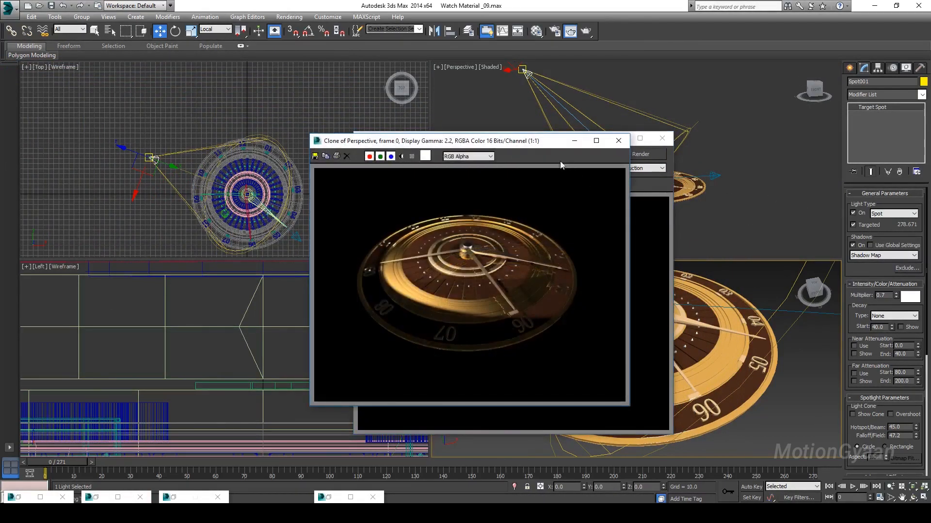
drag(536, 148, 259, 159)
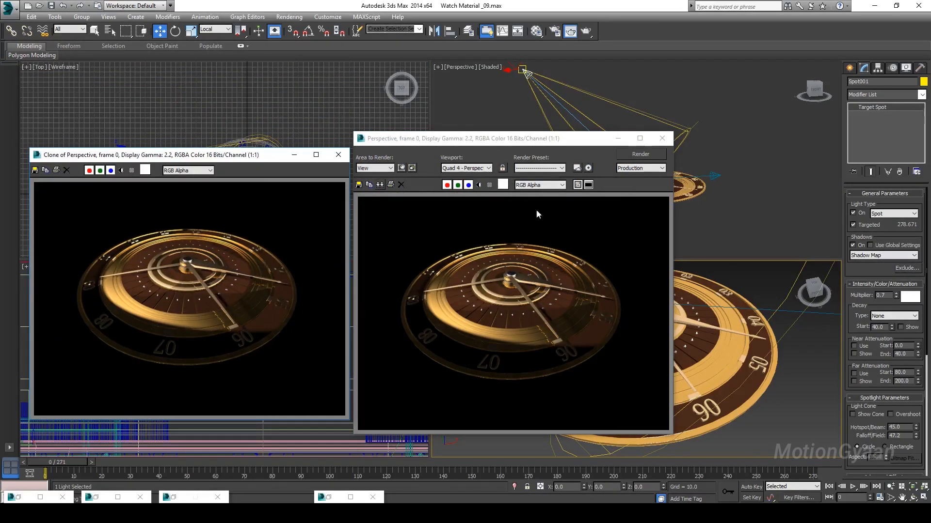
Step: Render the view again, compare it with the clone, and minimize both render windows
click(641, 154)
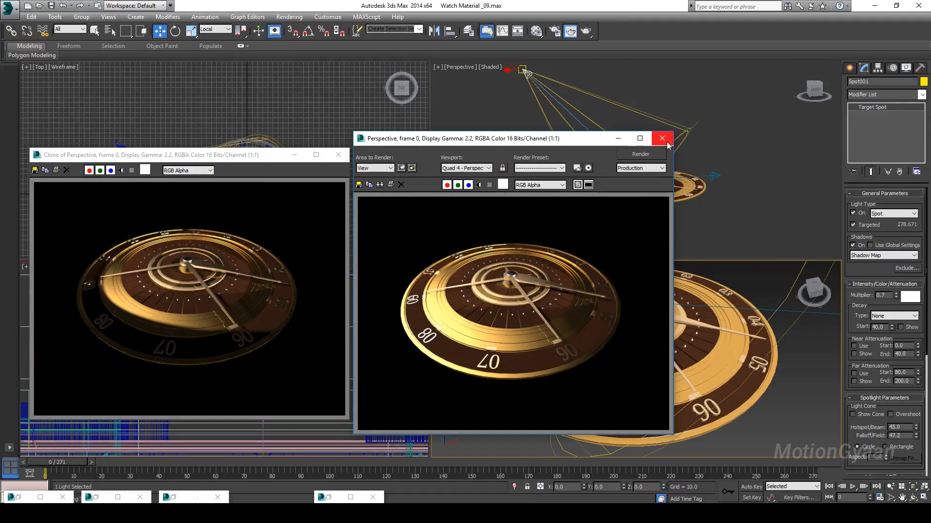
click(618, 139)
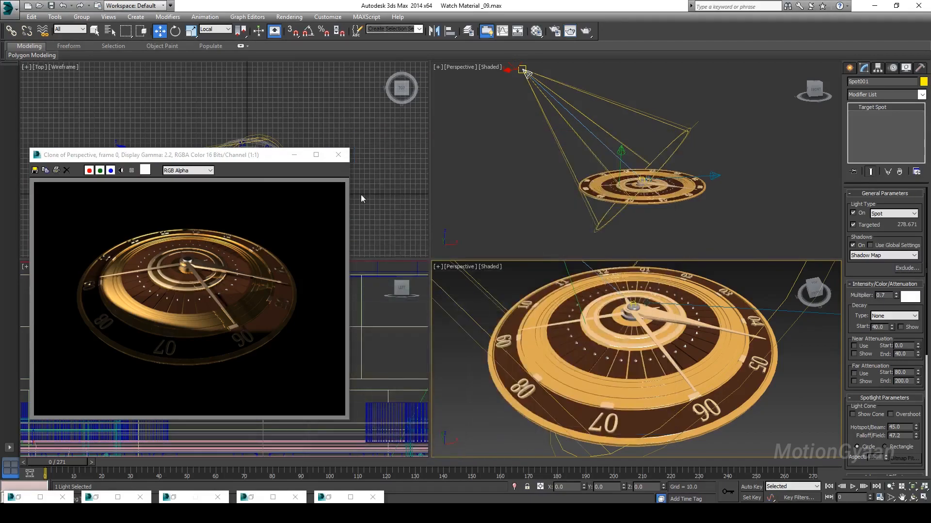
click(293, 155)
Step: Select Spot002 beside the dial and lower it along its local Y axis to just above the dial's level
click(717, 175)
middle_drag(664, 160, 625, 171)
mouse_move(624, 171)
alt+middle_down()
mouse_move(644, 177)
mouse_move(631, 164)
alt+middle_up()
scroll(684, 206, up, 3)
middle_drag(681, 200, 731, 193)
scroll(712, 194, up, 3)
drag(745, 96, 753, 135)
alt+middle_drag(738, 192, 723, 176)
alt+middle_drag(636, 132, 724, 133)
drag(727, 130, 728, 159)
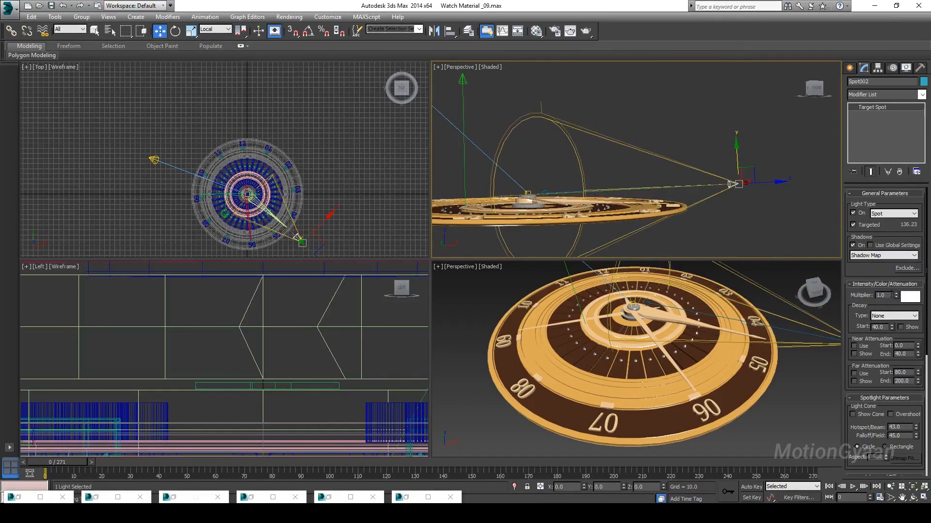
alt+middle_drag(761, 196, 744, 192)
drag(738, 155, 738, 167)
Step: Select Spot003, set the reference coordinate system back to View, and move the light along Y to about -18
scroll(616, 166, down, 4)
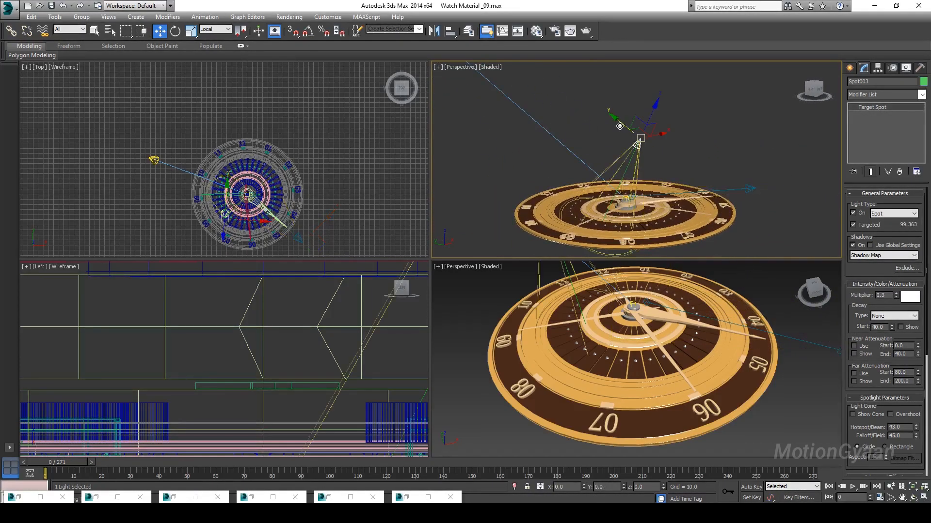
click(220, 29)
click(215, 38)
drag(617, 136, 596, 135)
scroll(586, 173, up, 4)
alt+middle_drag(573, 166, 601, 181)
middle_drag(614, 85, 633, 116)
drag(633, 116, 626, 110)
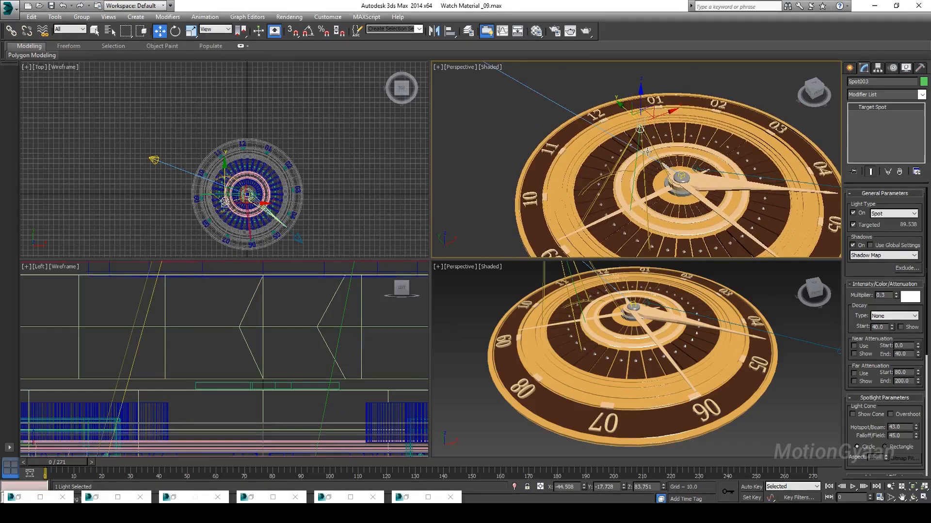
middle_drag(647, 141, 615, 110)
Step: Render the close-up Perspective view with the adjusted spotlights and move the render window aside
right_click(478, 320)
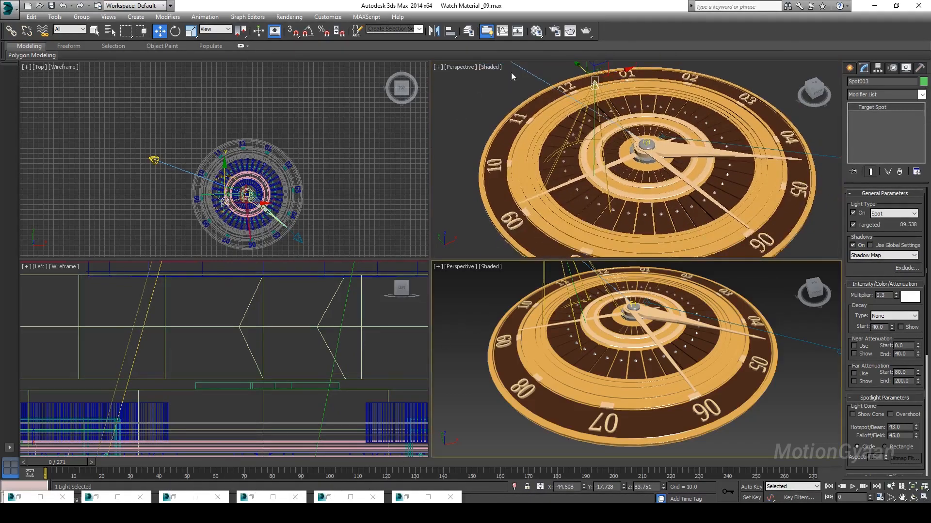
click(567, 31)
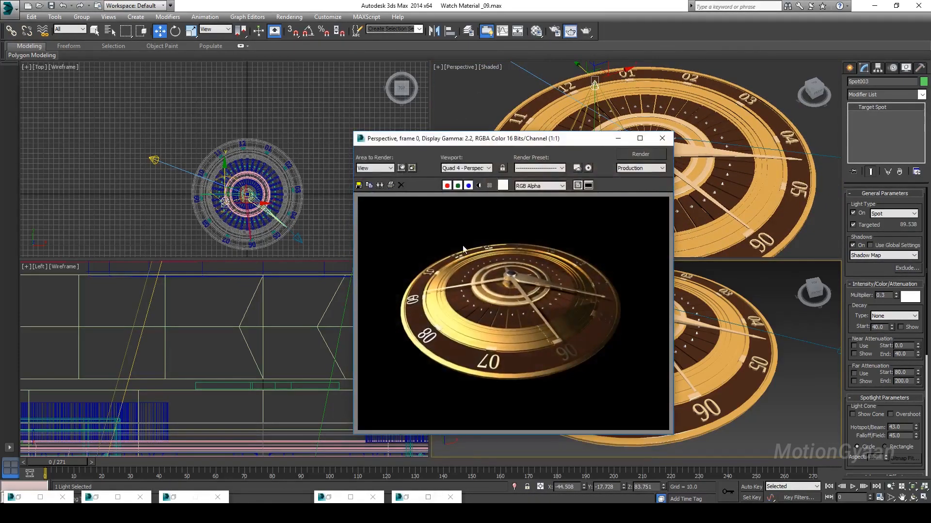
drag(518, 140, 333, 124)
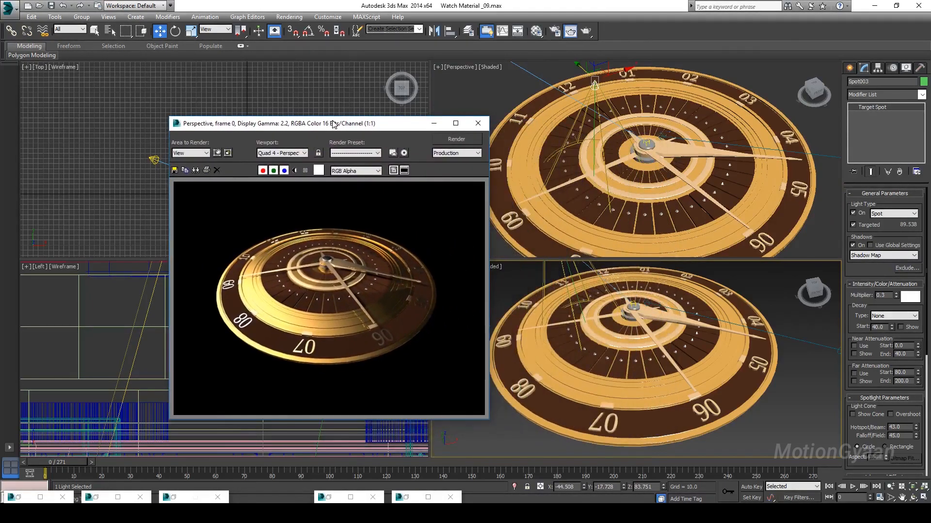
Step: Restore the Material Editor and check the render against the Tutorial Ref image, minimizing both reference windows
click(174, 497)
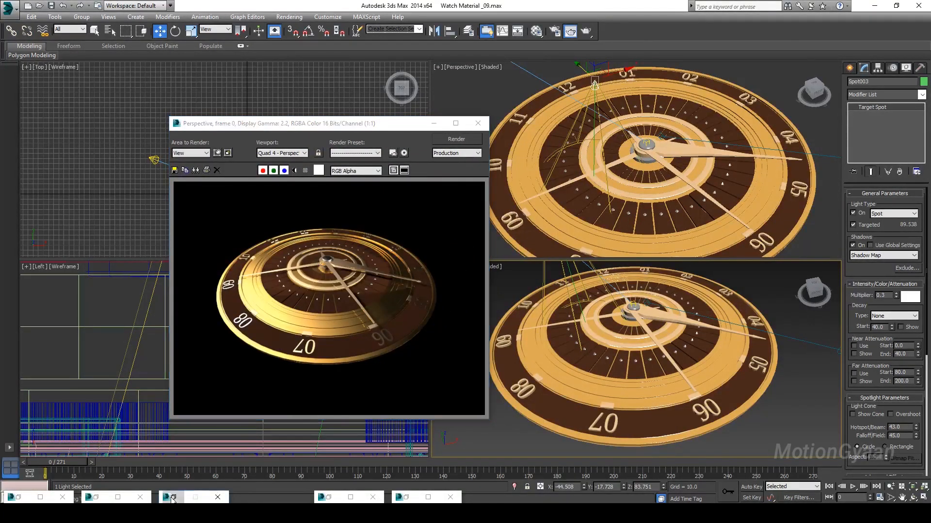
click(94, 492)
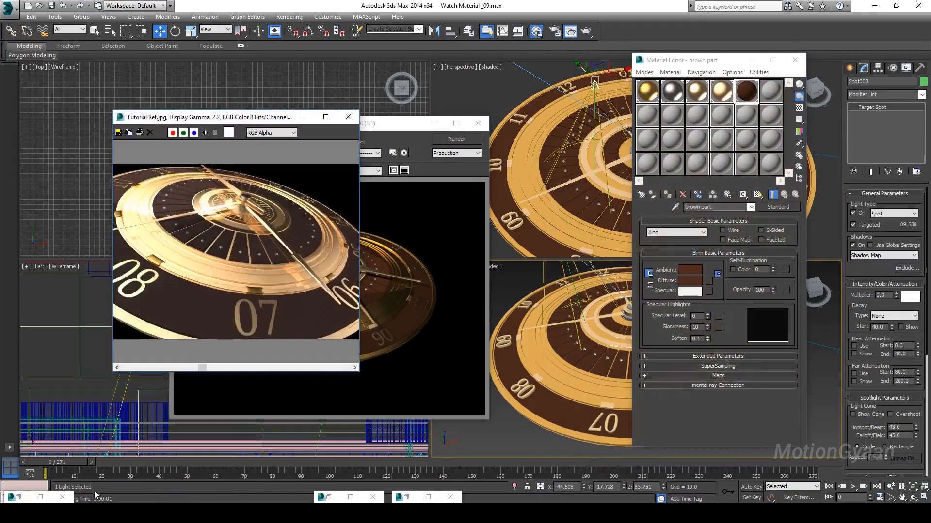
click(23, 498)
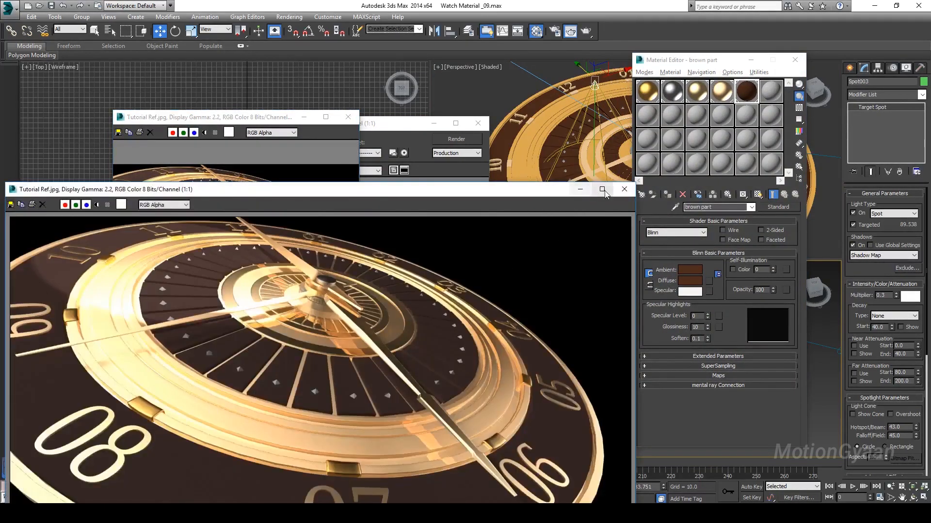
click(579, 189)
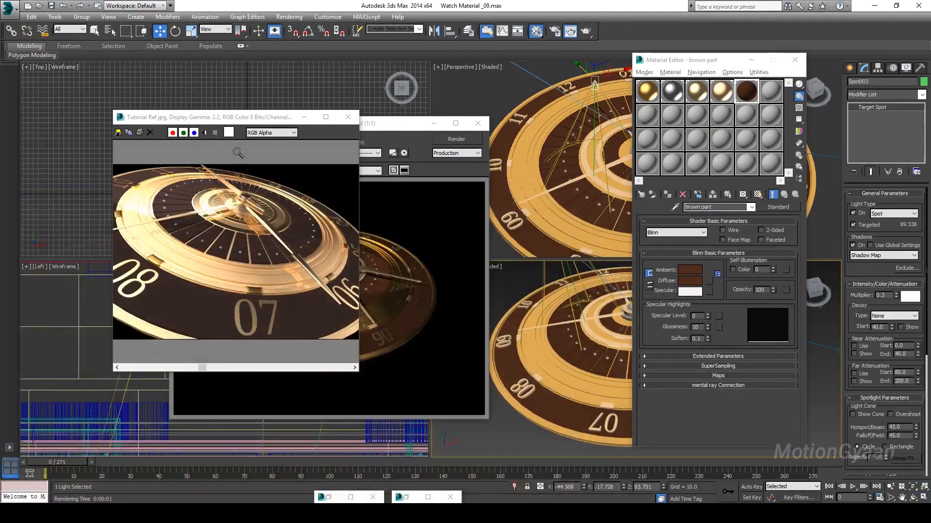
click(305, 117)
Step: Clone the latest Perspective render and place the clone beside the original for comparison
click(337, 304)
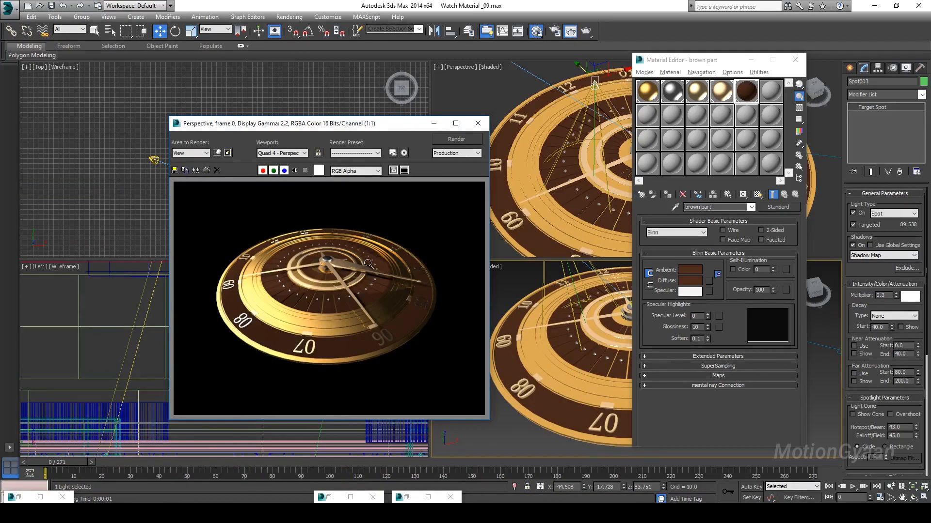
click(195, 171)
drag(519, 155, 652, 171)
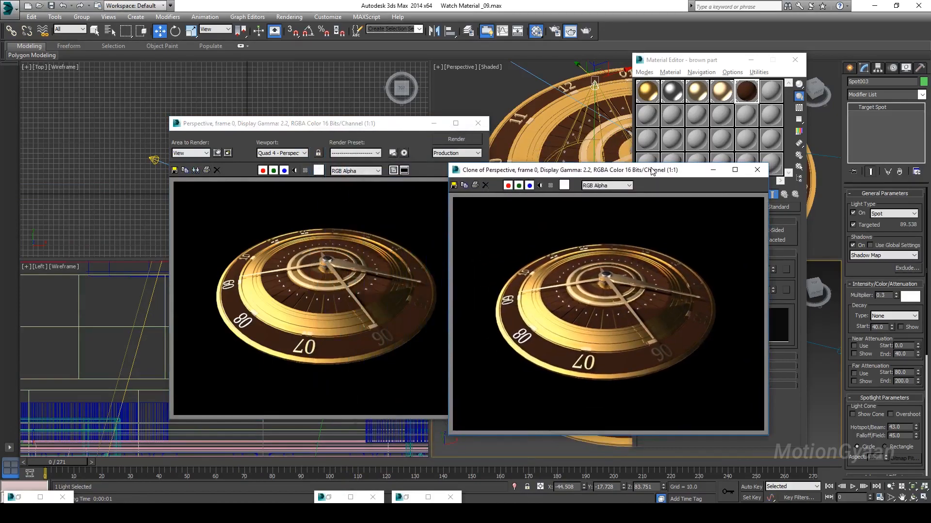
Step: Place the Perspective render and its clone side by side, re-render the view, and examine the dial's reflections up close
drag(380, 131, 278, 140)
drag(488, 174, 438, 167)
click(354, 149)
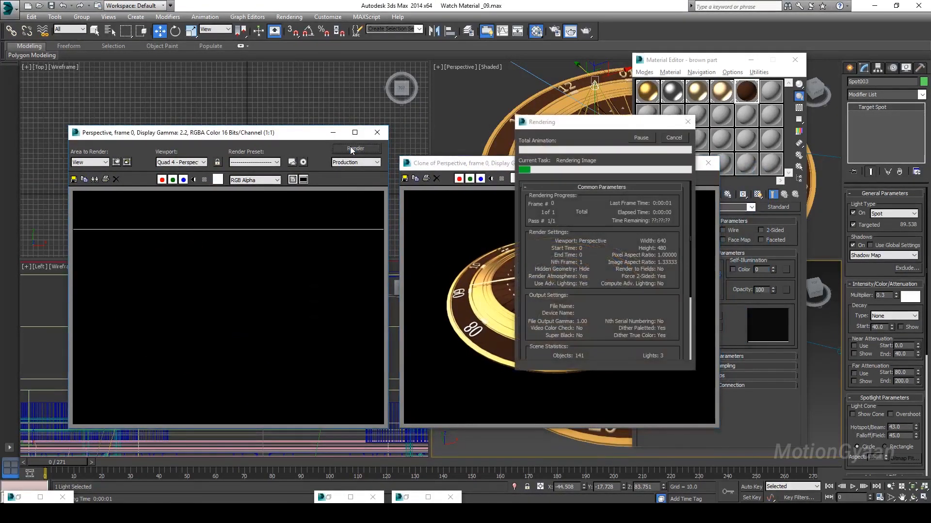
click(193, 273)
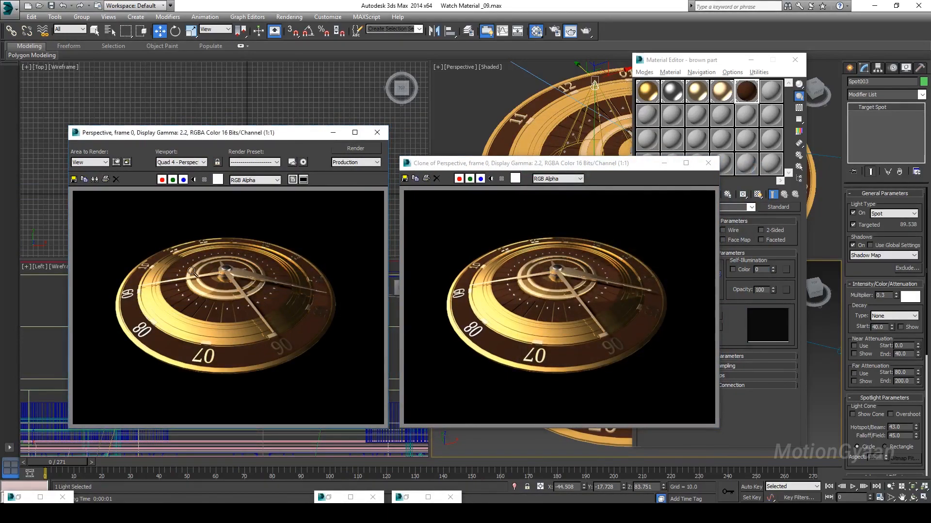
scroll(174, 278, up, 1)
scroll(251, 278, up, 2)
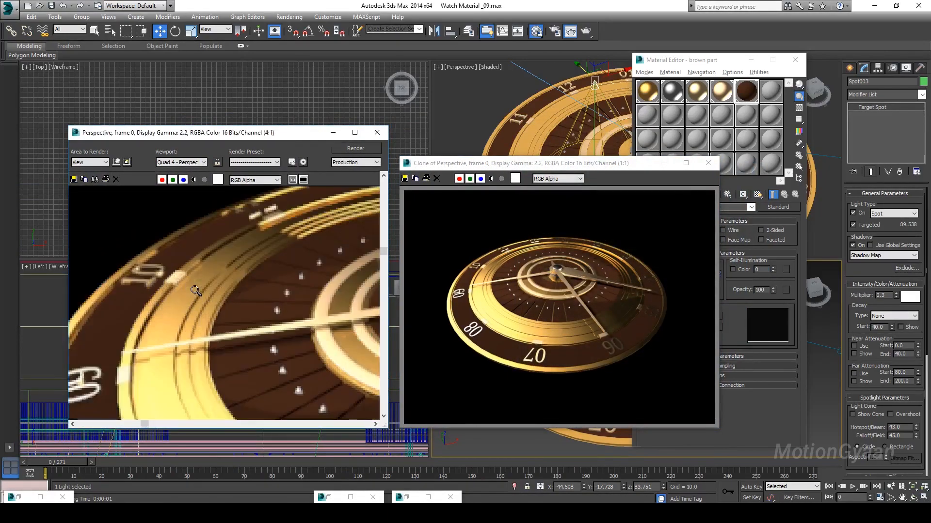
scroll(253, 277, down, 2)
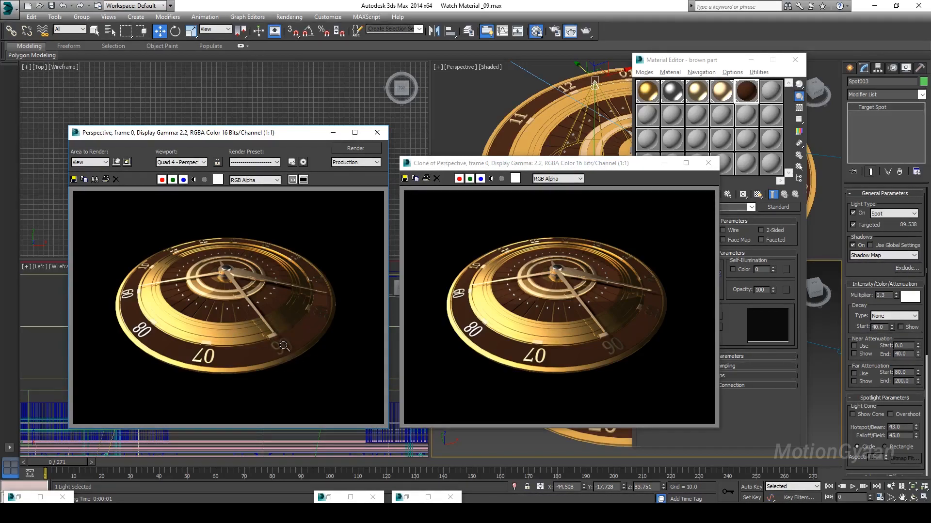
Step: Close the original render window, move the clone aside, and minimize the Material Editor
click(377, 133)
drag(624, 165, 225, 149)
click(751, 59)
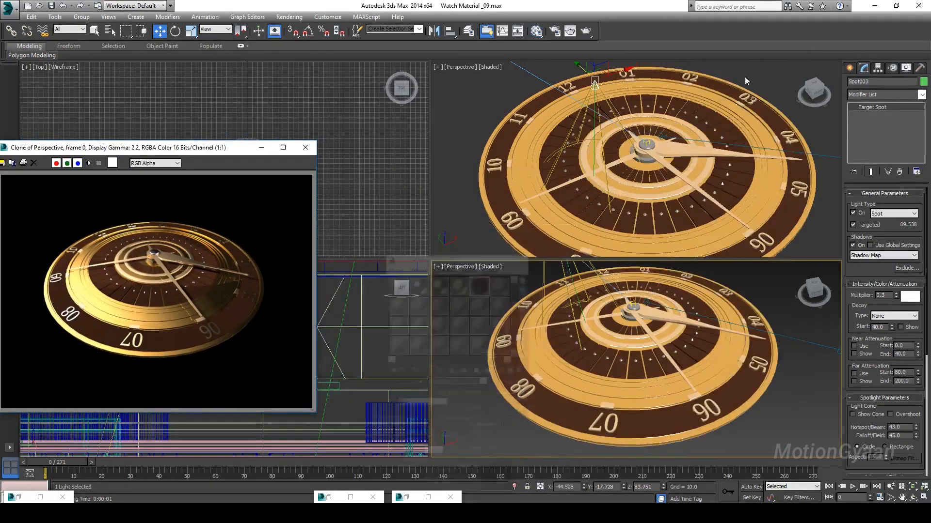
Step: Select Spot001 in the lower Perspective view and set its intensity multiplier to 0.9
scroll(611, 372, down, 6)
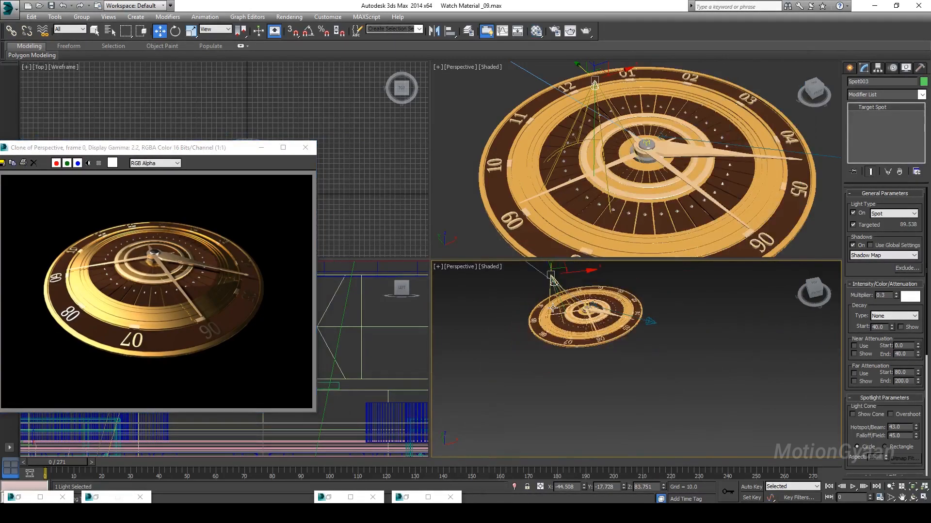
drag(583, 324, 585, 324)
click(573, 326)
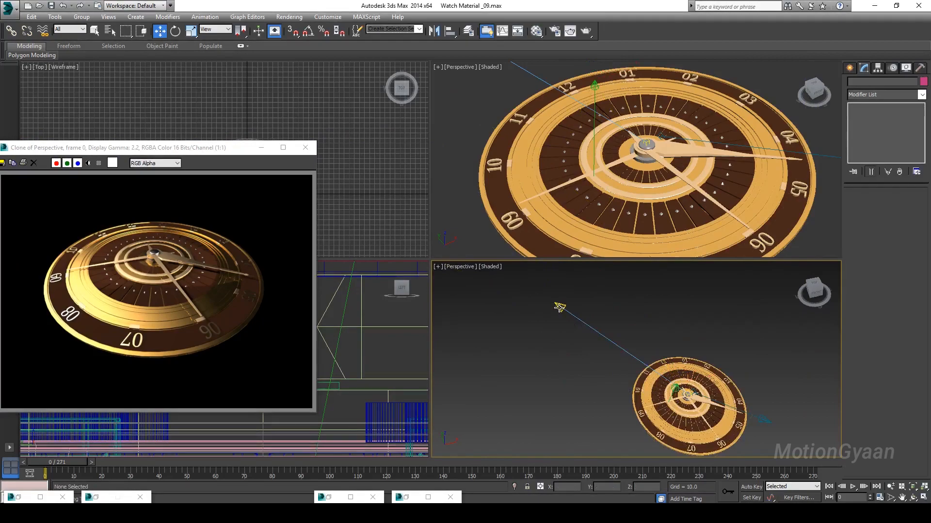
click(558, 306)
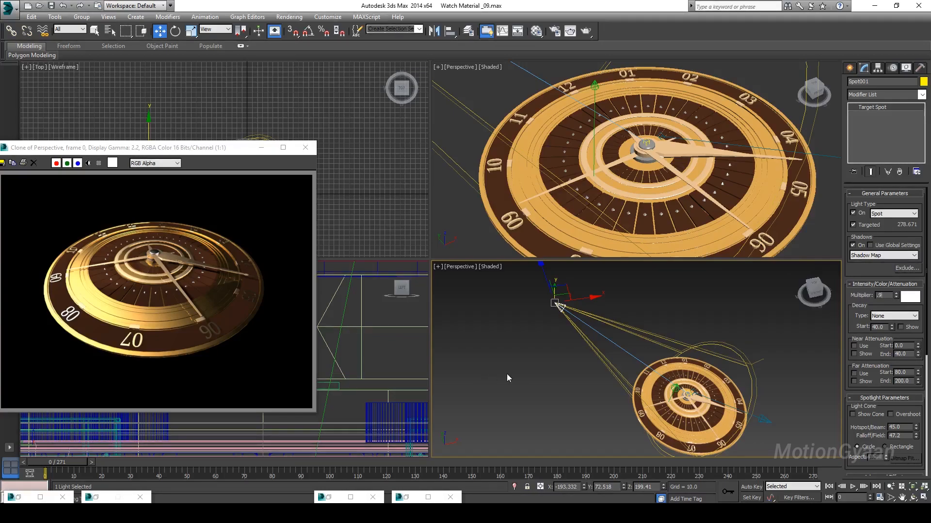
key(Return)
Step: Render the upper Perspective view with the changed Spot001, compare it with the cloned render, and close the new render
middle_drag(686, 389, 650, 367)
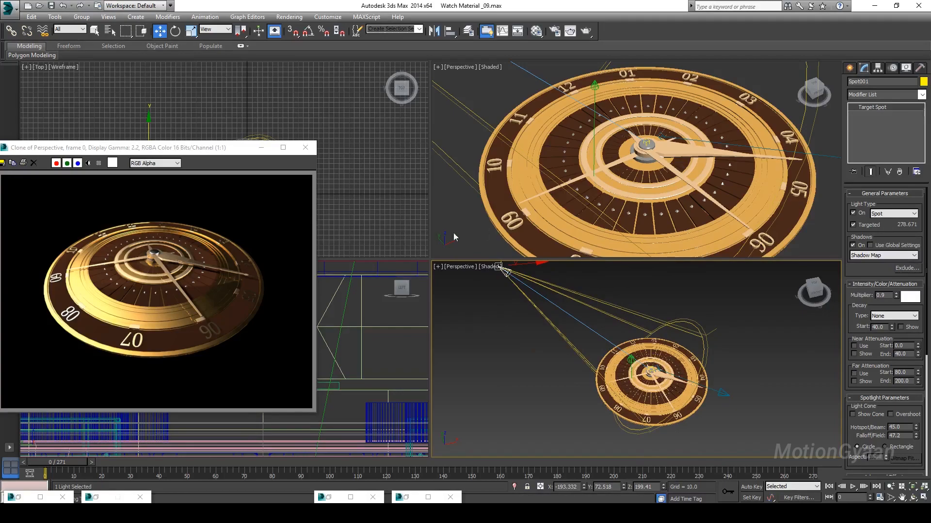
right_click(473, 233)
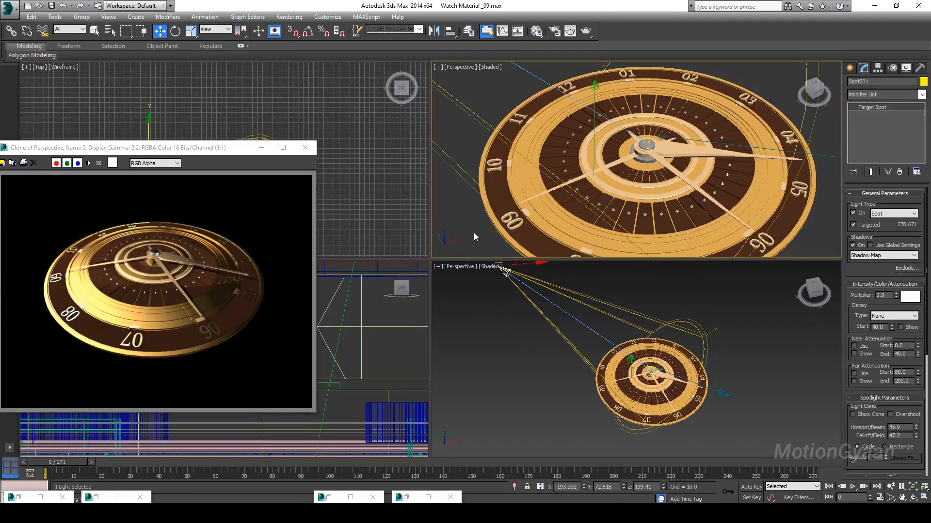
click(586, 32)
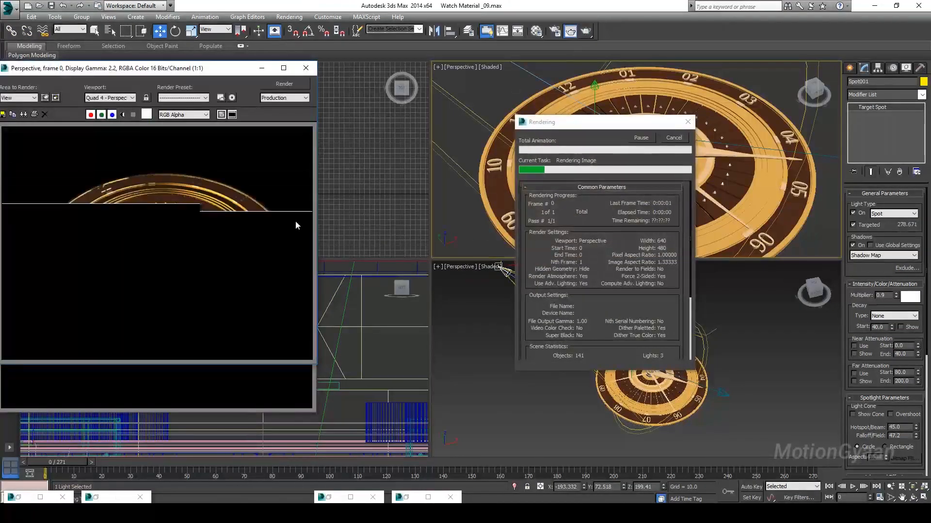
mouse_move(171, 77)
mouse_down()
mouse_move(395, 106)
mouse_move(509, 105)
mouse_up()
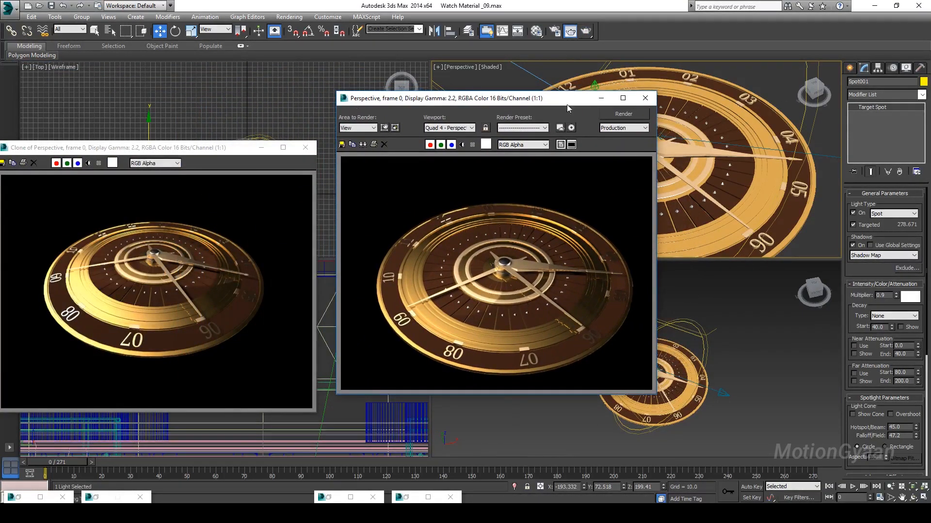
click(645, 98)
Step: Undo the Spot001 multiplier change and the preceding Y move of Spot003
right_click(545, 344)
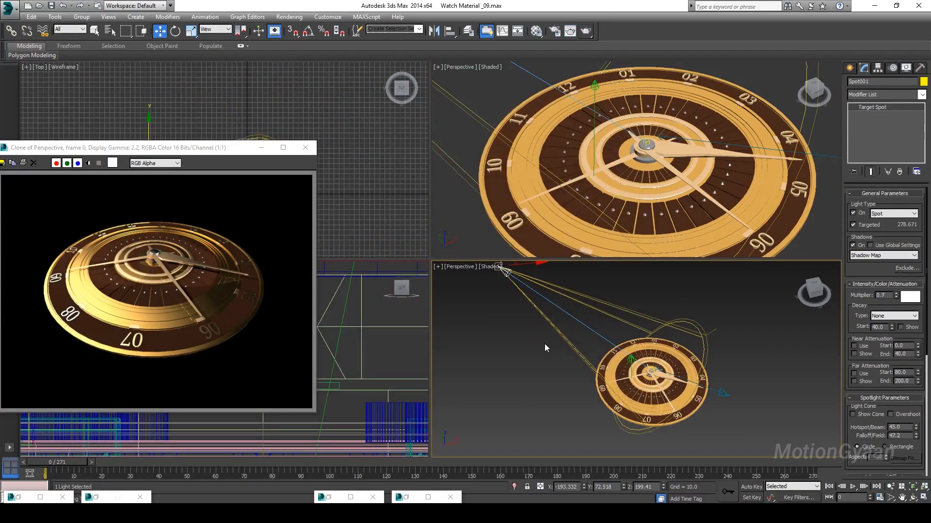
middle_click(565, 356)
key(ctrl+z)
key(ctrl+z)
key(ctrl+z)
key(ctrl+z)
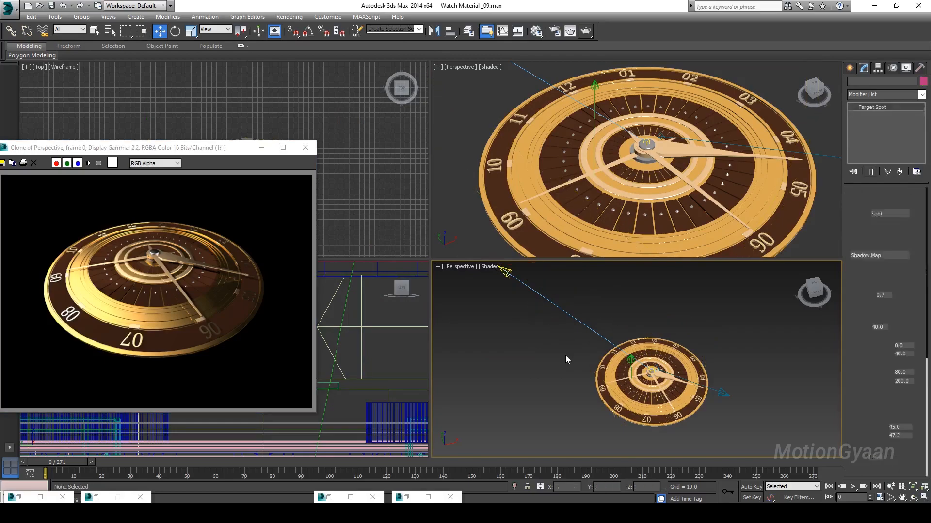
key(ctrl+z)
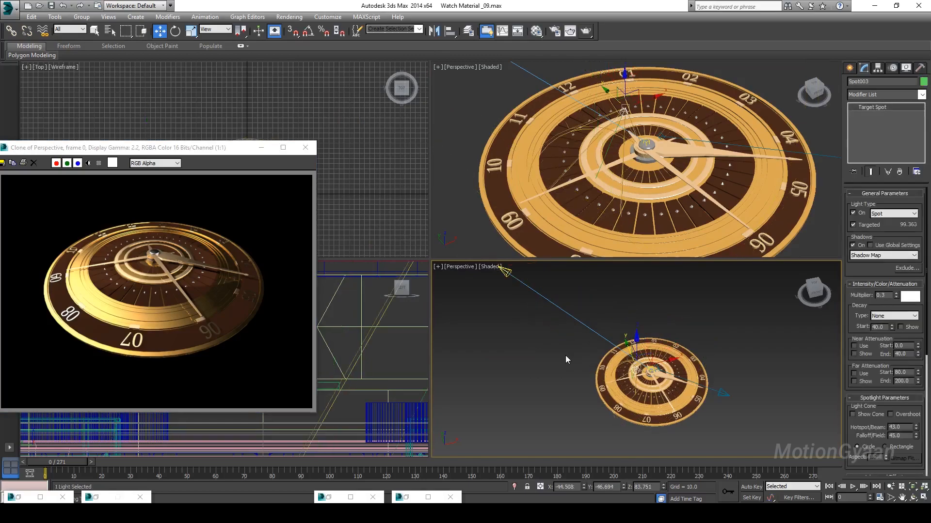
key(ctrl+z)
key(ctrl+z)
key(ctrl+z)
Step: Reframe the lower Perspective view on the whole dial from a raised angle and close the old cloned render
alt+middle_drag(648, 400, 585, 354)
click(590, 344)
alt+middle_drag(736, 374, 677, 367)
scroll(604, 335, up, 2)
middle_drag(602, 332, 666, 329)
scroll(673, 335, up, 1)
click(749, 316)
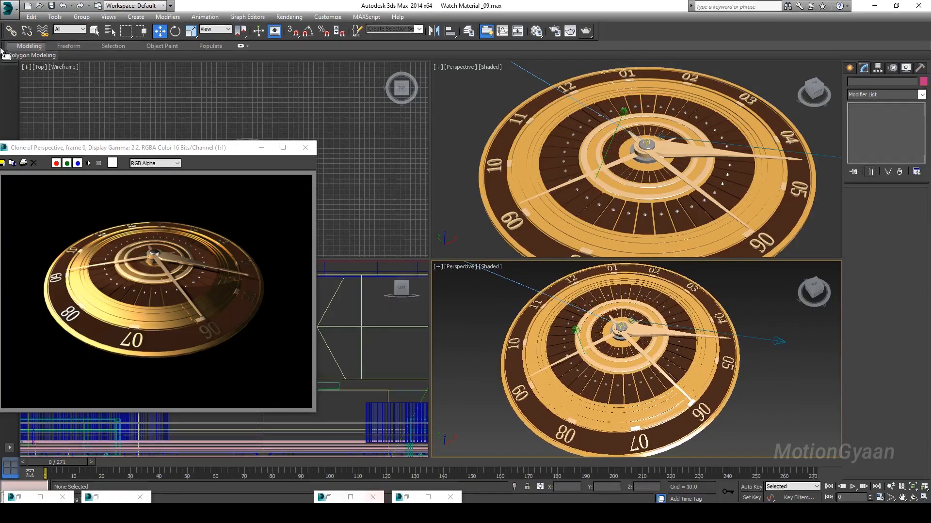
drag(191, 150, 270, 122)
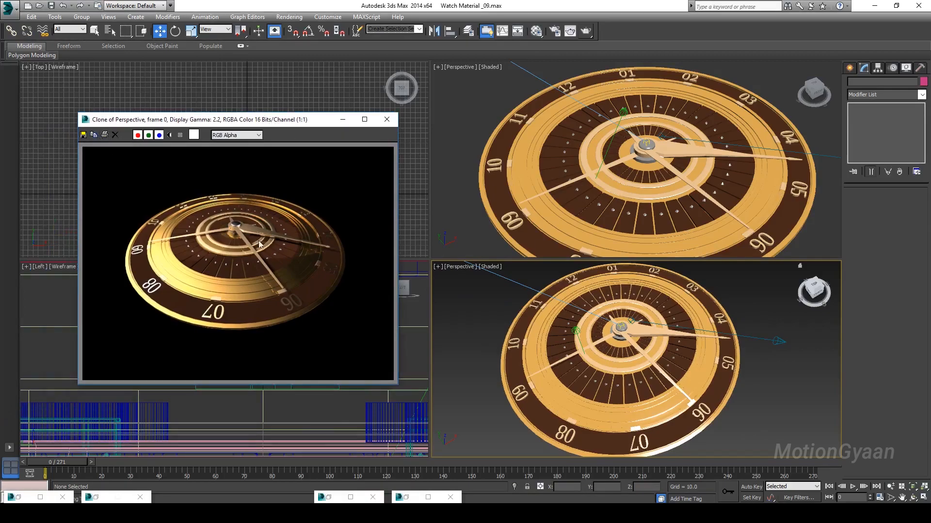
drag(137, 119, 108, 115)
click(359, 116)
Step: Reopen the last rendered frame and clone it for comparison
click(570, 31)
drag(381, 100, 147, 86)
click(128, 128)
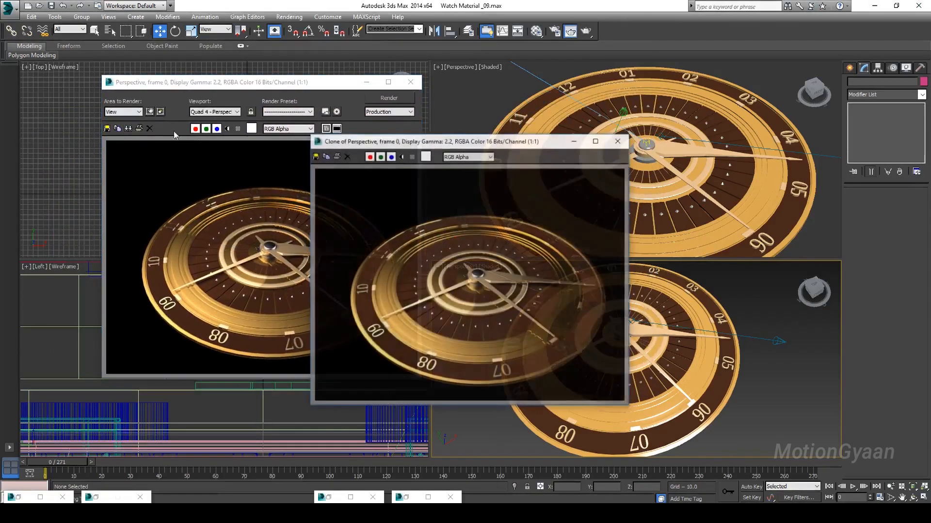
Step: Render the reframed Perspective view, examine the hands and rings up close, and close both render windows
click(400, 98)
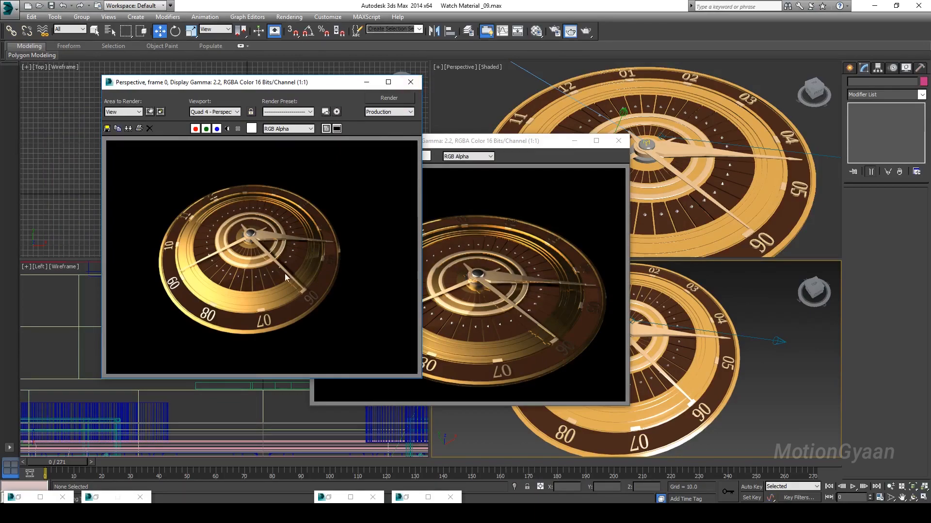
scroll(284, 273, up, 1)
scroll(284, 273, up, 2)
scroll(284, 273, down, 2)
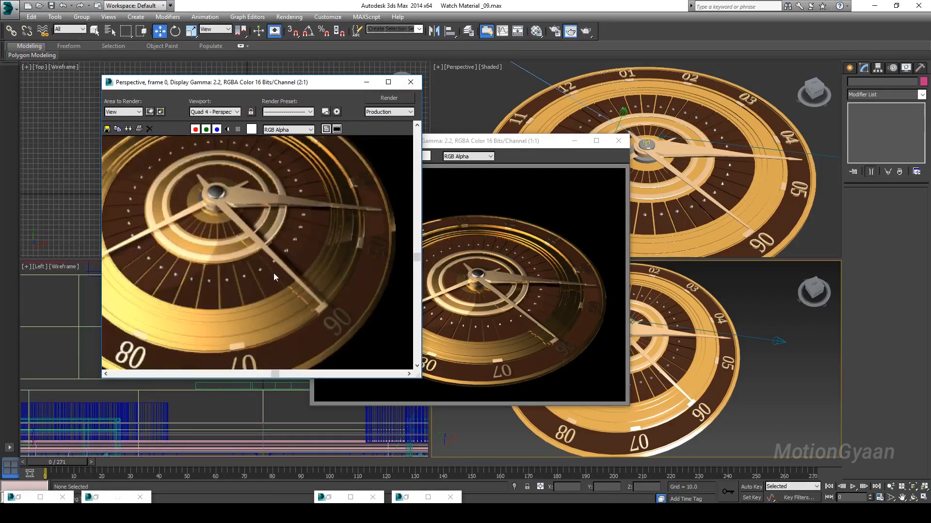
click(411, 82)
click(618, 141)
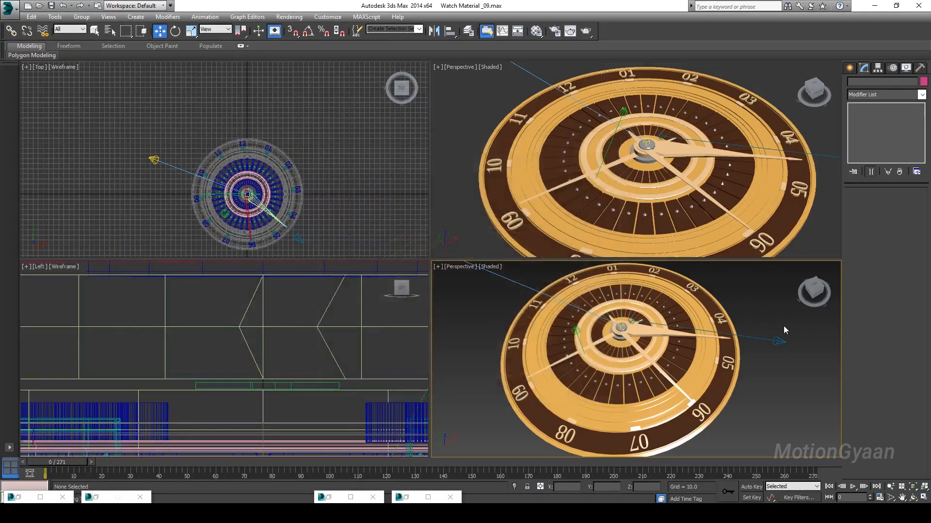
Step: Readjust the lower Perspective view around the dial and maximize the upper Perspective view
key(alt+w)
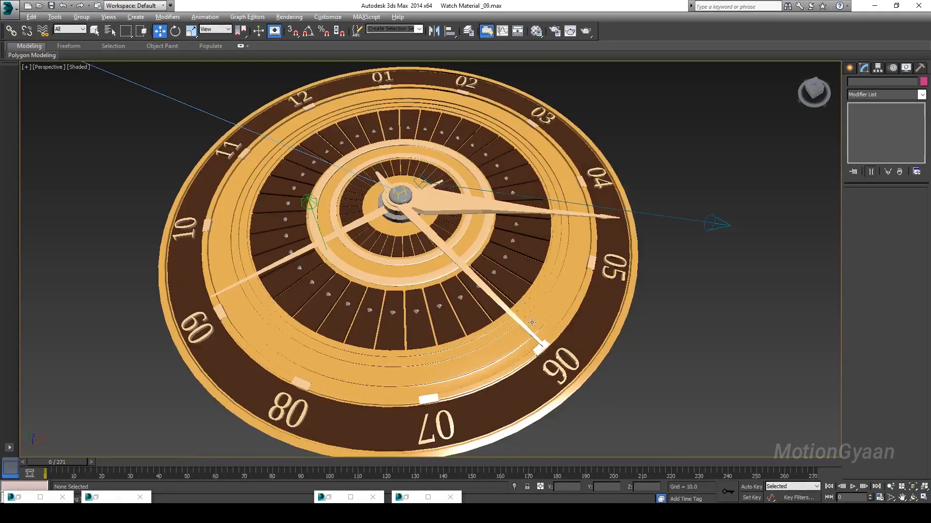
scroll(523, 317, down, 2)
key(alt+w)
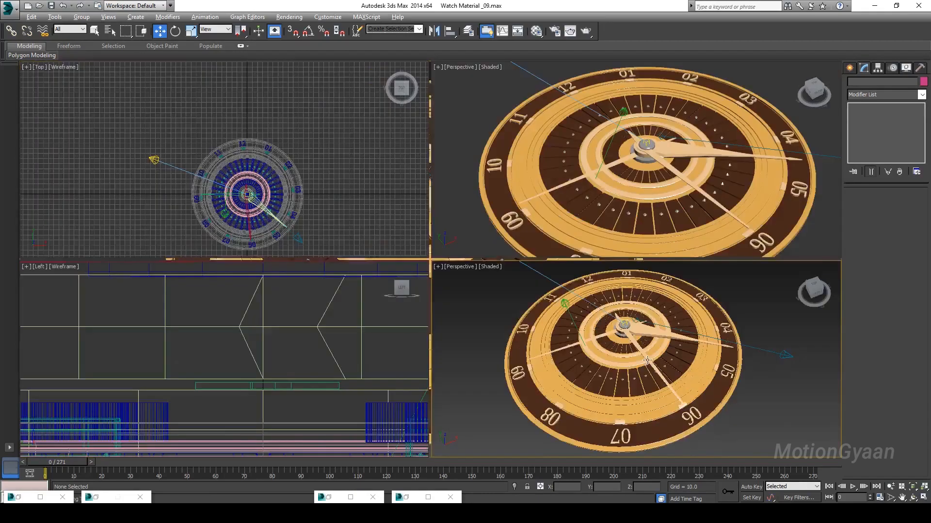
click(452, 163)
key(alt+w)
scroll(642, 282, down, 2)
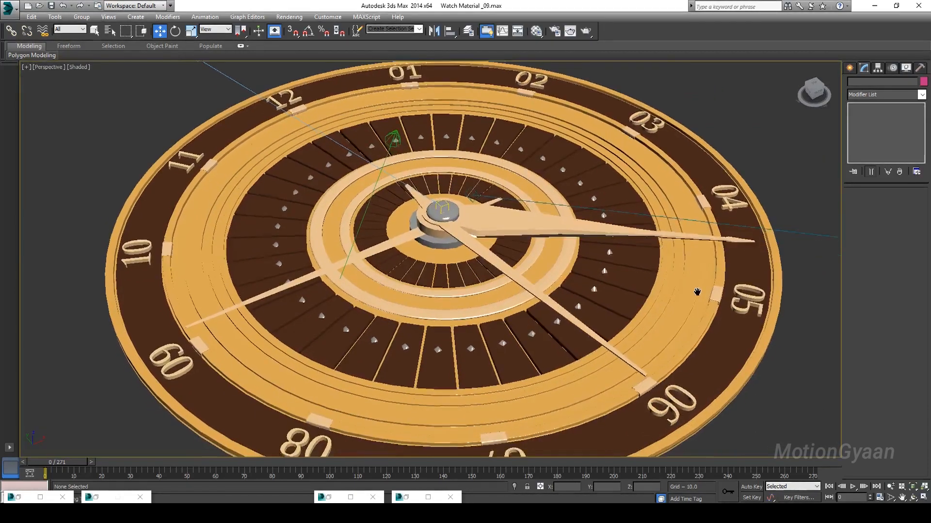
Step: Change the hands material's ambient and diffuse colour to a deeper gold with saturation 234 (RGB 230, 123, 19)
key(m)
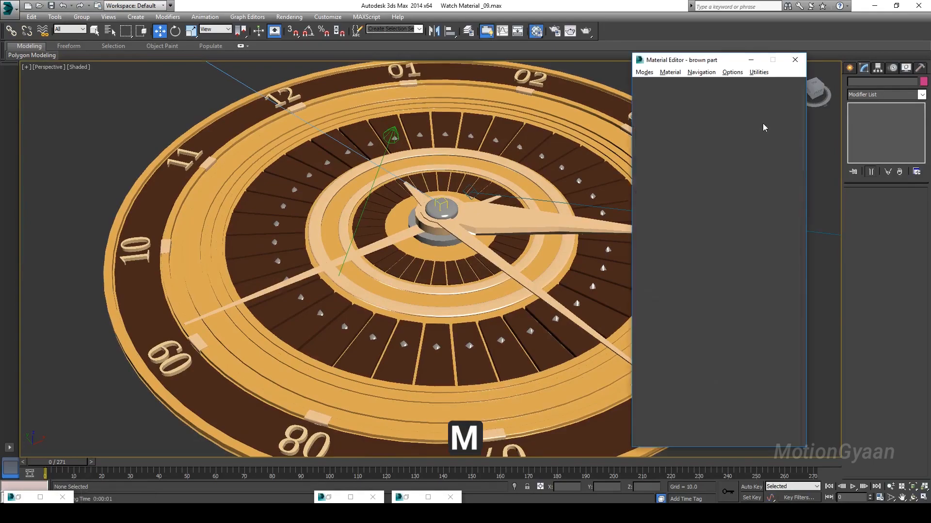
click(499, 196)
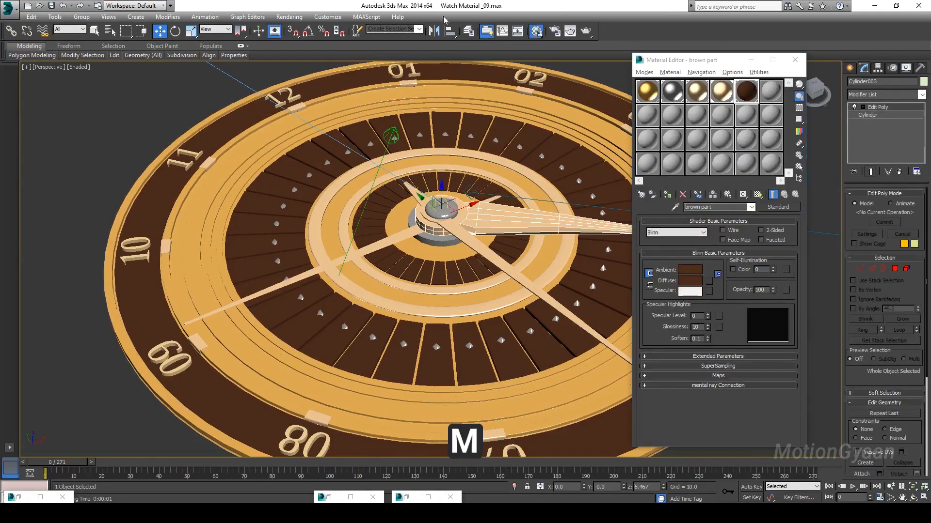
click(722, 95)
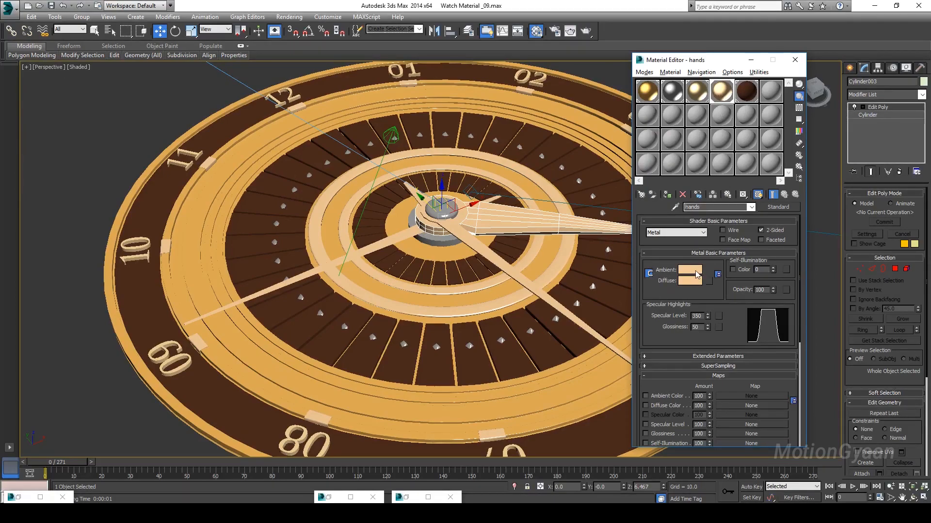
click(696, 274)
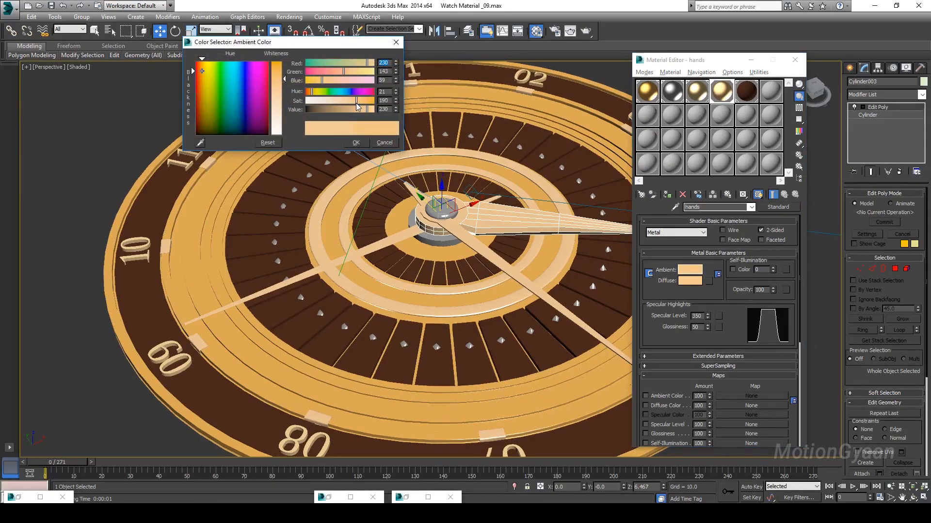
drag(357, 107, 369, 104)
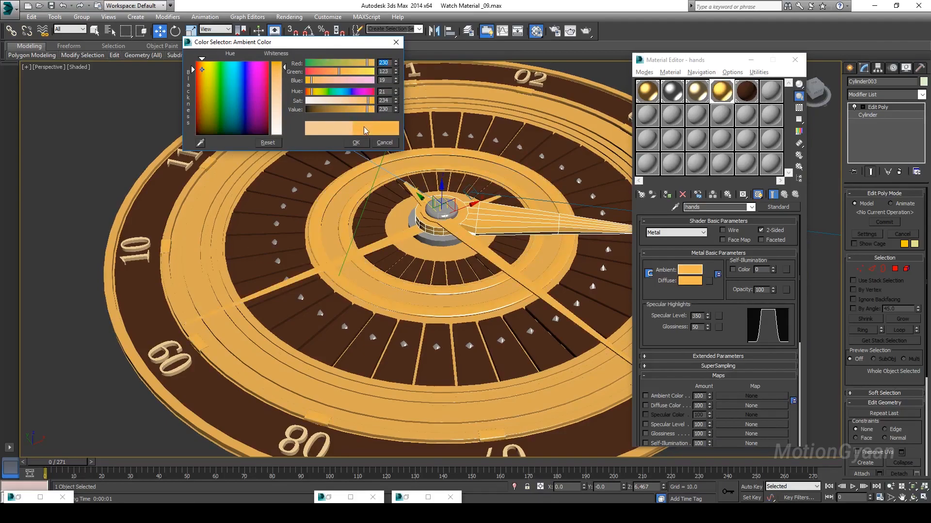
click(359, 145)
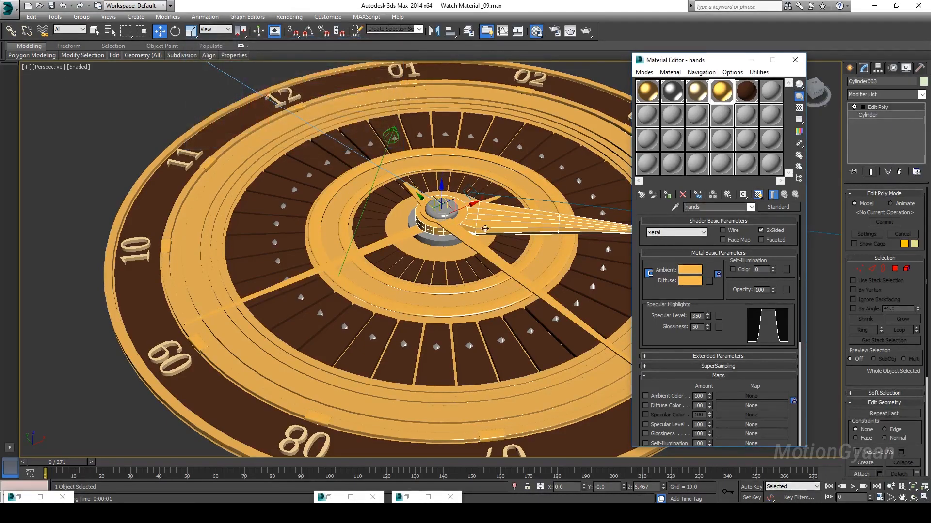
Step: Select all three watch hands to check the recoloured parts, minimize the Material Editor, and clear the selection
ctrl+click(473, 242)
ctrl+click(381, 246)
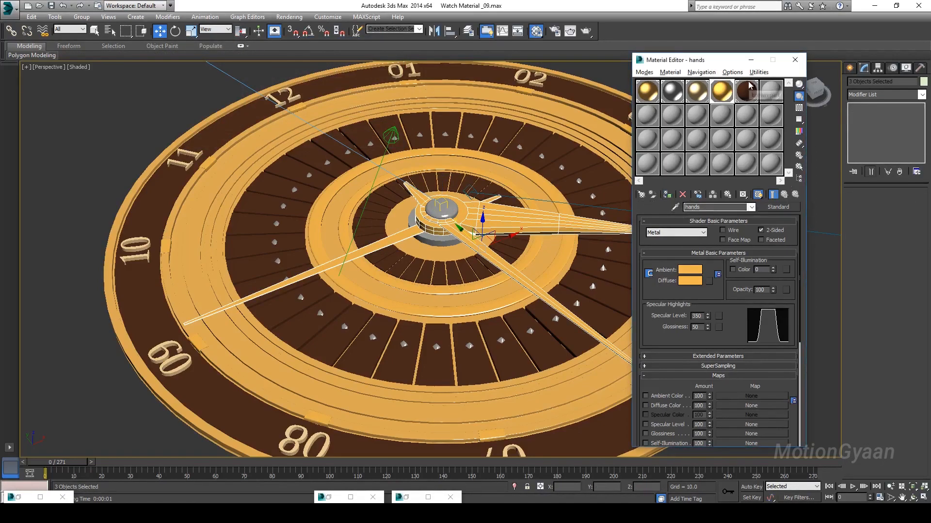
click(751, 60)
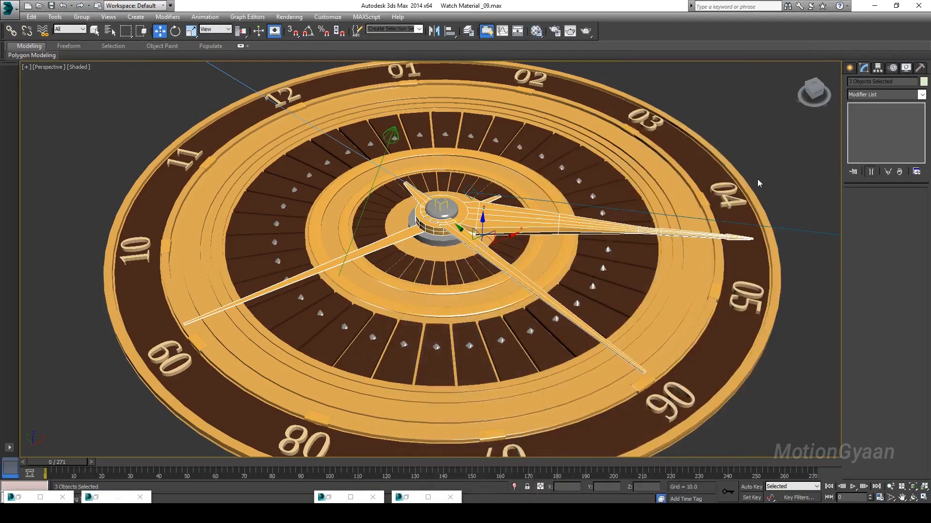
click(761, 185)
Step: Maximize the upper Perspective view again, show the last rendered frame, and clone it for comparison
key(alt+w)
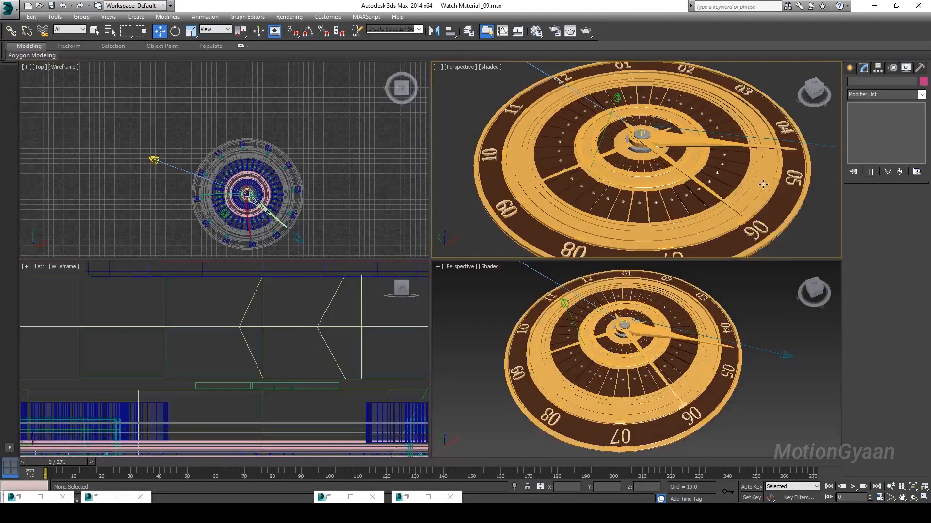
click(479, 360)
click(443, 211)
key(alt+w)
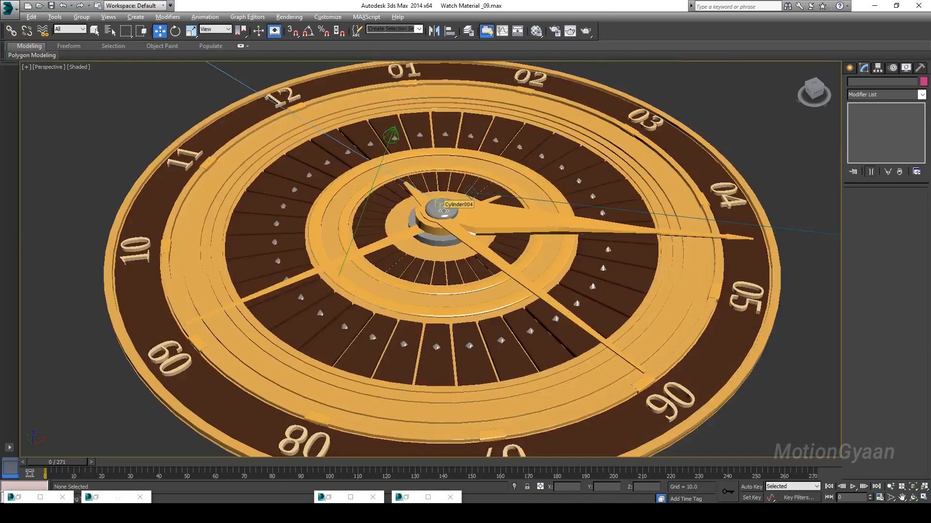
click(575, 31)
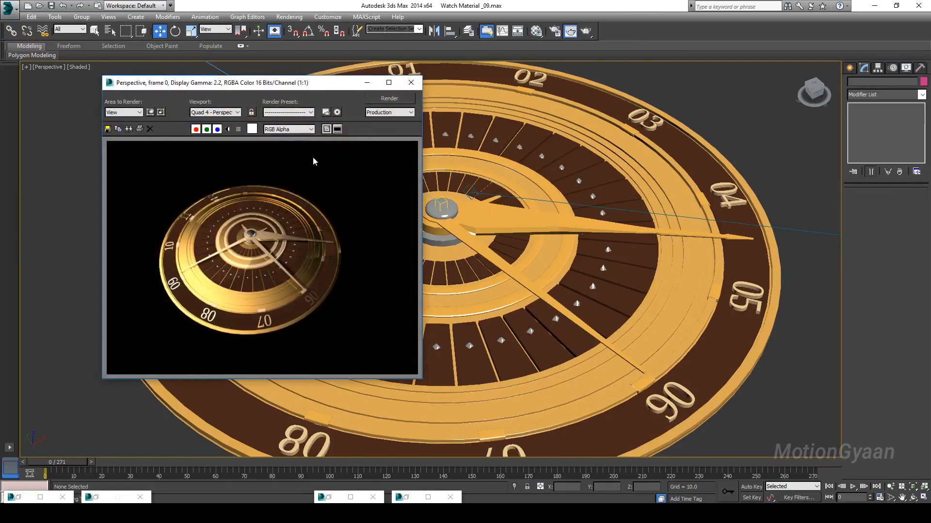
click(139, 128)
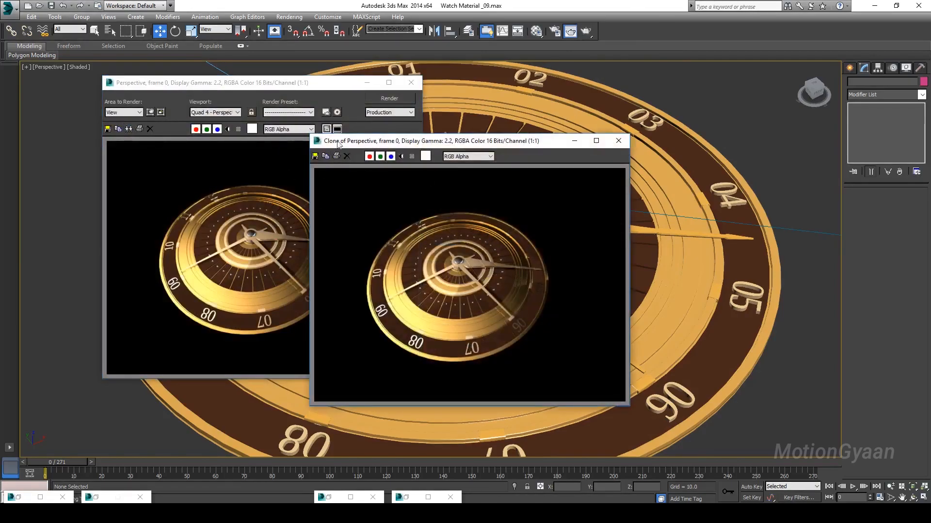
Step: Render the Perspective view, compare the hands' gold with the cloned frame, and close both render windows
click(389, 98)
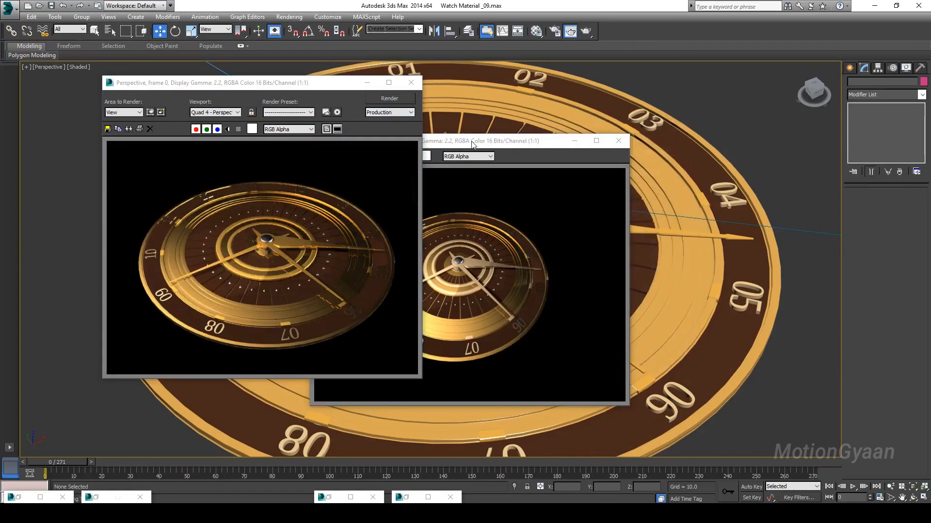
scroll(253, 292, up, 1)
scroll(345, 287, down, 1)
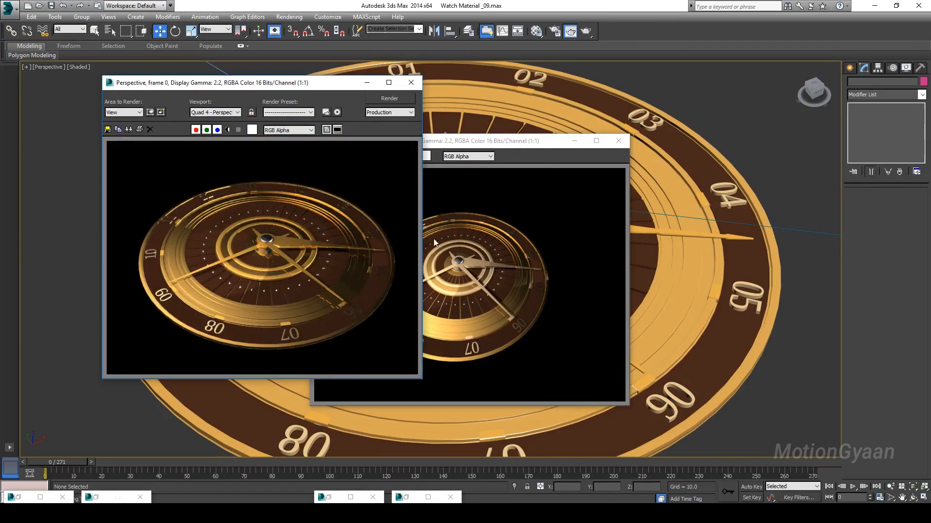
click(618, 141)
click(400, 71)
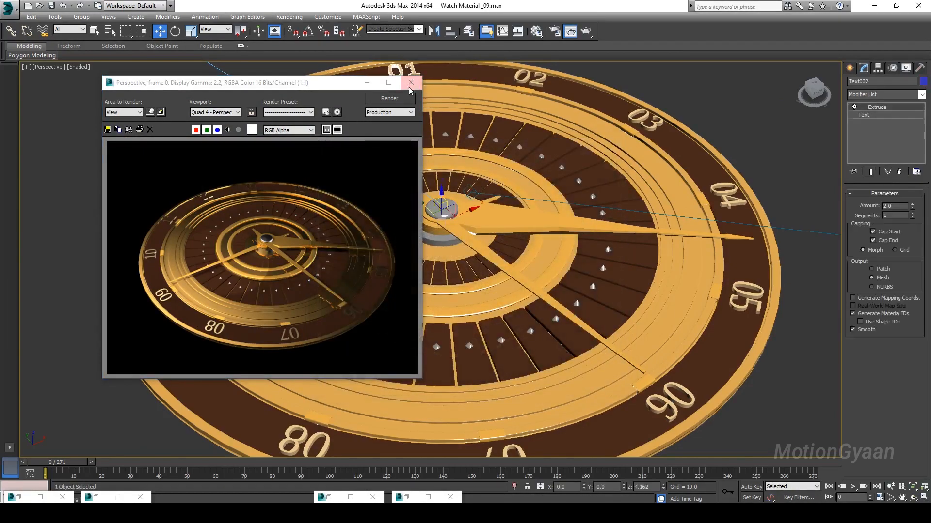
click(410, 83)
Step: Check the hands material against the Tutorial Ref image, minimize both windows, and clear the selection
key(m)
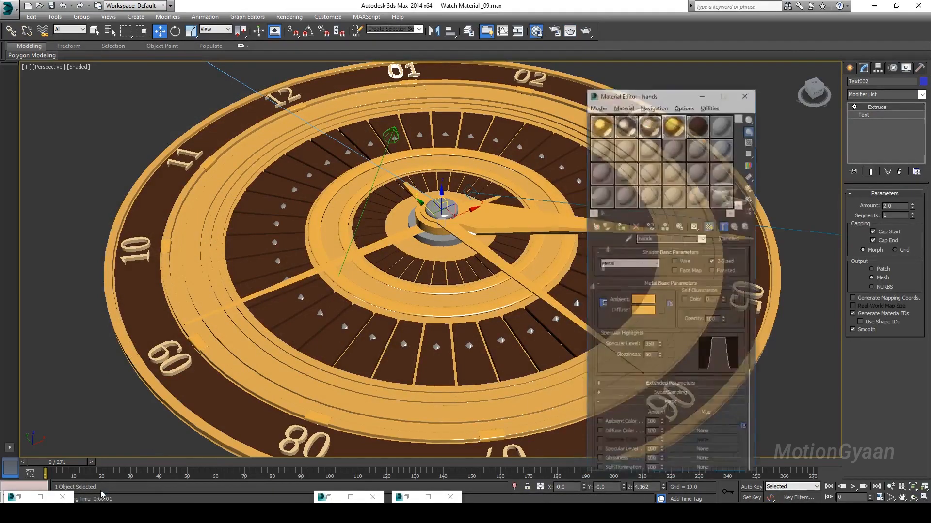
click(40, 498)
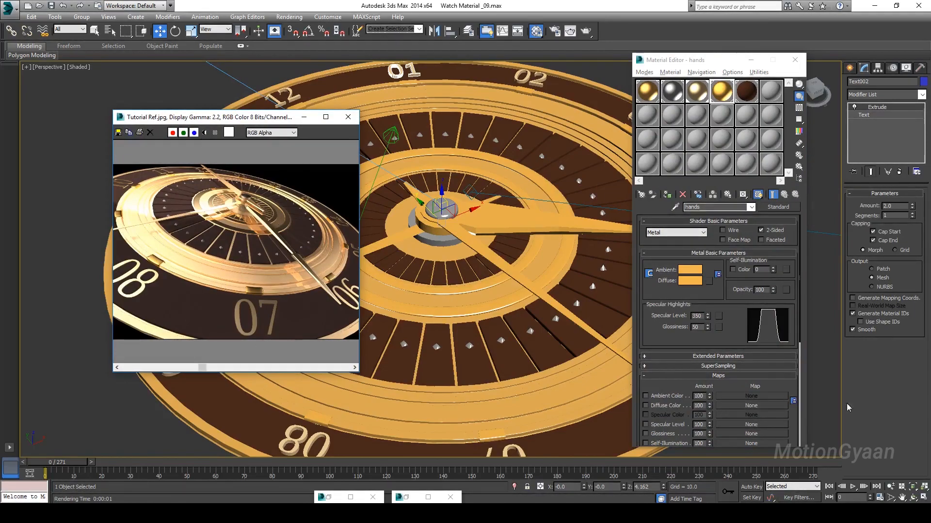
click(304, 117)
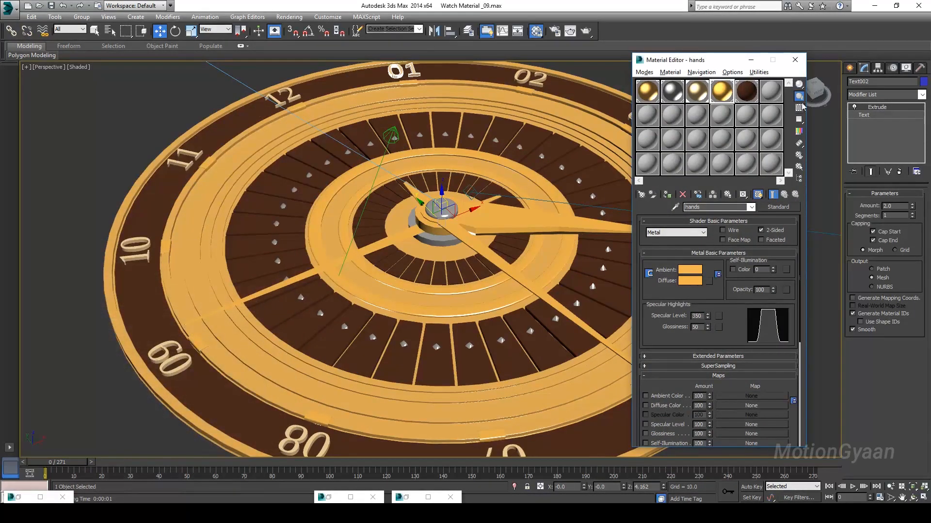
click(759, 62)
click(778, 151)
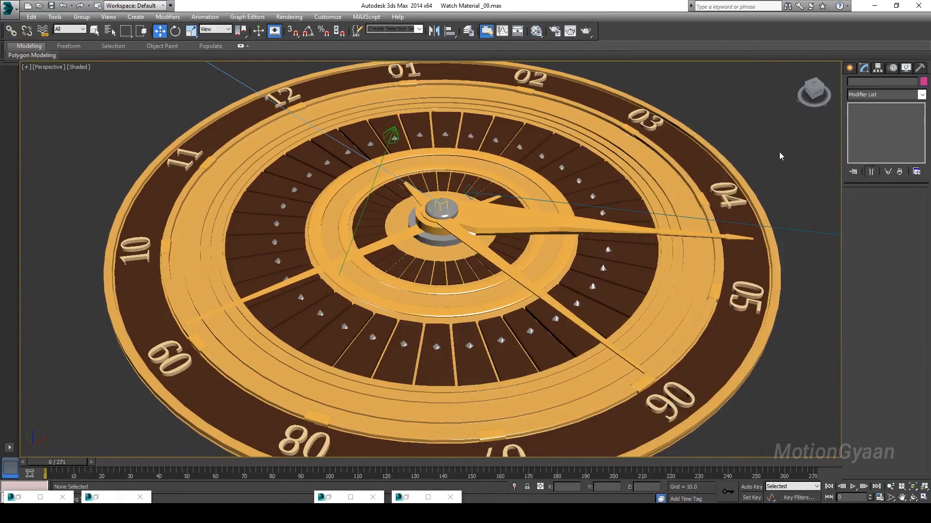
Step: Return to the four-view layout and maximize the lower Perspective view
key(alt+w)
click(502, 326)
key(alt+w)
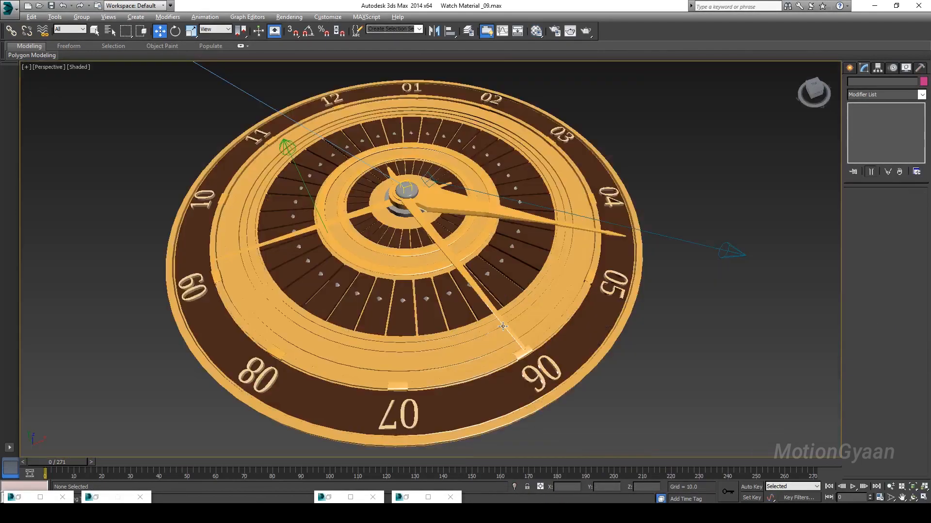
Step: Set the multiplier of the Spot002 light to 0.5
click(730, 251)
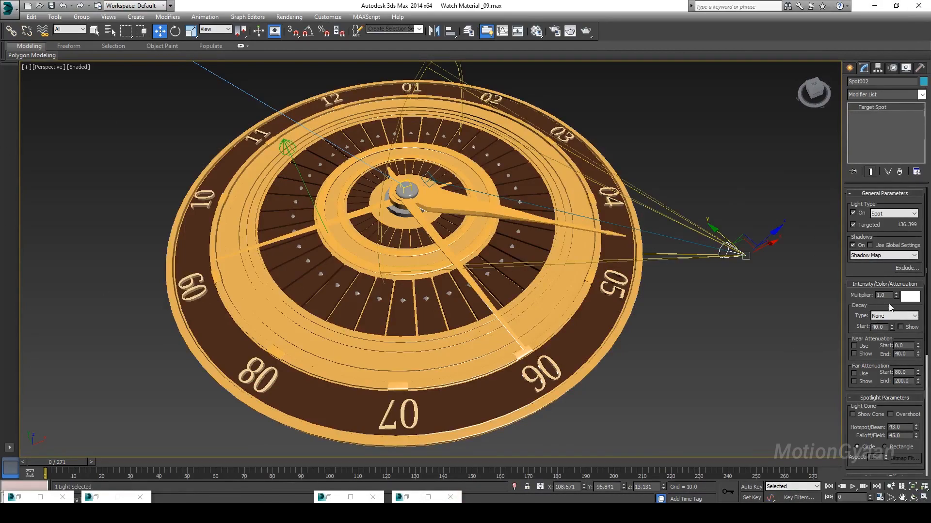
drag(896, 298, 895, 308)
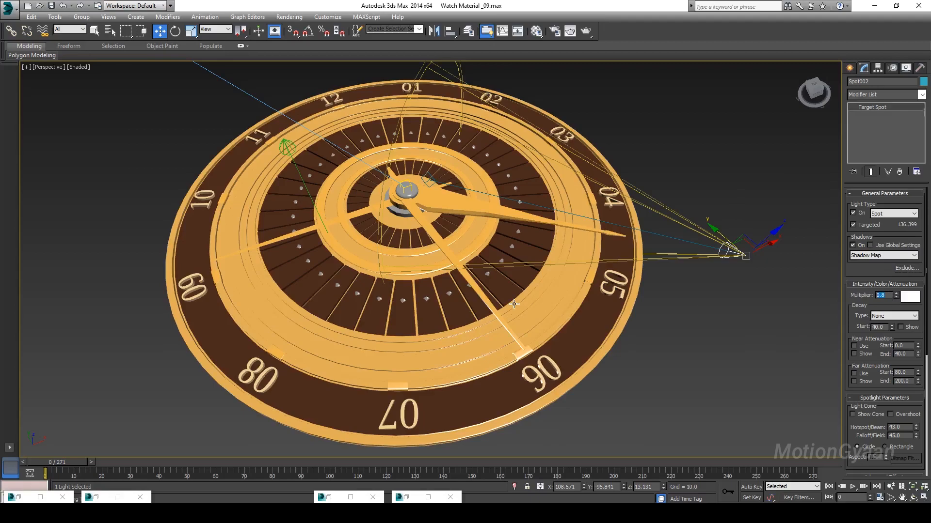
text(.5)
click(665, 301)
mouse_move(665, 302)
middle_down()
mouse_move(713, 306)
mouse_move(680, 292)
middle_up()
Step: Adjust the intensity multiplier of the Spot003 light above the dial and deselect it
middle_drag(111, 178, 118, 162)
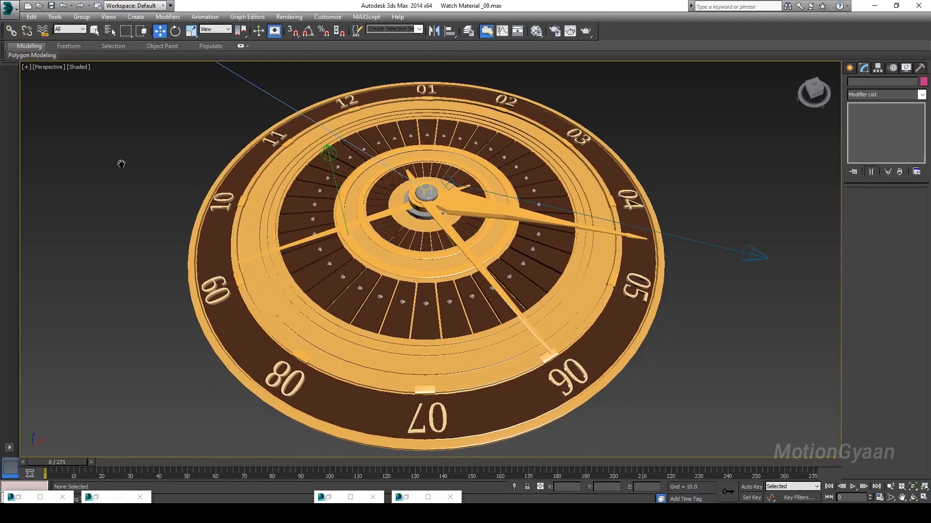
click(334, 152)
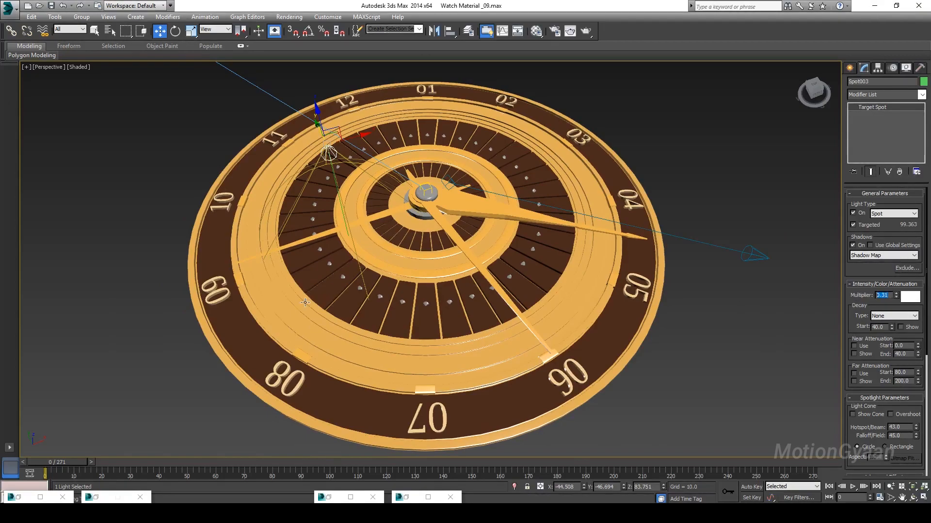
text(.)
click(666, 367)
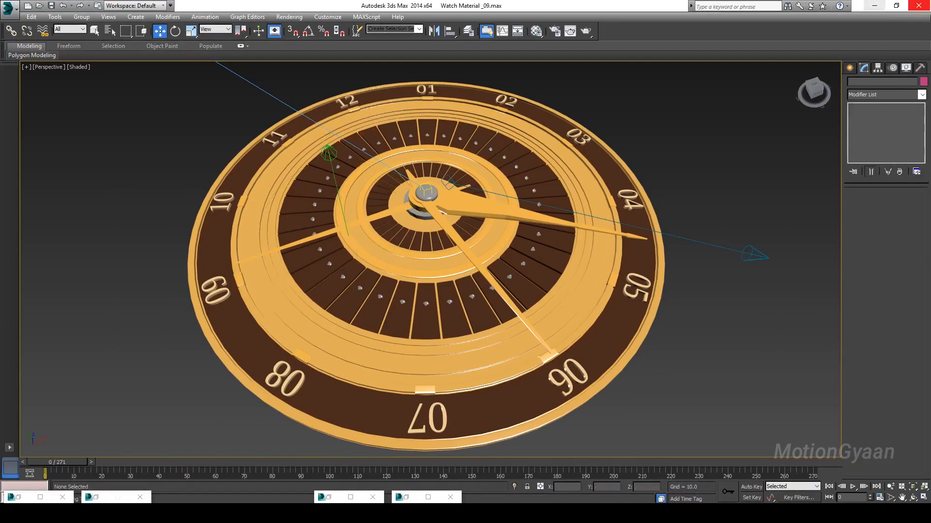
Step: Clone the last rendered frame, render the relit Perspective view, compare the two, close the clone and minimize the render window
click(572, 33)
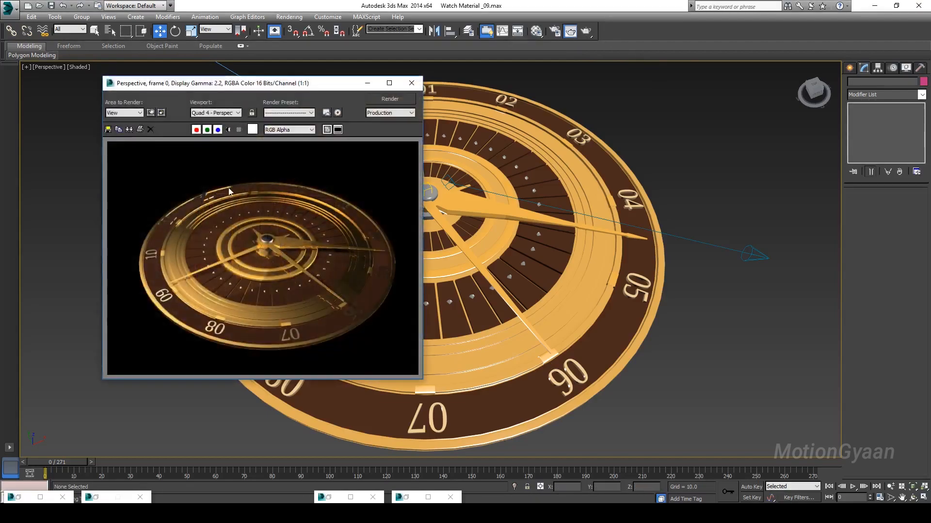
drag(213, 84, 148, 94)
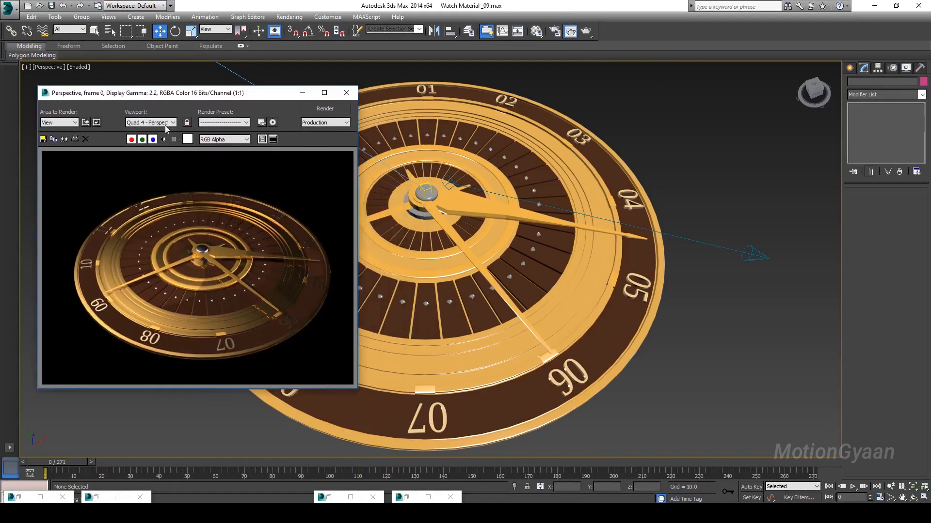
click(64, 139)
drag(367, 142, 438, 142)
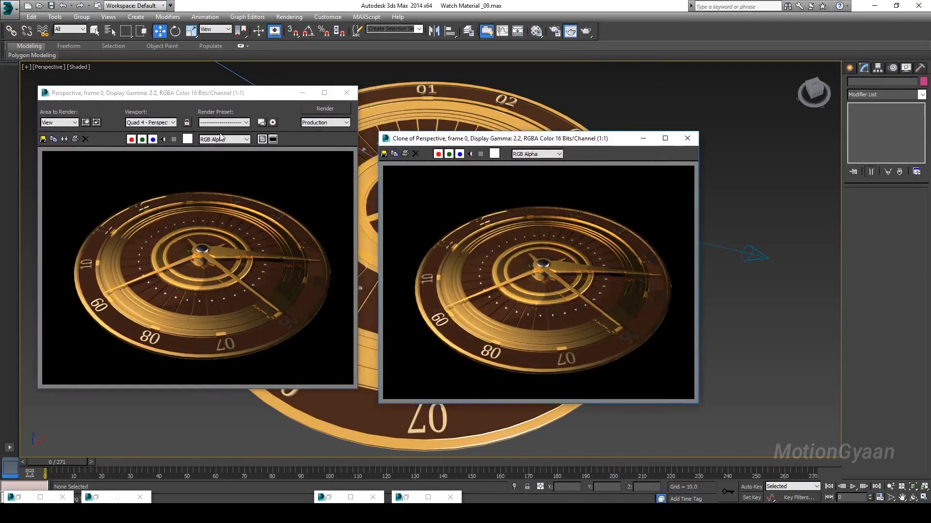
click(325, 108)
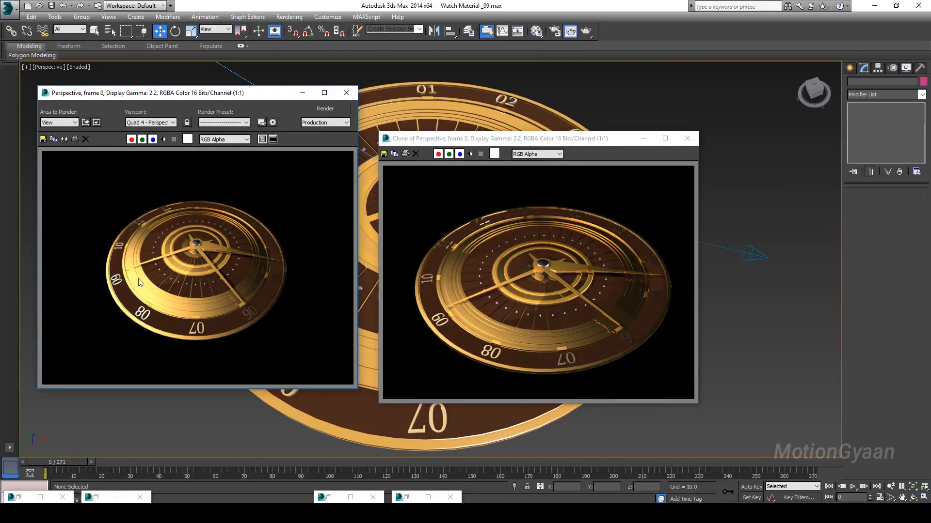
click(687, 139)
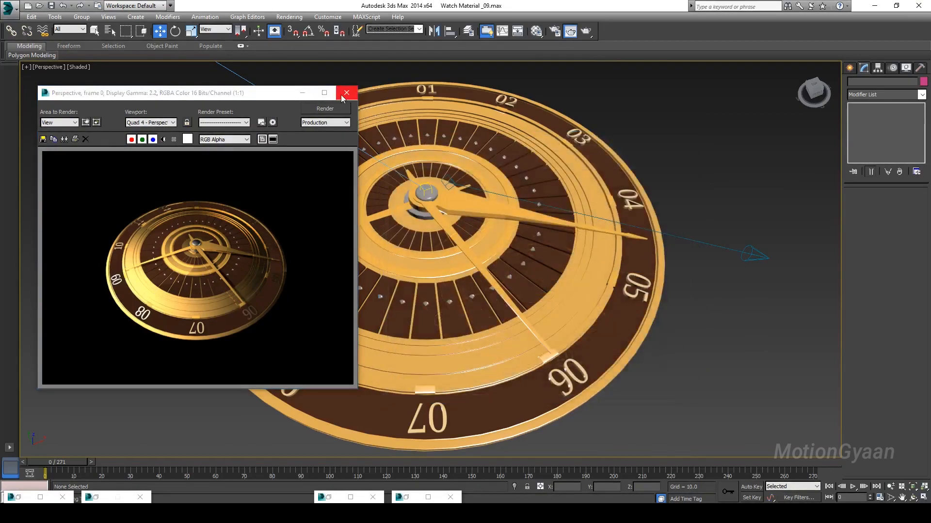
click(303, 97)
Step: Set the multiplier of the Spot002 light to 0.2 and deselect it
alt+middle_drag(590, 236, 647, 209)
click(778, 275)
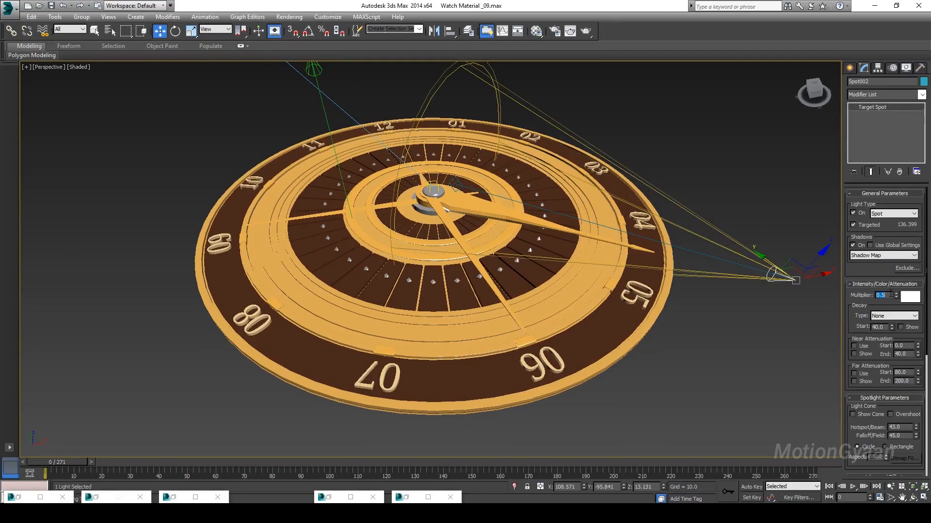
text(.2)
click(787, 272)
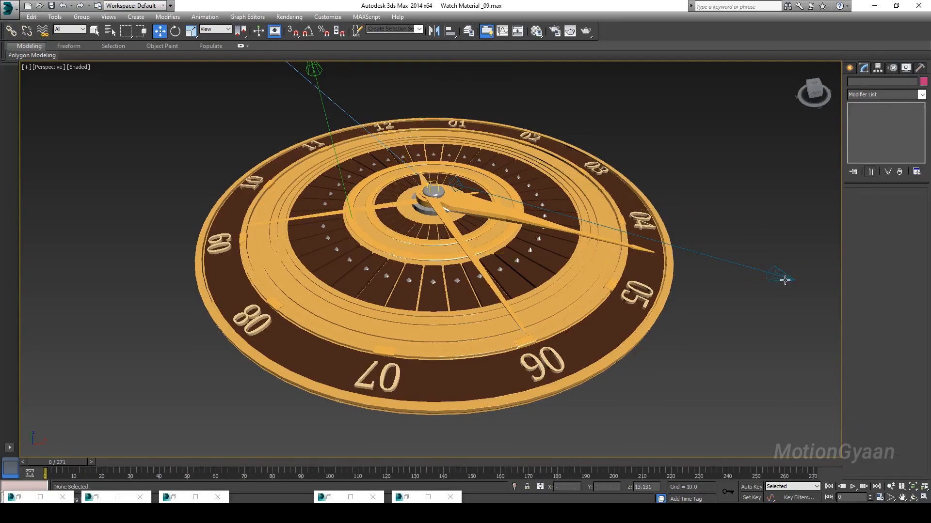
Step: Clone the last rendered frame, render the view with the dimmer Spot002 light to compare, and close both render windows
click(570, 30)
drag(222, 94, 251, 92)
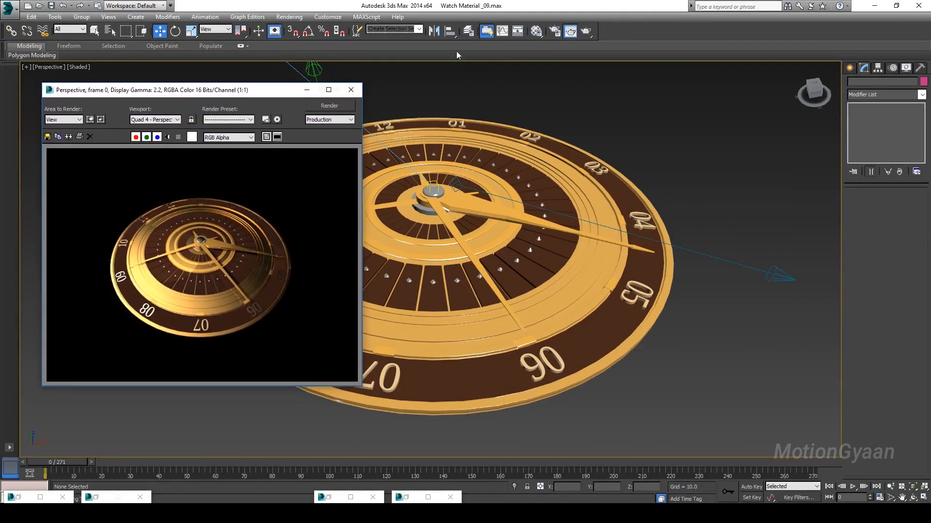
click(68, 136)
click(254, 247)
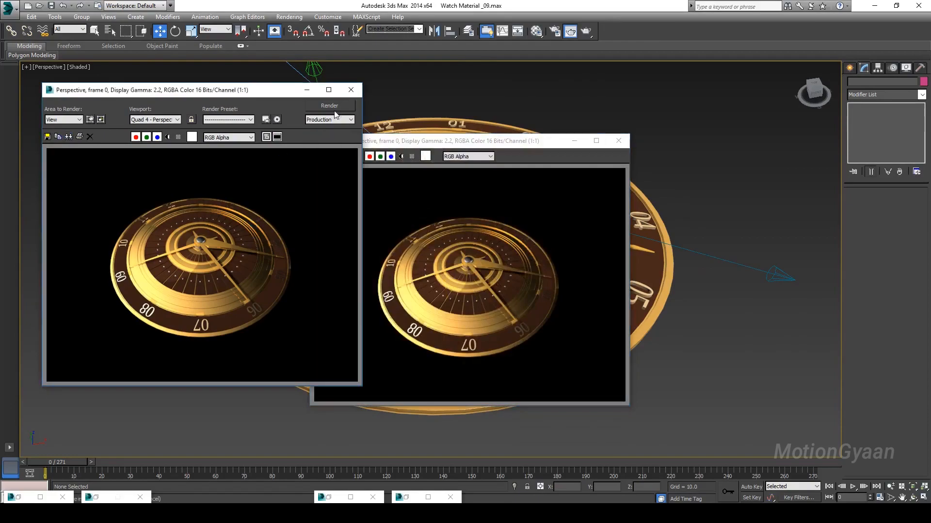
click(334, 106)
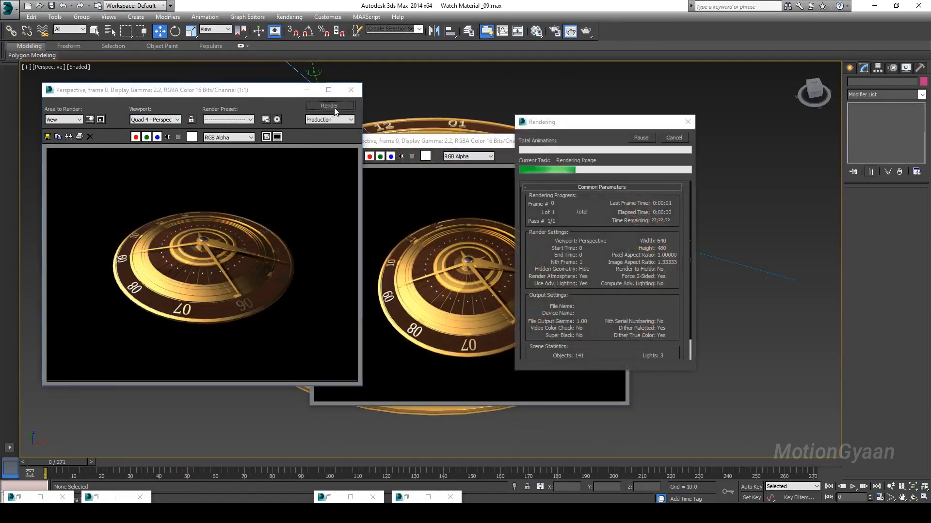
click(351, 90)
click(618, 140)
Step: Reframe the maximized Perspective view around the dial from a slightly higher angle
mouse_move(682, 216)
alt+middle_down()
mouse_move(663, 236)
mouse_move(652, 214)
mouse_move(654, 226)
alt+middle_up()
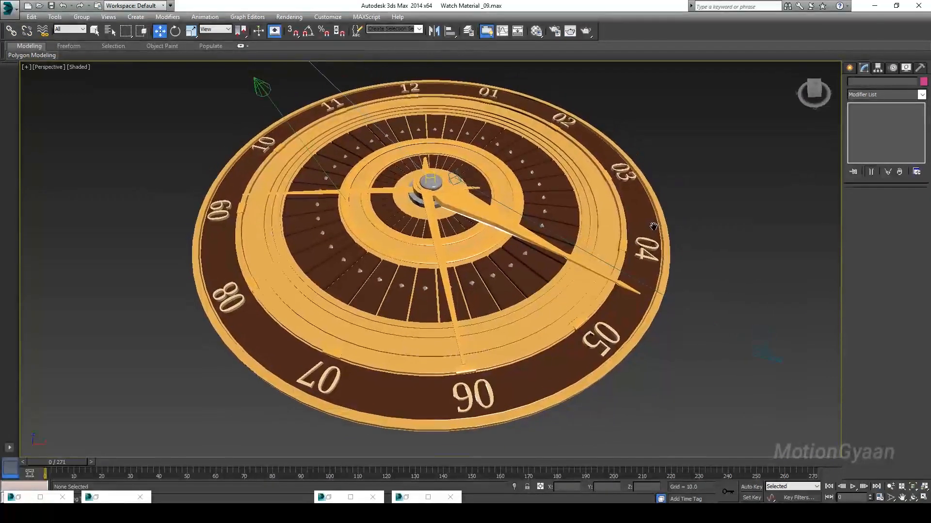
alt+middle_drag(67, 270, 173, 286)
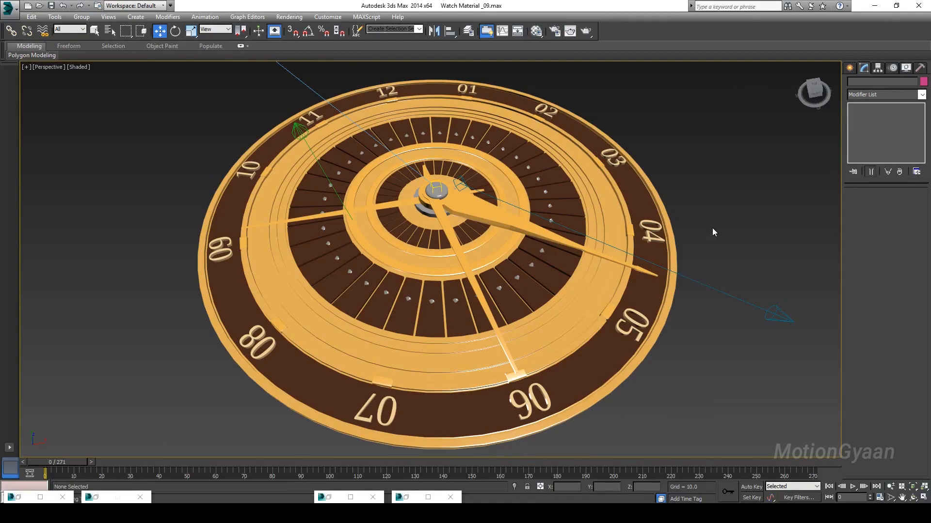
middle_drag(712, 231, 688, 248)
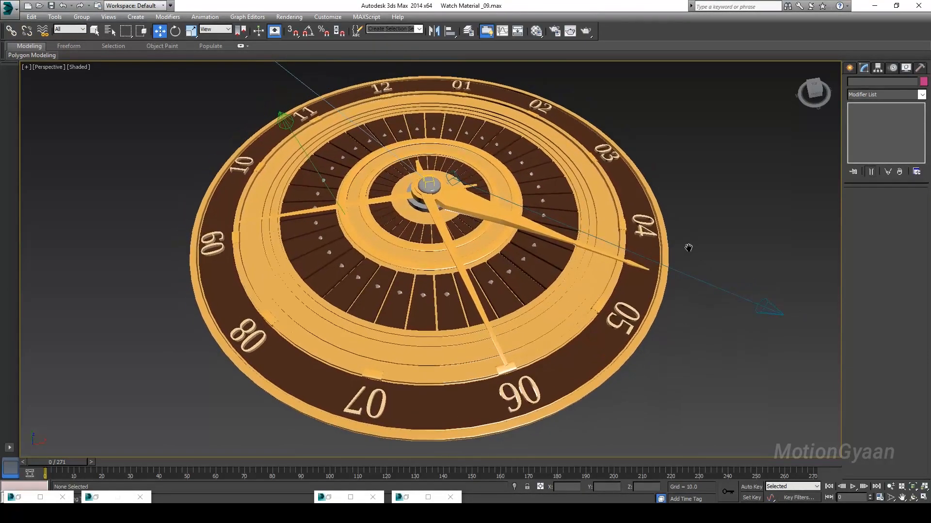